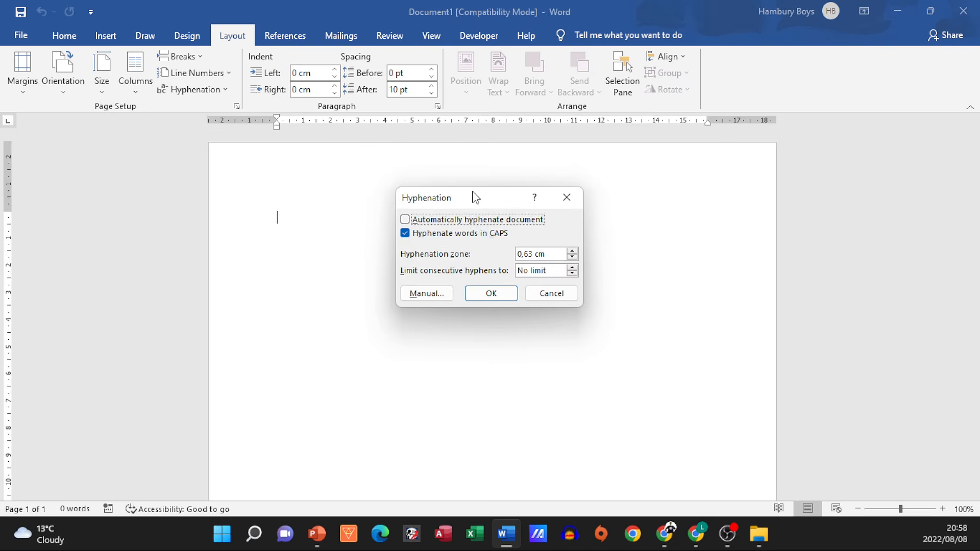
Step: Review the document's hyphenation options and leave them without applying any changes
{"action": "left_click_drag", "start_coordinate": [473, 199], "coordinate": [413, 178]}
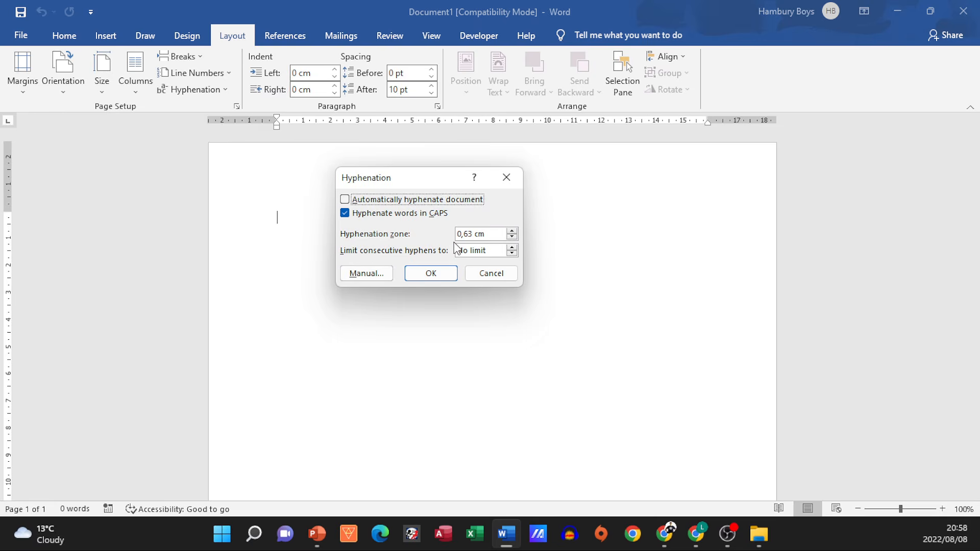
{"action": "left_click", "coordinate": [492, 274]}
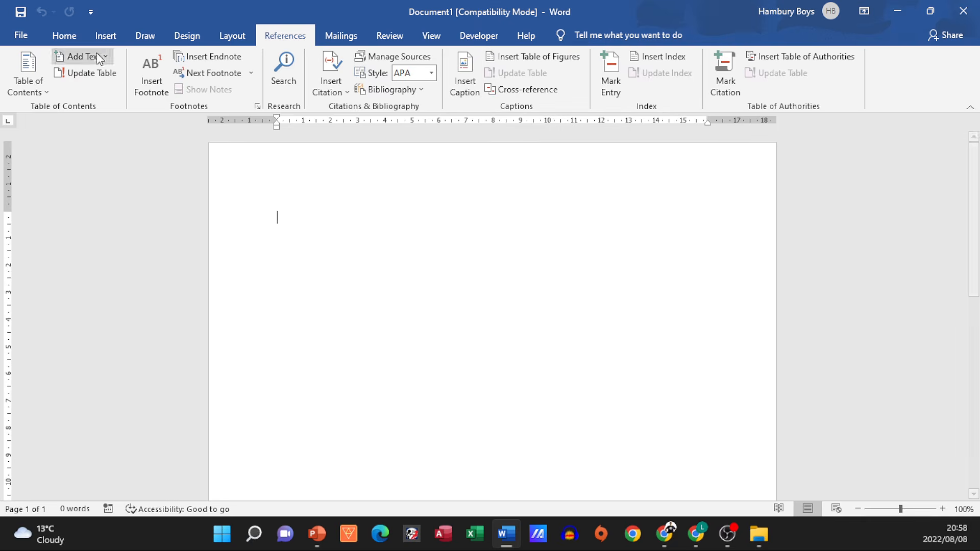
Step: Insert the picture 74697.jpg from the device's Pictures folder and shrink it proportionally to about 5,64 by 9,02 cm
{"action": "left_click", "coordinate": [118, 35]}
{"action": "left_click", "coordinate": [148, 91]}
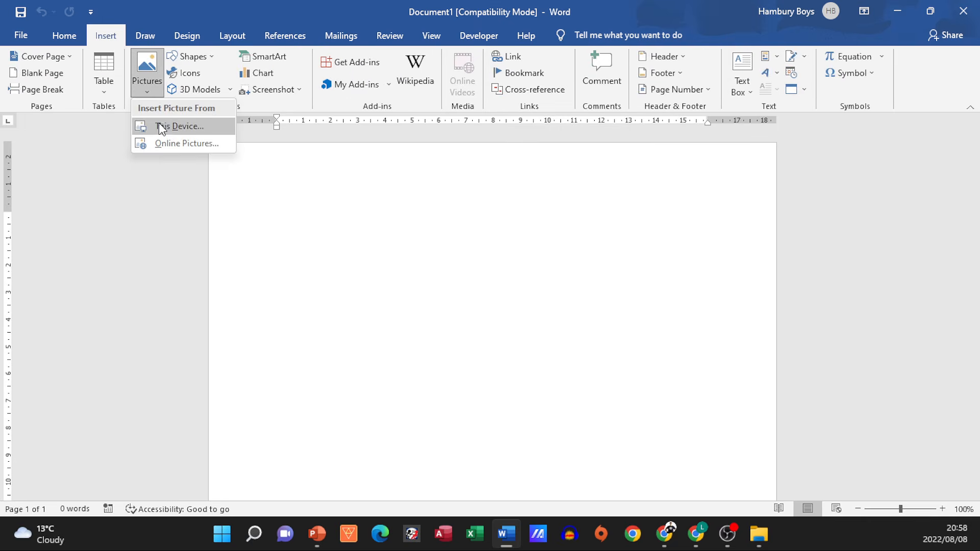
{"action": "left_click", "coordinate": [161, 127]}
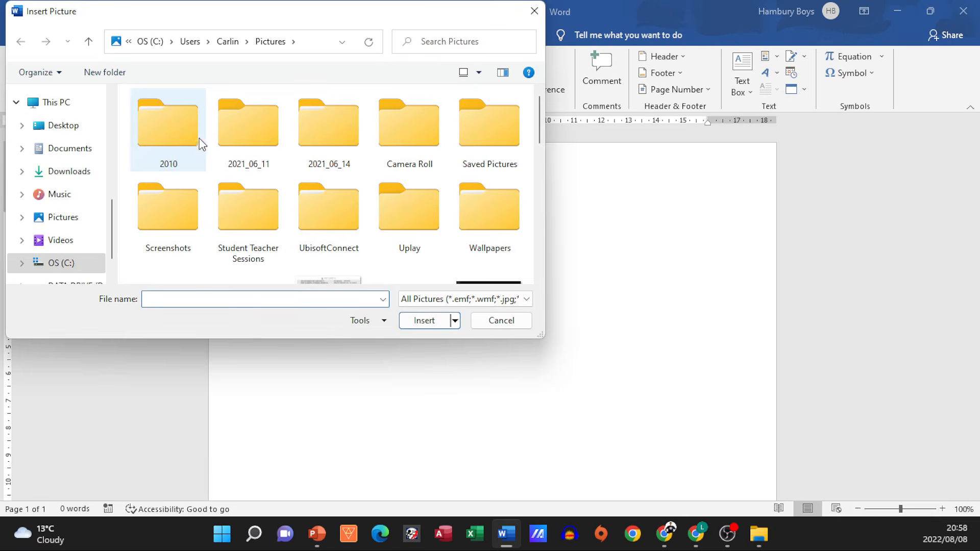
{"action": "double_click", "coordinate": [177, 134]}
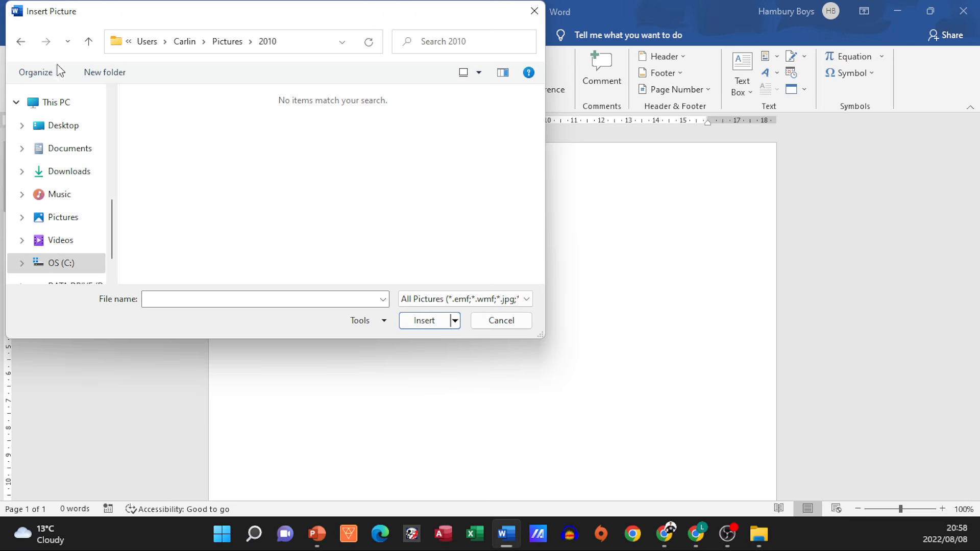
{"action": "left_click", "coordinate": [20, 41]}
{"action": "scroll", "coordinate": [337, 204], "scroll_direction": "down", "scroll_amount": 2}
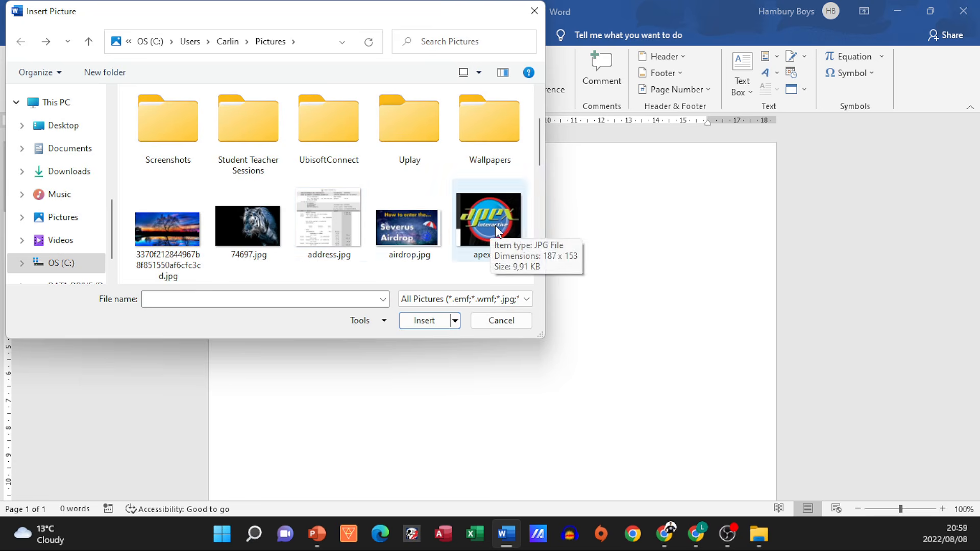
{"action": "double_click", "coordinate": [263, 228]}
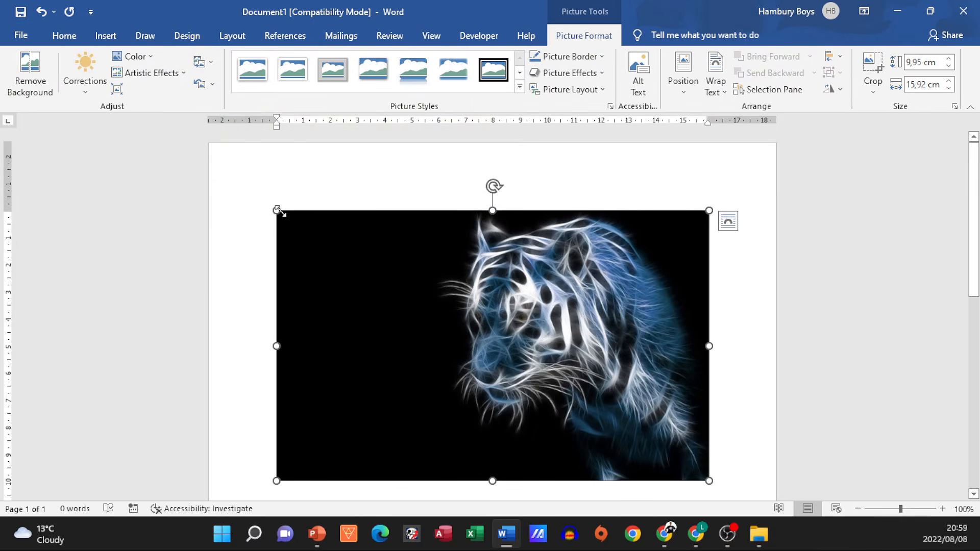
{"action": "left_click_drag", "start_coordinate": [276, 210], "coordinate": [521, 328]}
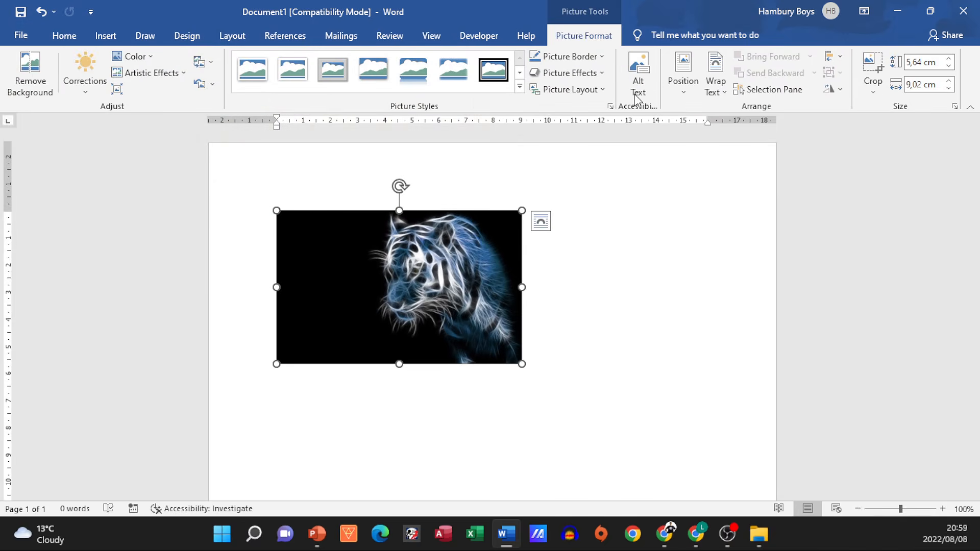
Step: Insert the caption "Figure 1 - Tiger" below the tiger picture, using the Figure label
{"action": "left_click", "coordinate": [302, 40]}
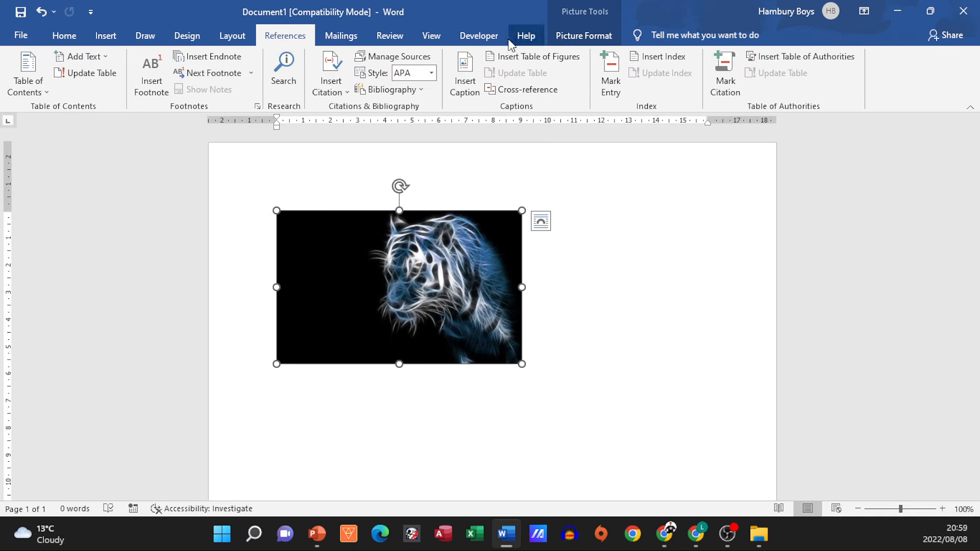
{"action": "left_click", "coordinate": [466, 82]}
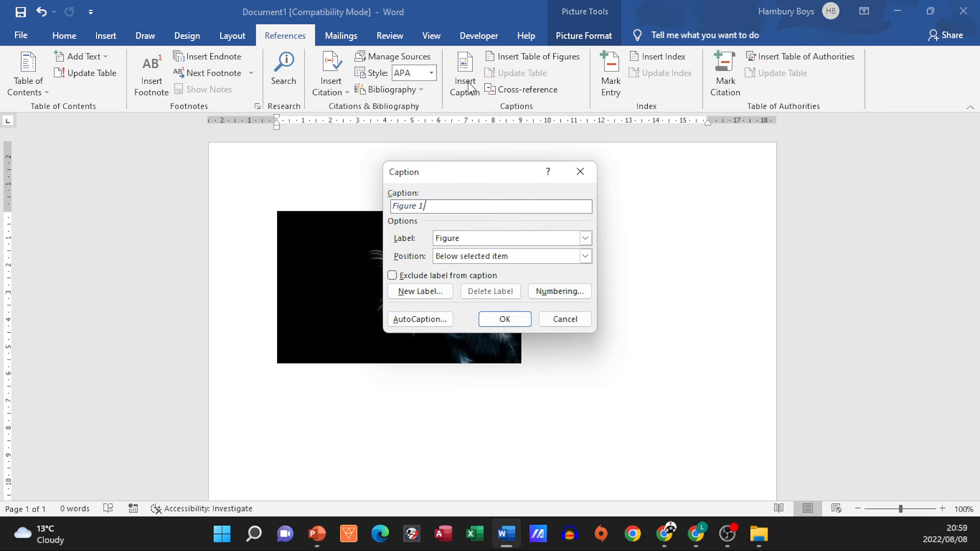
{"action": "type", "text": "- Tiger"}
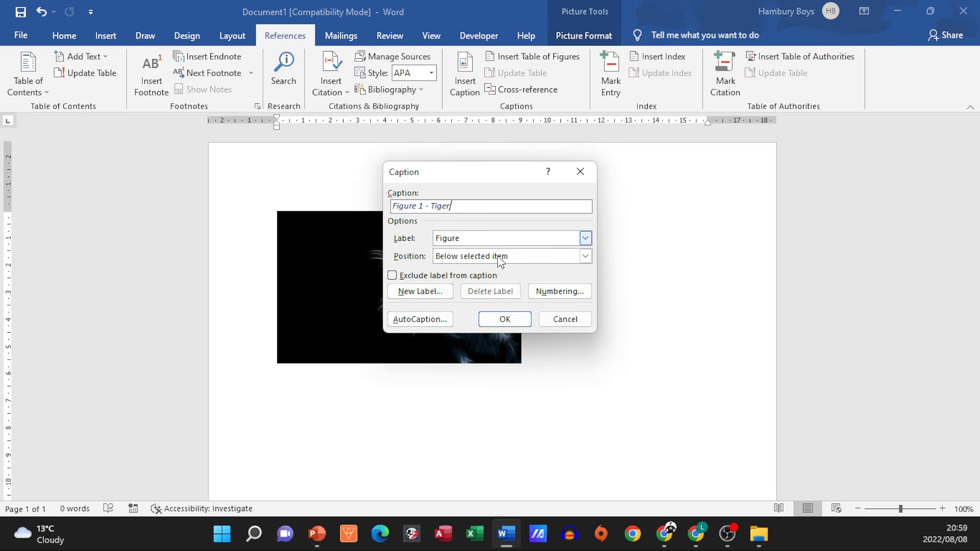
{"action": "left_click", "coordinate": [505, 319]}
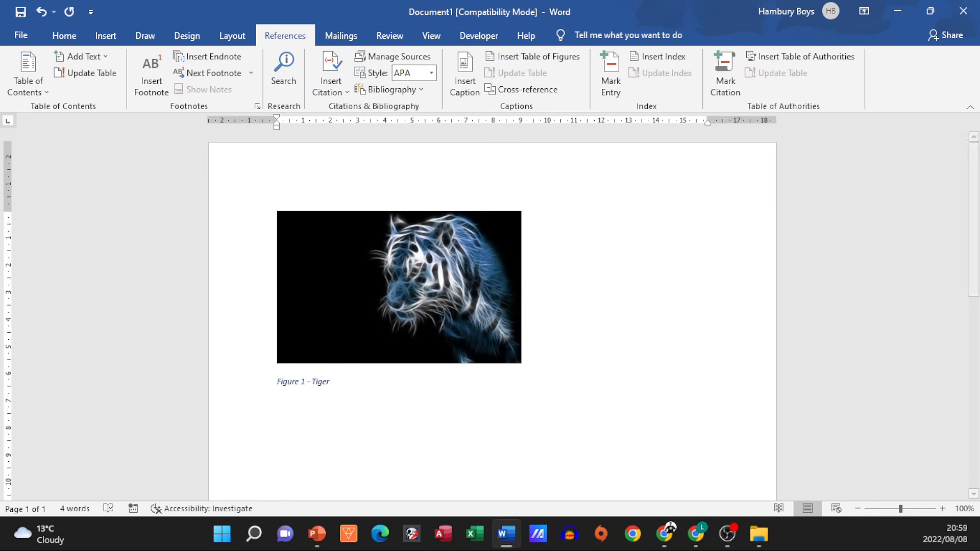
Step: Enlarge the tiger picture proportionally to about 8,33 cm high and 13,34 cm wide
{"action": "left_click", "coordinate": [419, 254]}
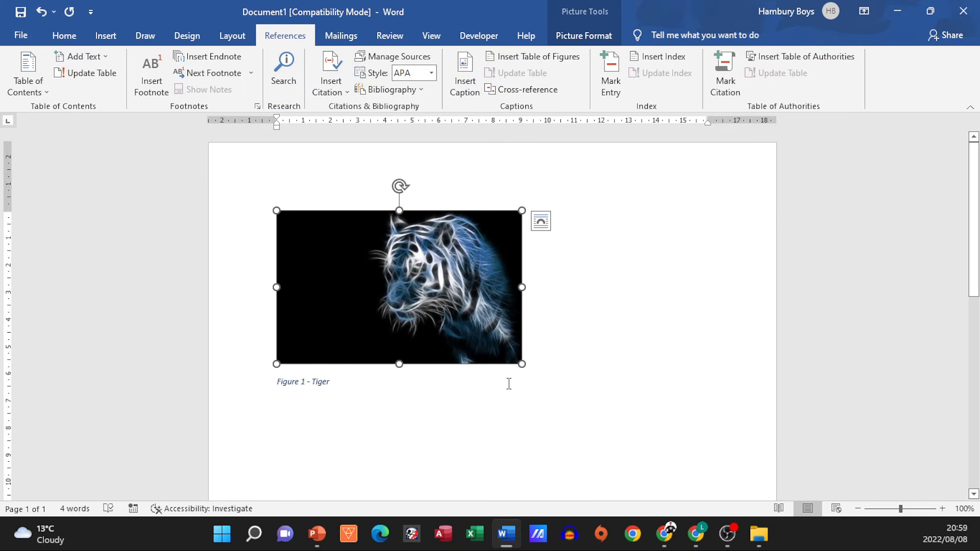
{"action": "left_click_drag", "start_coordinate": [521, 365], "coordinate": [640, 407]}
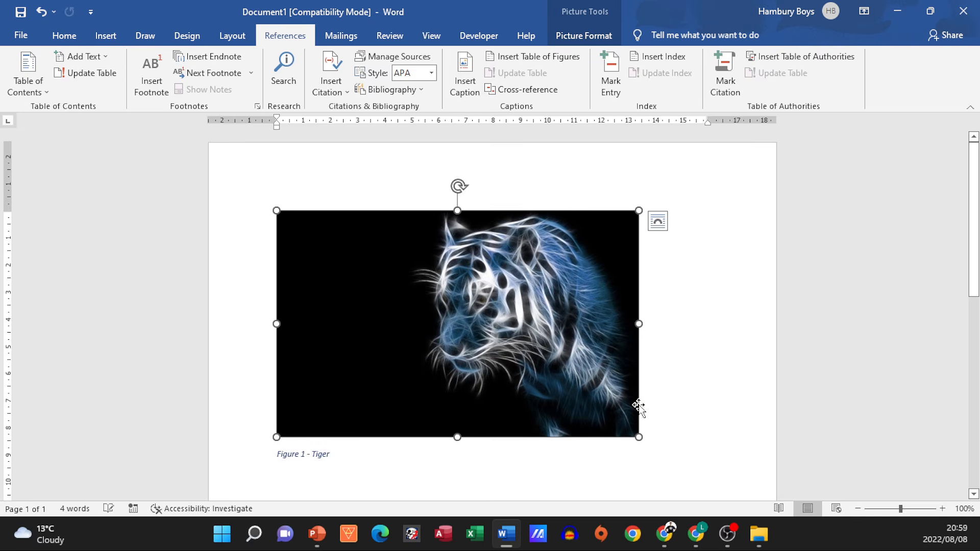
Step: Apply the Glass artistic effect to the tiger picture
{"action": "left_click", "coordinate": [602, 37]}
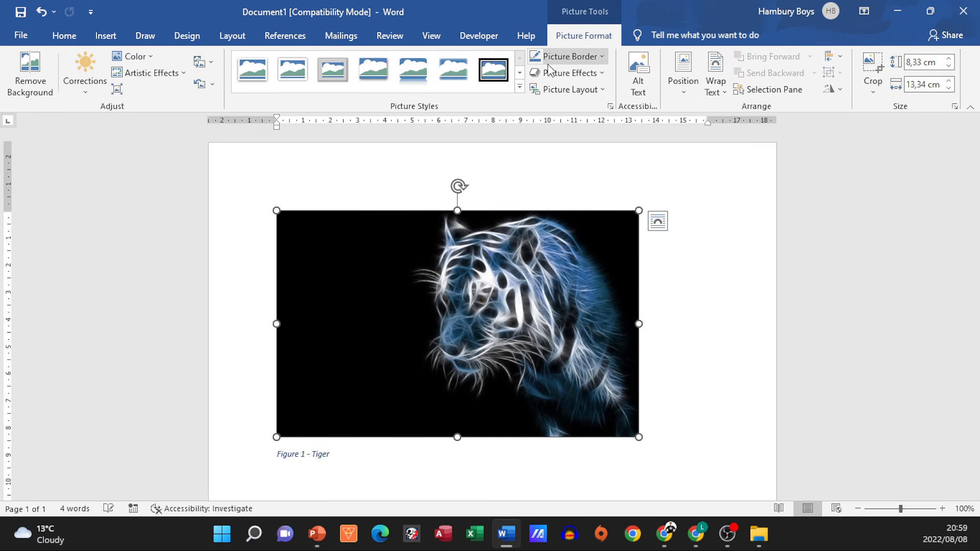
{"action": "left_click", "coordinate": [519, 73]}
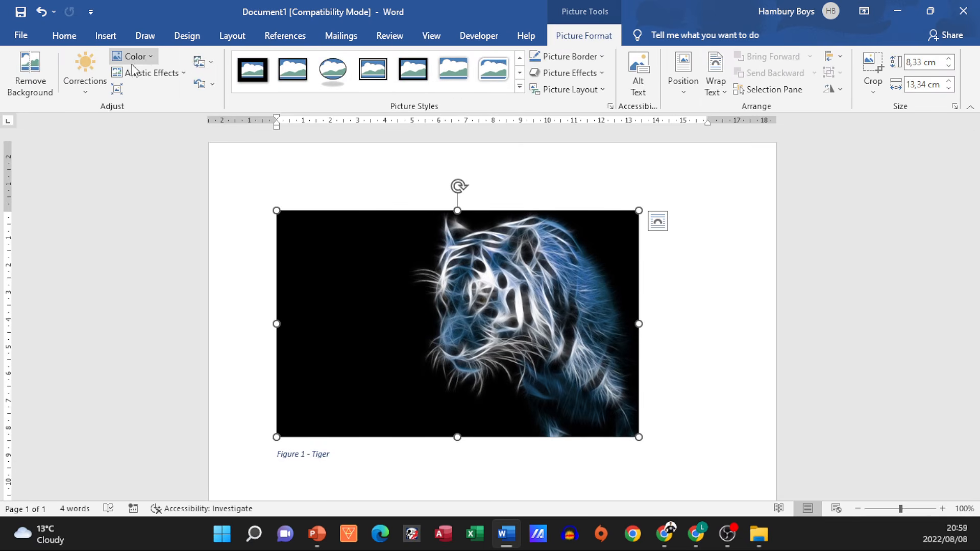
{"action": "left_click", "coordinate": [164, 74]}
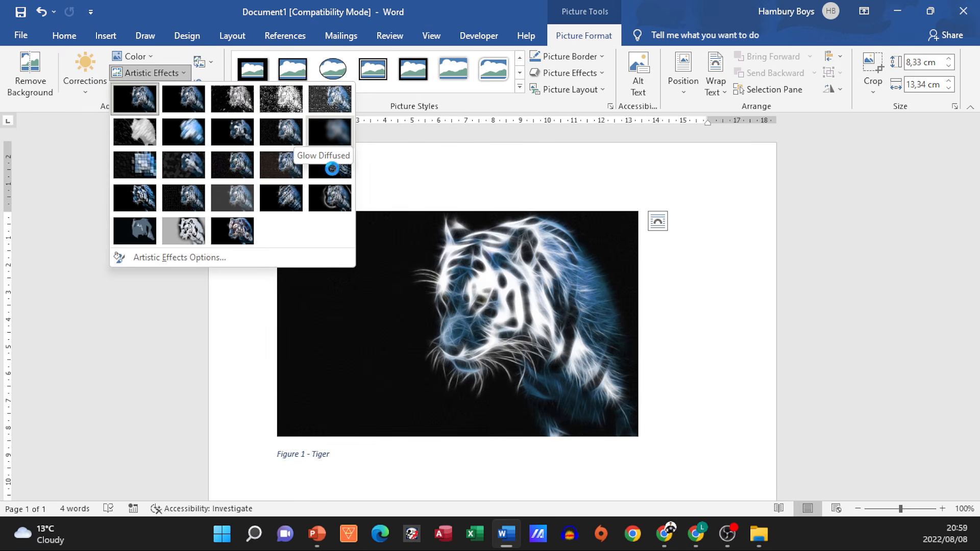
{"action": "left_click", "coordinate": [336, 175]}
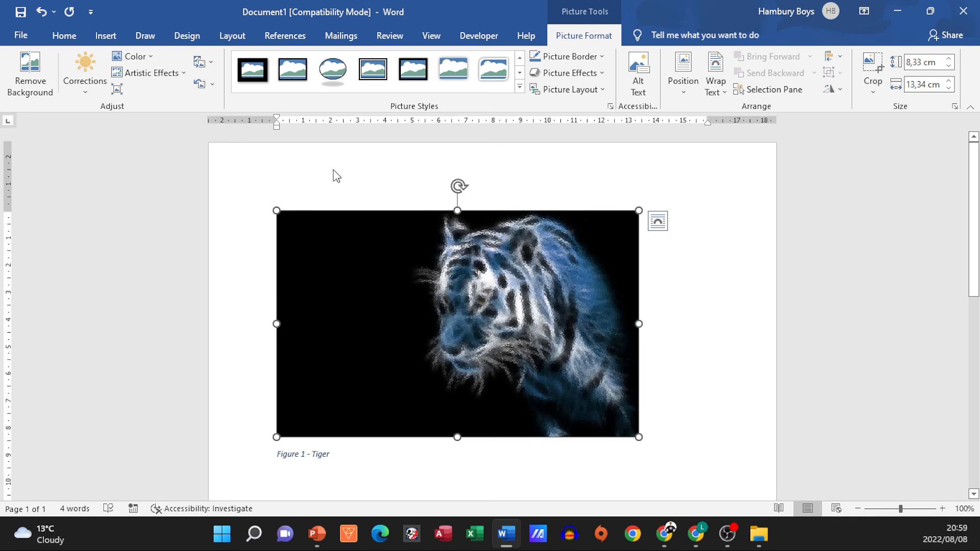
Step: Add a new paragraph with the text "ksjdhfhdfa" below the picture's caption
{"action": "left_click", "coordinate": [417, 476]}
{"action": "key", "text": "Return"}
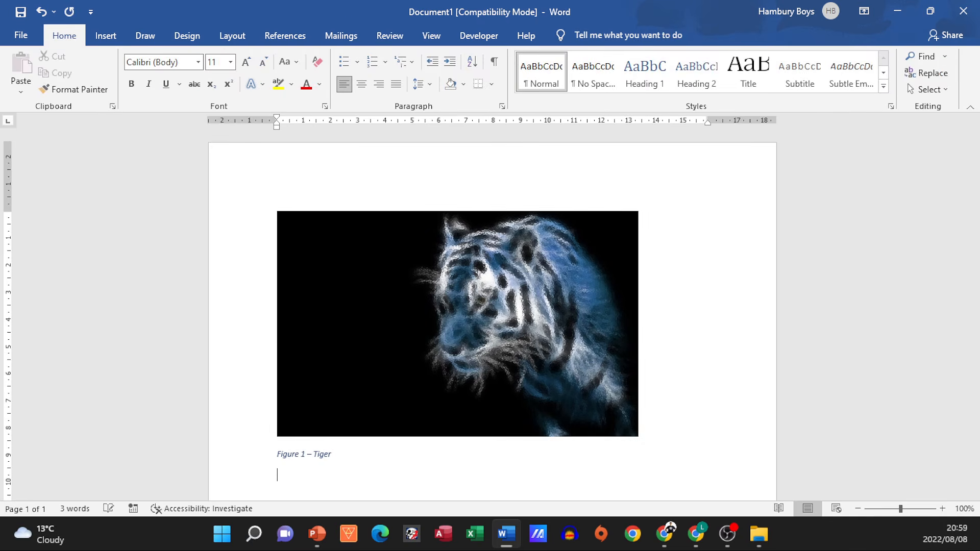
{"action": "type", "text": "ksjdhfhdfa"}
Step: Turn the text "ksjdhfhdfa" into a hyperlink to the Top of the Document
{"action": "scroll", "coordinate": [396, 396], "scroll_direction": "down", "scroll_amount": 2}
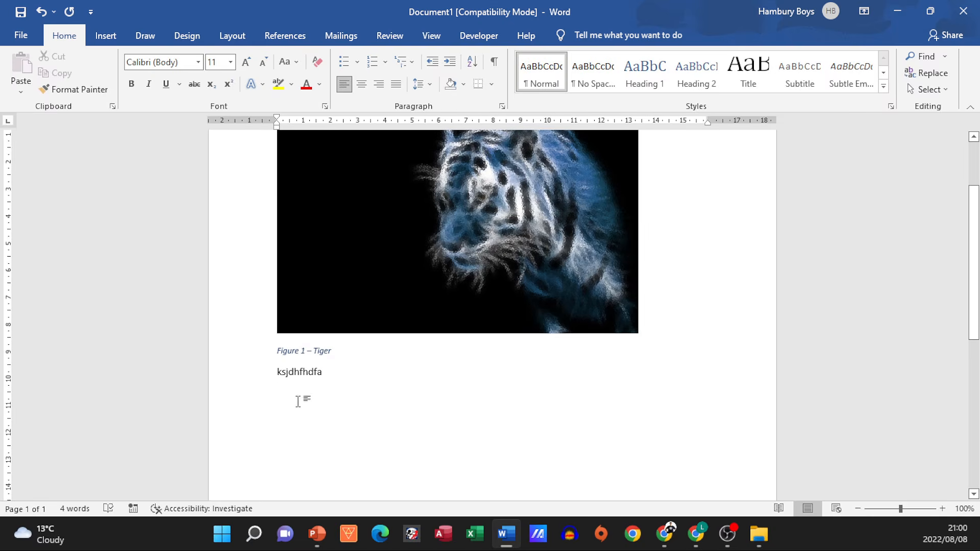
{"action": "left_click", "coordinate": [260, 377]}
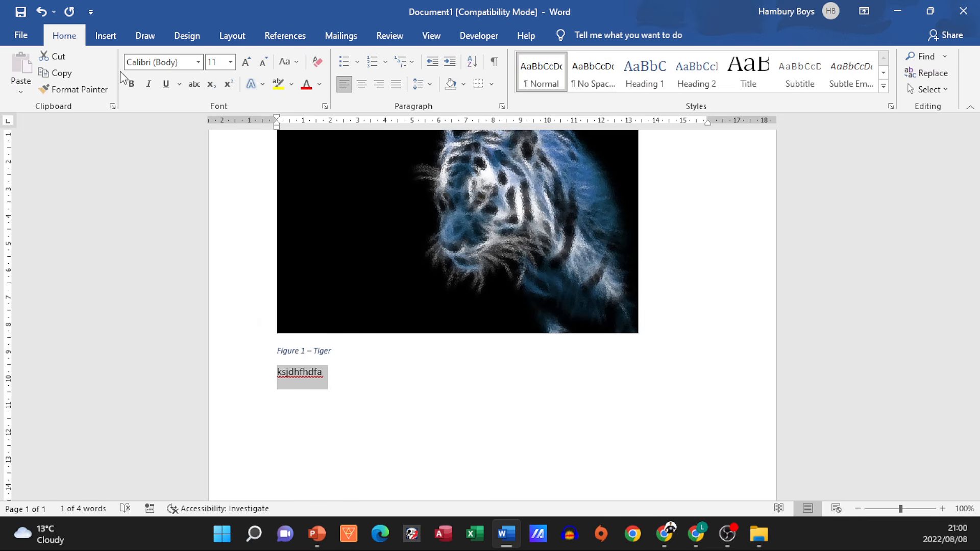
{"action": "left_click", "coordinate": [105, 36]}
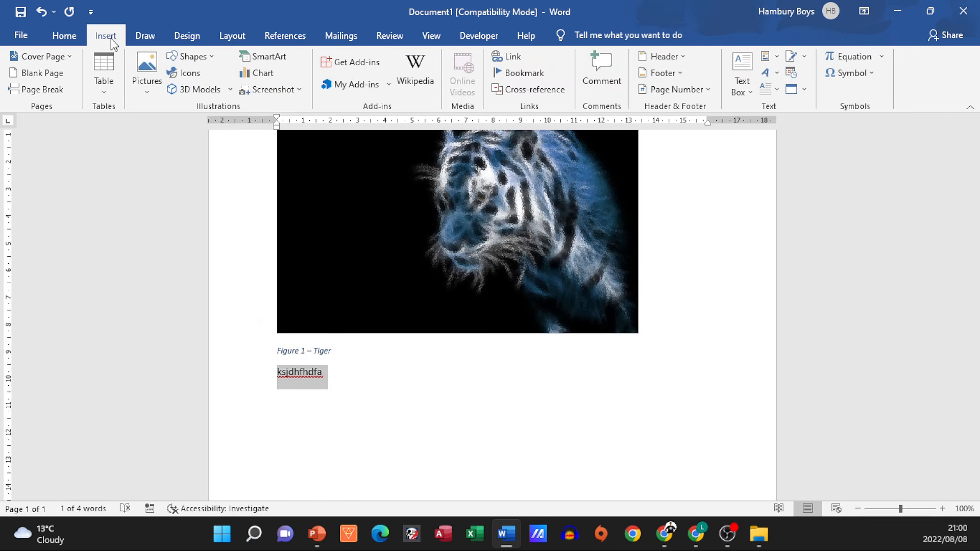
{"action": "left_click", "coordinate": [519, 56]}
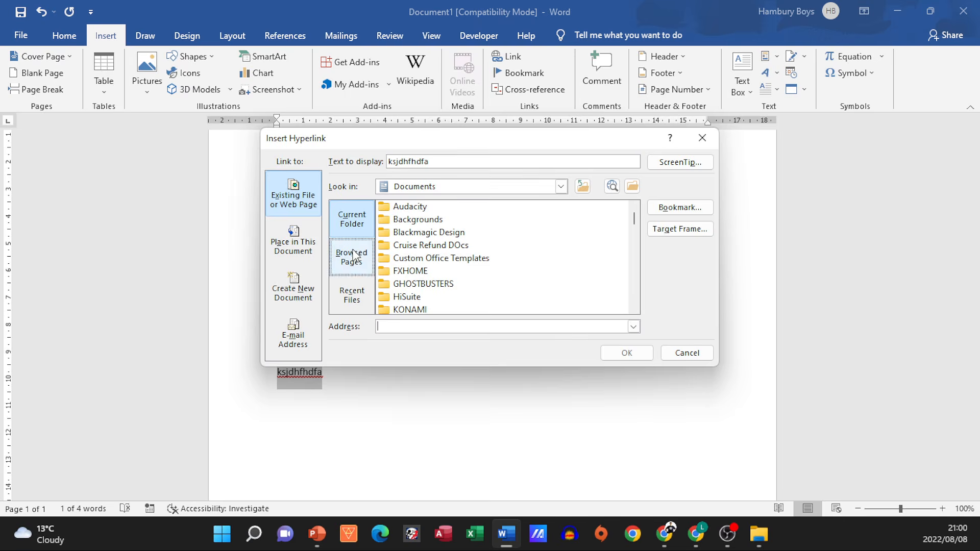
{"action": "left_click", "coordinate": [293, 240]}
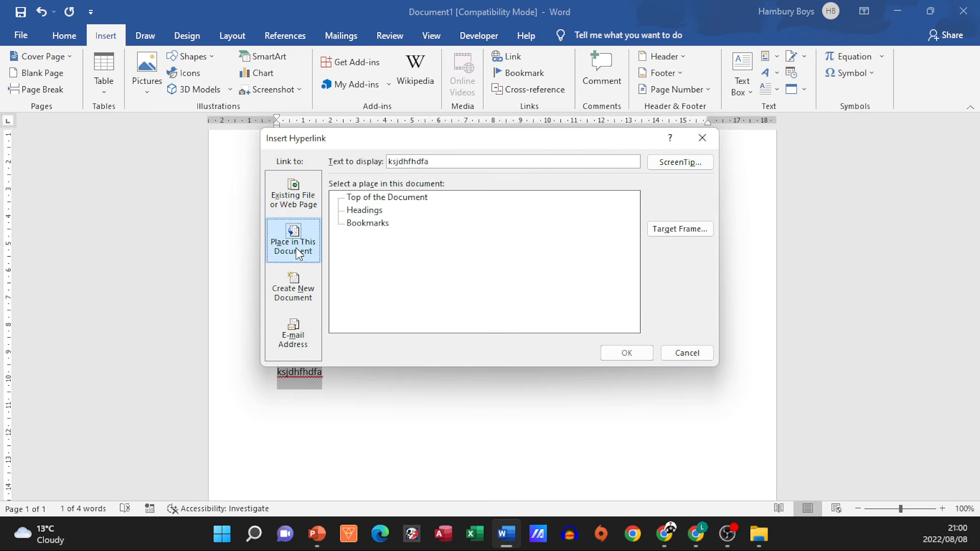
{"action": "left_click", "coordinate": [380, 199]}
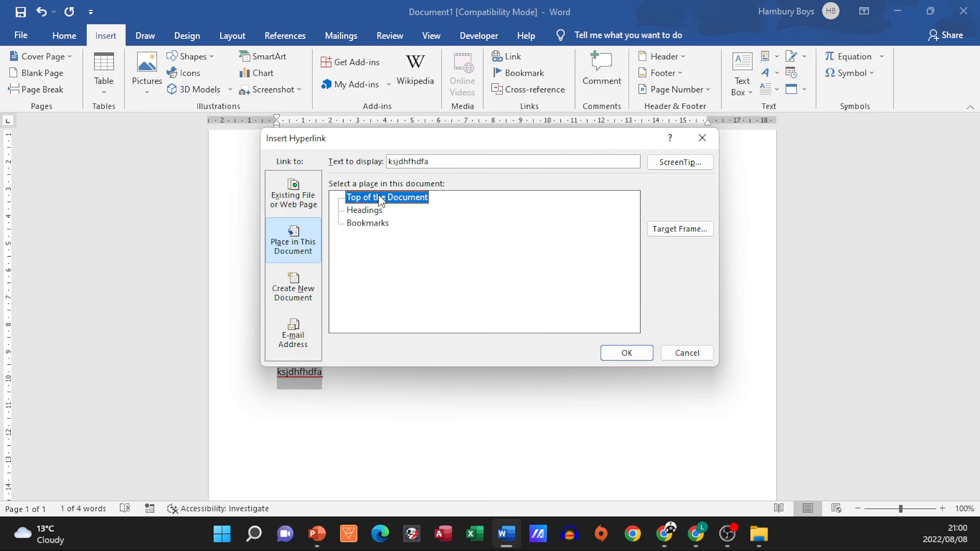
{"action": "left_click", "coordinate": [630, 357]}
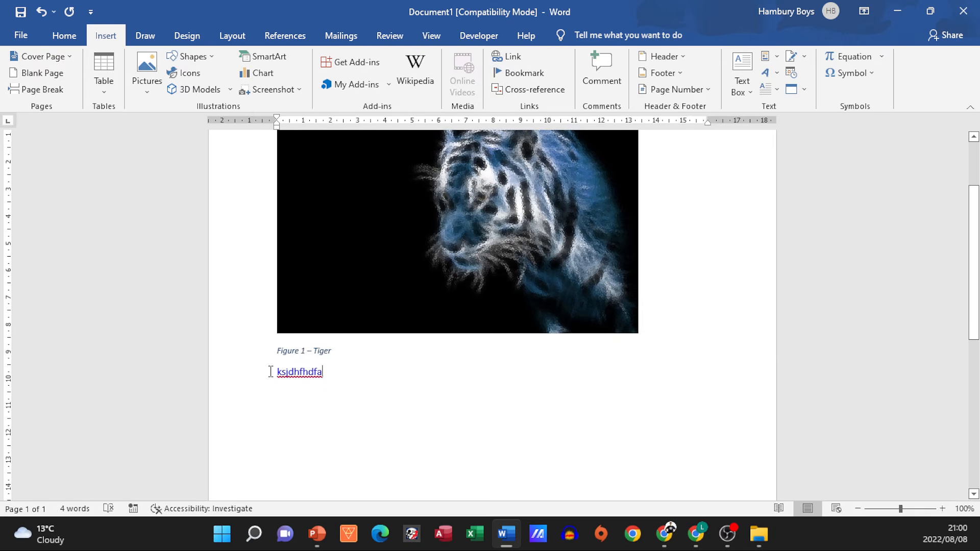
Step: Remove the hyperlink from the text "ksjdhfhdfa" below the caption
{"action": "left_click_drag", "start_coordinate": [310, 368], "coordinate": [326, 383]}
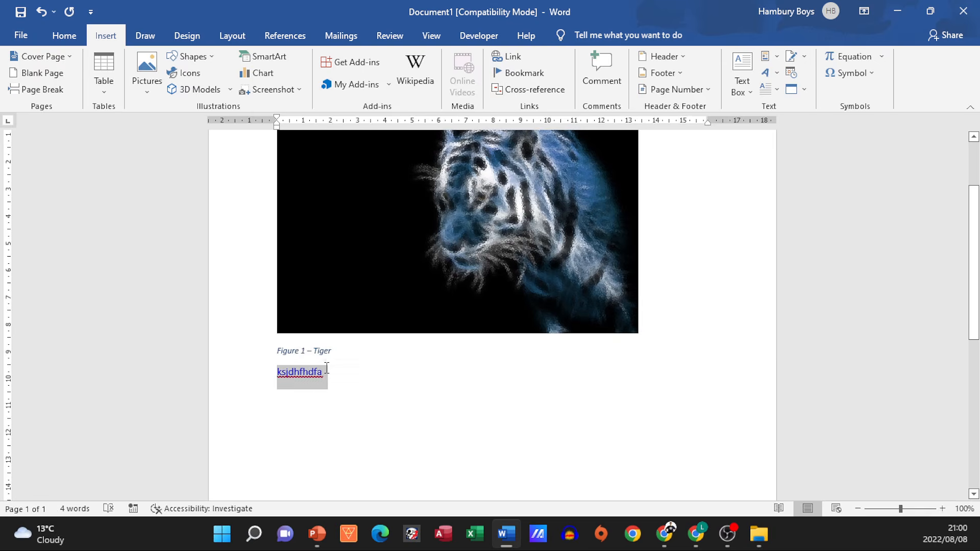
{"action": "left_click", "coordinate": [526, 56]}
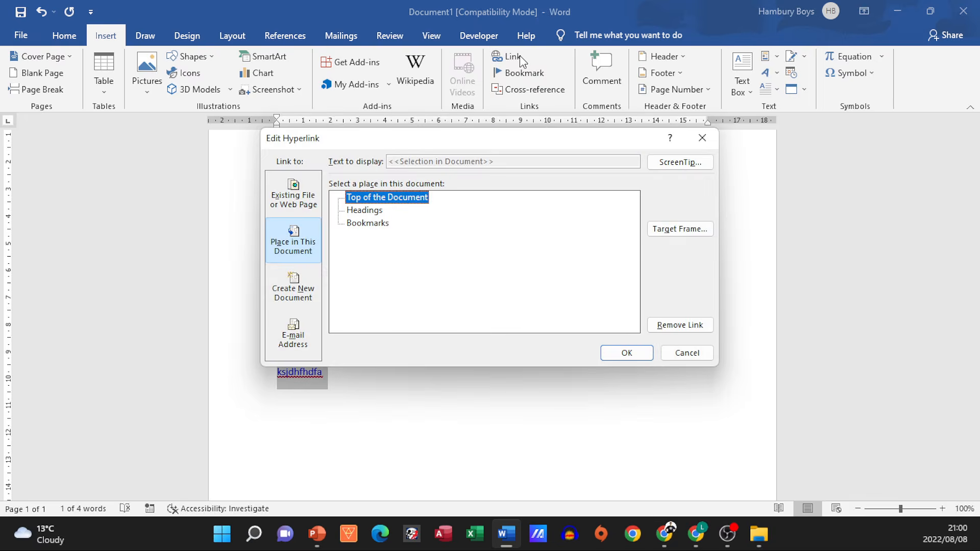
{"action": "left_click", "coordinate": [284, 205]}
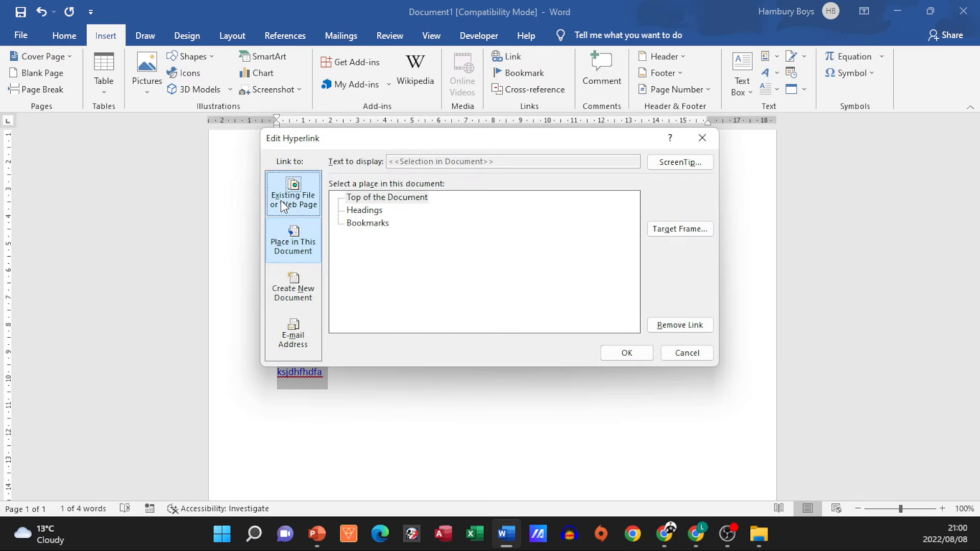
{"action": "left_click", "coordinate": [664, 325]}
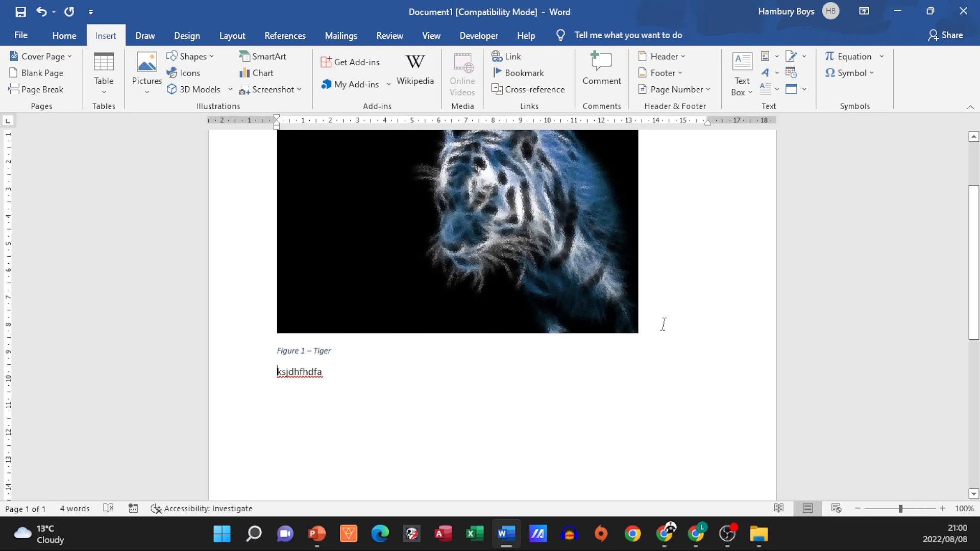
Step: Reset the tiger picture's artistic effect to None and deselect the picture
{"action": "scroll", "coordinate": [705, 462], "scroll_direction": "up", "scroll_amount": 3}
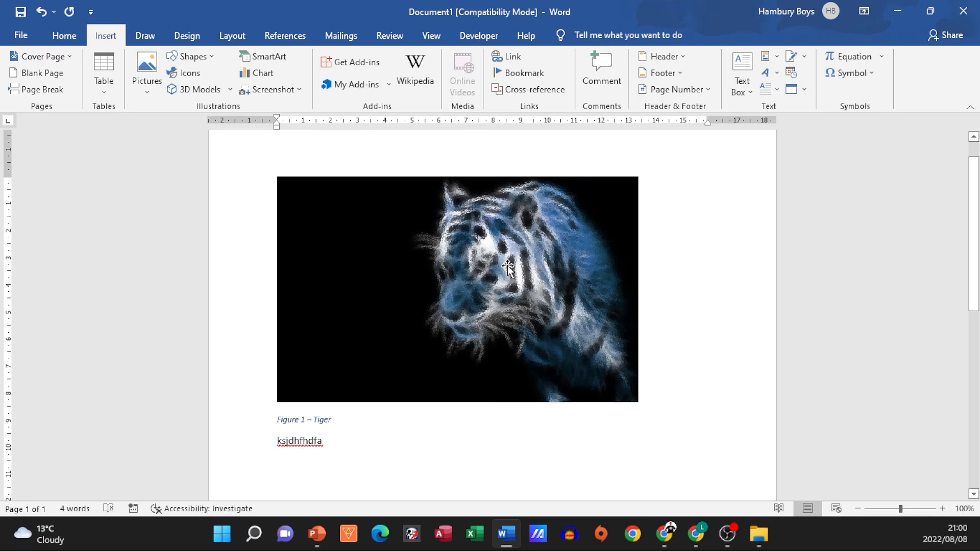
{"action": "left_click", "coordinate": [508, 268]}
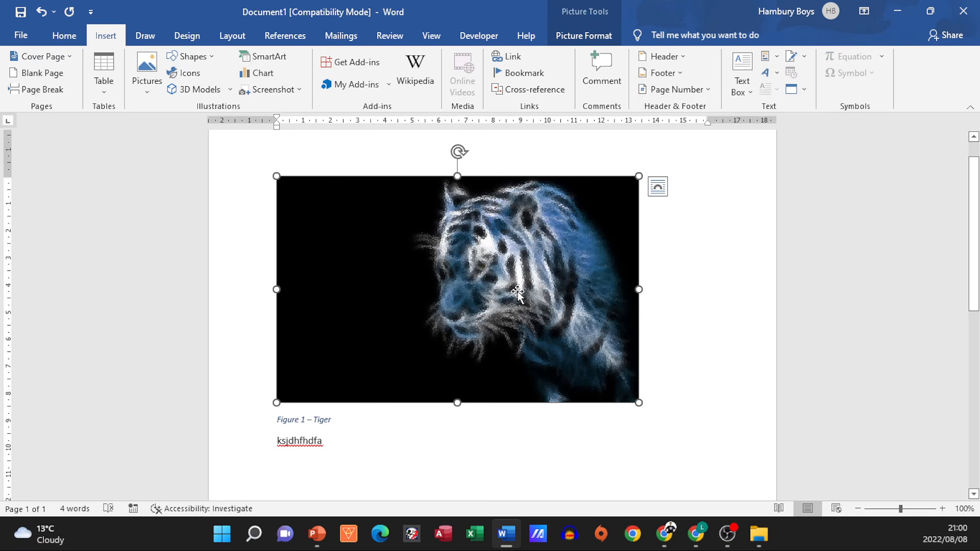
{"action": "left_click", "coordinate": [601, 40]}
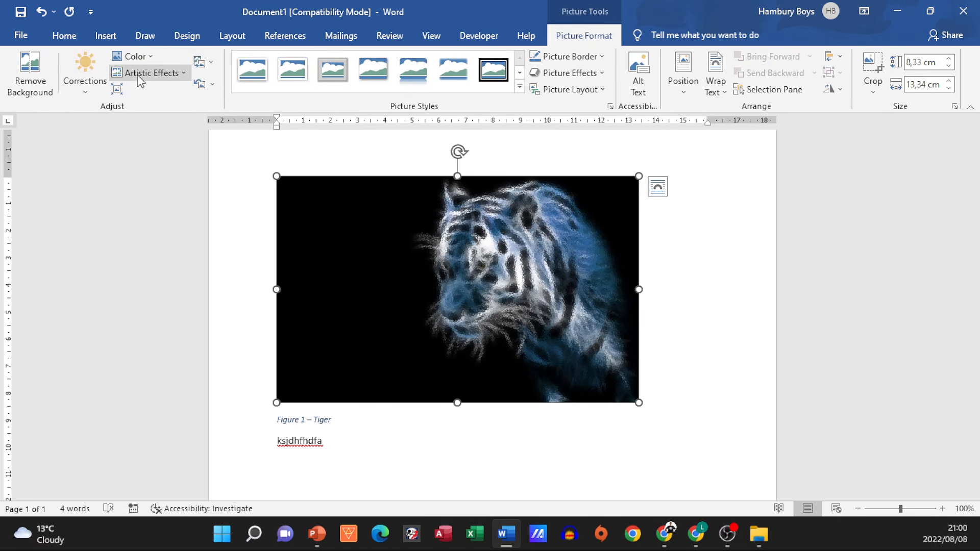
{"action": "left_click", "coordinate": [184, 75]}
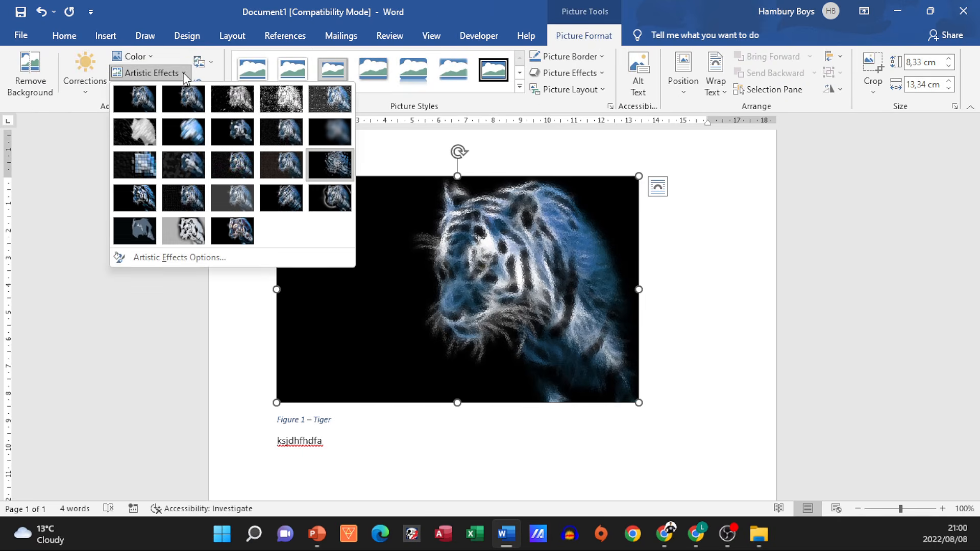
{"action": "left_click", "coordinate": [123, 100]}
{"action": "left_click", "coordinate": [679, 249]}
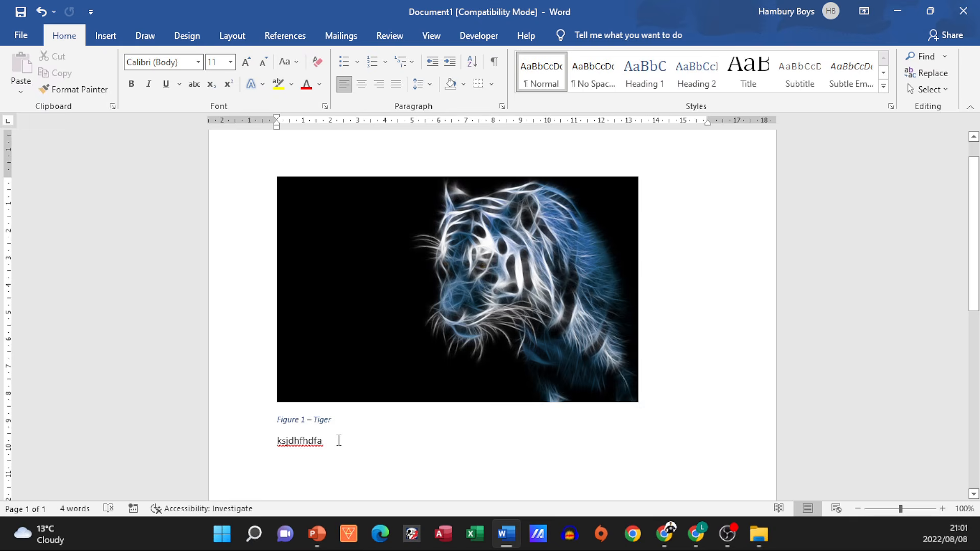
Step: Examine the cross-reference settings for the text "ksjdhfhdfa", including the reference options for the Heading type, and close them without inserting anything
{"action": "left_click_drag", "start_coordinate": [277, 440], "coordinate": [326, 444]}
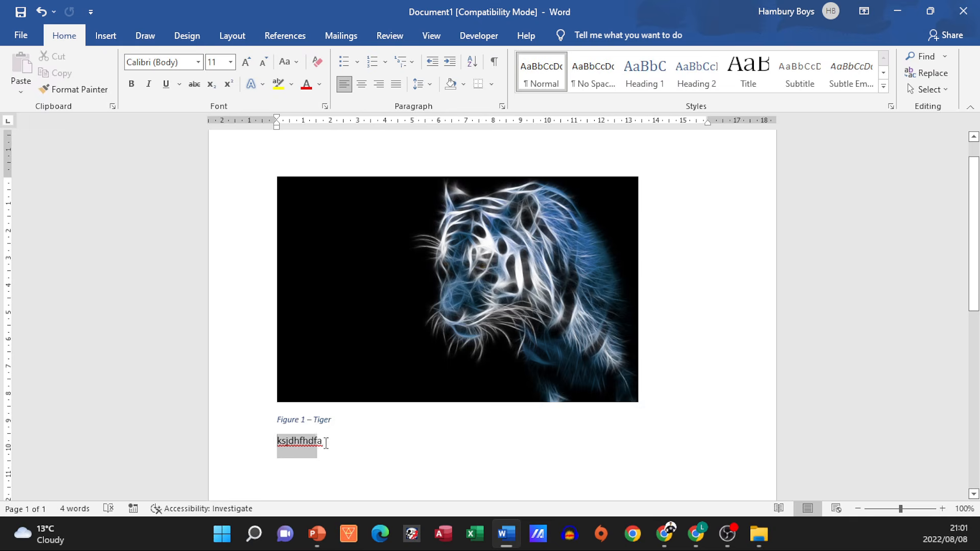
{"action": "left_click", "coordinate": [284, 39]}
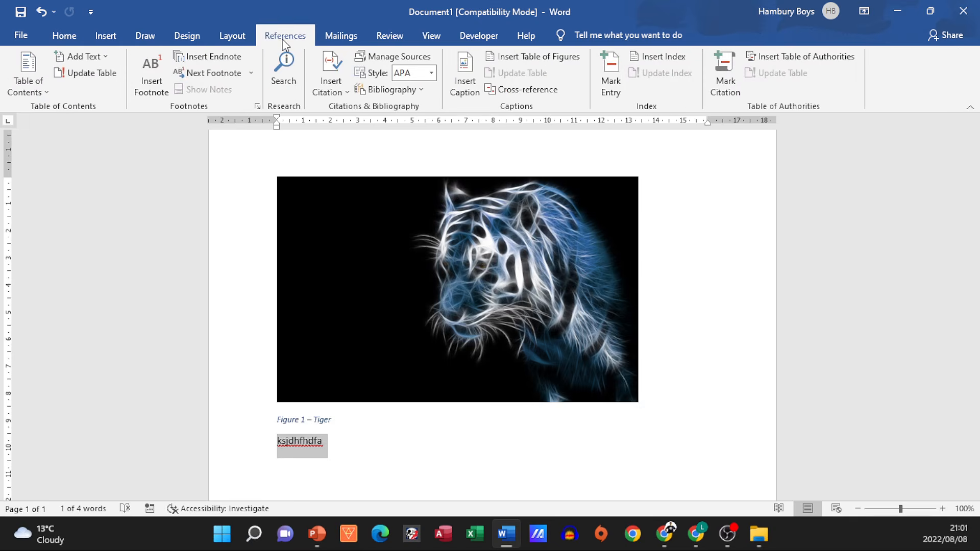
{"action": "left_click", "coordinate": [553, 92]}
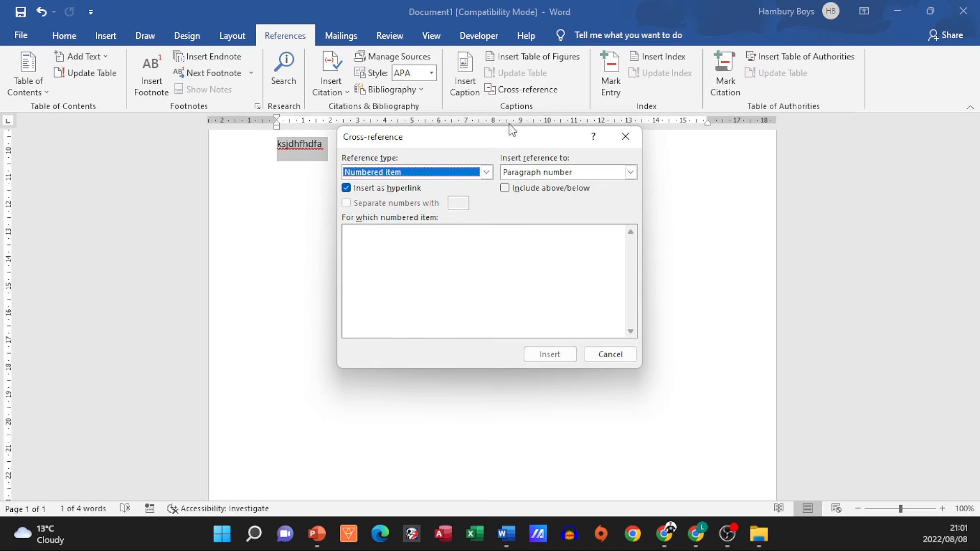
{"action": "left_click", "coordinate": [487, 174]}
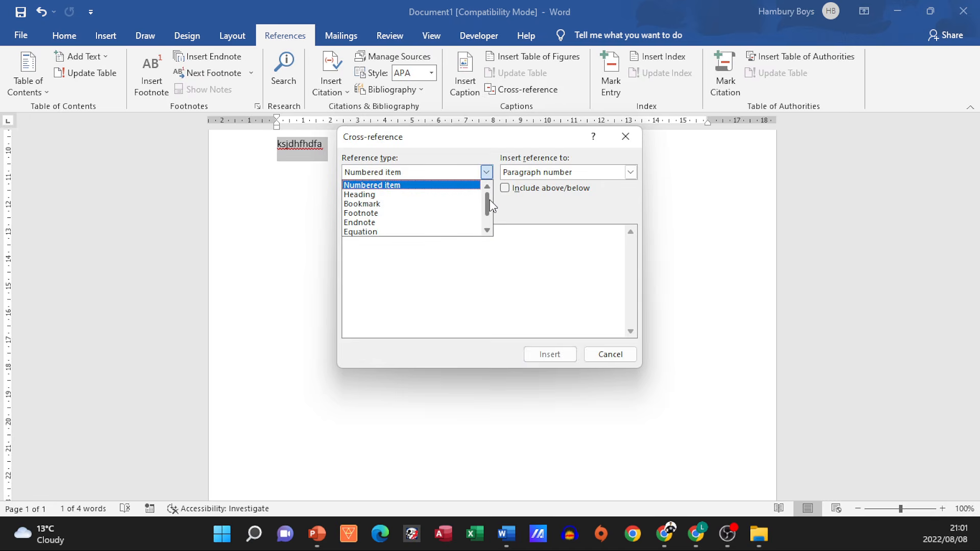
{"action": "mouse_move", "coordinate": [489, 200]}
{"action": "left_mouse_down"}
{"action": "mouse_move", "coordinate": [490, 214]}
{"action": "mouse_move", "coordinate": [492, 201]}
{"action": "left_mouse_up"}
{"action": "left_click", "coordinate": [445, 204]}
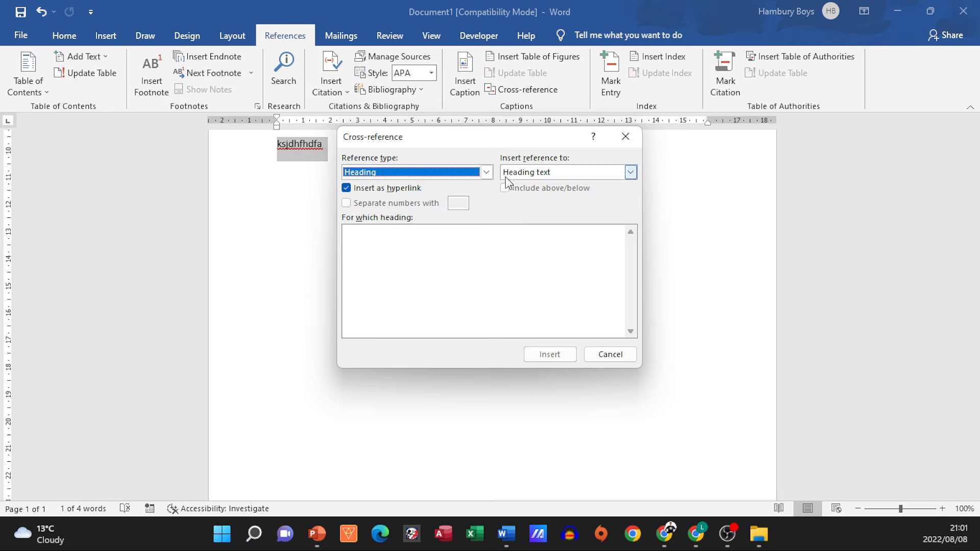
{"action": "left_click", "coordinate": [528, 172]}
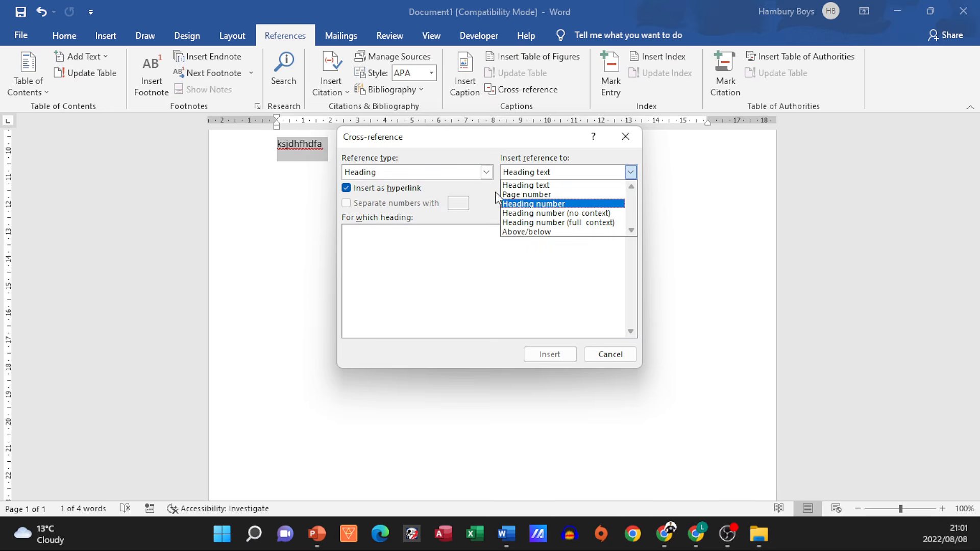
{"action": "left_click", "coordinate": [479, 156]}
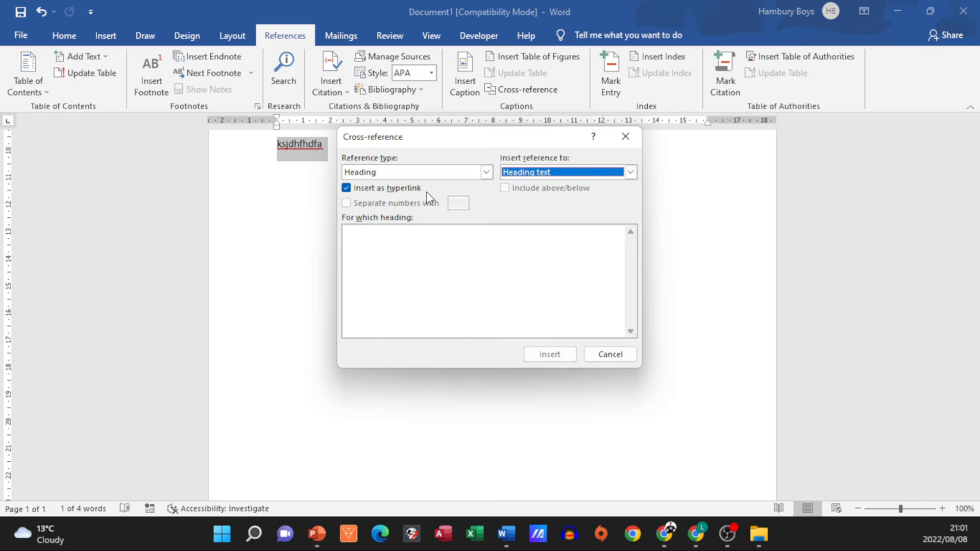
{"action": "left_click", "coordinate": [624, 145]}
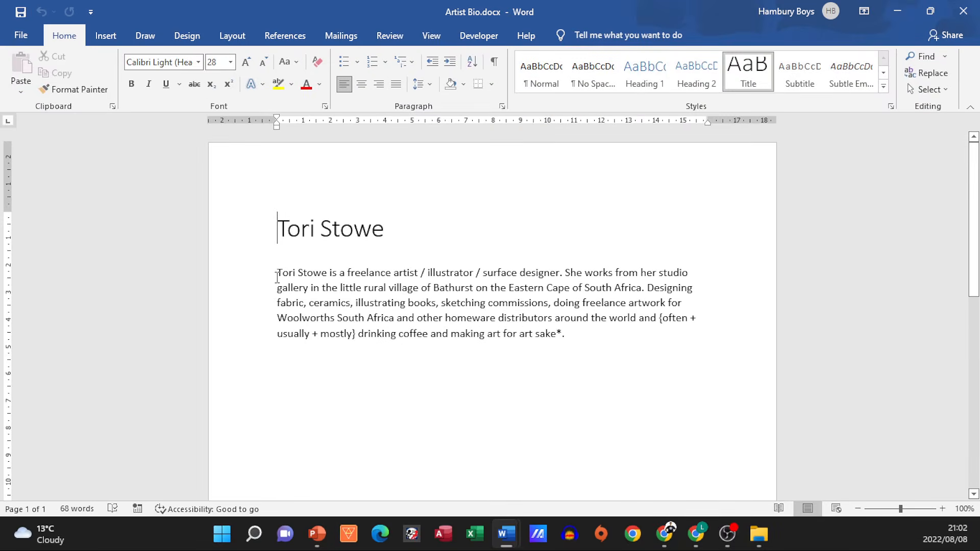
Step: Format the biography paragraph below the title in two columns of equal width with a line between them
{"action": "left_click_drag", "start_coordinate": [278, 277], "coordinate": [257, 278]}
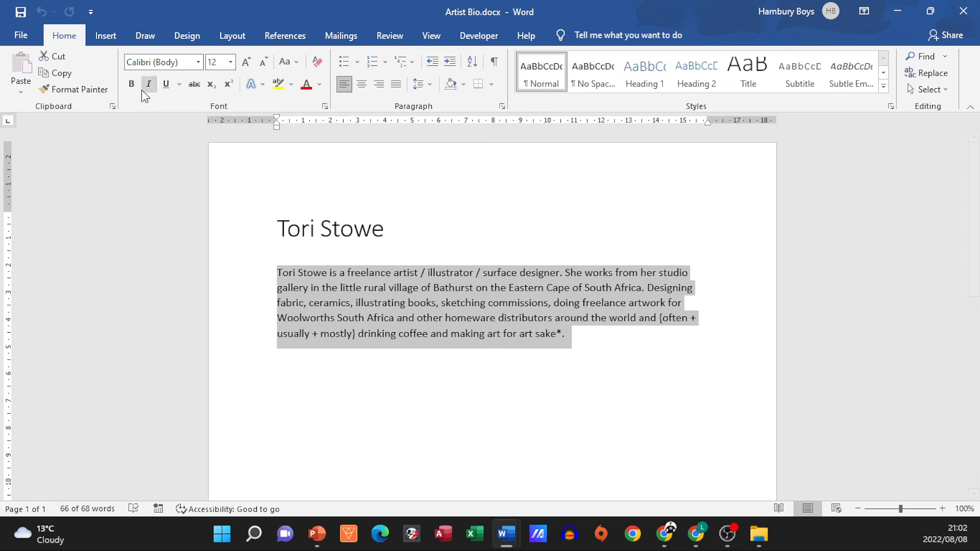
{"action": "left_click", "coordinate": [106, 39]}
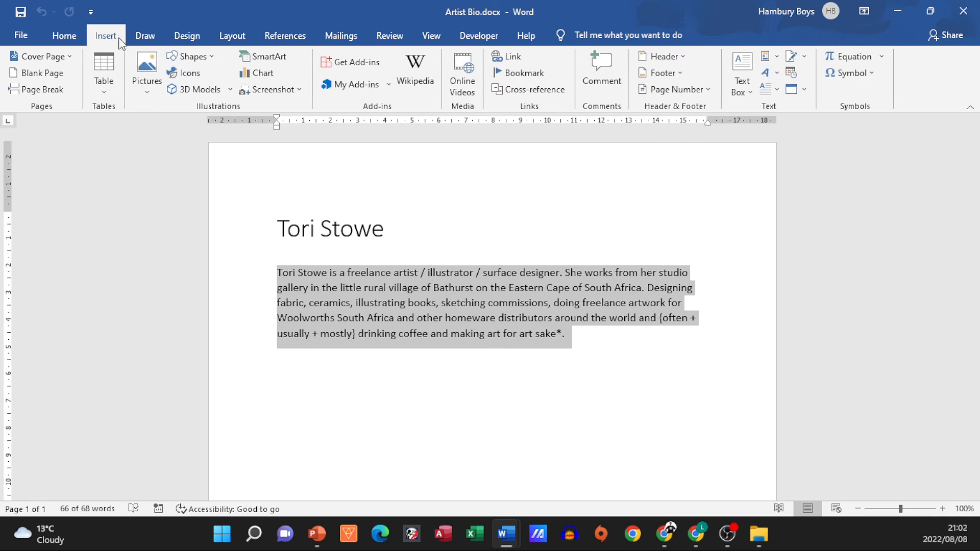
{"action": "left_click", "coordinate": [233, 40]}
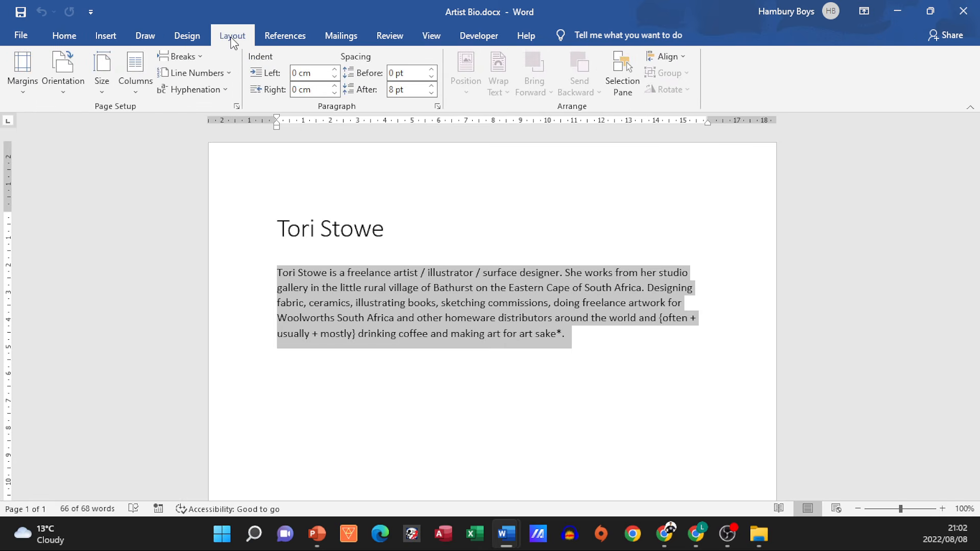
{"action": "left_click", "coordinate": [136, 92]}
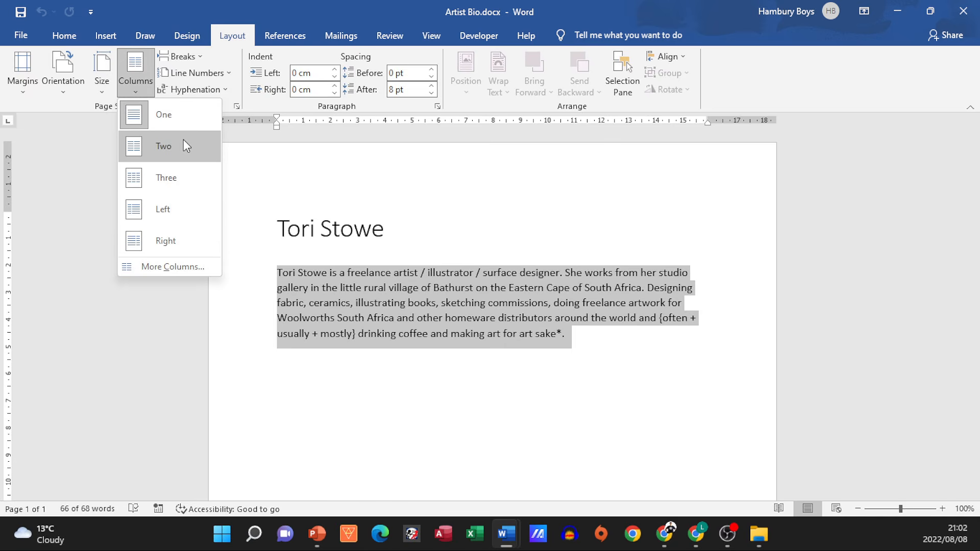
{"action": "left_click", "coordinate": [169, 267]}
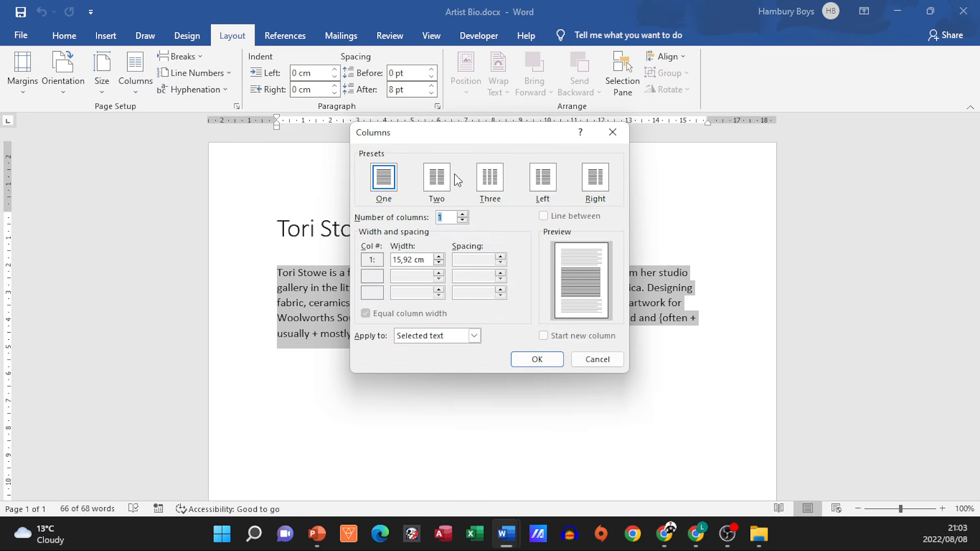
{"action": "left_click", "coordinate": [439, 176]}
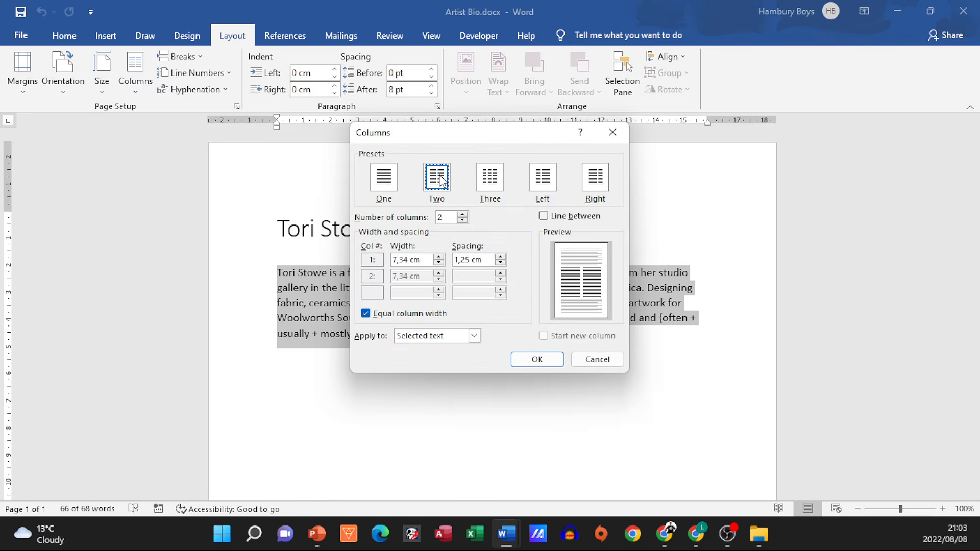
{"action": "left_click", "coordinate": [544, 216]}
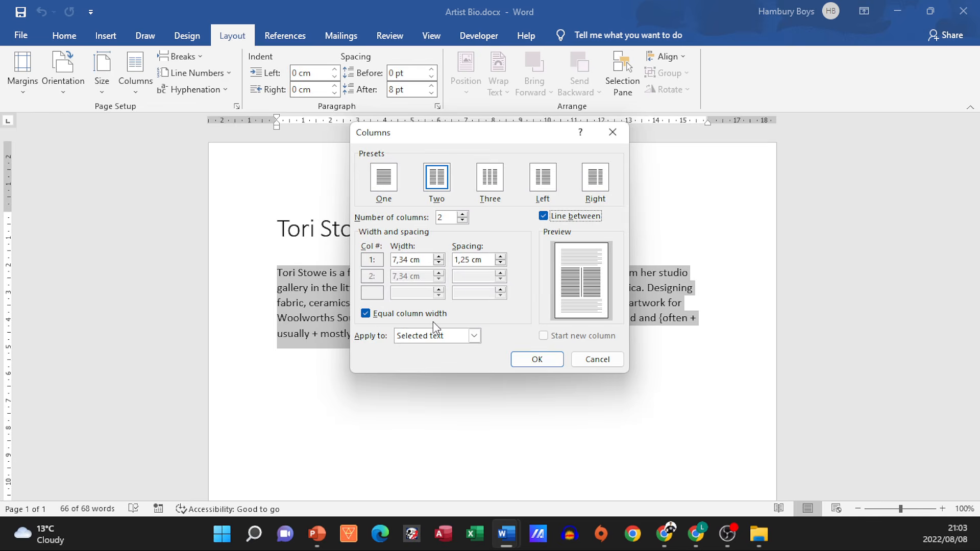
{"action": "left_click", "coordinate": [379, 316]}
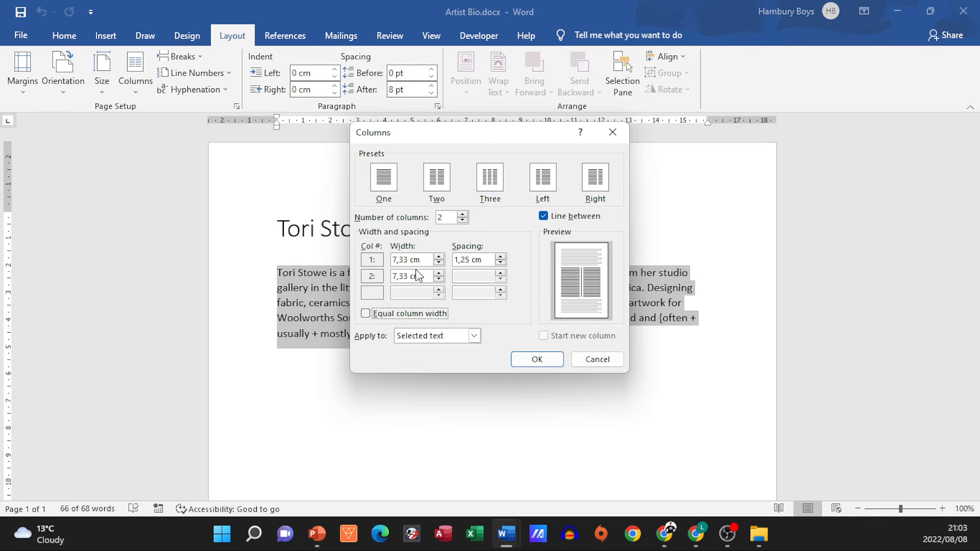
{"action": "left_click", "coordinate": [366, 314]}
{"action": "left_click", "coordinate": [520, 359]}
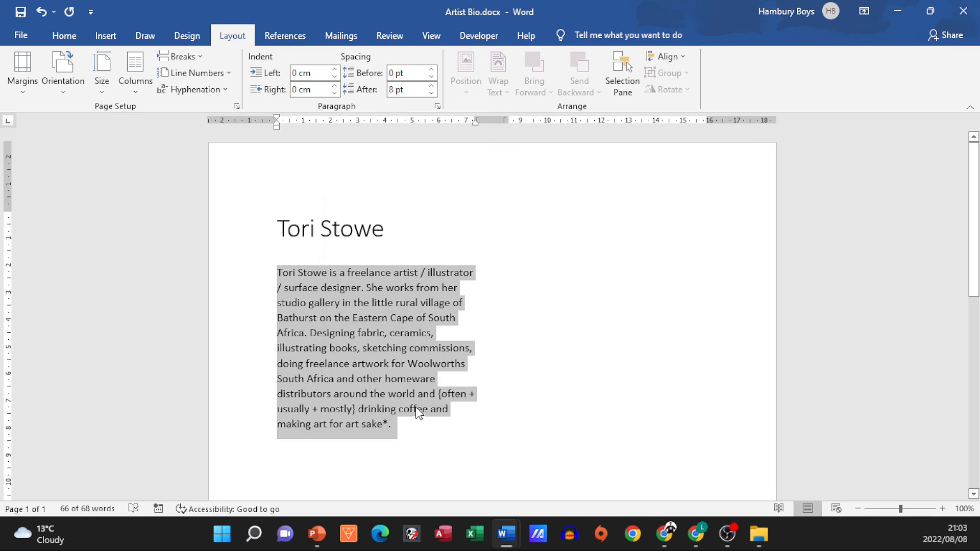
Step: Insert a column break in the biography just before the sentence starting "Designing fabric"
{"action": "left_click", "coordinate": [313, 335]}
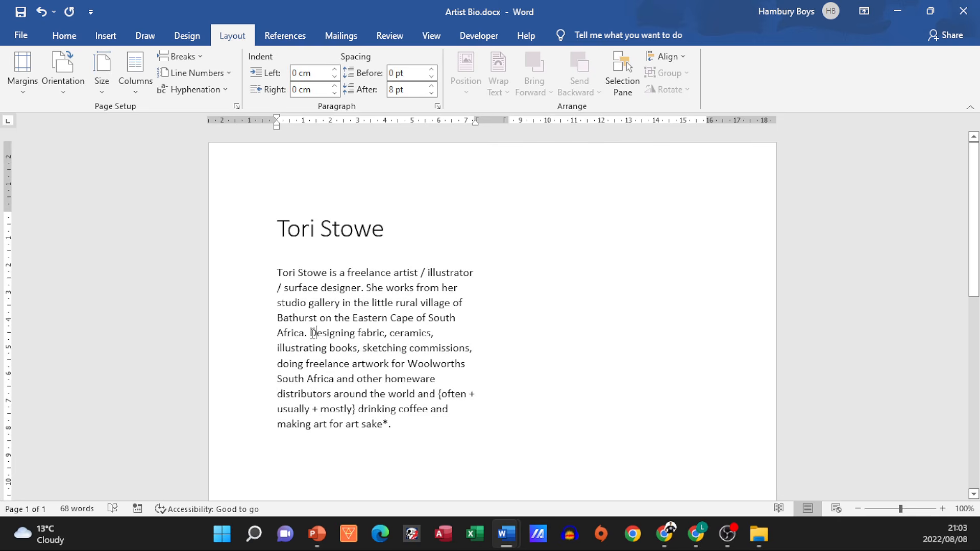
{"action": "left_click", "coordinate": [180, 57]}
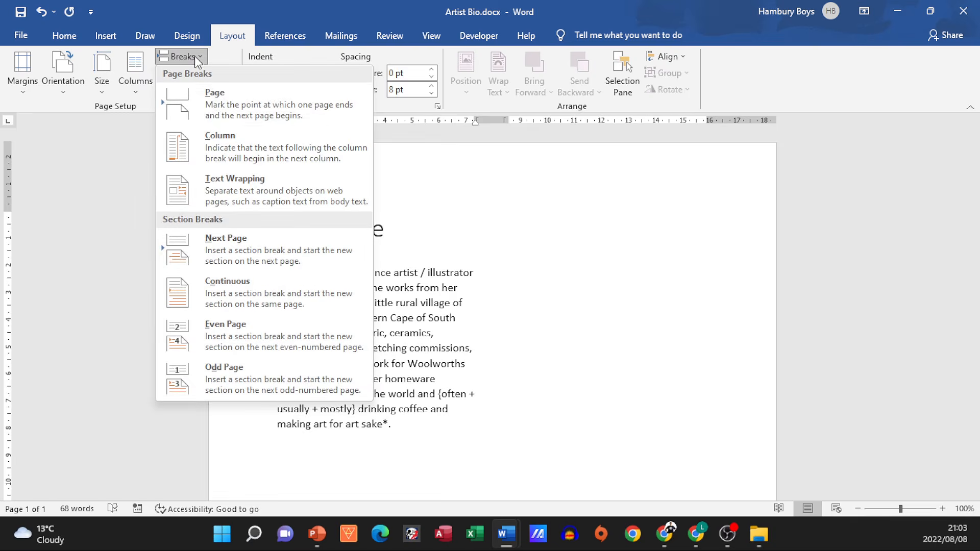
{"action": "left_click", "coordinate": [195, 146]}
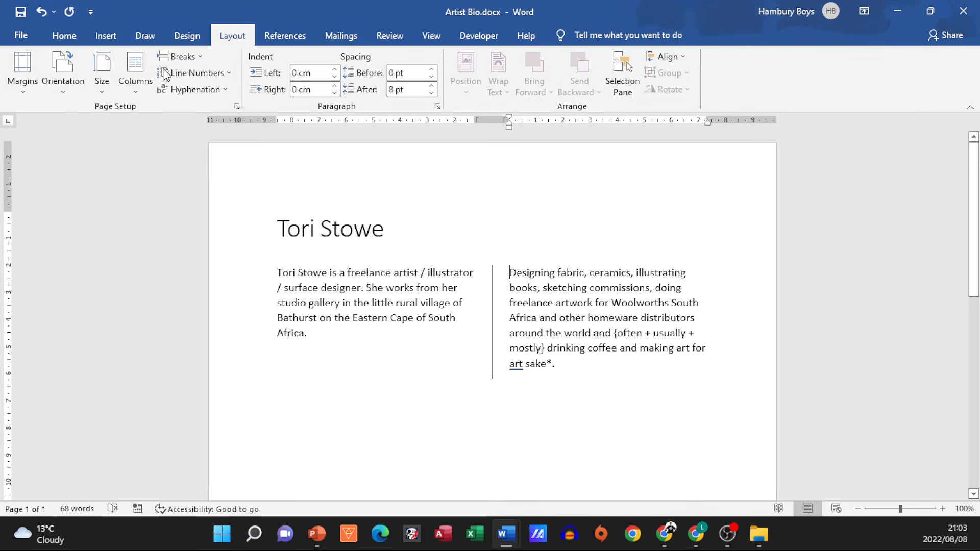
Step: Review the width and spacing settings of the biography's two-column section and close them without changes
{"action": "left_click", "coordinate": [141, 91]}
{"action": "left_click", "coordinate": [164, 266]}
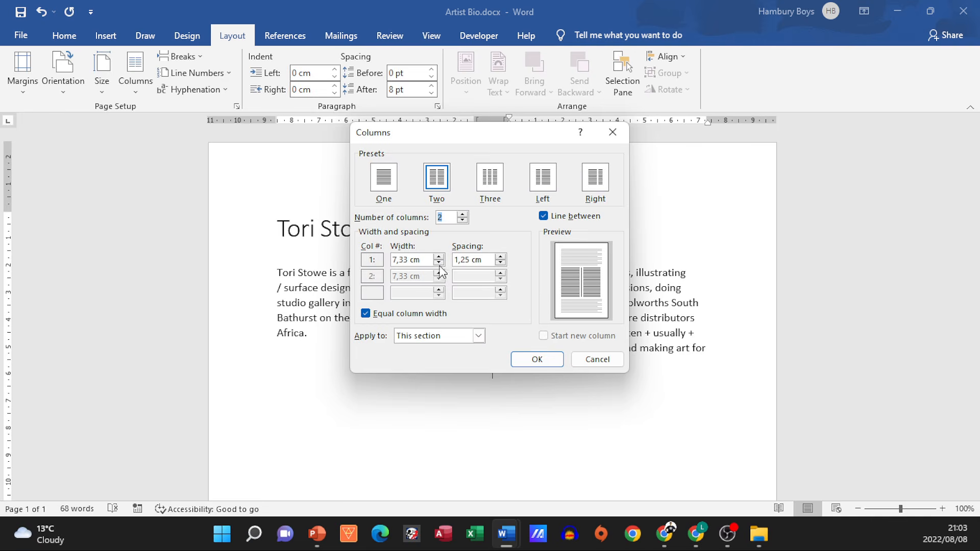
{"action": "left_click", "coordinate": [612, 361]}
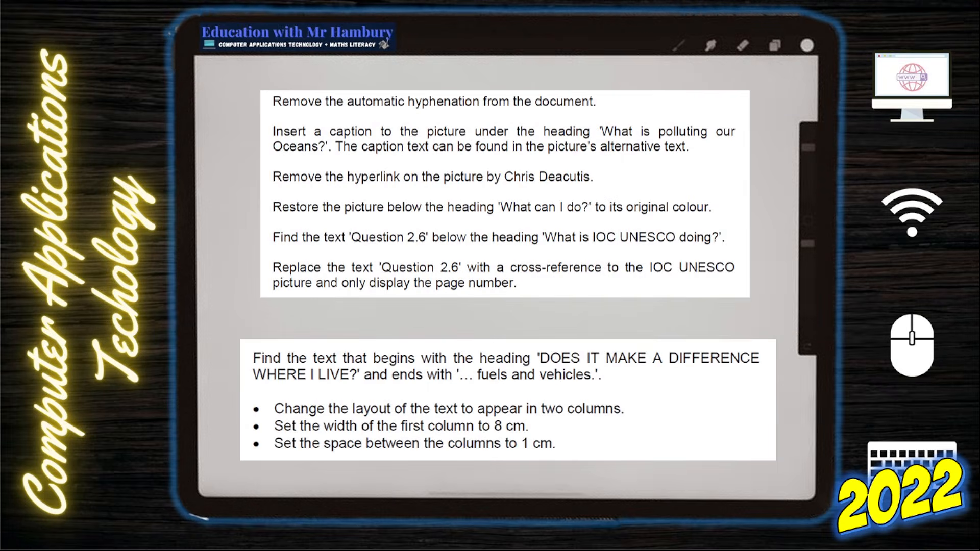
{"action": "left_click", "coordinate": [627, 203]}
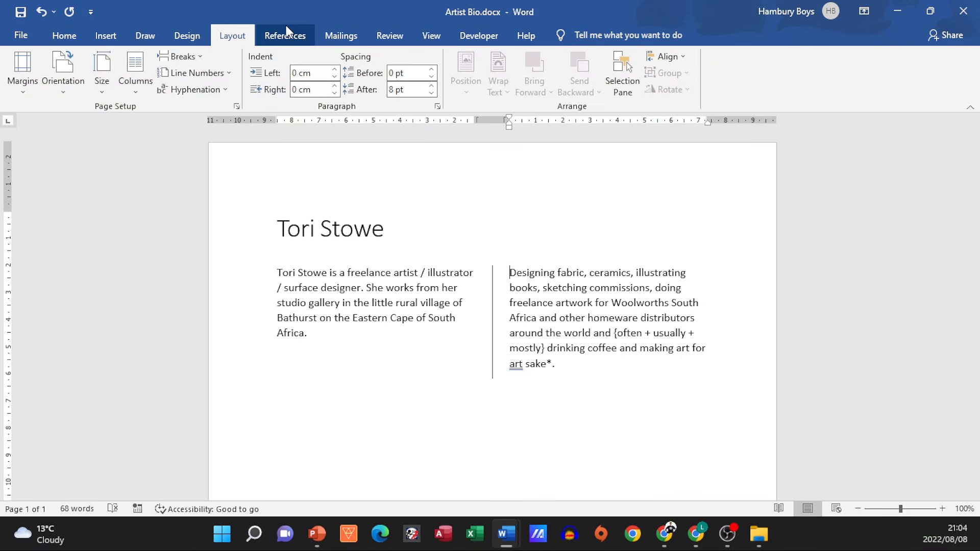
Step: Review the document's margin presets and custom margin settings, page orientation choices and paper sizes without changing them
{"action": "left_click", "coordinate": [12, 96]}
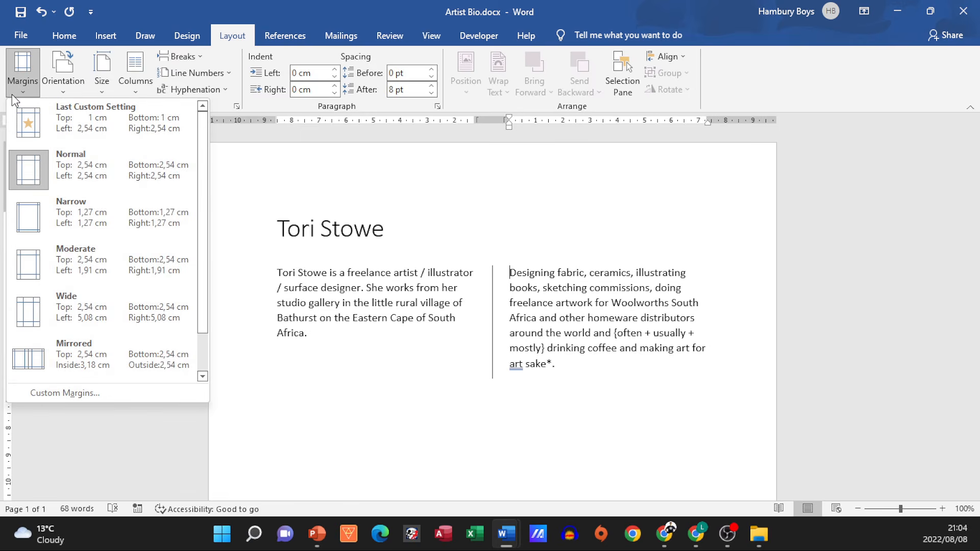
{"action": "left_click", "coordinate": [85, 393]}
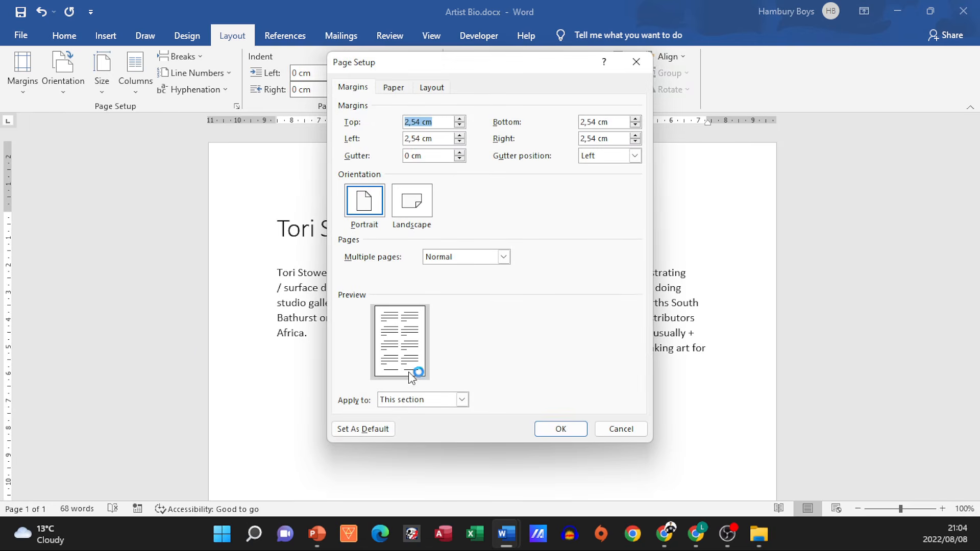
{"action": "left_click", "coordinate": [637, 62]}
{"action": "left_click", "coordinate": [66, 89]}
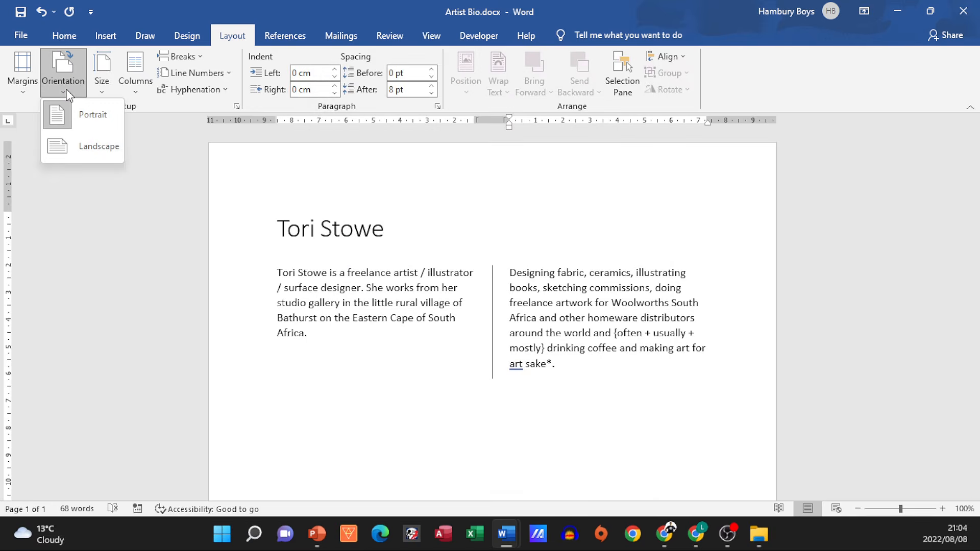
{"action": "left_click", "coordinate": [104, 87]}
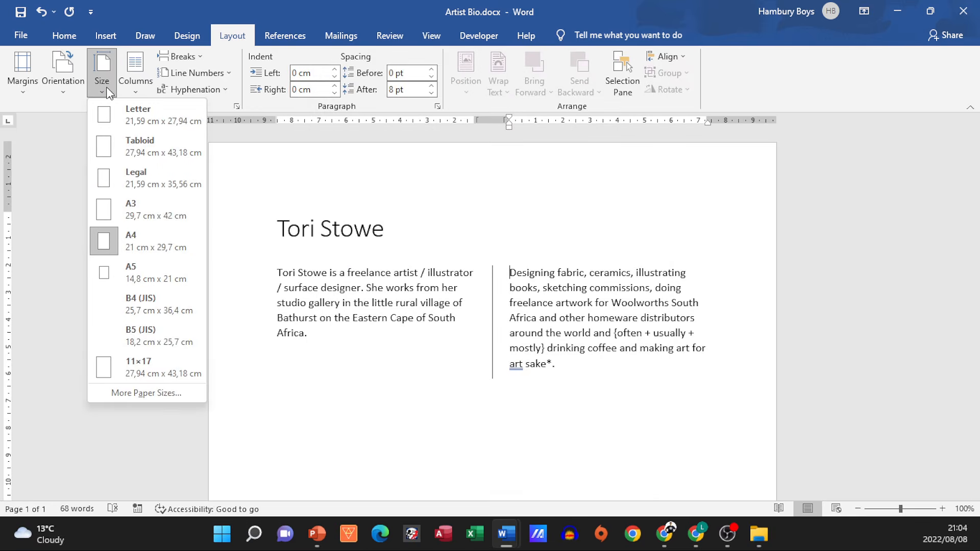
{"action": "left_click", "coordinate": [107, 89]}
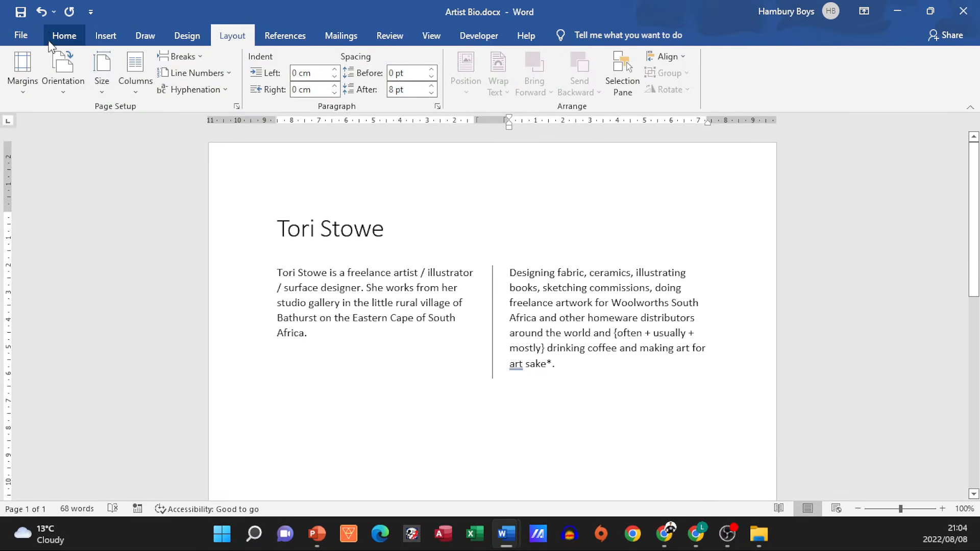
Step: Review the line spacing choices and paragraph spacing settings for the two-column biography text, leave them unchanged and deselect the text
{"action": "left_click", "coordinate": [51, 43]}
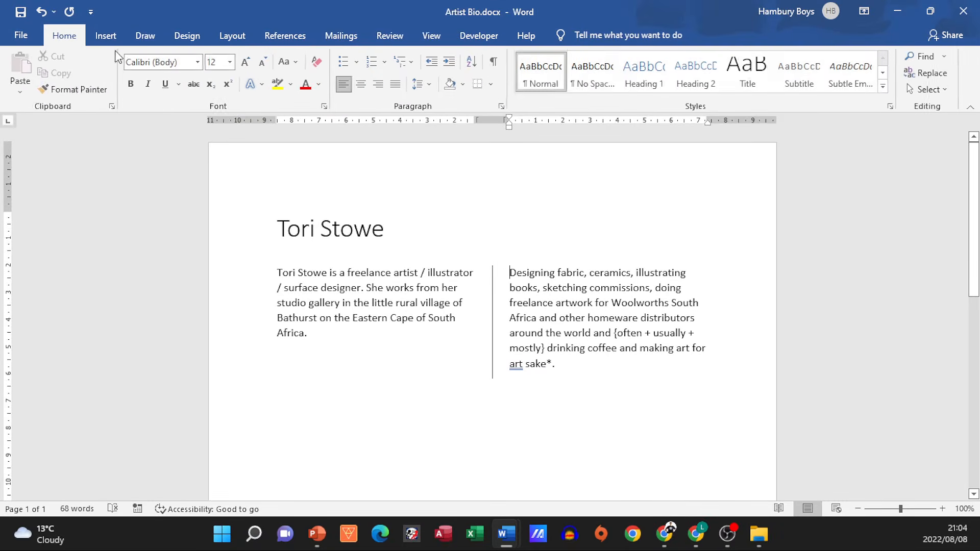
{"action": "left_click_drag", "start_coordinate": [278, 272], "coordinate": [701, 357]}
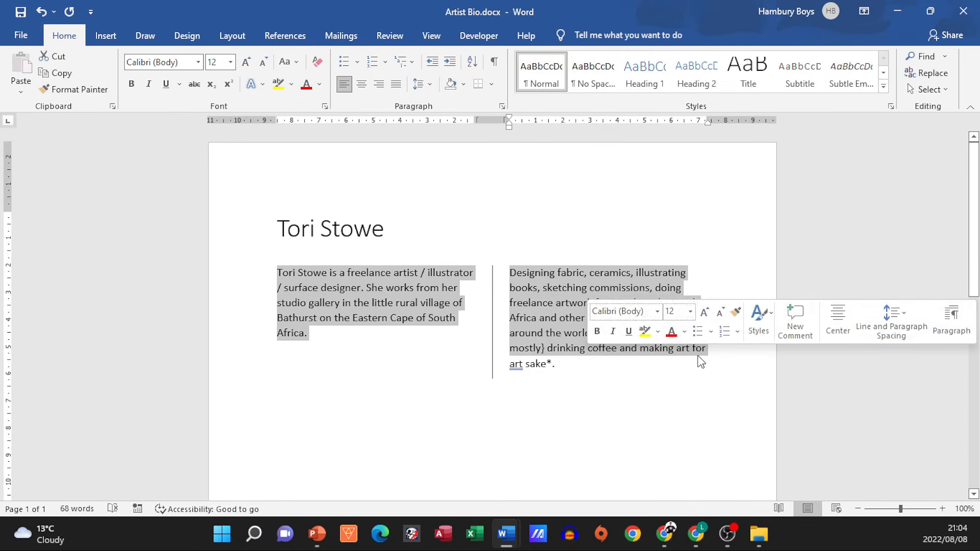
{"action": "left_click", "coordinate": [433, 84]}
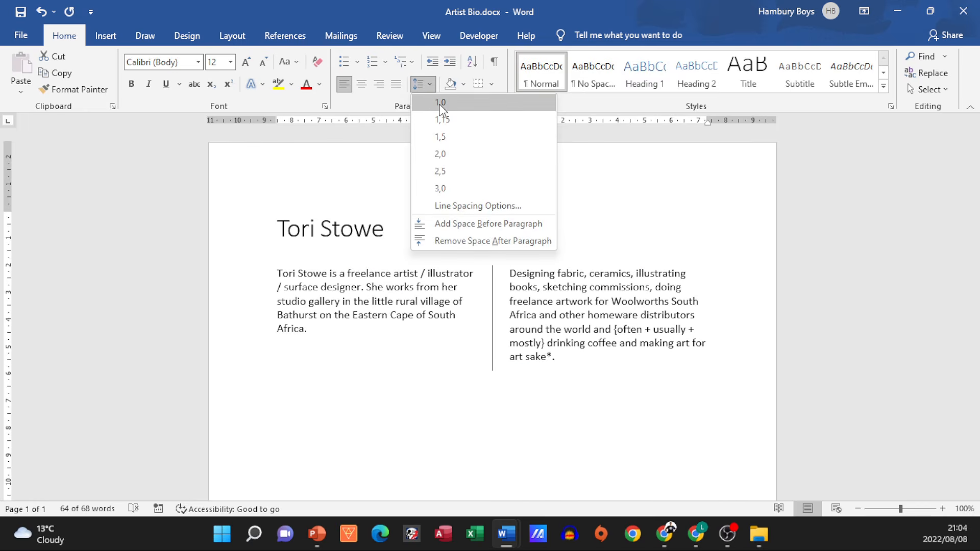
{"action": "left_click", "coordinate": [474, 205]}
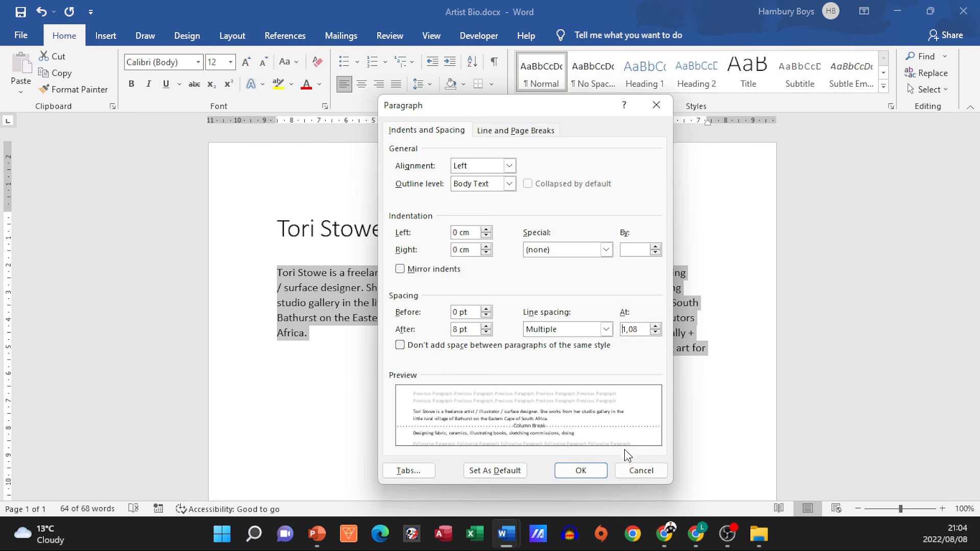
{"action": "left_click", "coordinate": [634, 473]}
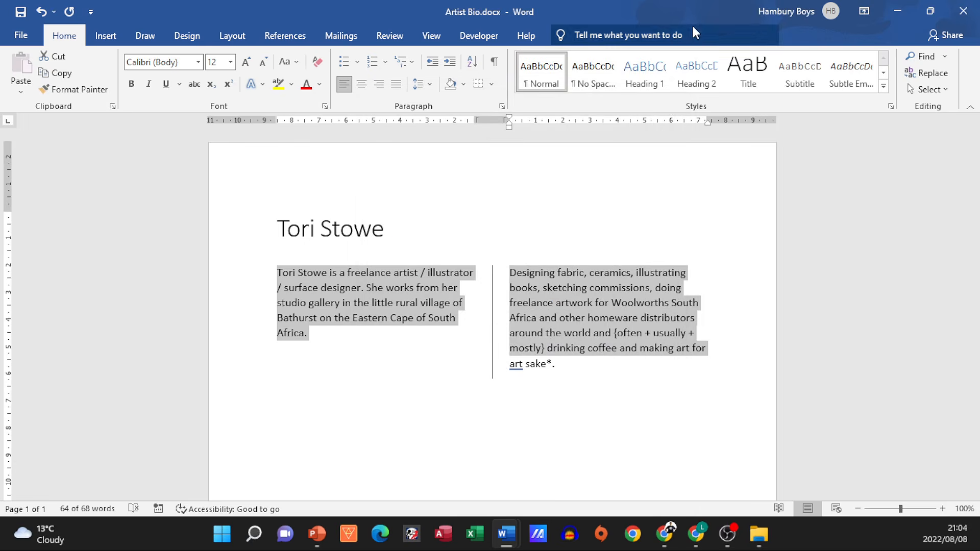
{"action": "left_click_drag", "start_coordinate": [696, 10], "coordinate": [729, 300]}
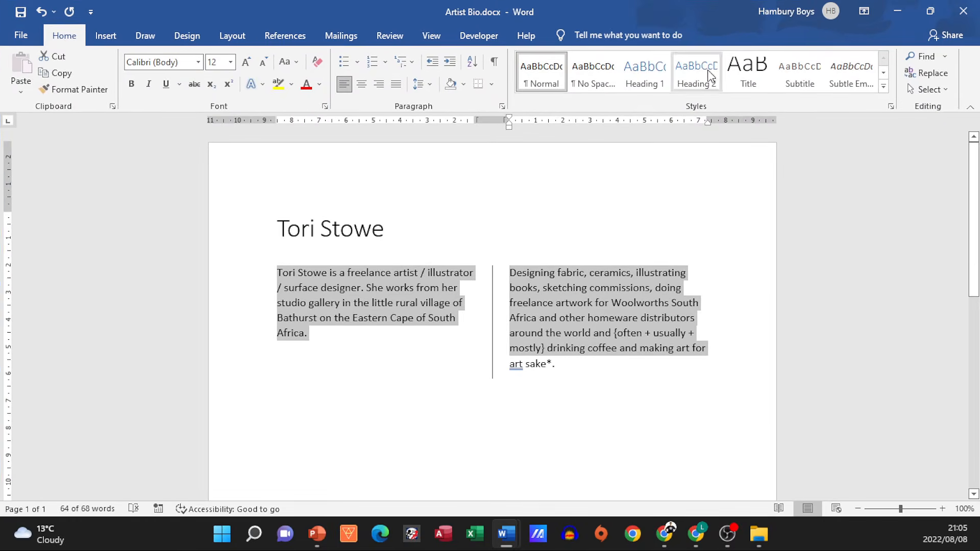
{"action": "left_click", "coordinate": [534, 225]}
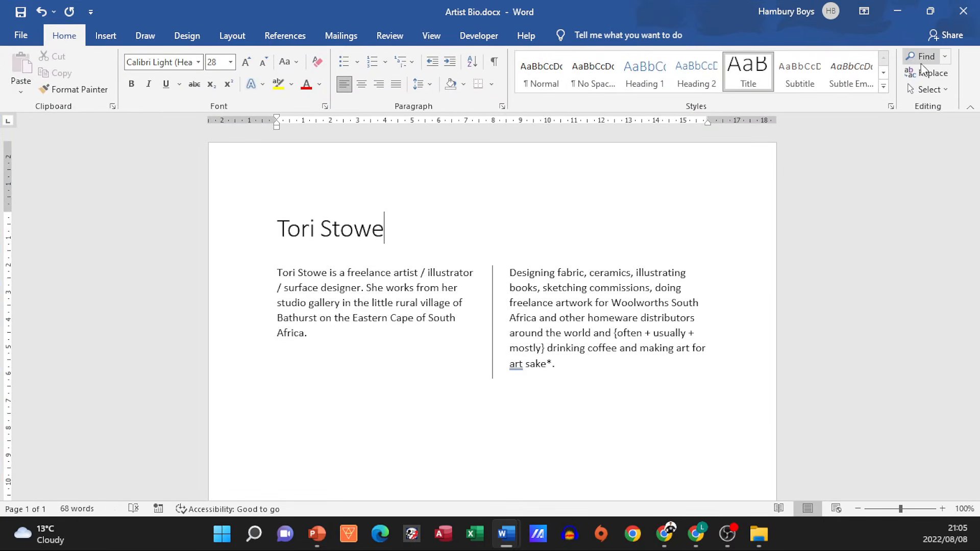
Step: Set up a find and replace that searches for "studio" and replaces it with "studio"
{"action": "left_click", "coordinate": [927, 73]}
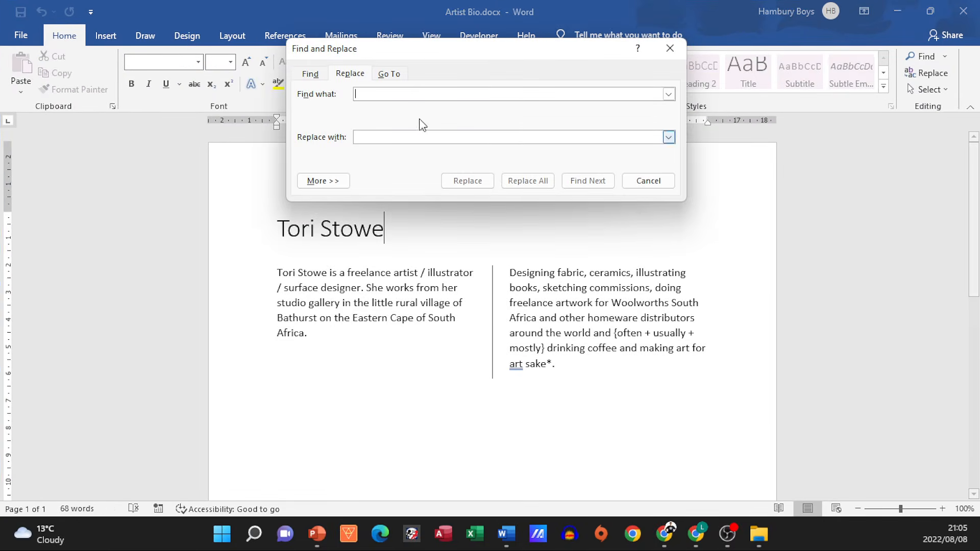
{"action": "left_click_drag", "start_coordinate": [434, 53], "coordinate": [456, 83]}
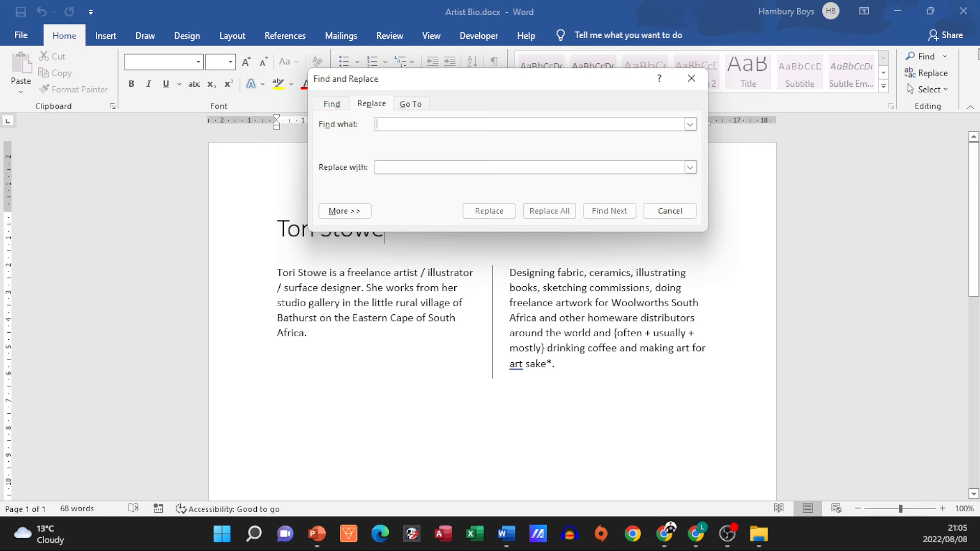
{"action": "left_click", "coordinate": [975, 219]}
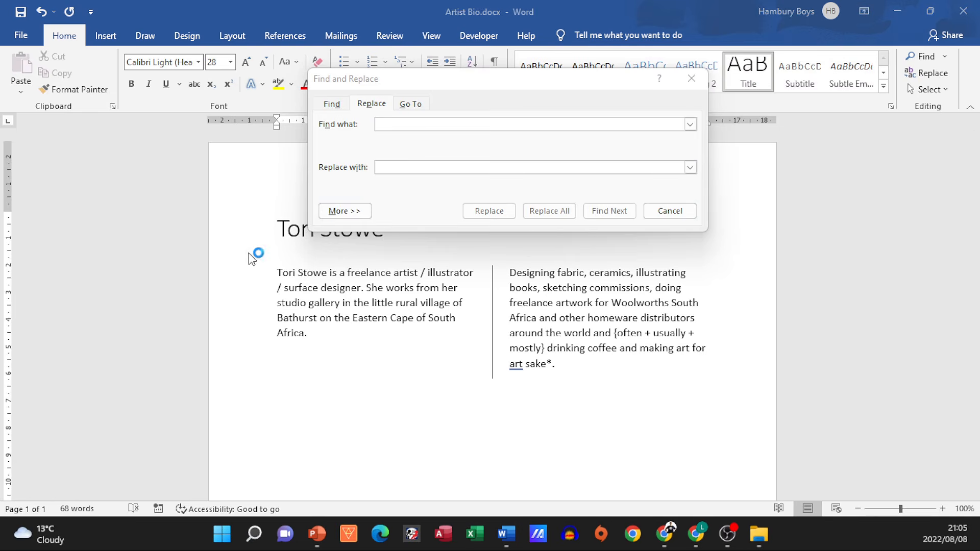
{"action": "left_click_drag", "start_coordinate": [471, 85], "coordinate": [510, 126]}
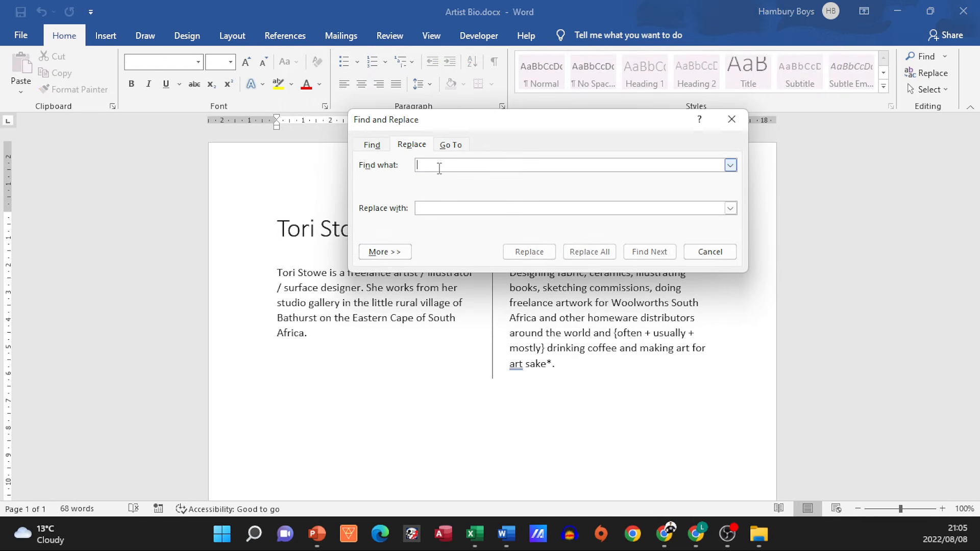
{"action": "type", "text": "studio"}
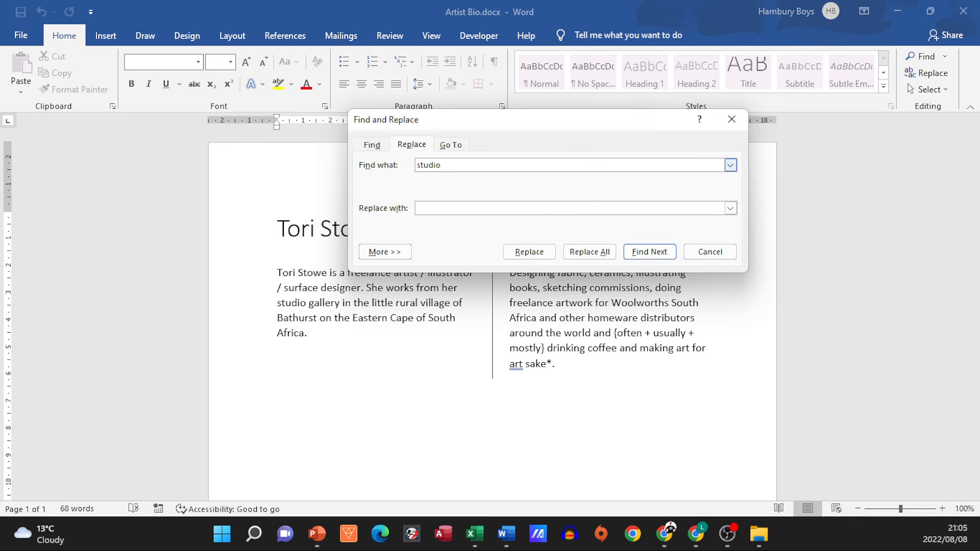
{"action": "left_click", "coordinate": [441, 208]}
{"action": "type", "text": "studio"}
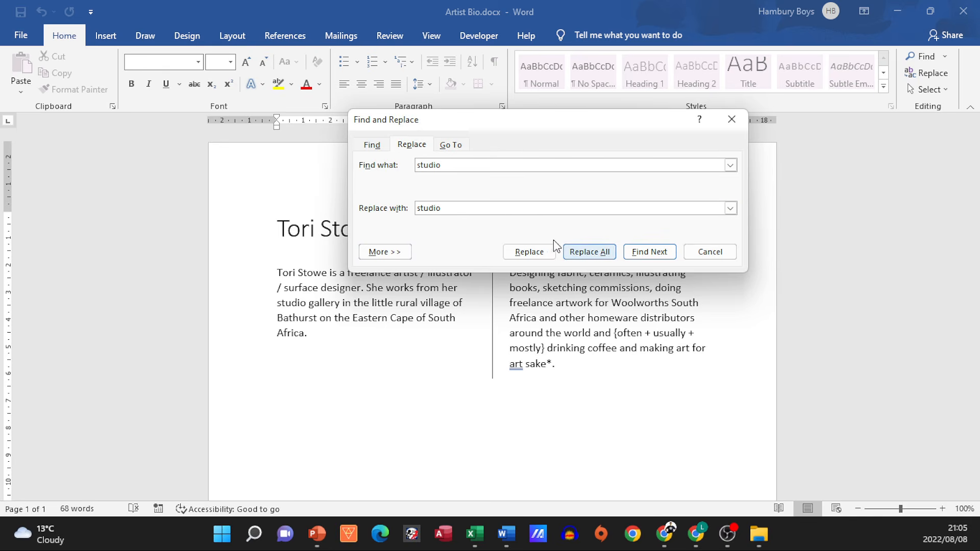
Step: Format the replacement text as bold, size 12, with a dark orange Accent 2 font colour
{"action": "left_click", "coordinate": [398, 256]}
{"action": "left_click_drag", "start_coordinate": [500, 119], "coordinate": [460, 43]}
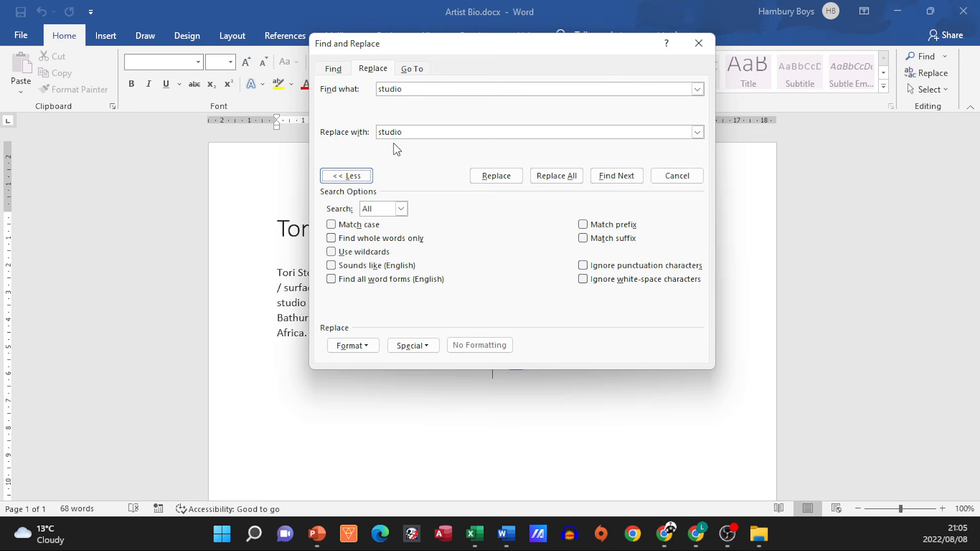
{"action": "left_click", "coordinate": [369, 346]}
{"action": "left_click", "coordinate": [362, 362]}
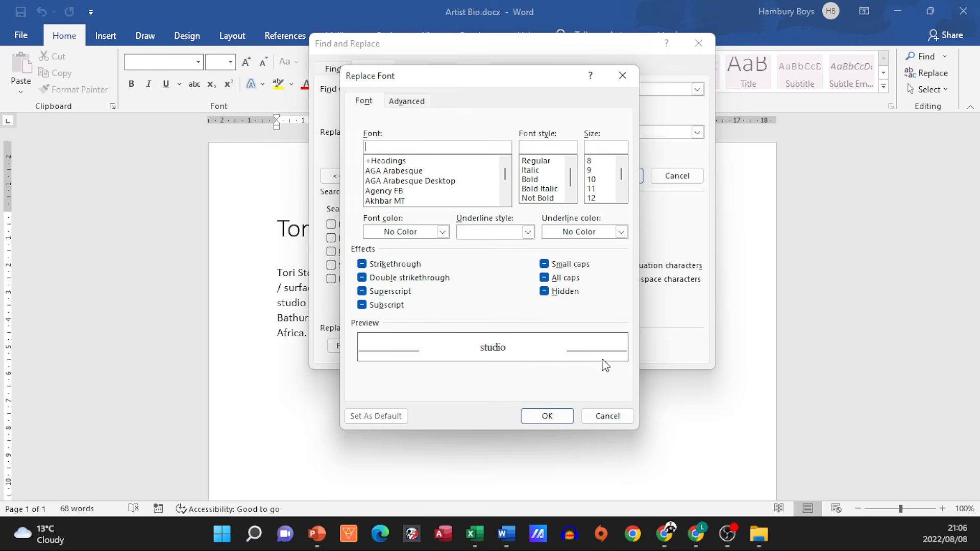
{"action": "left_click", "coordinate": [542, 179]}
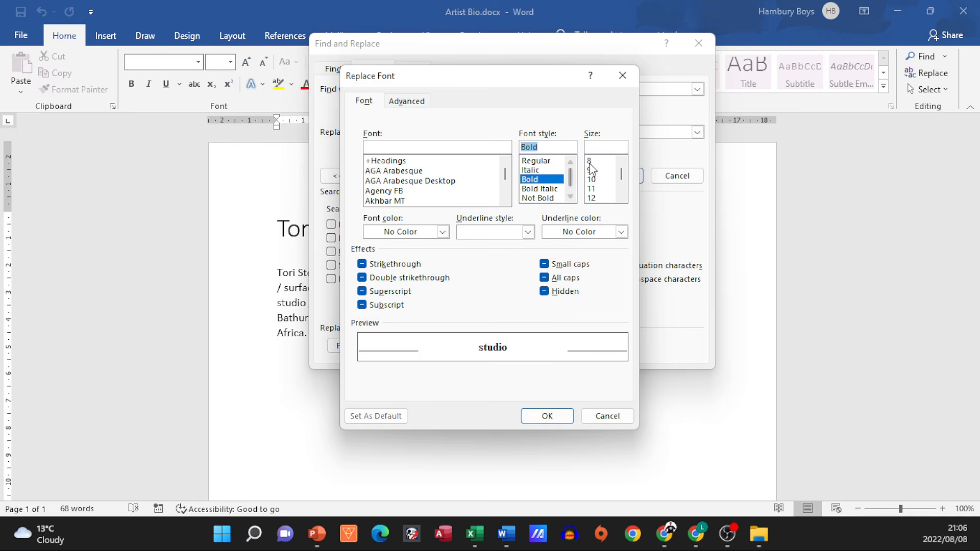
{"action": "left_click", "coordinate": [600, 188]}
{"action": "left_click", "coordinate": [601, 199]}
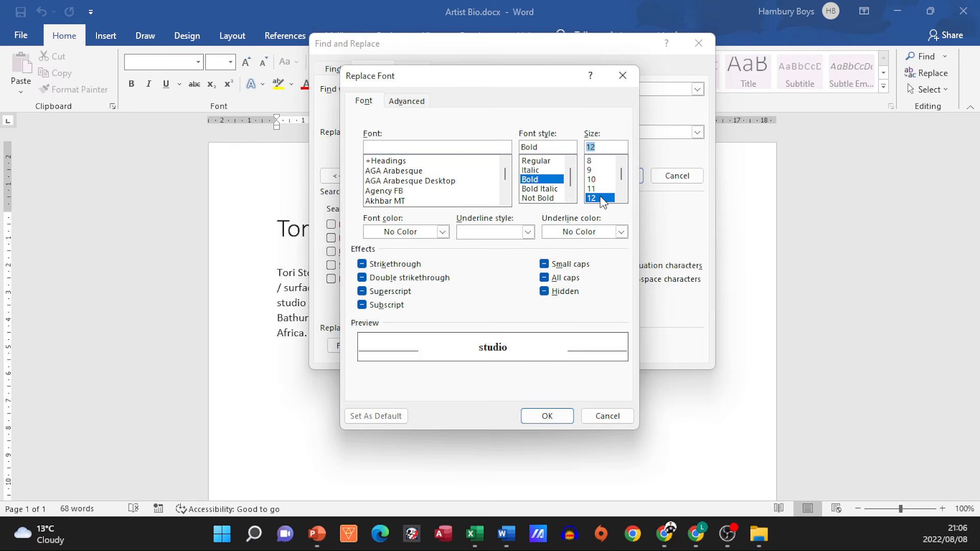
{"action": "left_click", "coordinate": [622, 232]}
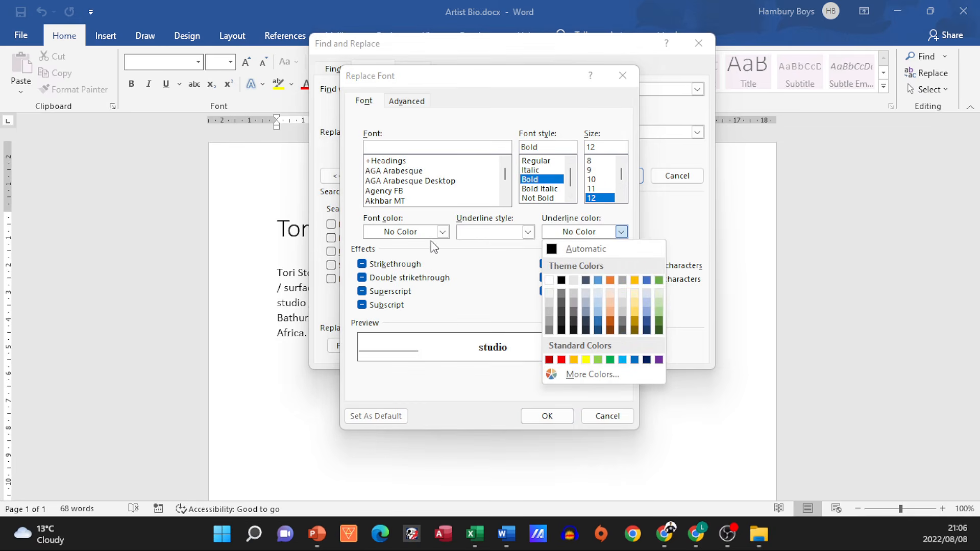
{"action": "left_click", "coordinate": [442, 232]}
{"action": "left_click", "coordinate": [442, 232]}
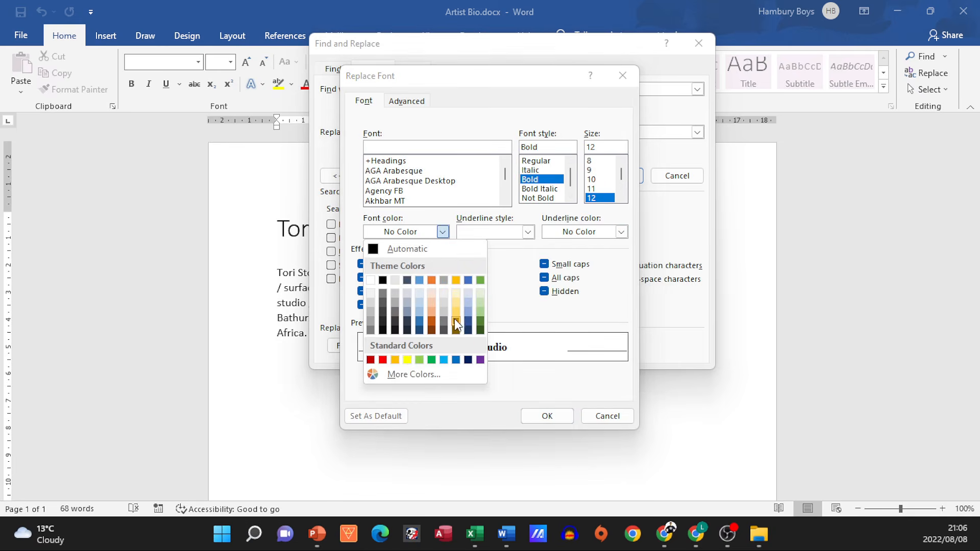
{"action": "left_click", "coordinate": [432, 321]}
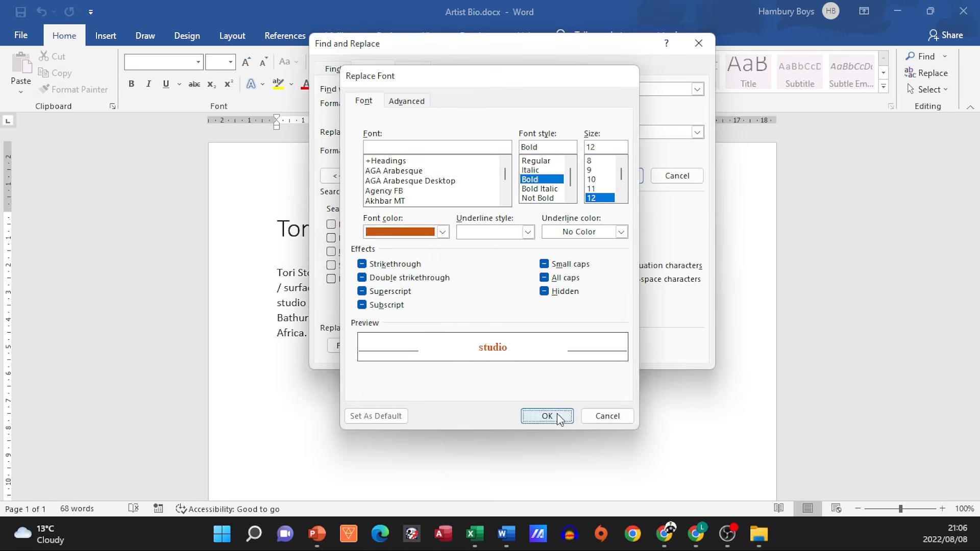
{"action": "left_click", "coordinate": [557, 416]}
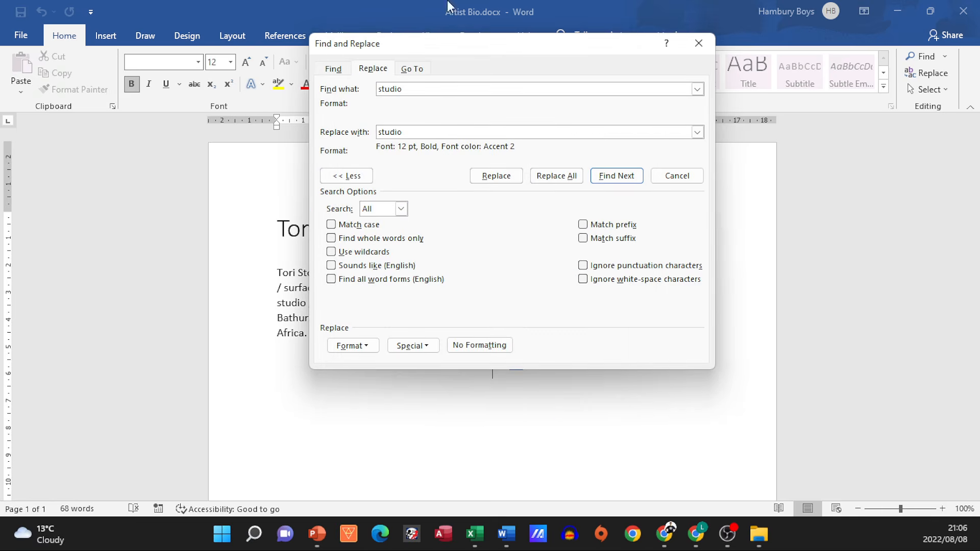
Step: Replace all occurrences of "studio" with the formatted version and close the find and replace settings
{"action": "left_click", "coordinate": [895, 536]}
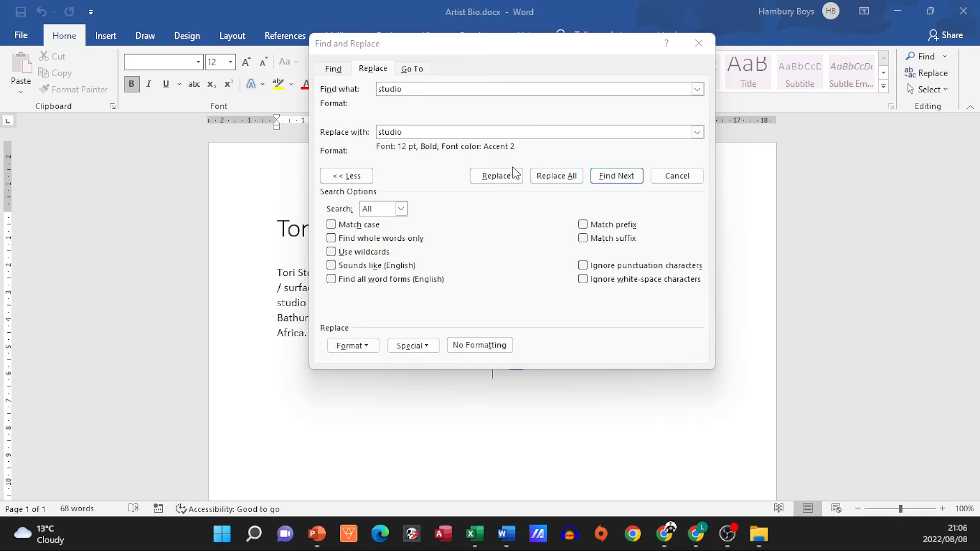
{"action": "left_click", "coordinate": [562, 179]}
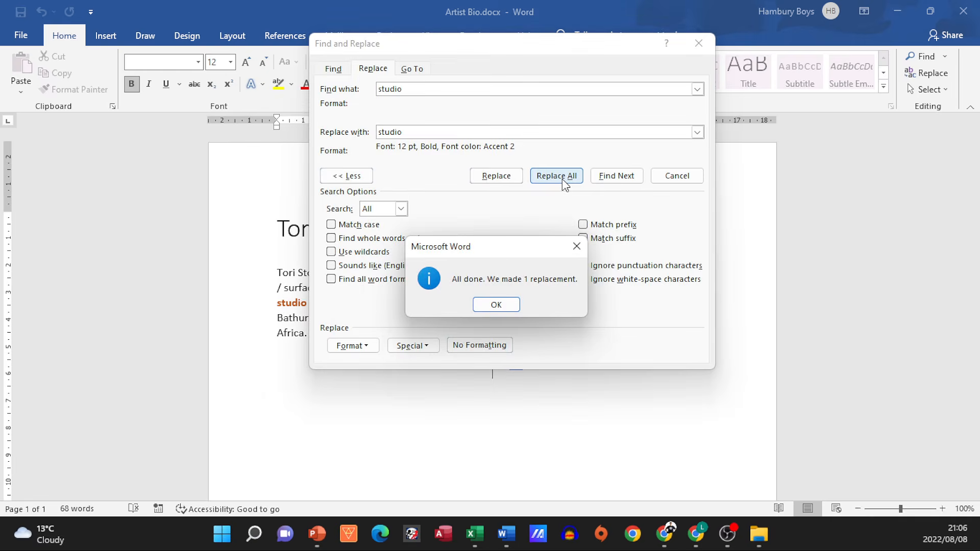
{"action": "left_click", "coordinate": [503, 306]}
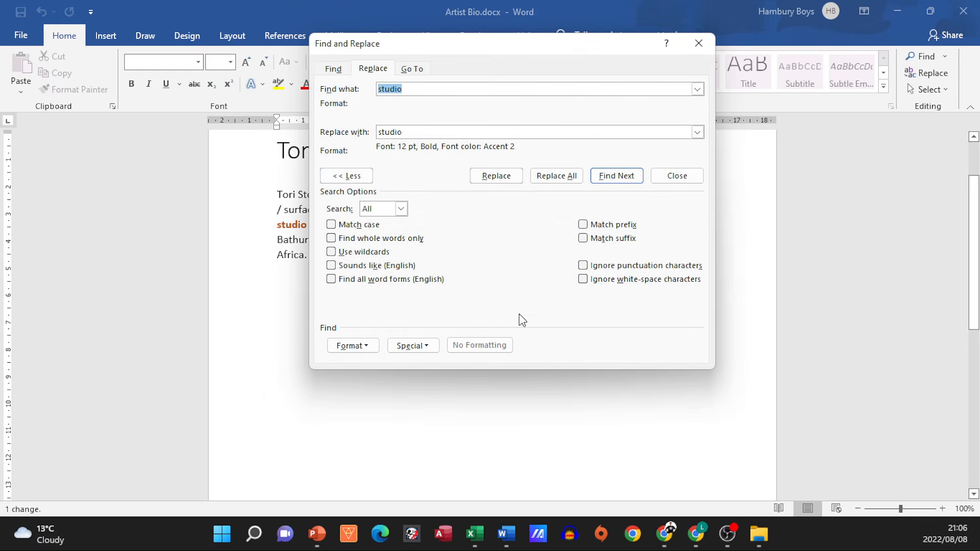
{"action": "left_click", "coordinate": [686, 179]}
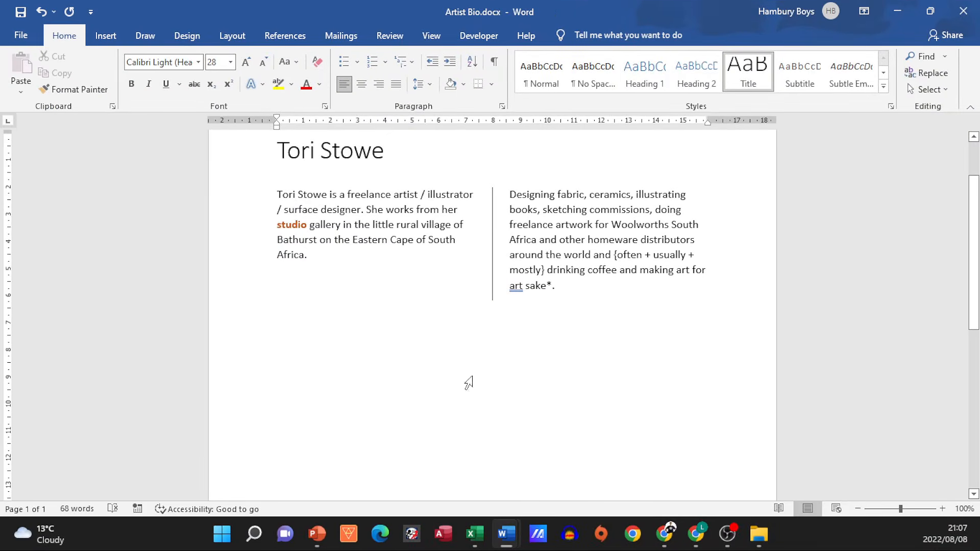
{"action": "left_click", "coordinate": [492, 462]}
{"action": "left_click", "coordinate": [673, 343]}
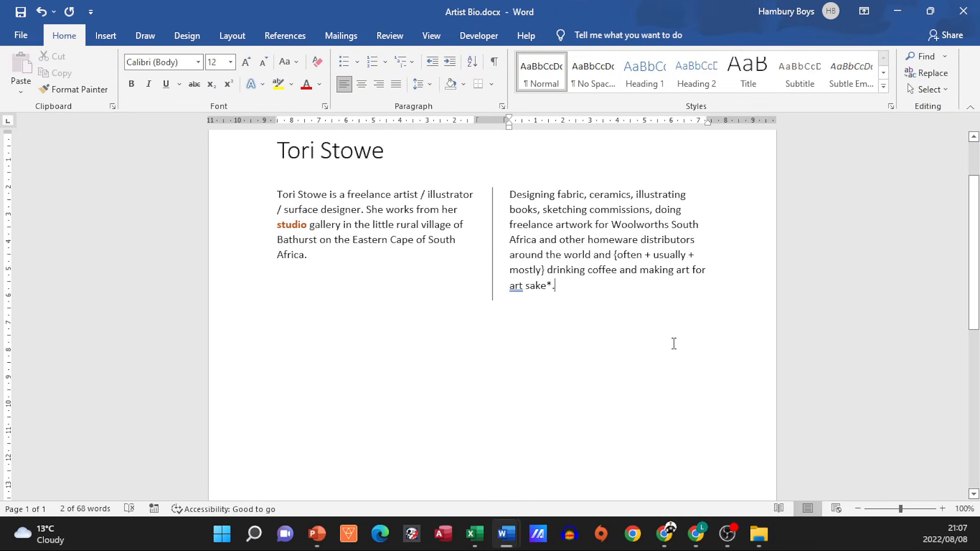
{"action": "key", "text": "Return"}
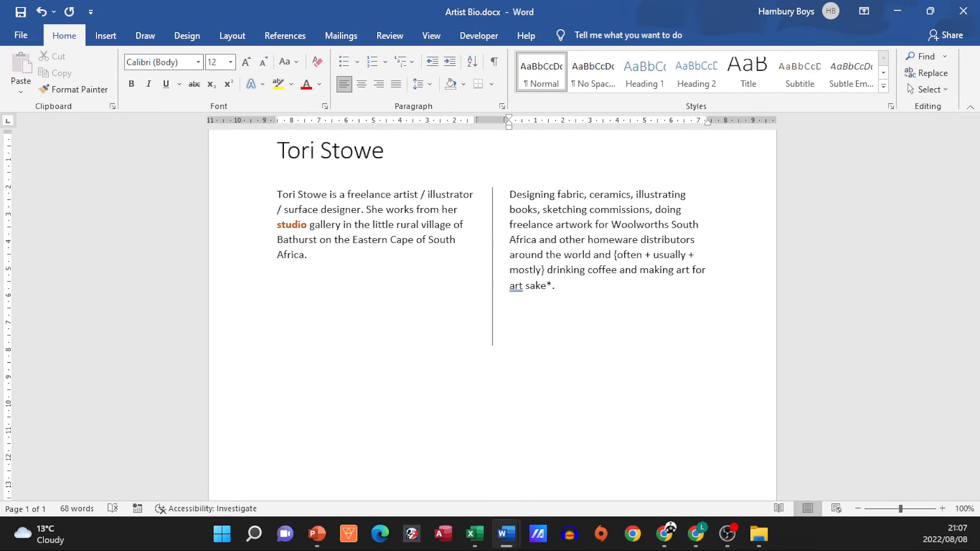
{"action": "key", "text": "BackSpace"}
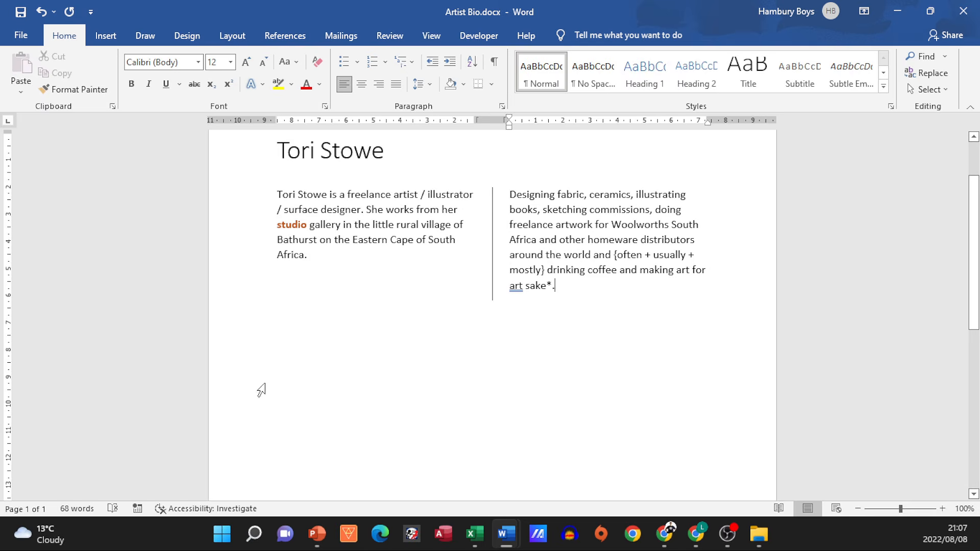
Step: Review the page number placement options and the number format and start-at settings, then close them without changes
{"action": "left_click", "coordinate": [106, 36]}
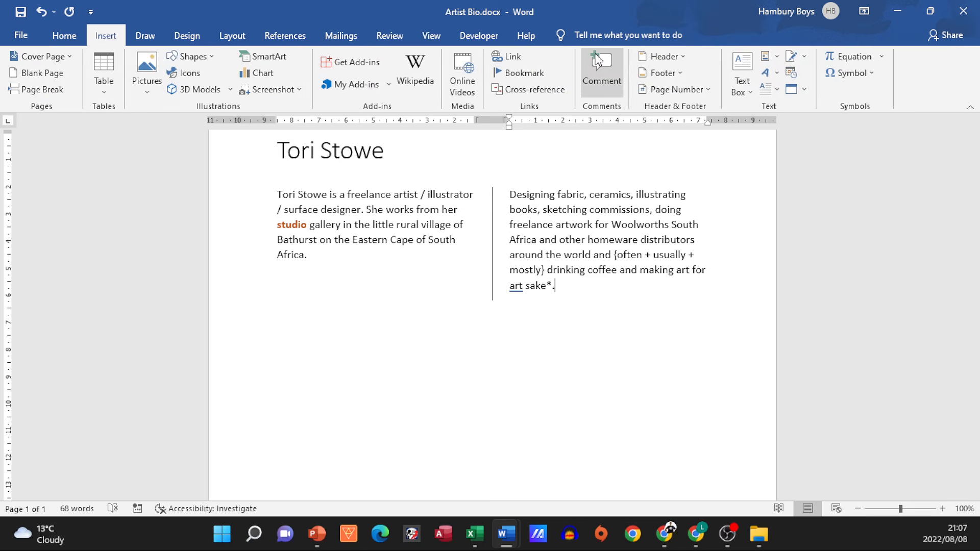
{"action": "left_click", "coordinate": [707, 92]}
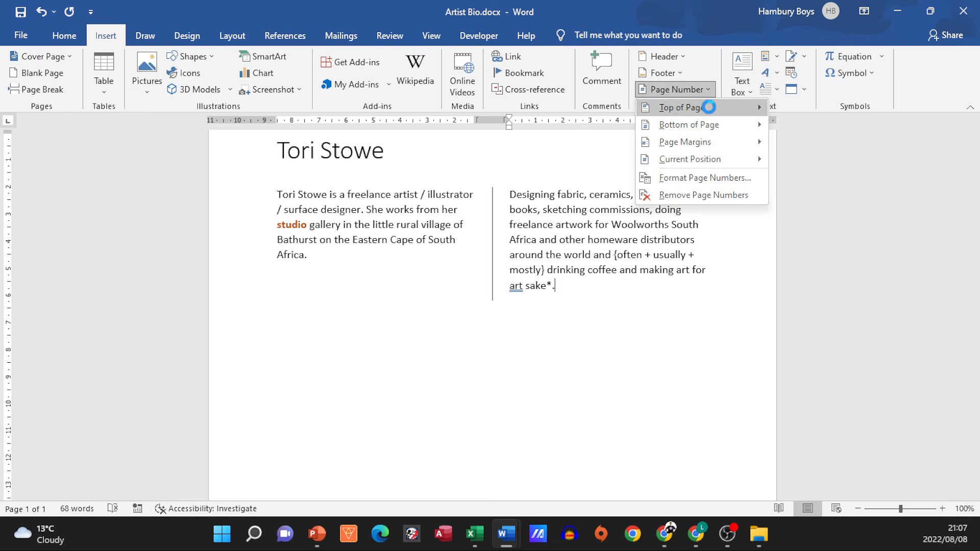
{"action": "mouse_move", "coordinate": [709, 106]}
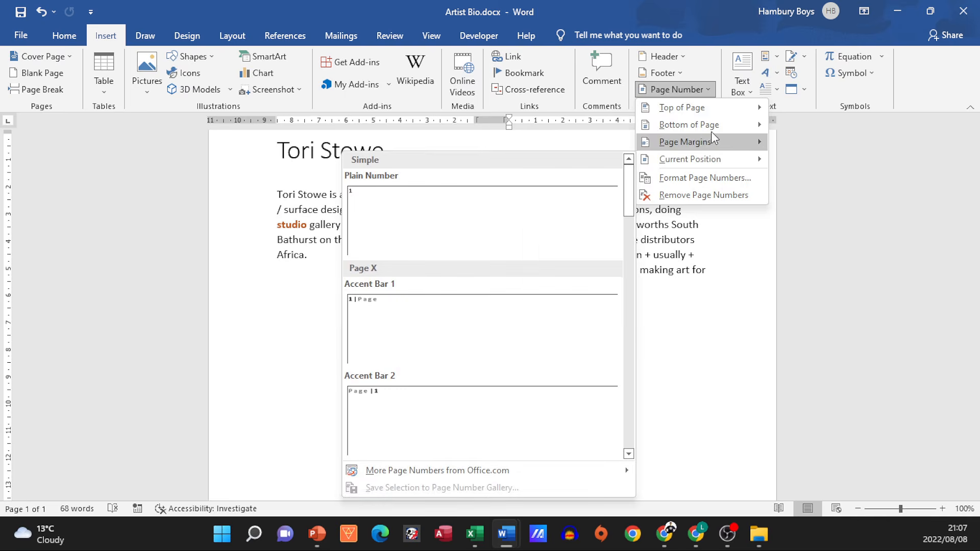
{"action": "left_click", "coordinate": [709, 178]}
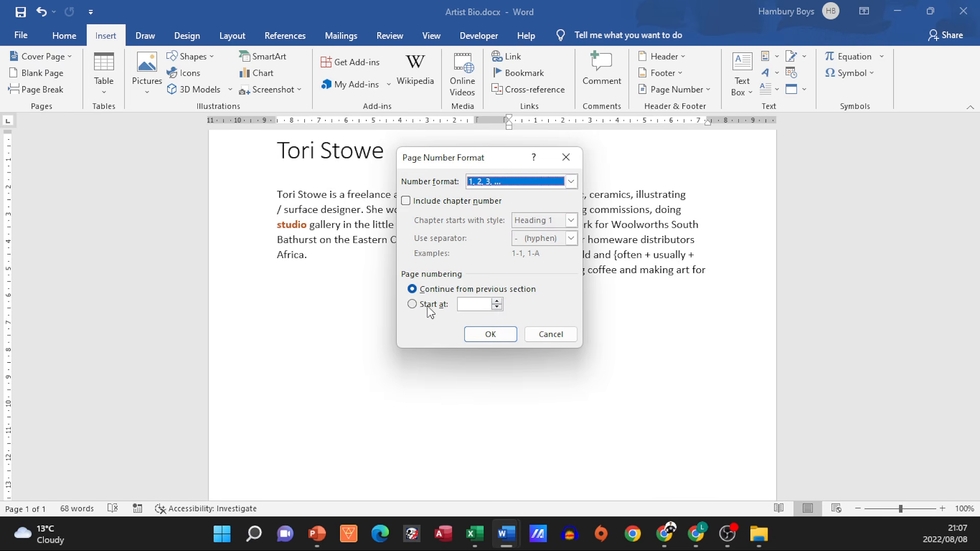
{"action": "left_click", "coordinate": [551, 334]}
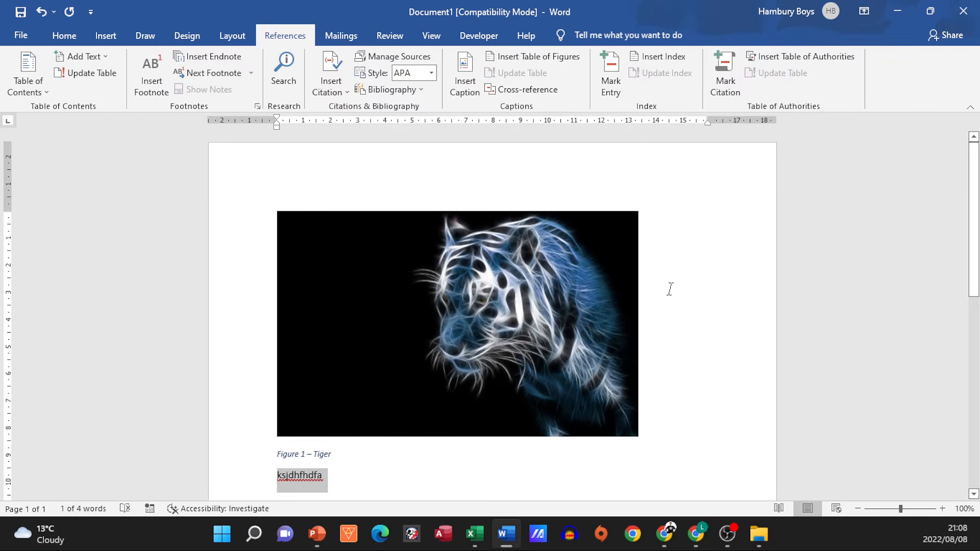
Step: In Document1, add empty paragraphs below the text under the tiger caption until the document runs to three pages
{"action": "scroll", "coordinate": [658, 291], "scroll_direction": "down", "scroll_amount": 5}
{"action": "left_click", "coordinate": [580, 344]}
{"action": "key", "text": "Return"}
{"action": "key", "text": "Return"}
{"action": "key", "text": "Return"}
{"action": "key", "text": "Return"}
{"action": "key", "text": "Return"}
{"action": "key", "text": "Return"}
{"action": "key", "text": "Return"}
{"action": "key", "text": "Return"}
{"action": "key", "text": "Return"}
{"action": "key", "text": "Return"}
{"action": "key", "text": "Return"}
{"action": "key", "text": "Return"}
{"action": "key", "text": "Return"}
{"action": "key", "text": "Return"}
{"action": "key", "text": "Return"}
{"action": "key", "text": "Return"}
{"action": "key", "text": "Return"}
{"action": "key", "text": "Return"}
{"action": "key", "text": "Return"}
{"action": "key", "text": "Return"}
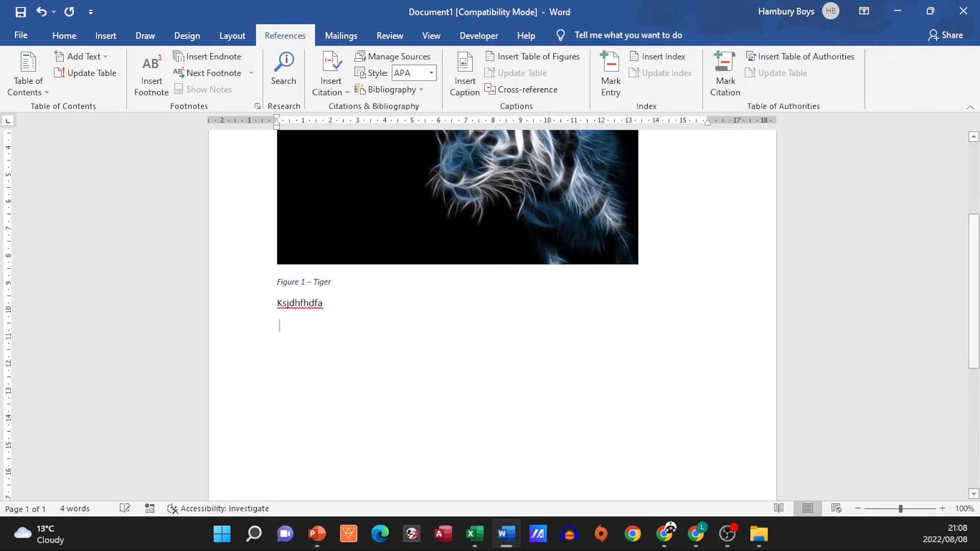
{"action": "key", "text": "Return"}
{"action": "key", "text": "Return"}
{"action": "key", "text": "Return"}
{"action": "key", "text": "Return"}
{"action": "key", "text": "Return"}
{"action": "key", "text": "Return"}
{"action": "key", "text": "Return"}
{"action": "key", "text": "Return"}
{"action": "key", "text": "Return"}
{"action": "key", "text": "Return"}
{"action": "key", "text": "Return"}
{"action": "key", "text": "Return"}
{"action": "key", "text": "Return"}
{"action": "key", "text": "Return"}
{"action": "key", "text": "Return"}
{"action": "key", "text": "Return"}
{"action": "key", "text": "Return"}
{"action": "key", "text": "Return"}
{"action": "key", "text": "Return"}
{"action": "key", "text": "Return"}
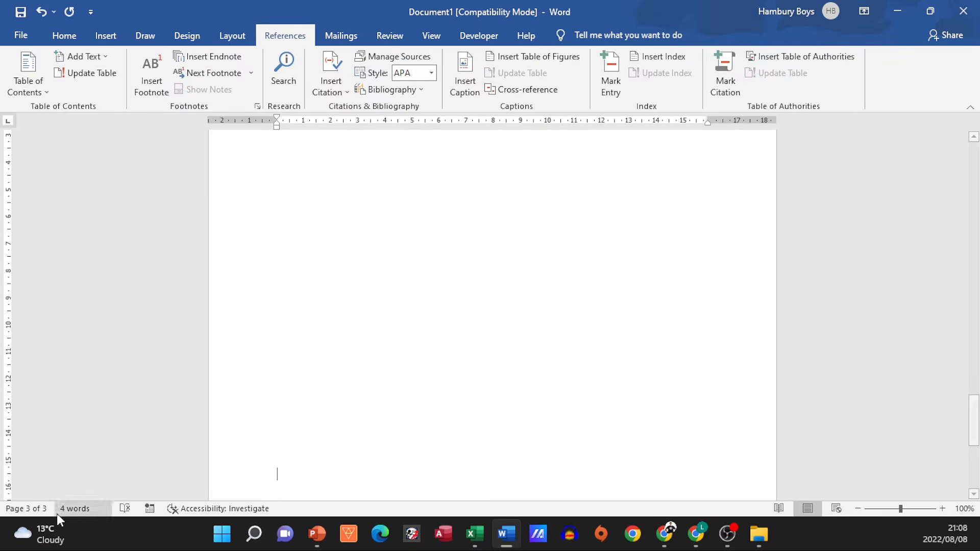
Step: Insert a Next Page section break near the end of the document's second page
{"action": "scroll", "coordinate": [497, 273], "scroll_direction": "up", "scroll_amount": 6}
{"action": "scroll", "coordinate": [497, 273], "scroll_direction": "up", "scroll_amount": 5}
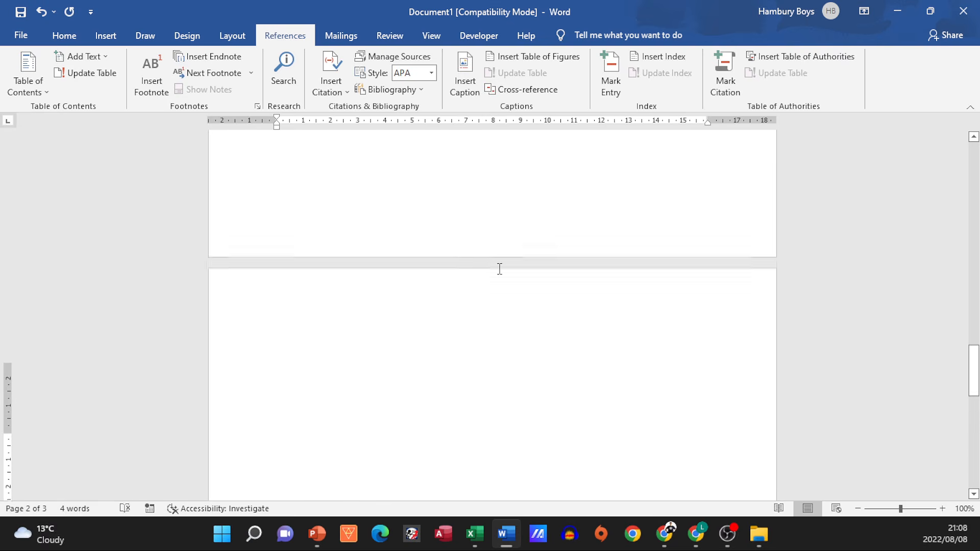
{"action": "left_click", "coordinate": [457, 345]}
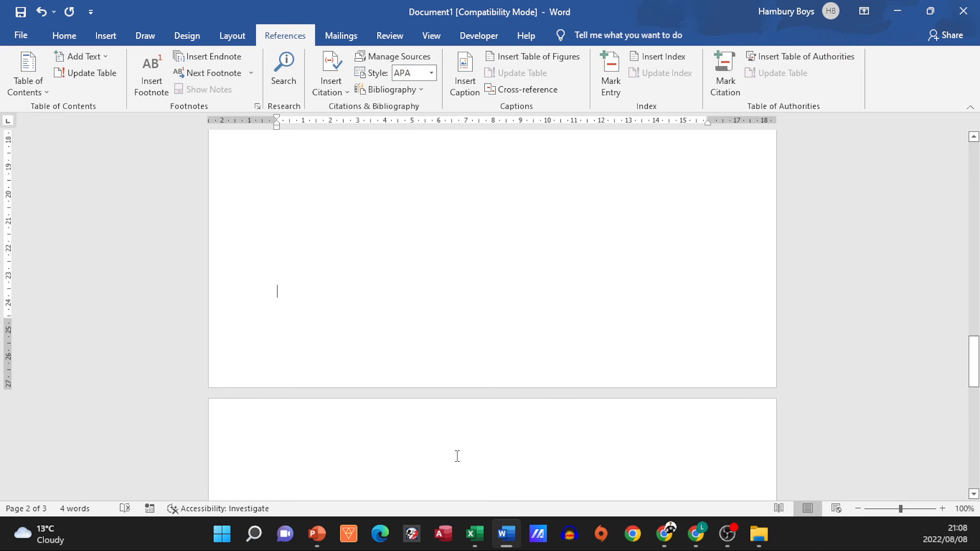
{"action": "left_click", "coordinate": [112, 35]}
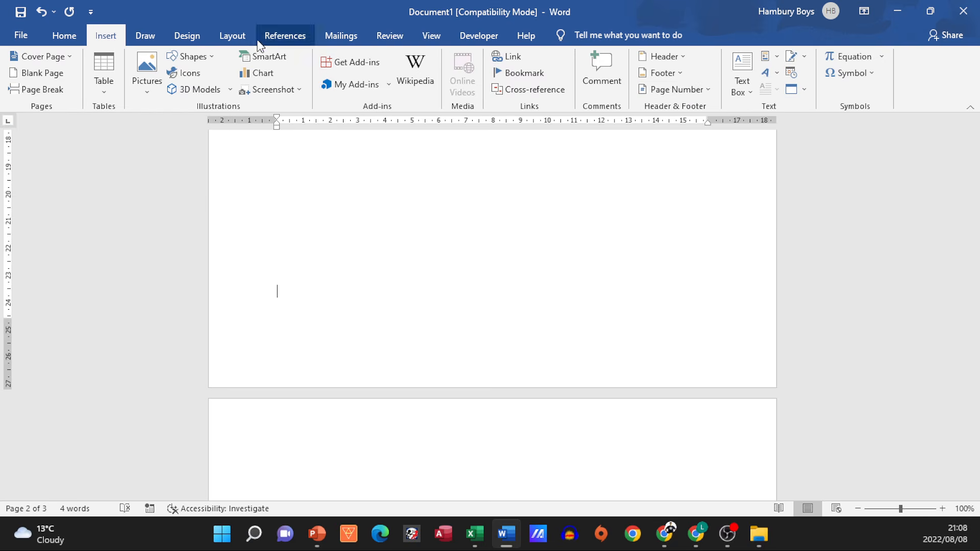
{"action": "left_click", "coordinate": [234, 36]}
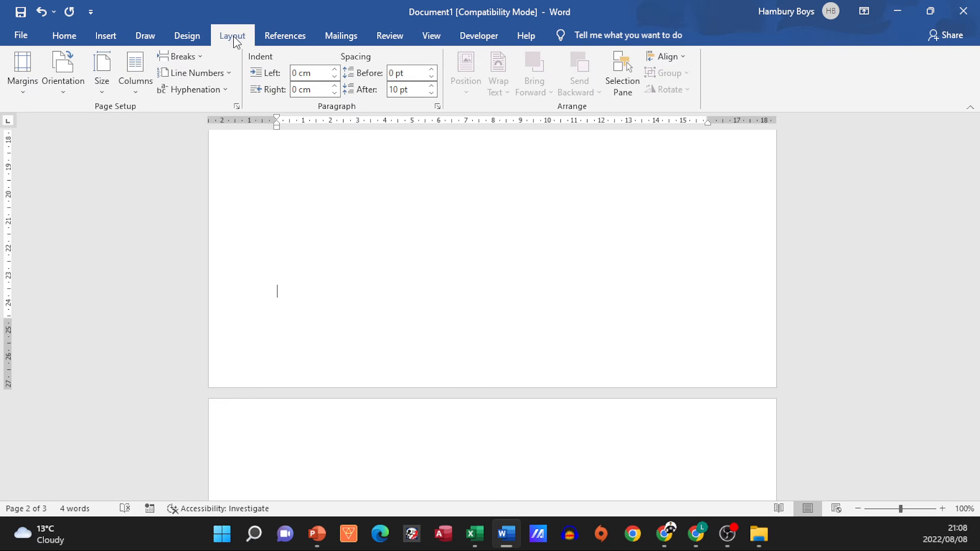
{"action": "left_click", "coordinate": [206, 58]}
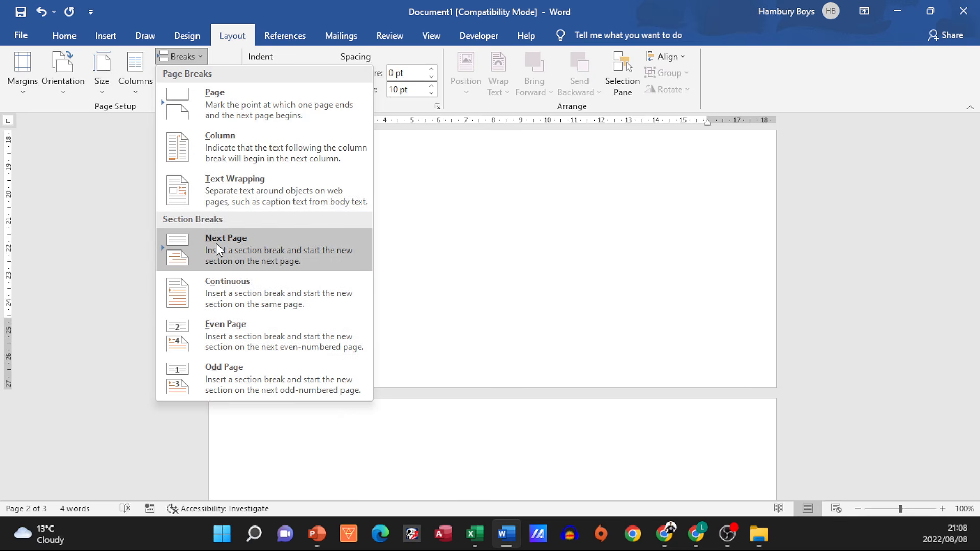
{"action": "left_click", "coordinate": [272, 251]}
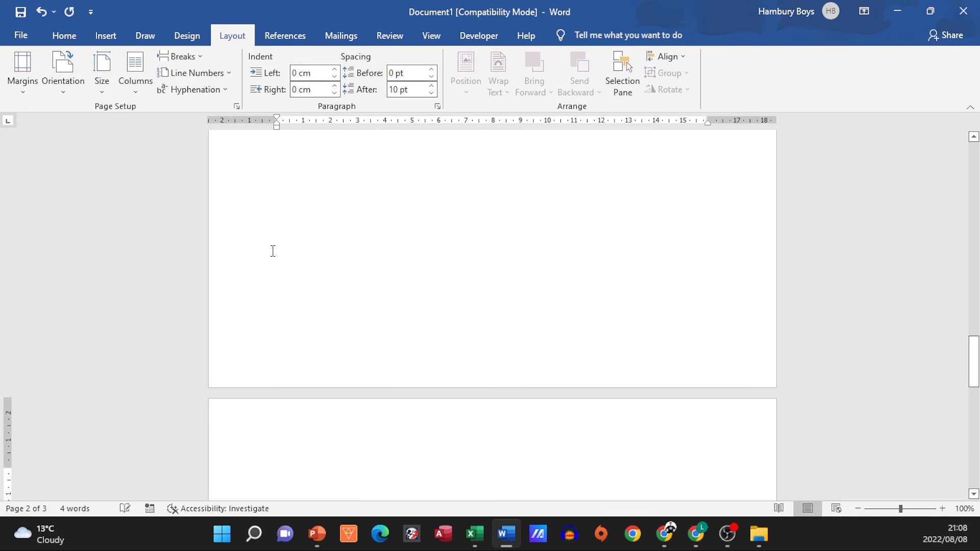
{"action": "left_click", "coordinate": [64, 36]}
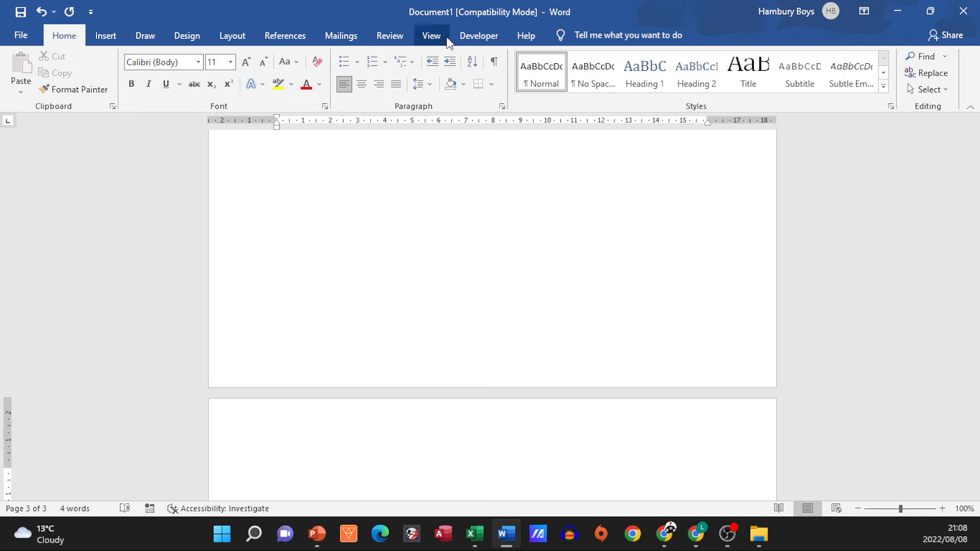
Step: Show the formatting marks and insert a centred page number at the bottom of the page in section 2
{"action": "left_click", "coordinate": [495, 62]}
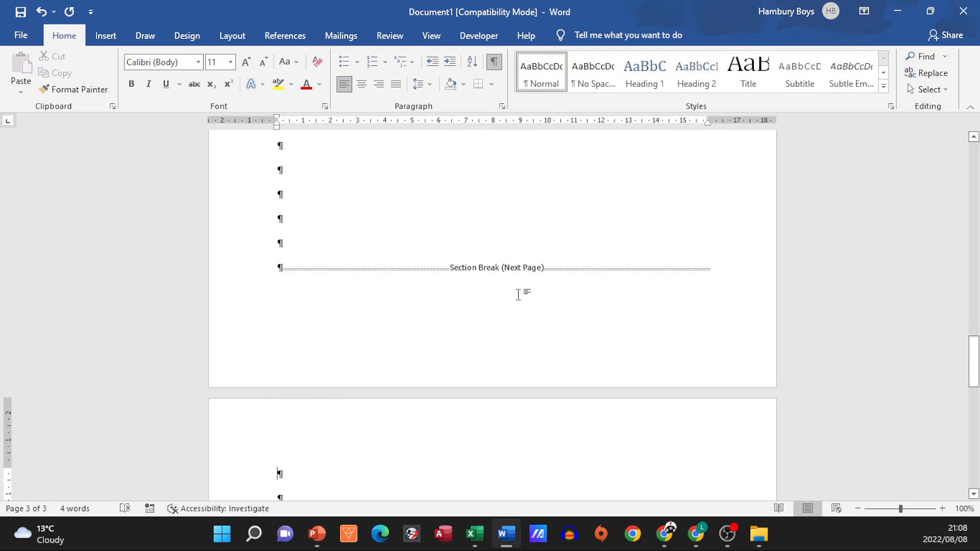
{"action": "scroll", "coordinate": [477, 445], "scroll_direction": "down", "scroll_amount": 3}
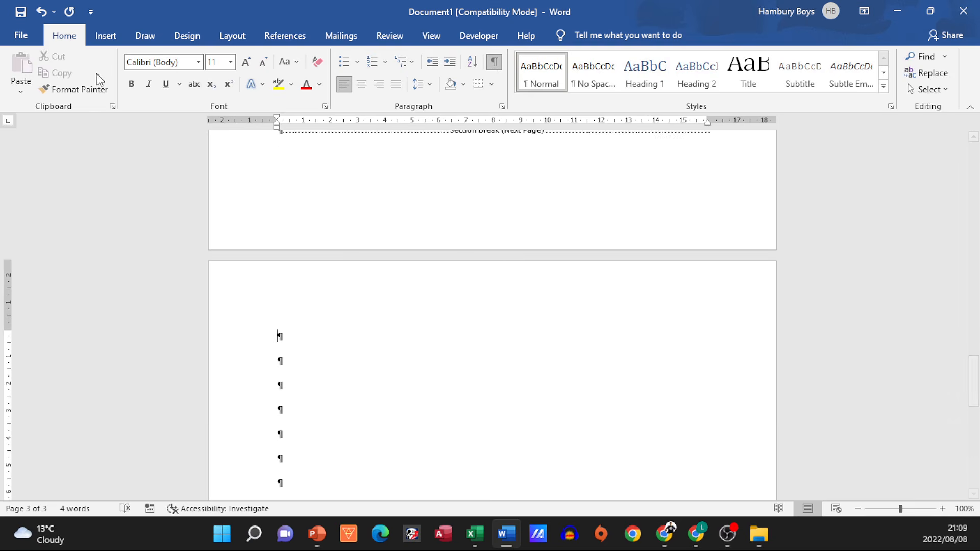
{"action": "left_click", "coordinate": [105, 36]}
{"action": "left_click", "coordinate": [710, 91]}
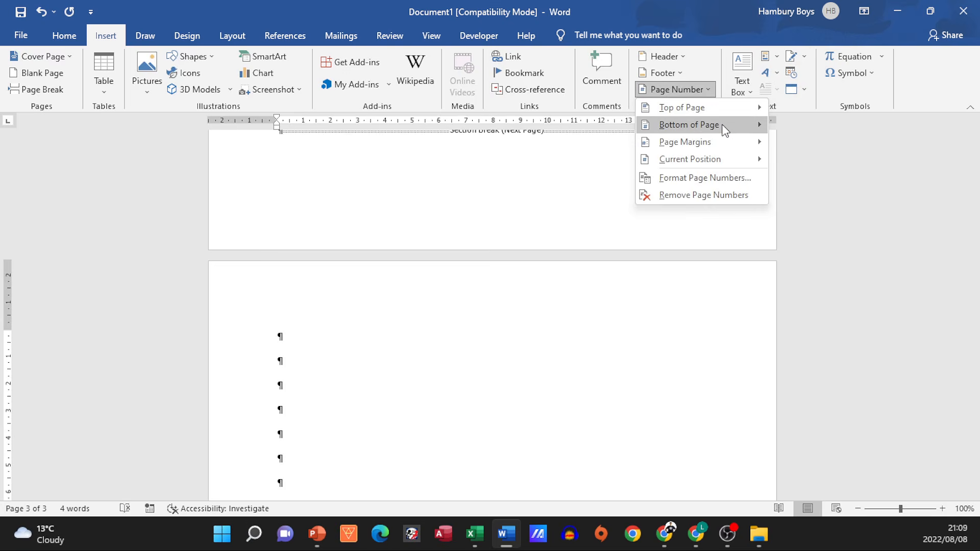
{"action": "mouse_move", "coordinate": [722, 124]}
{"action": "left_click", "coordinate": [519, 255]}
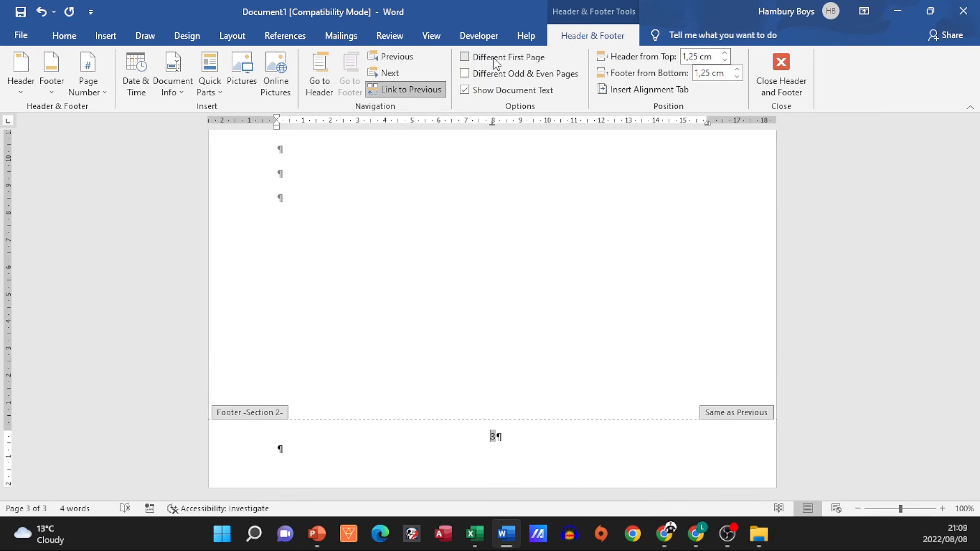
Step: Unlink the section 2 footer from the previous section, set its page numbering to start at 1, and close the footer
{"action": "left_click", "coordinate": [418, 92]}
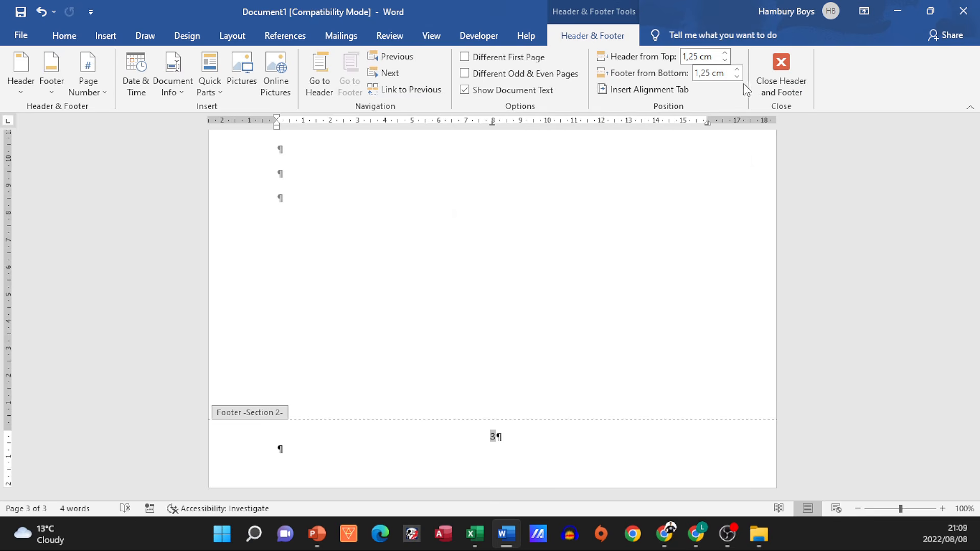
{"action": "left_click", "coordinate": [96, 93]}
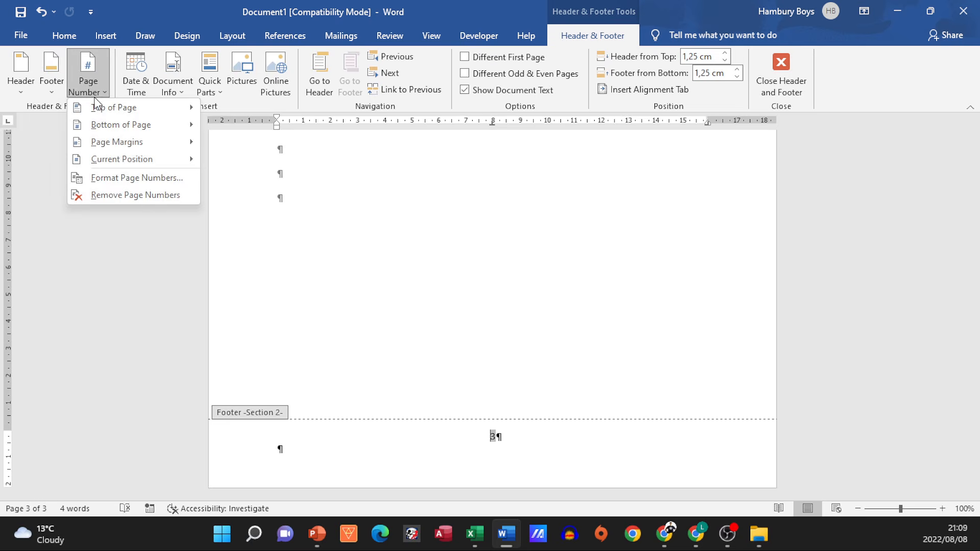
{"action": "left_click", "coordinate": [131, 176]}
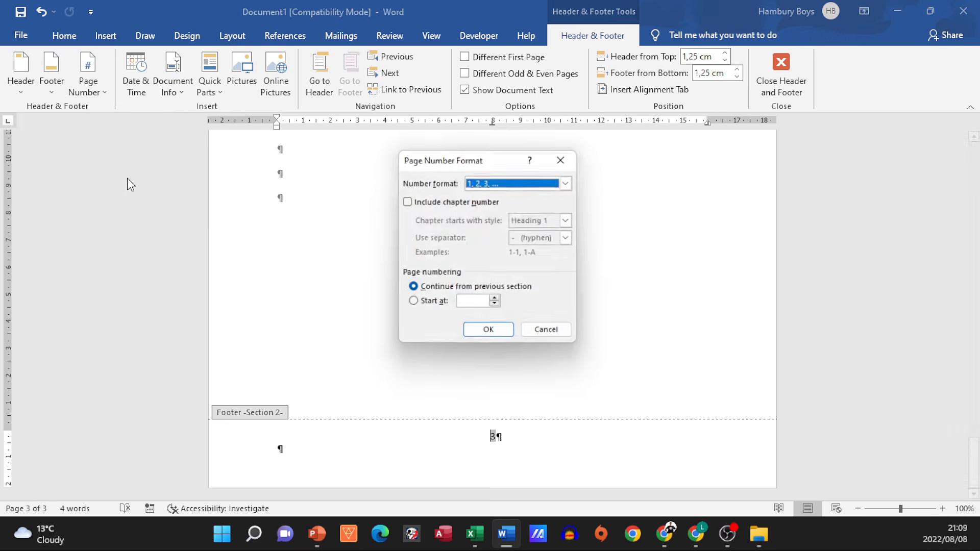
{"action": "left_click", "coordinate": [424, 305]}
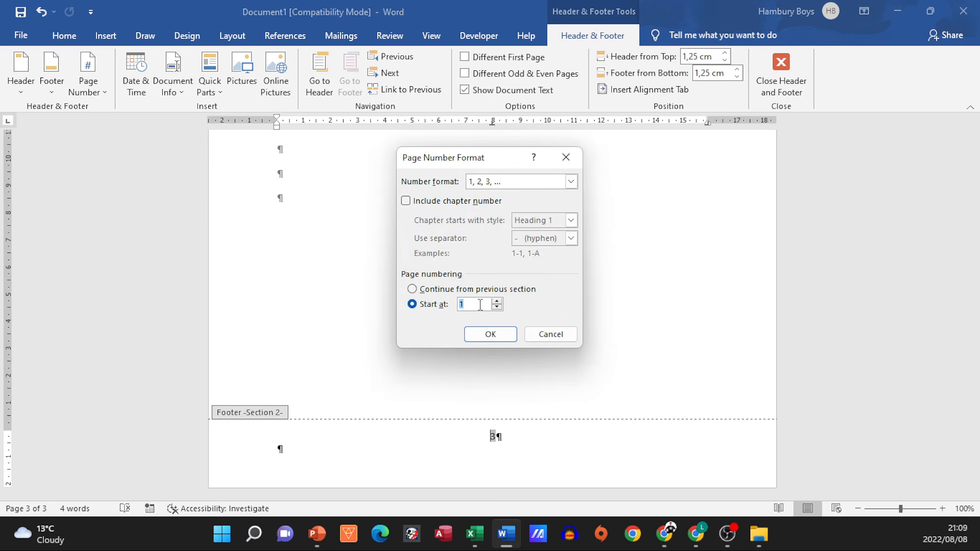
{"action": "left_click", "coordinate": [504, 336]}
{"action": "left_click", "coordinate": [789, 93]}
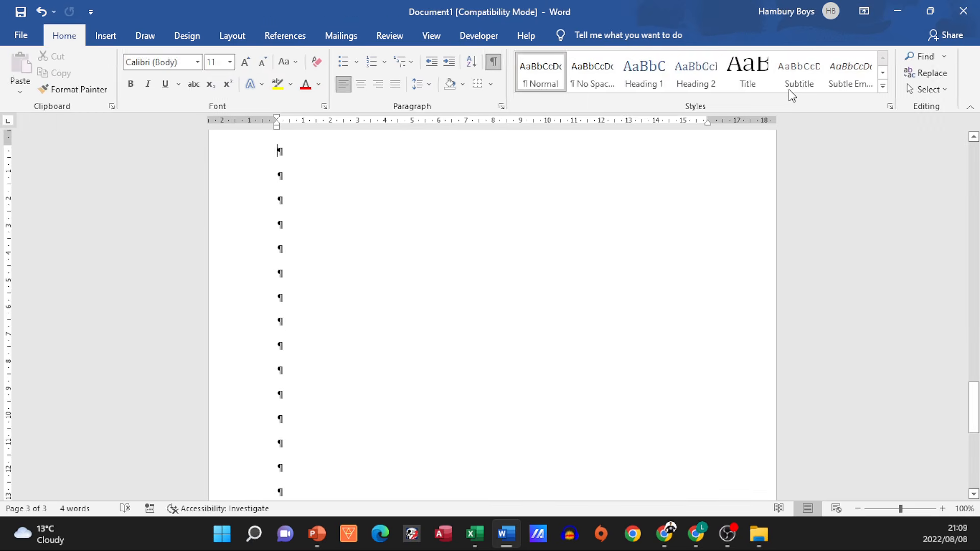
Step: Remove the page numbers from the section 1 footer, leaving section 2's numbering in place, and close the footer
{"action": "scroll", "coordinate": [562, 276], "scroll_direction": "up", "scroll_amount": 10}
{"action": "scroll", "coordinate": [511, 276], "scroll_direction": "up", "scroll_amount": 4}
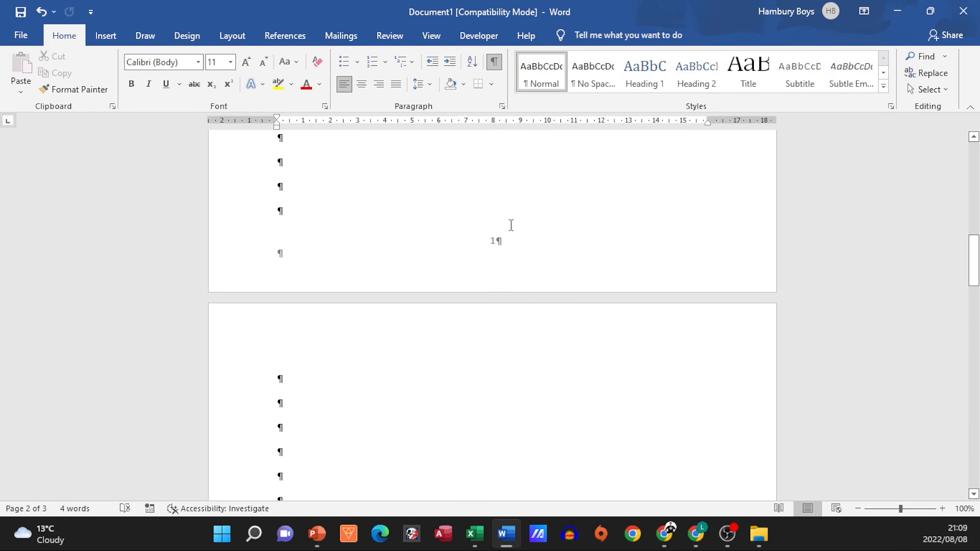
{"action": "scroll", "coordinate": [507, 294], "scroll_direction": "down", "scroll_amount": 20}
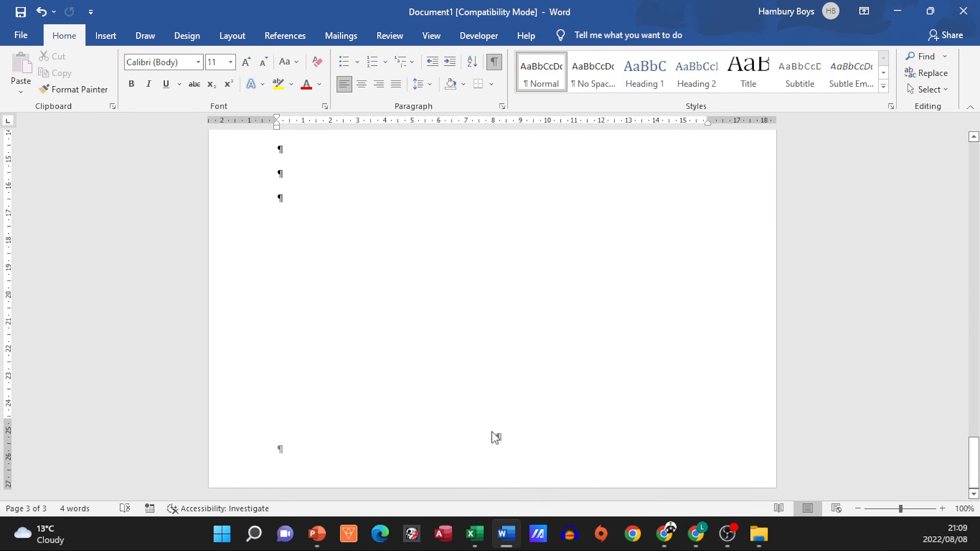
{"action": "scroll", "coordinate": [493, 408], "scroll_direction": "up", "scroll_amount": 20}
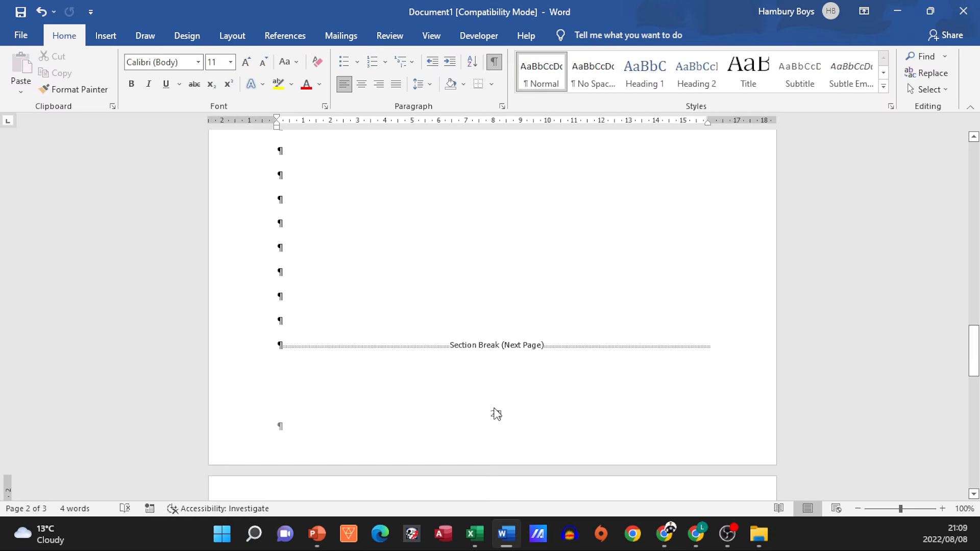
{"action": "double_click", "coordinate": [497, 414]}
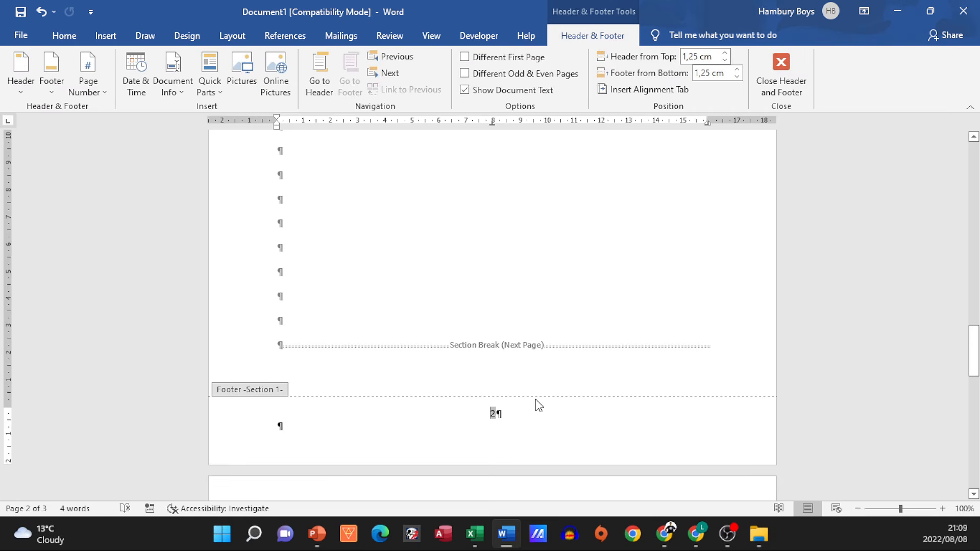
{"action": "left_click", "coordinate": [100, 88]}
{"action": "left_click", "coordinate": [118, 196]}
{"action": "scroll", "coordinate": [546, 341], "scroll_direction": "up", "scroll_amount": 5}
{"action": "scroll", "coordinate": [546, 341], "scroll_direction": "down", "scroll_amount": 5}
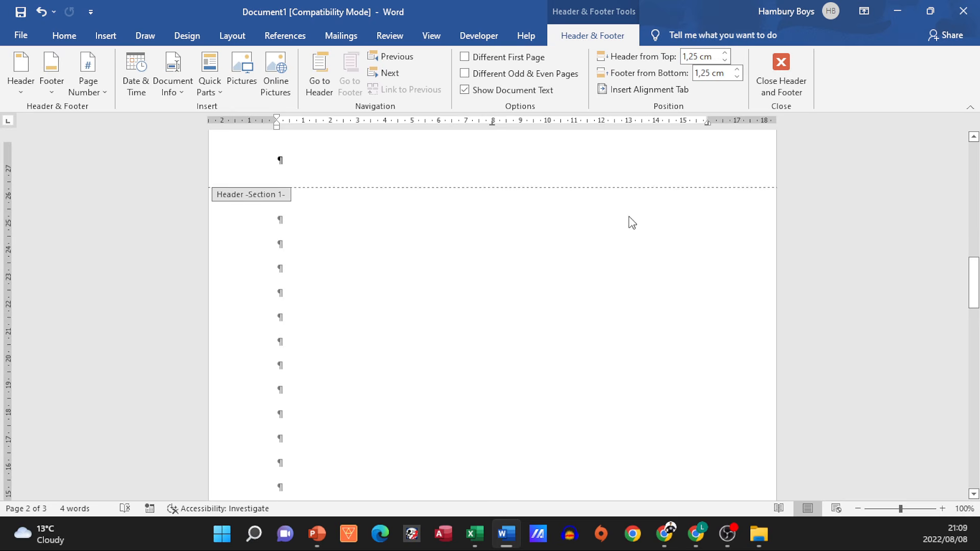
{"action": "left_click", "coordinate": [794, 89]}
Step: Add empty paragraphs at the end of section 2 until the document runs onto a fourth page
{"action": "scroll", "coordinate": [442, 407], "scroll_direction": "down", "scroll_amount": 10}
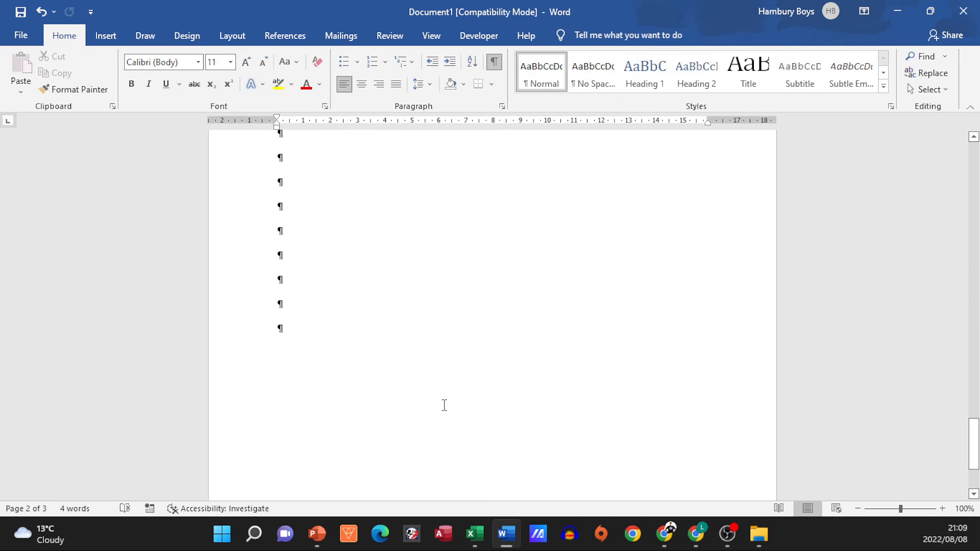
{"action": "scroll", "coordinate": [445, 405], "scroll_direction": "up", "scroll_amount": 10}
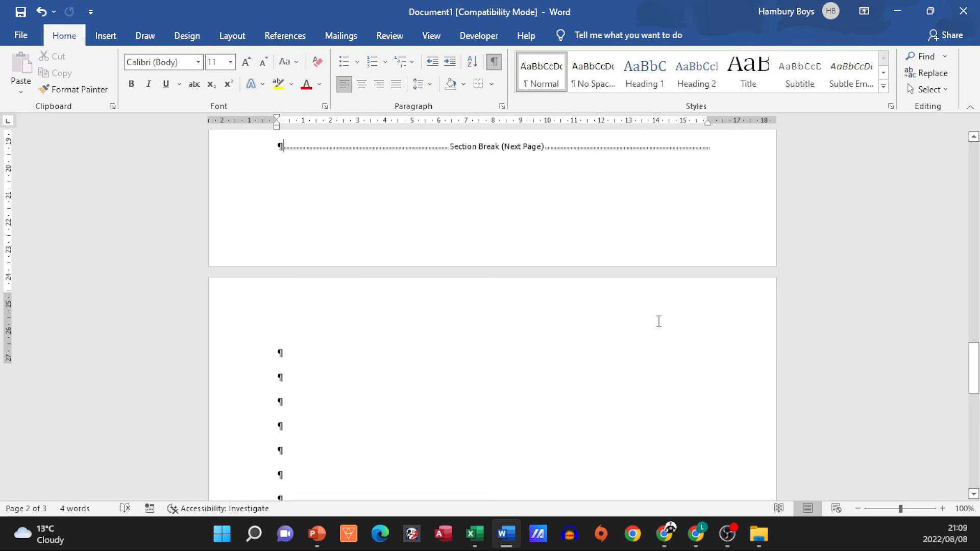
{"action": "left_click_drag", "start_coordinate": [979, 369], "coordinate": [976, 473]}
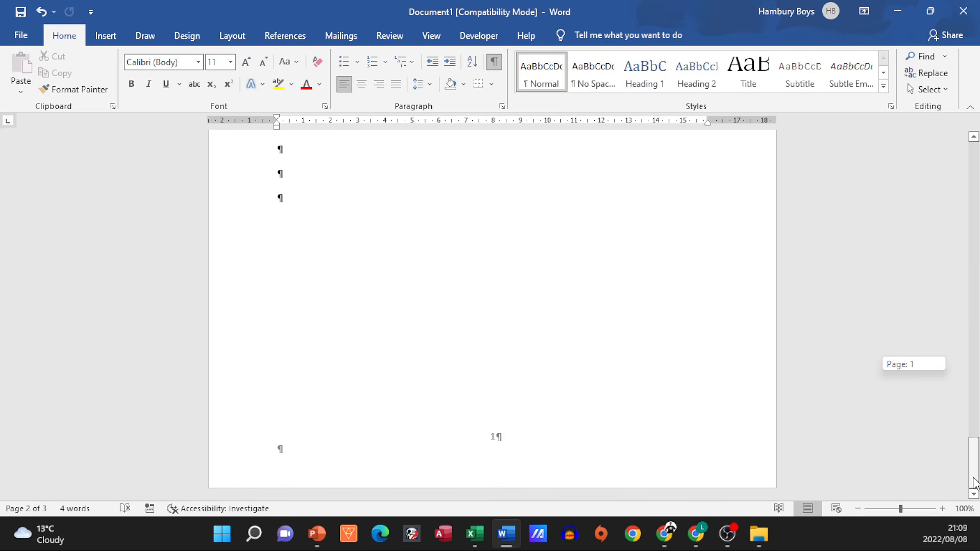
{"action": "left_click", "coordinate": [628, 369]}
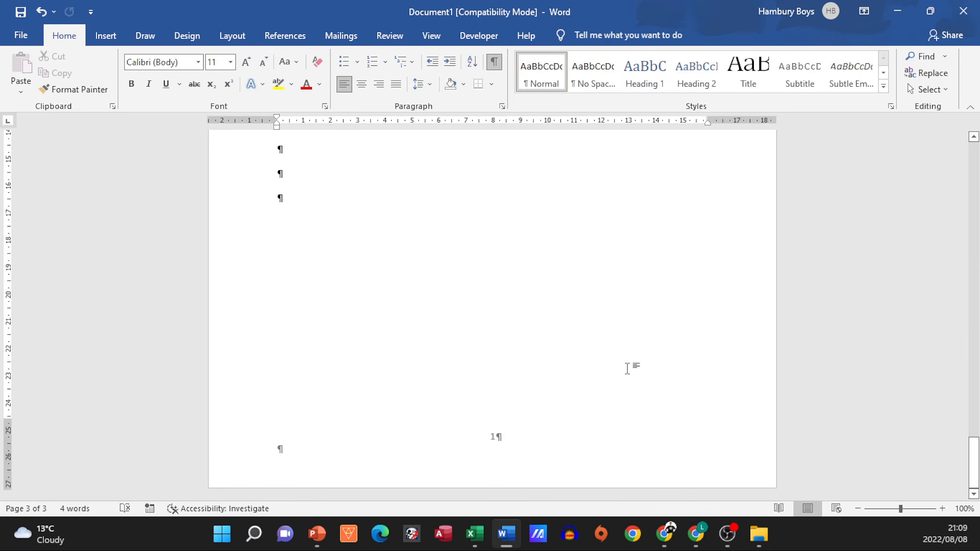
{"action": "key", "text": "Return"}
{"action": "key", "text": "Return"}
{"action": "key", "text": "Return"}
{"action": "key", "text": "Return"}
{"action": "key", "text": "Return"}
{"action": "key", "text": "Return"}
{"action": "key", "text": "Return"}
{"action": "key", "text": "Return"}
{"action": "key", "text": "Return"}
{"action": "key", "text": "Return"}
{"action": "key", "text": "Return"}
{"action": "key", "text": "Return"}
{"action": "key", "text": "Return"}
{"action": "key", "text": "Return"}
{"action": "key", "text": "Return"}
{"action": "key", "text": "Return"}
{"action": "key", "text": "Return"}
{"action": "key", "text": "Return"}
{"action": "key", "text": "Return"}
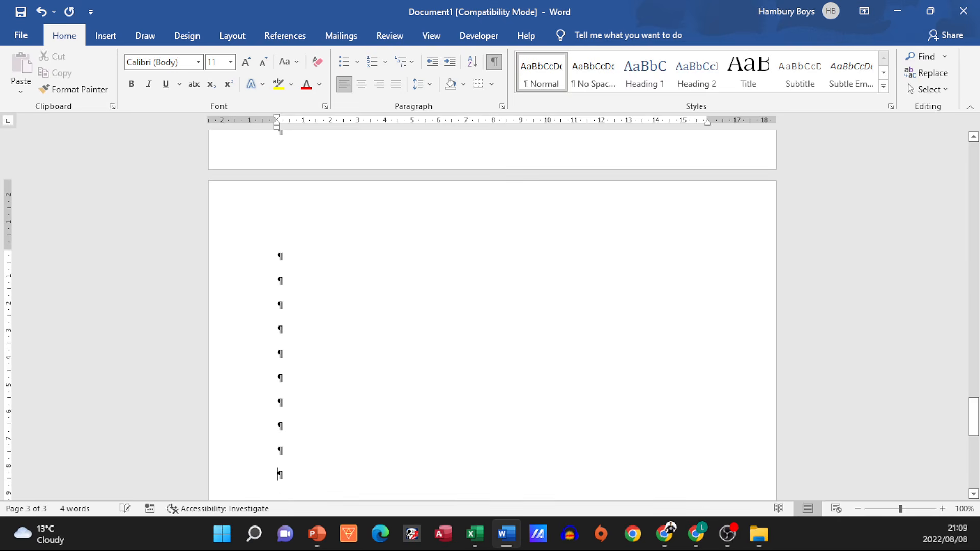
{"action": "scroll", "coordinate": [420, 339], "scroll_direction": "down", "scroll_amount": 8}
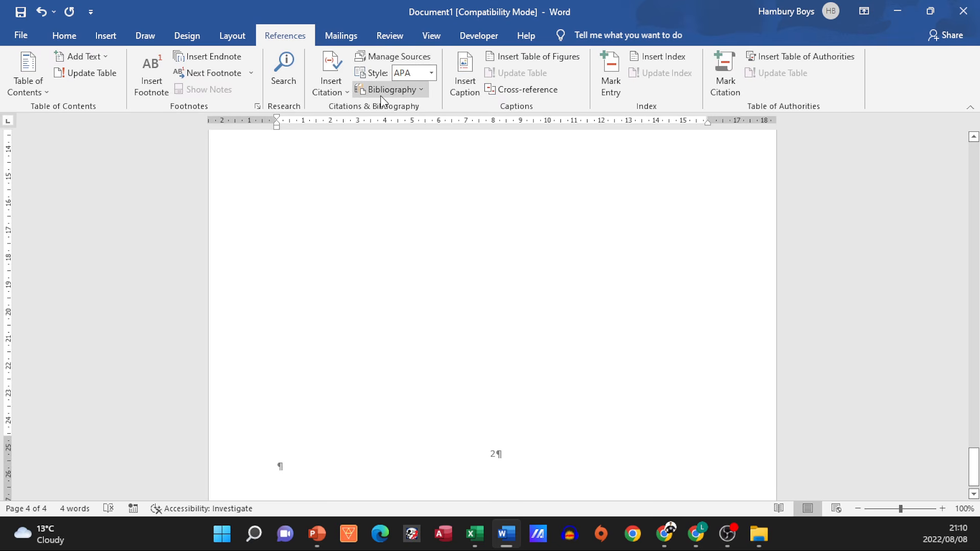
Step: Create a book source with author "dfdgsf", title "fgdfgds", year 234 and city "gyhdy", then close the Source Manager
{"action": "left_click", "coordinate": [394, 56]}
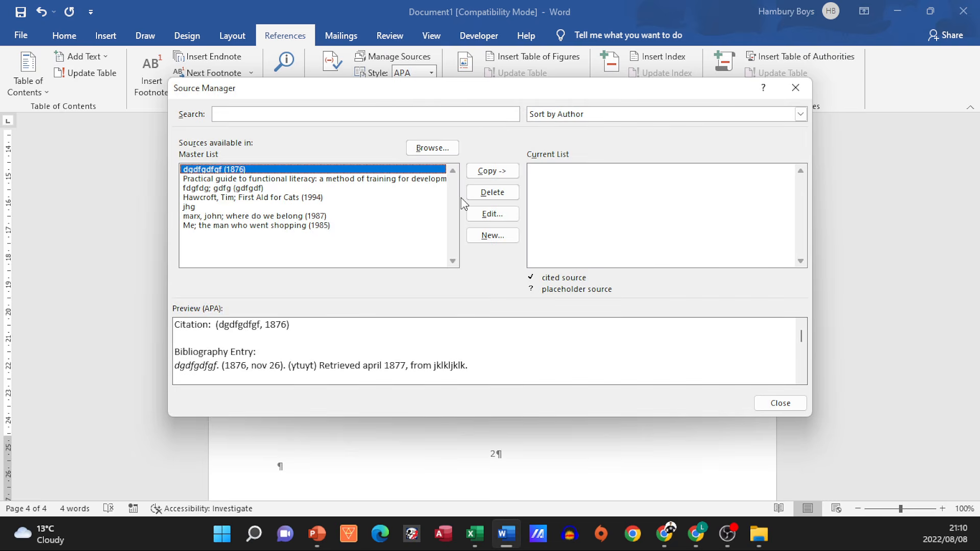
{"action": "left_click", "coordinate": [476, 237]}
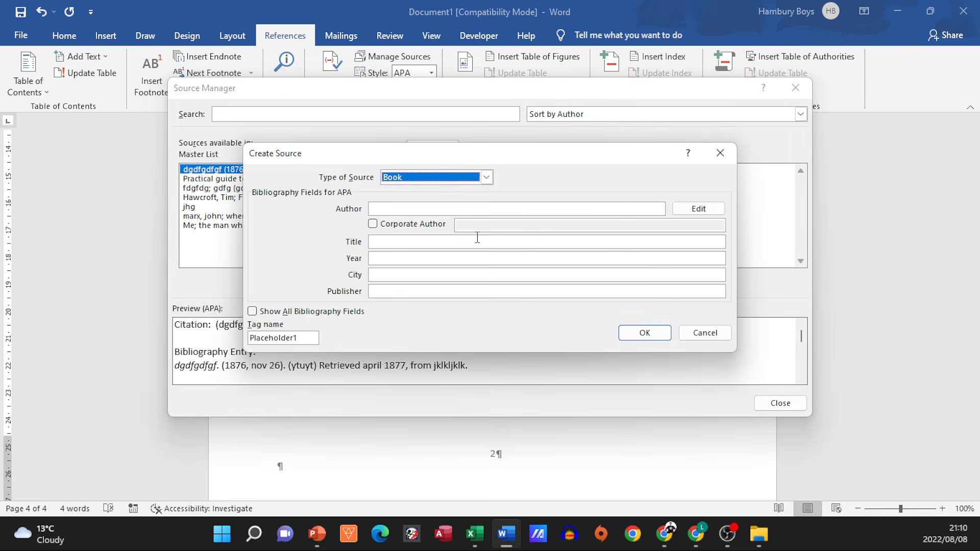
{"action": "left_click", "coordinate": [392, 206]}
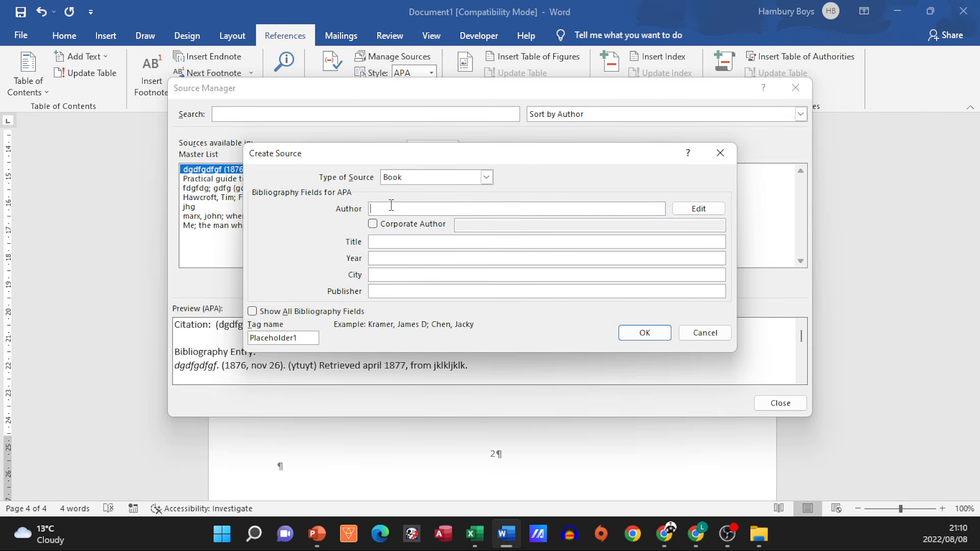
{"action": "type", "text": "dfdgsf"}
{"action": "left_click", "coordinate": [415, 237]}
{"action": "type", "text": "fgdfgds"}
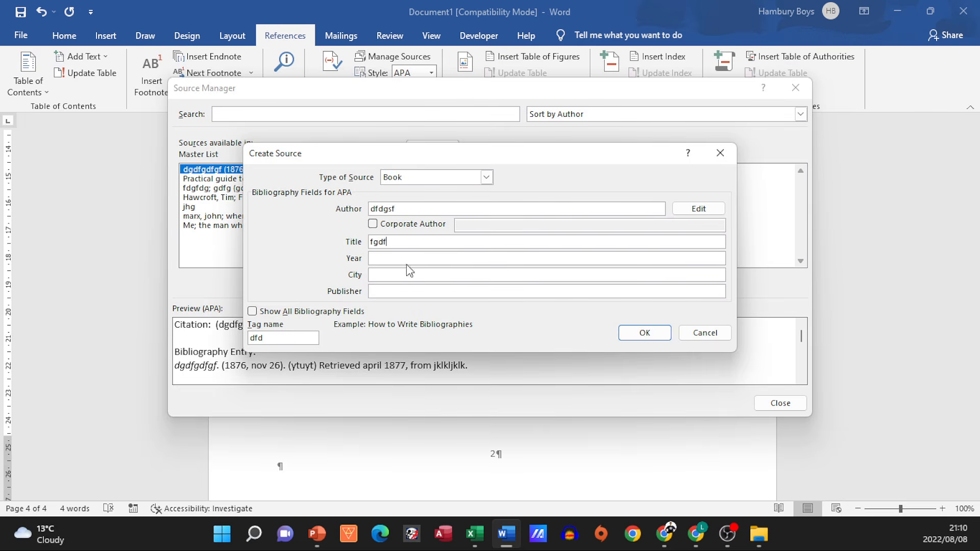
{"action": "left_click", "coordinate": [412, 258]}
{"action": "type", "text": "234"}
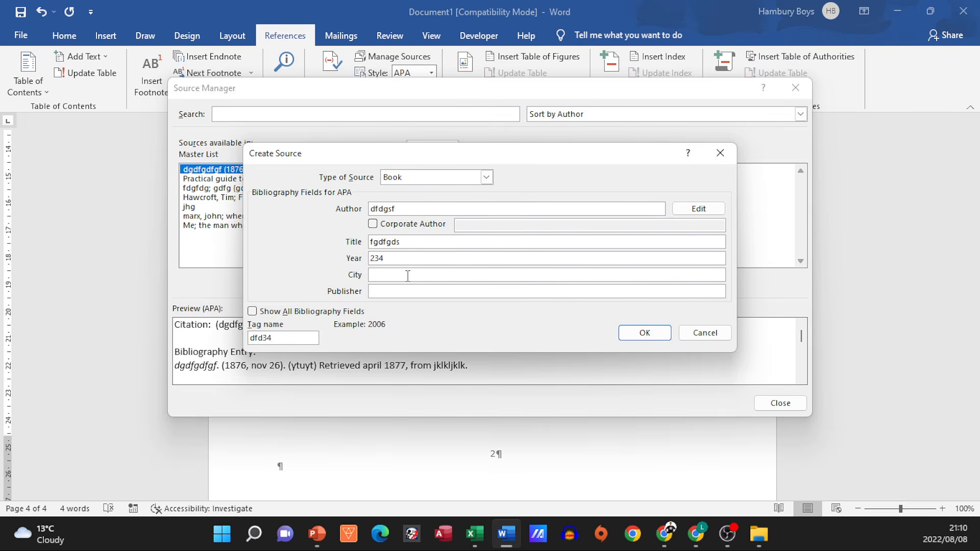
{"action": "left_click", "coordinate": [408, 276]}
{"action": "type", "text": "gyhdy"}
{"action": "left_click", "coordinate": [651, 339]}
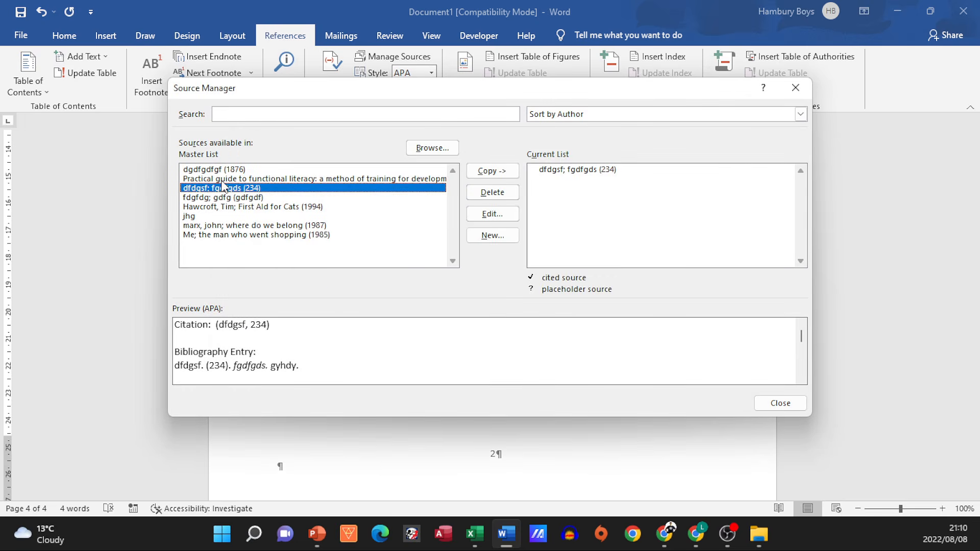
{"action": "left_click", "coordinate": [780, 404]}
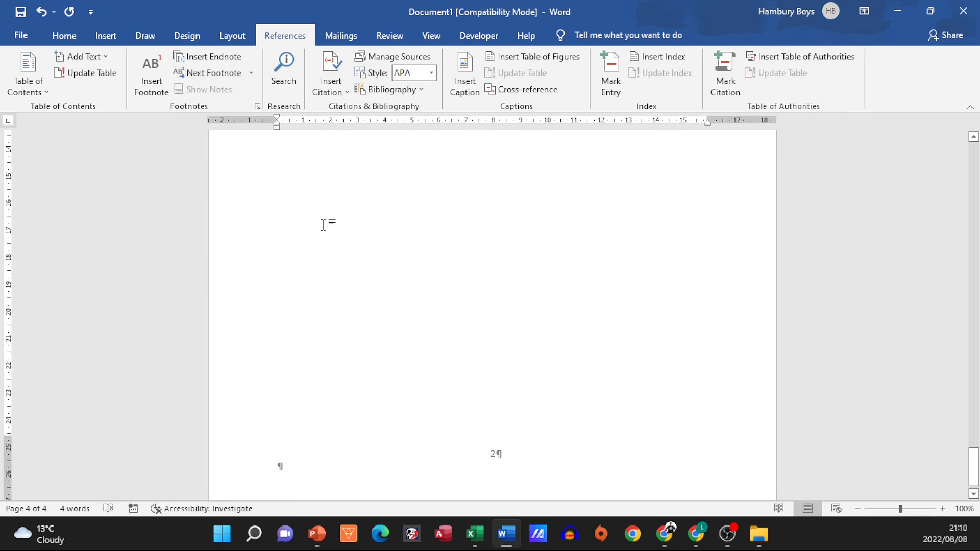
Step: Insert a citation of the "dfdgsf" source in the last paragraph on page 4
{"action": "right_click", "coordinate": [356, 261]}
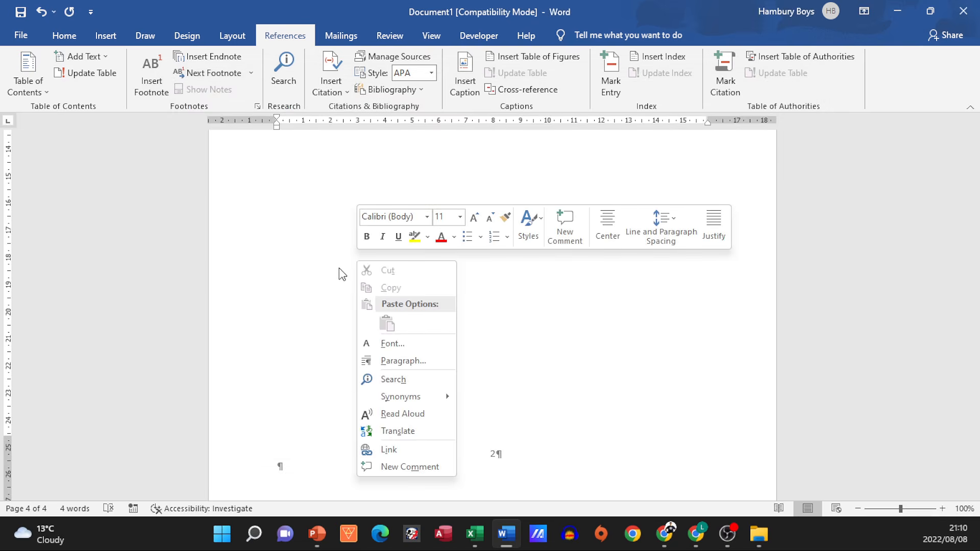
{"action": "left_click", "coordinate": [339, 269]}
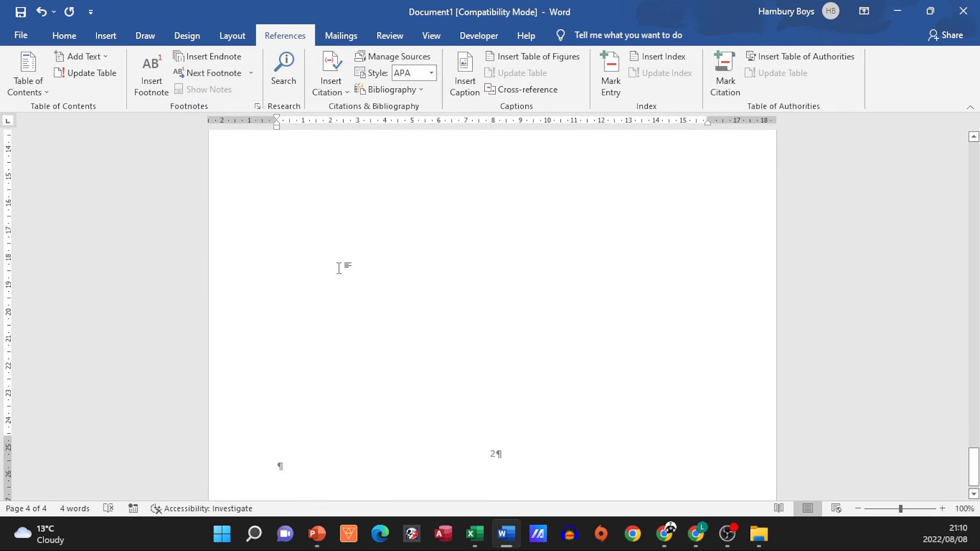
{"action": "left_click", "coordinate": [336, 91]}
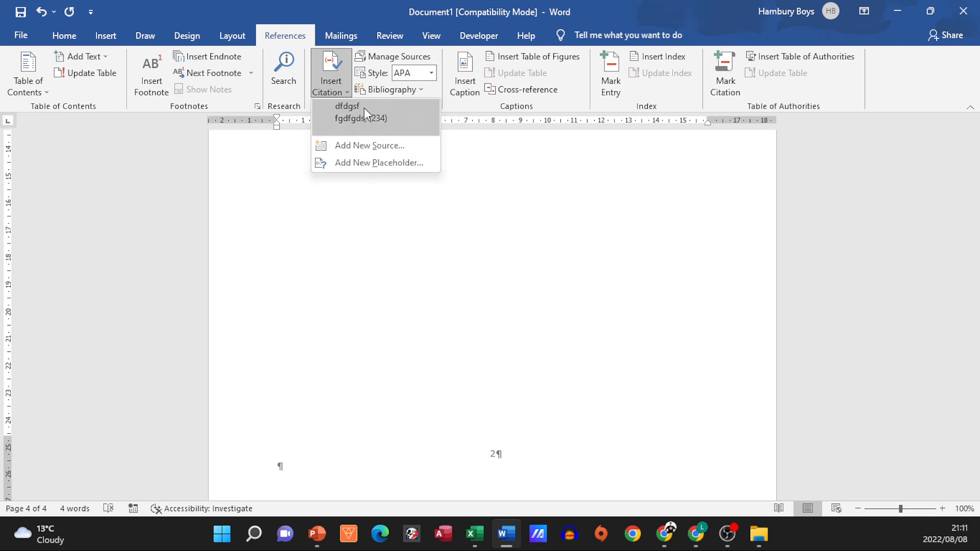
{"action": "left_click", "coordinate": [378, 114]}
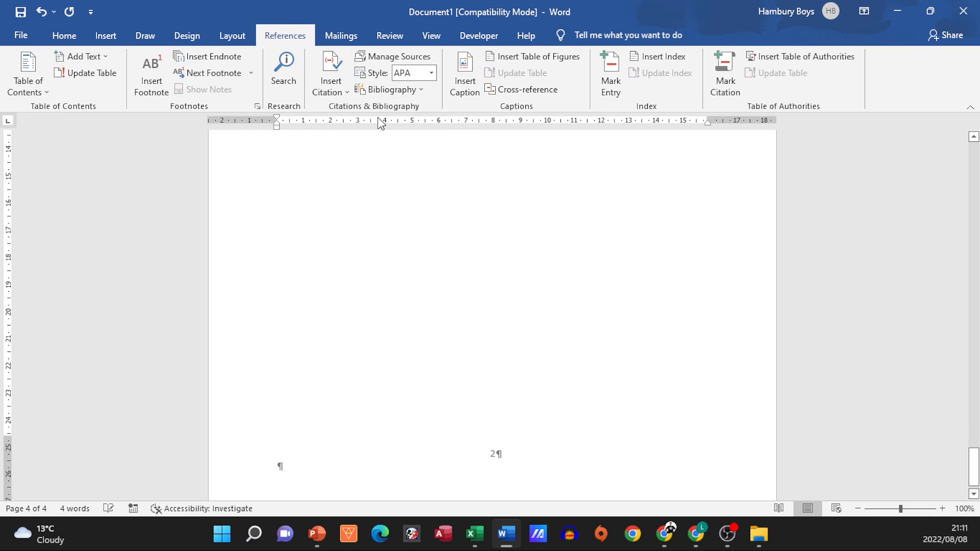
{"action": "scroll", "coordinate": [350, 272], "scroll_direction": "up", "scroll_amount": 5}
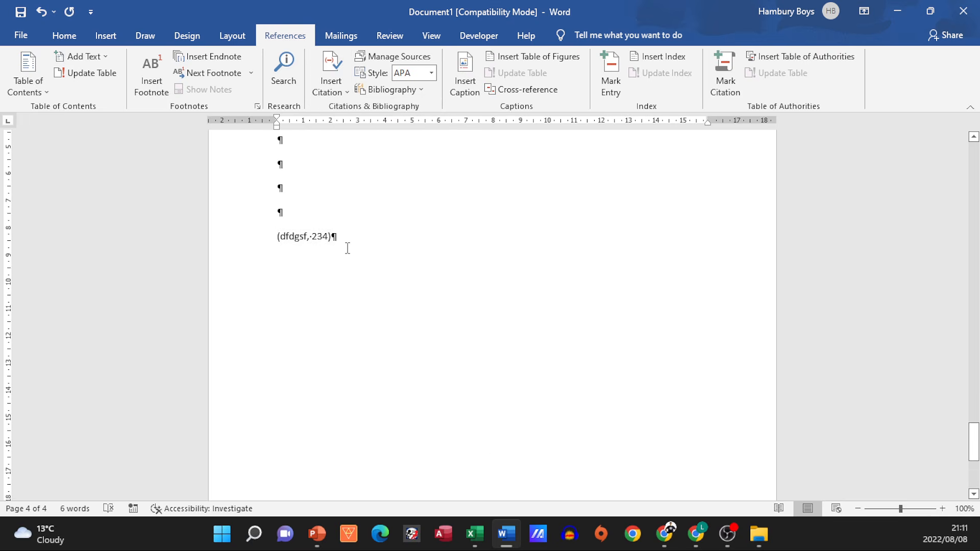
{"action": "left_click", "coordinate": [400, 58]}
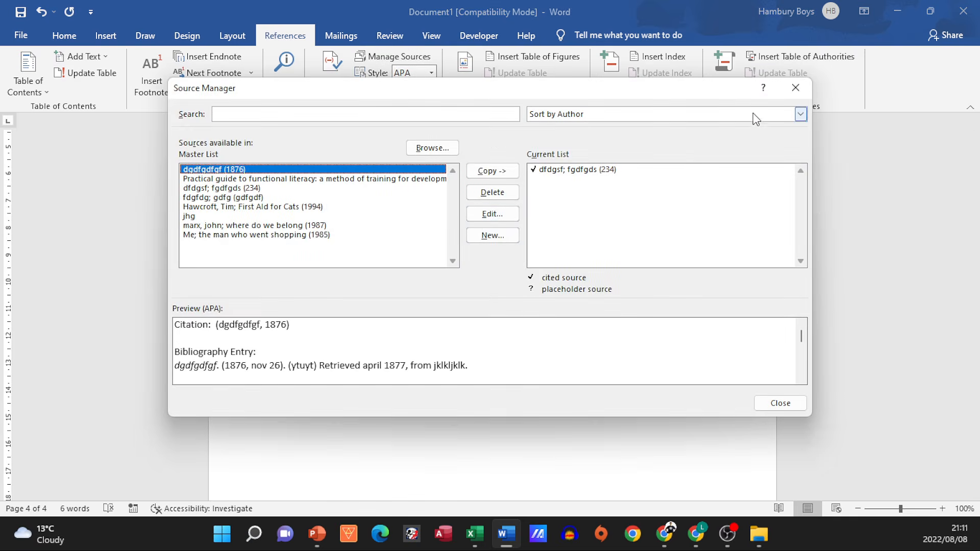
{"action": "left_click", "coordinate": [799, 90]}
{"action": "left_click", "coordinate": [331, 76]}
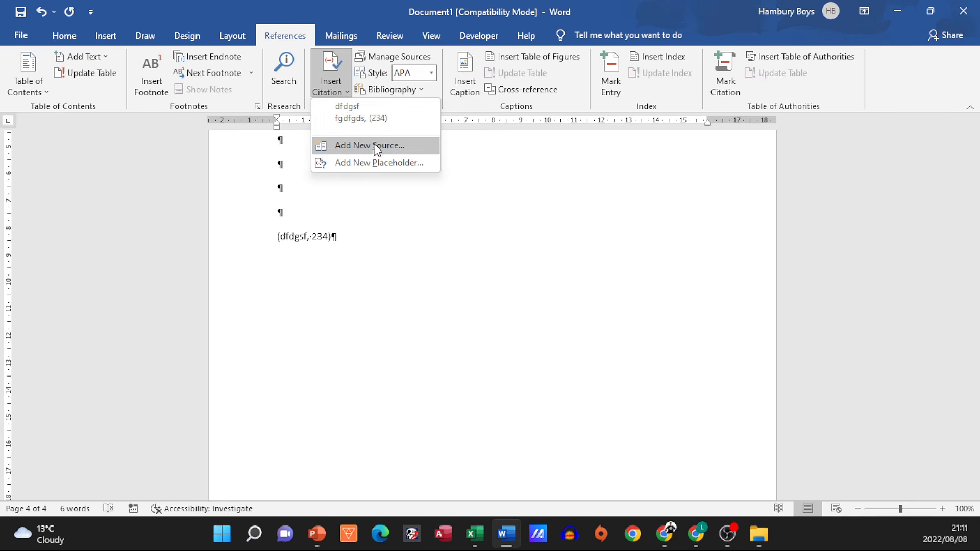
{"action": "left_click", "coordinate": [376, 164]}
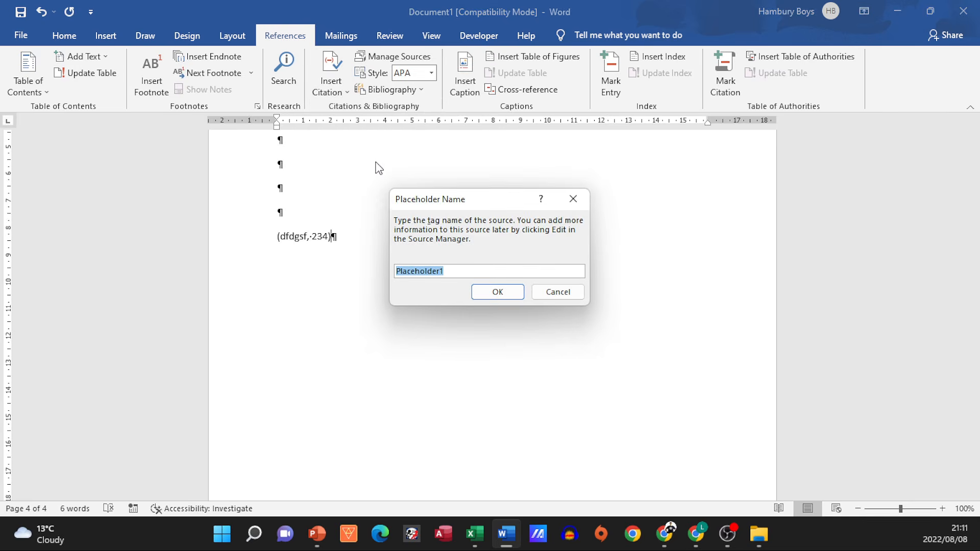
{"action": "left_click", "coordinate": [548, 293]}
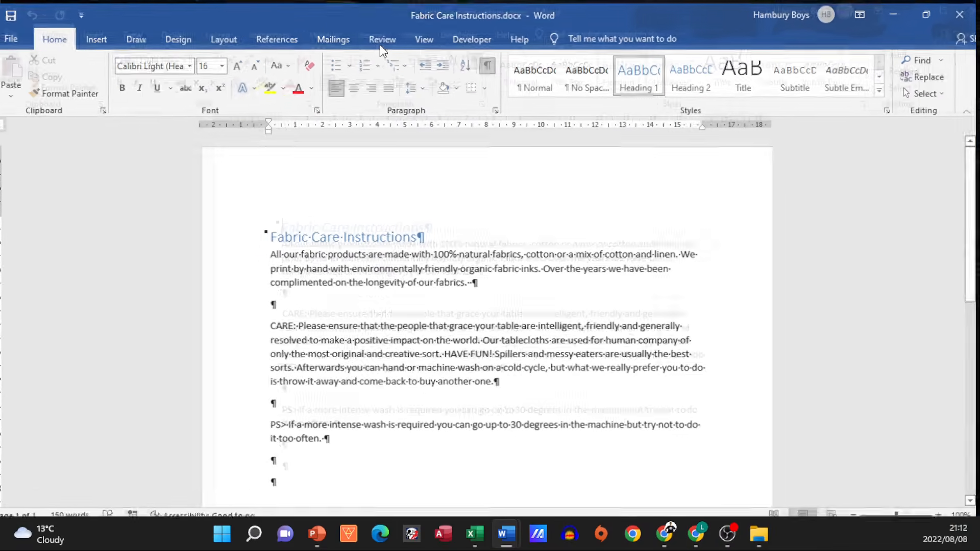
Step: Insert a table with four columns and five rows in the last empty paragraph of Fabric Care Instructions.docx
{"action": "scroll", "coordinate": [495, 257], "scroll_direction": "down", "scroll_amount": 6}
{"action": "left_click", "coordinate": [496, 257]}
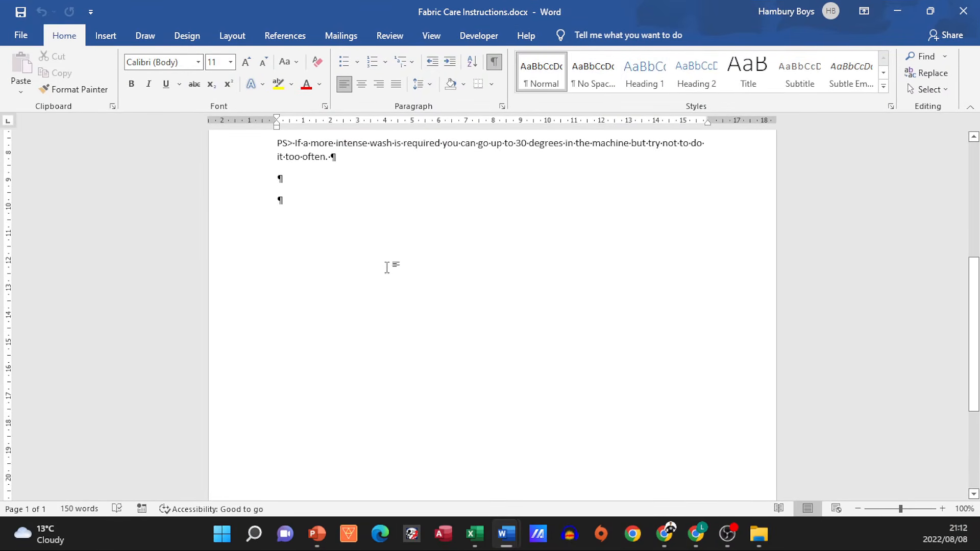
{"action": "left_click", "coordinate": [107, 34]}
{"action": "left_click", "coordinate": [102, 92]}
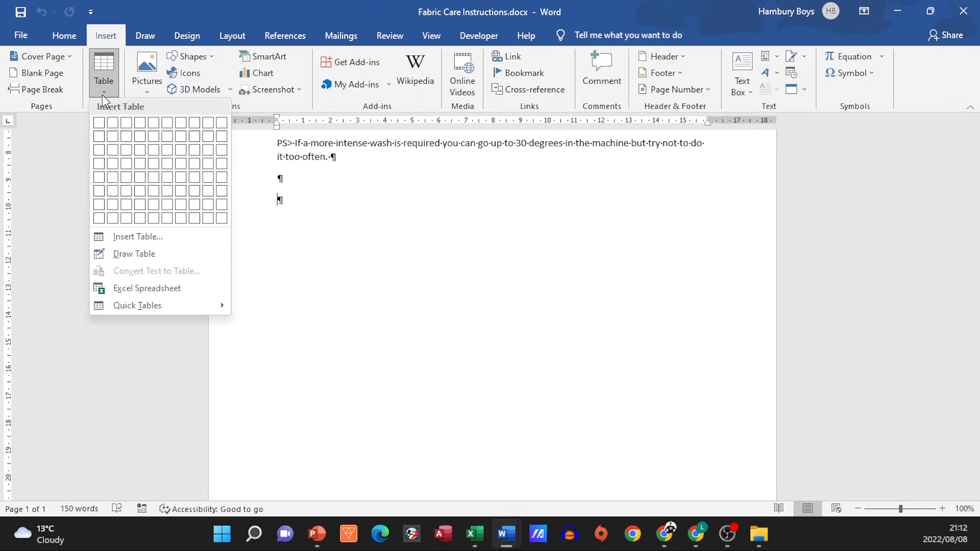
{"action": "left_click", "coordinate": [140, 177]}
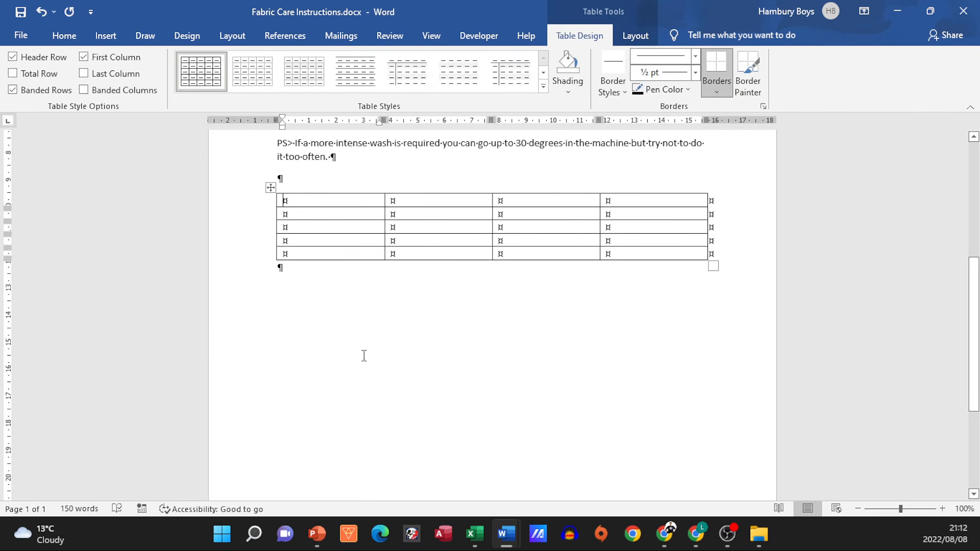
Step: Hide the paragraph marks and other formatting symbols in the document
{"action": "left_click", "coordinate": [65, 36]}
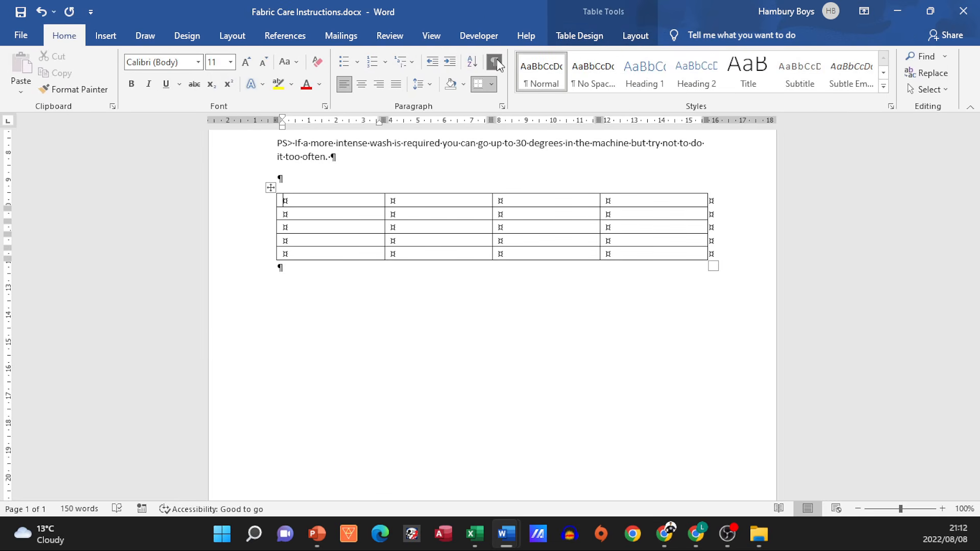
{"action": "left_click", "coordinate": [495, 61]}
{"action": "scroll", "coordinate": [579, 378], "scroll_direction": "up", "scroll_amount": 2}
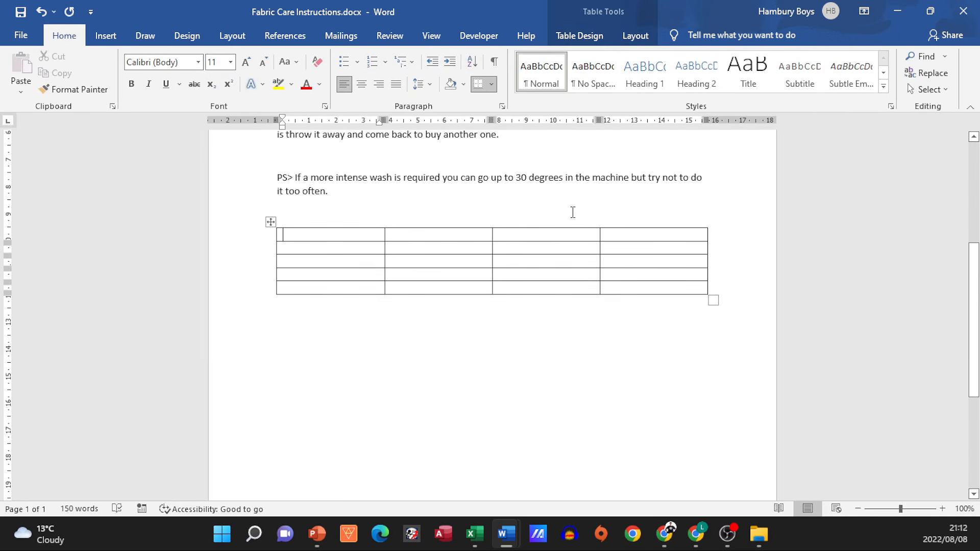
Step: Apply the blue banded-row grid table style to the entire table
{"action": "left_click", "coordinate": [271, 222]}
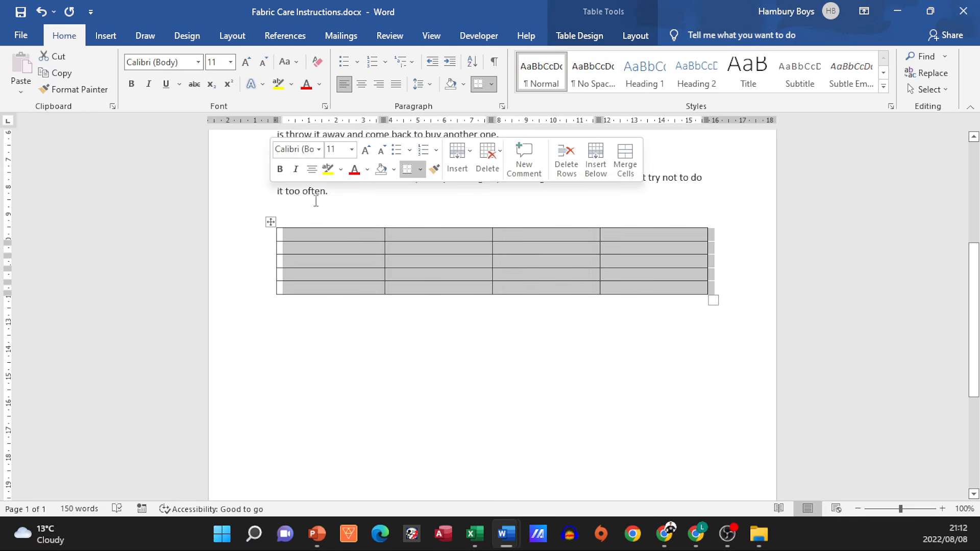
{"action": "left_click", "coordinate": [599, 40]}
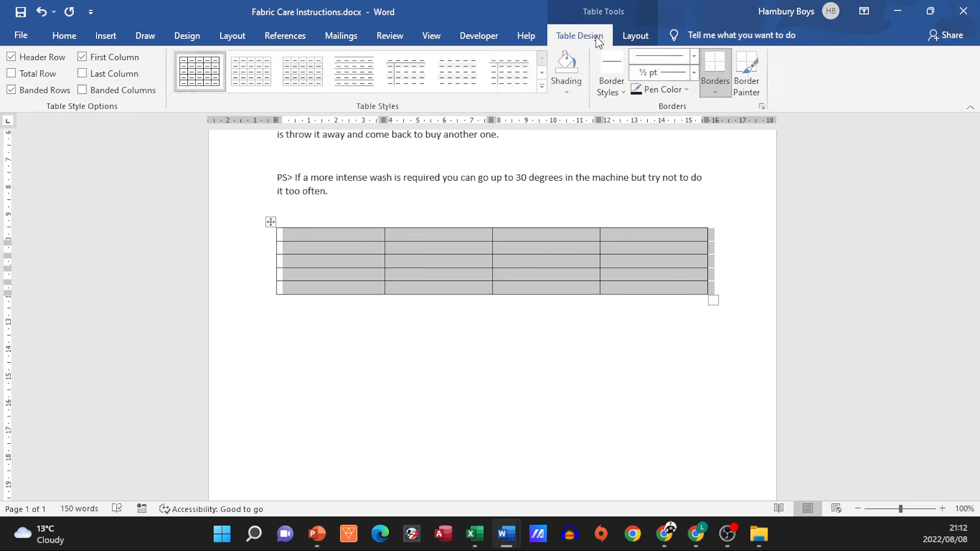
{"action": "left_click", "coordinate": [543, 72]}
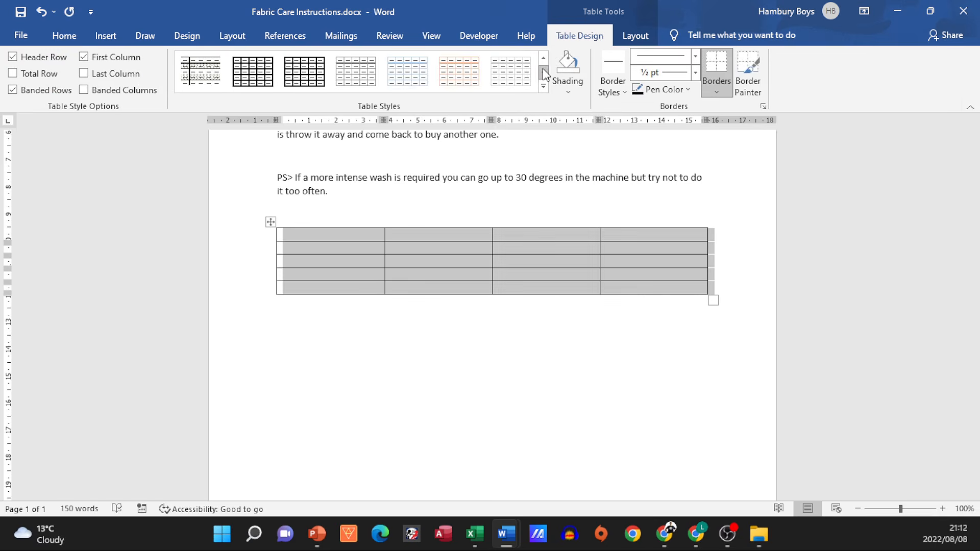
{"action": "left_click", "coordinate": [462, 80]}
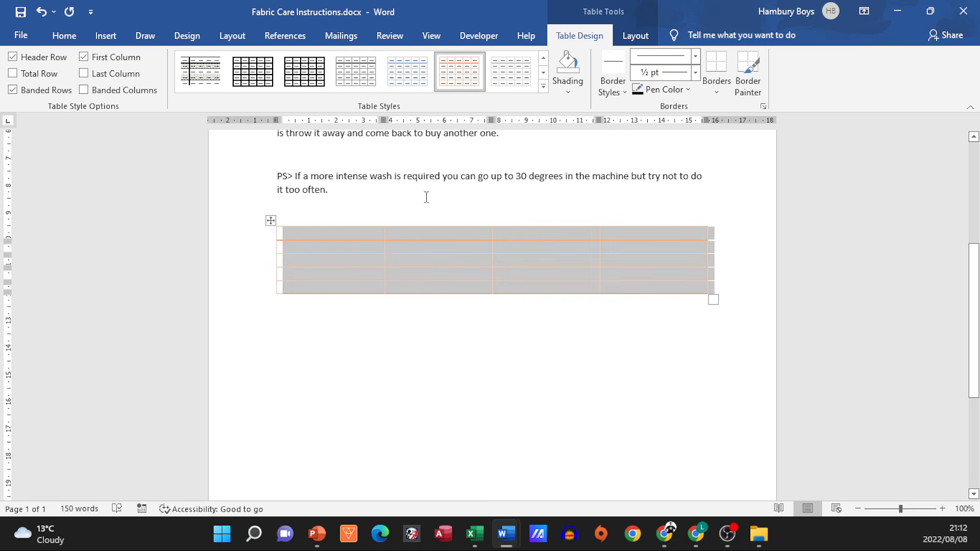
{"action": "left_click", "coordinate": [543, 73]}
{"action": "left_click", "coordinate": [256, 76]}
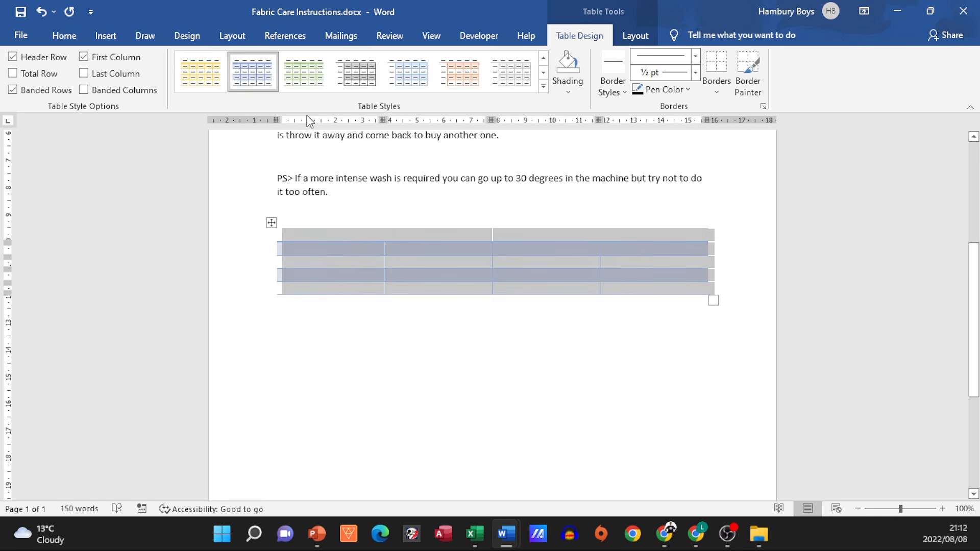
Step: Center the contents of all table cells horizontally and vertically
{"action": "left_click", "coordinate": [360, 192]}
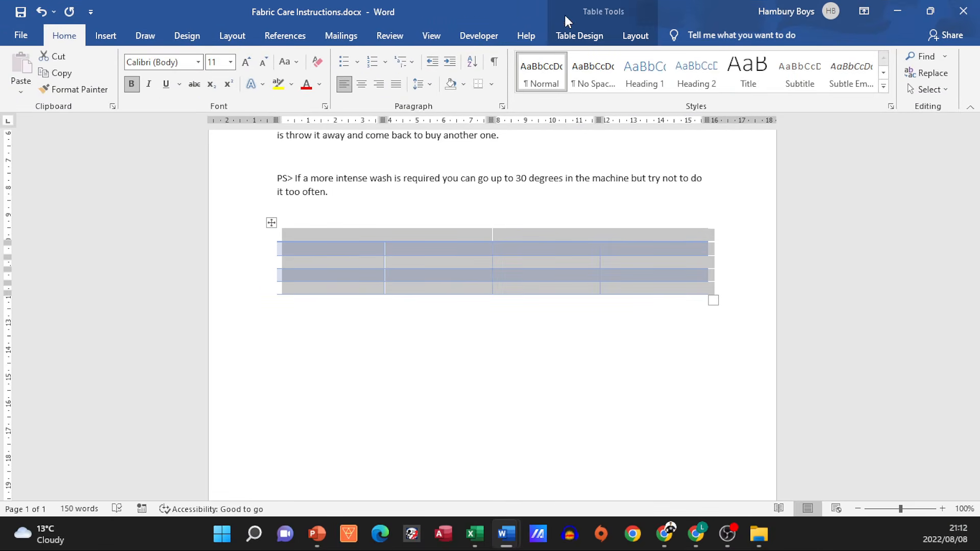
{"action": "left_click", "coordinate": [568, 34]}
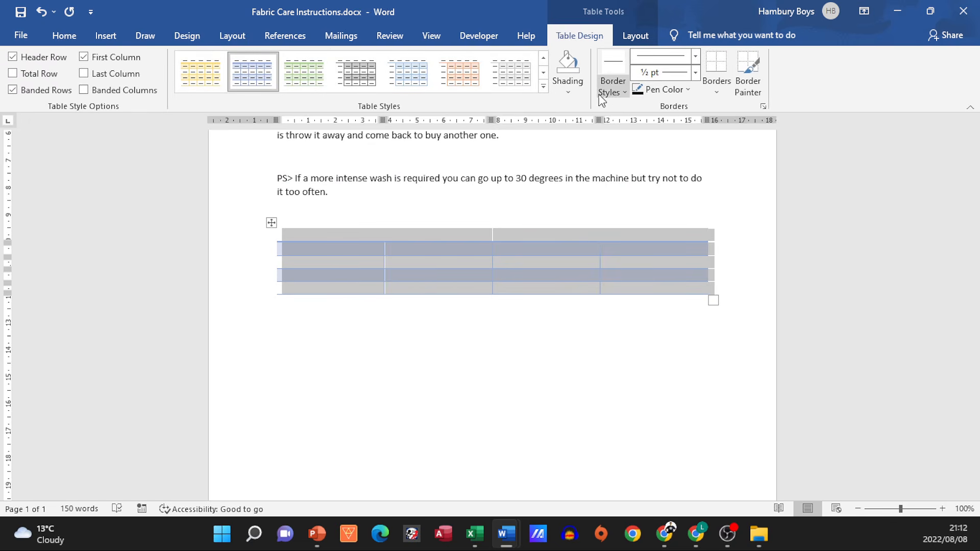
{"action": "left_click", "coordinate": [638, 35]}
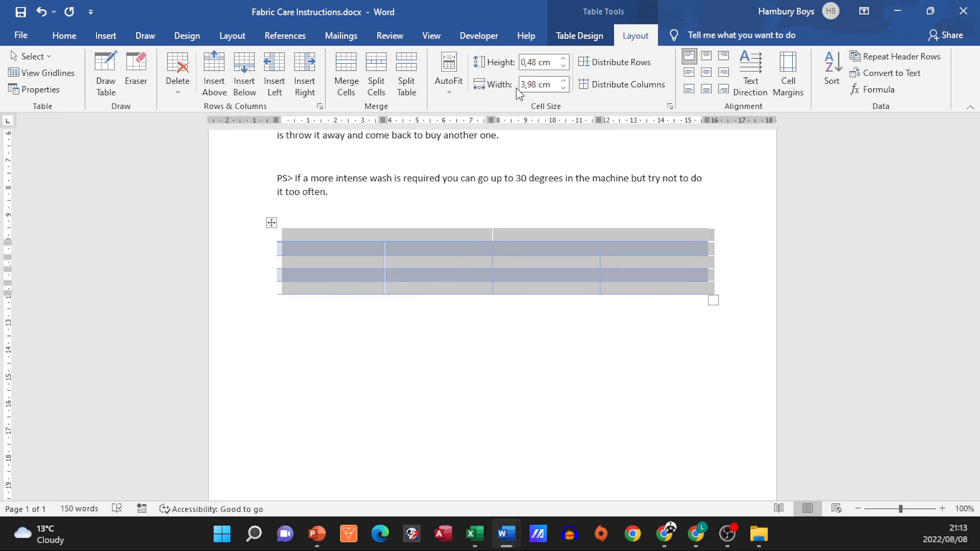
{"action": "left_click", "coordinate": [707, 75]}
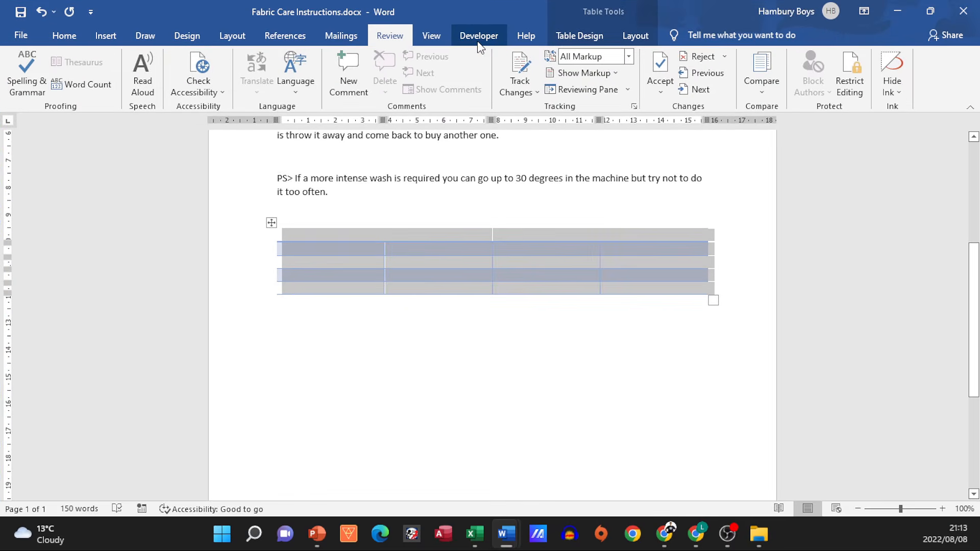
Step: Check the word count of the paragraph beginning with "CARE:" and close the statistics
{"action": "left_click", "coordinate": [429, 335]}
{"action": "scroll", "coordinate": [323, 174], "scroll_direction": "up", "scroll_amount": 1}
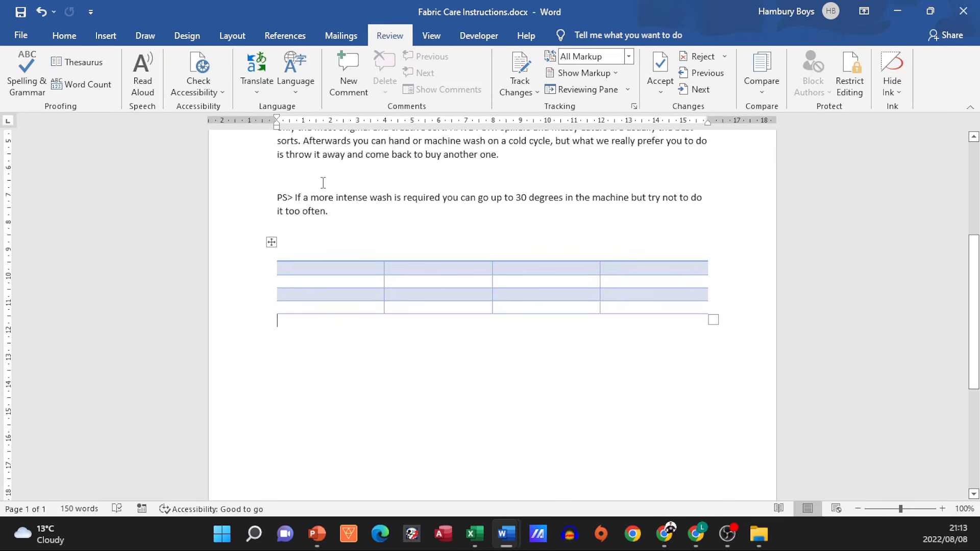
{"action": "scroll", "coordinate": [322, 182], "scroll_direction": "up", "scroll_amount": 1}
{"action": "left_click_drag", "start_coordinate": [279, 177], "coordinate": [533, 179]}
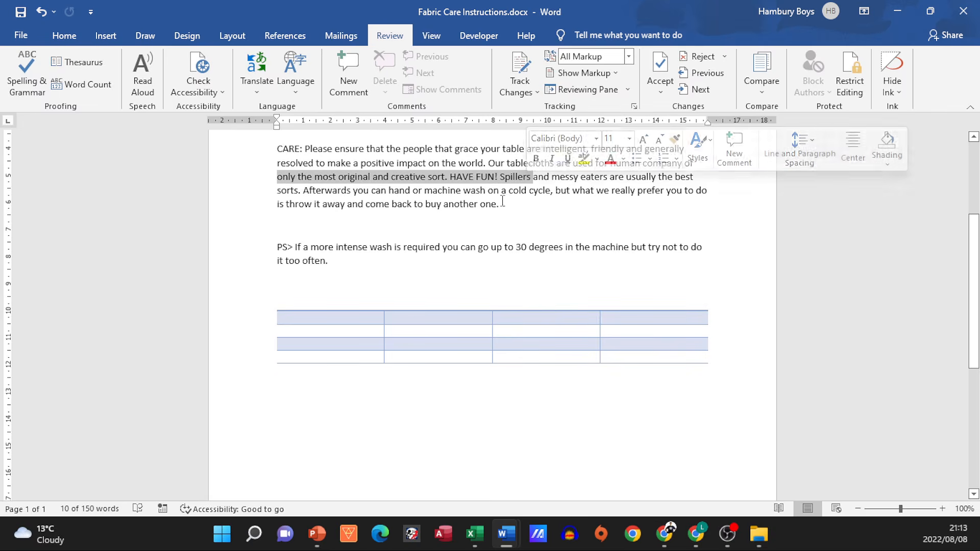
{"action": "left_click_drag", "start_coordinate": [279, 149], "coordinate": [512, 215]}
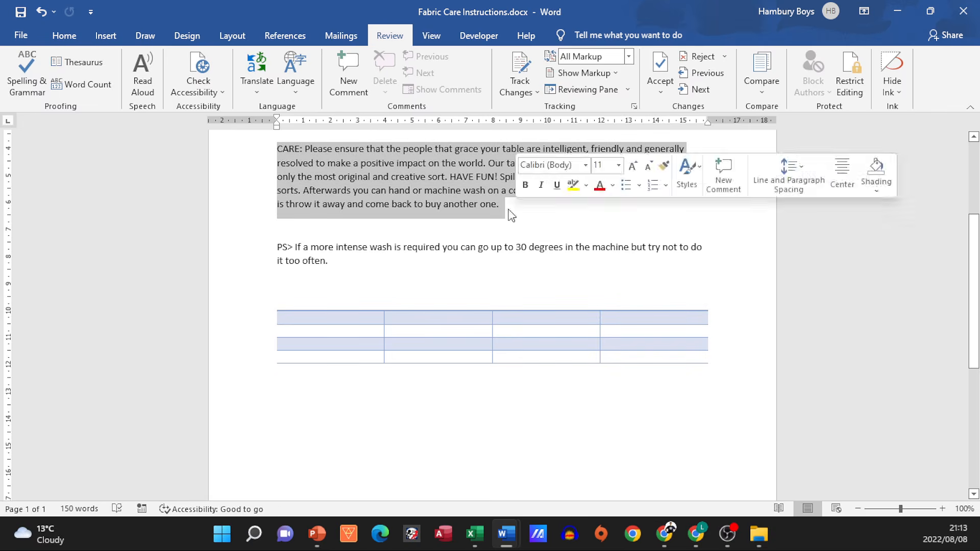
{"action": "left_click", "coordinate": [82, 84]}
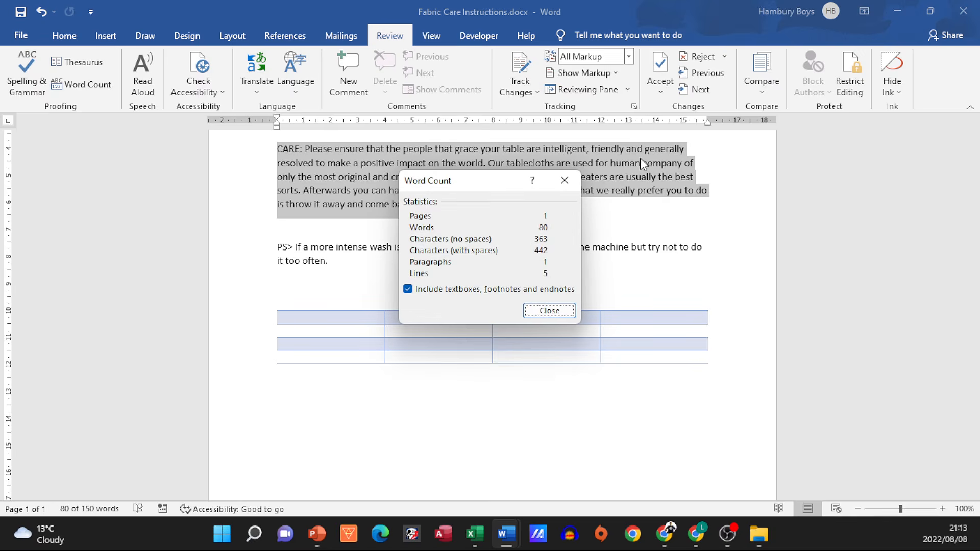
{"action": "left_click", "coordinate": [550, 310]}
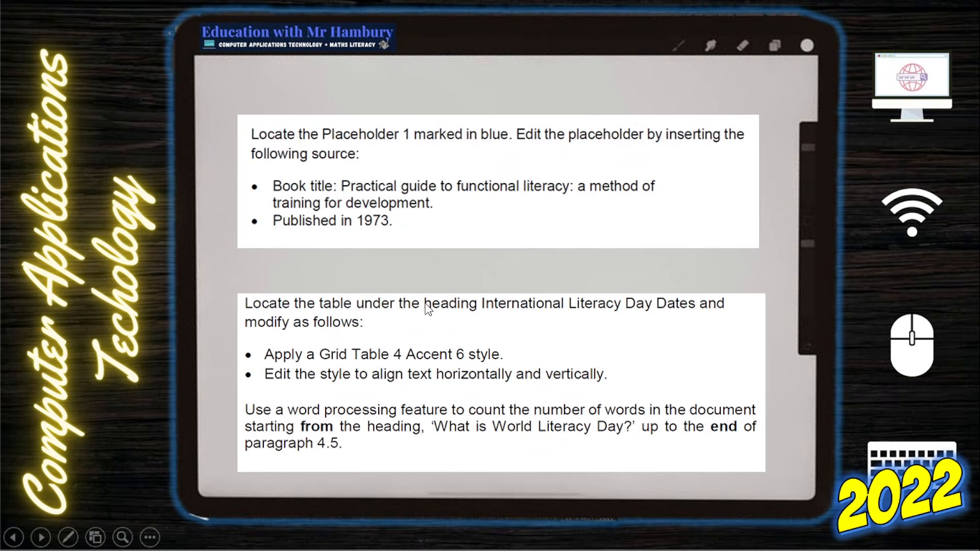
{"action": "left_click", "coordinate": [447, 265]}
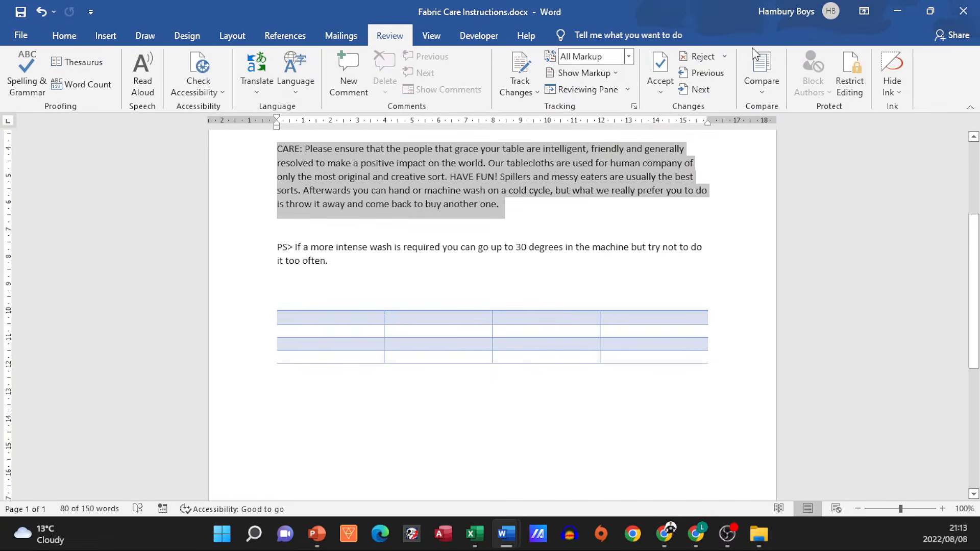
Step: Add three empty paragraphs below the table at the end of the document
{"action": "scroll", "coordinate": [532, 357], "scroll_direction": "down", "scroll_amount": 3}
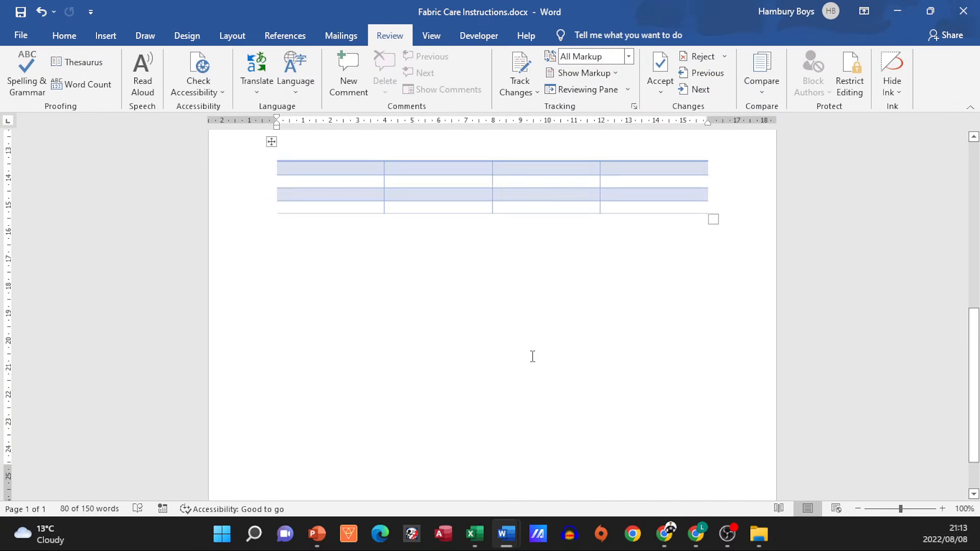
{"action": "scroll", "coordinate": [532, 357], "scroll_direction": "down", "scroll_amount": 2}
{"action": "left_click", "coordinate": [490, 279]}
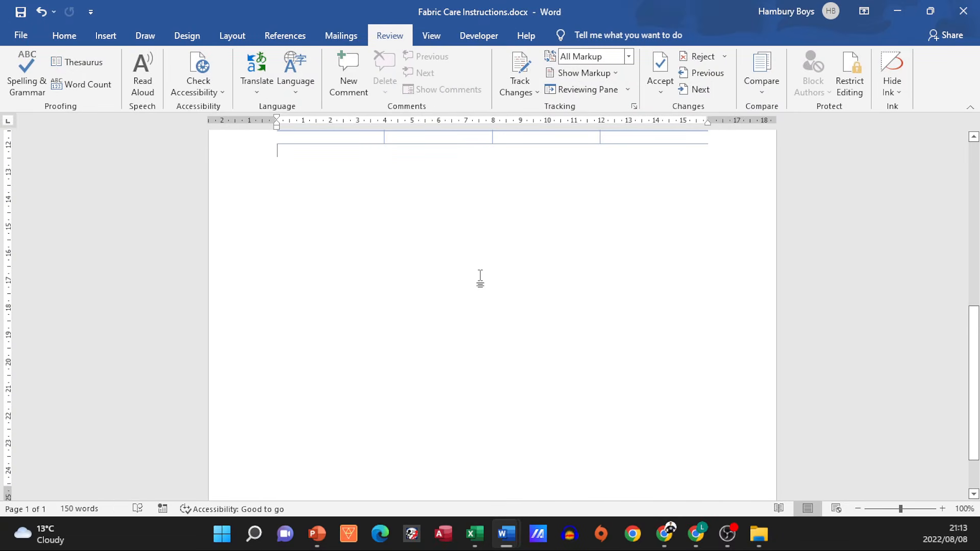
{"action": "key", "text": "Return"}
{"action": "key", "text": "Return"}
{"action": "key", "text": "Return"}
Step: Insert a Horizontal Hierarchy SmartArt graphic below the table and apply the glossy bevelled 3-D style to it
{"action": "left_click", "coordinate": [106, 37]}
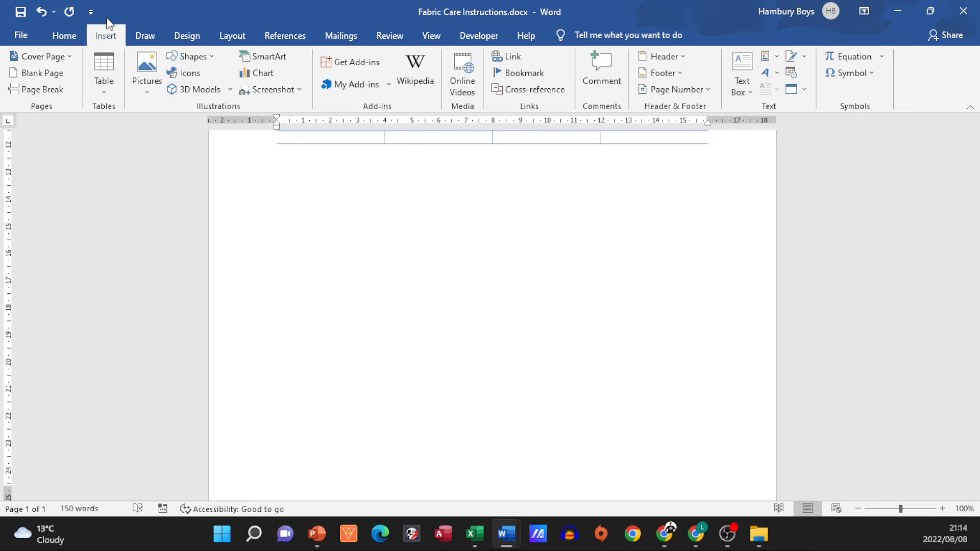
{"action": "left_click", "coordinate": [269, 58]}
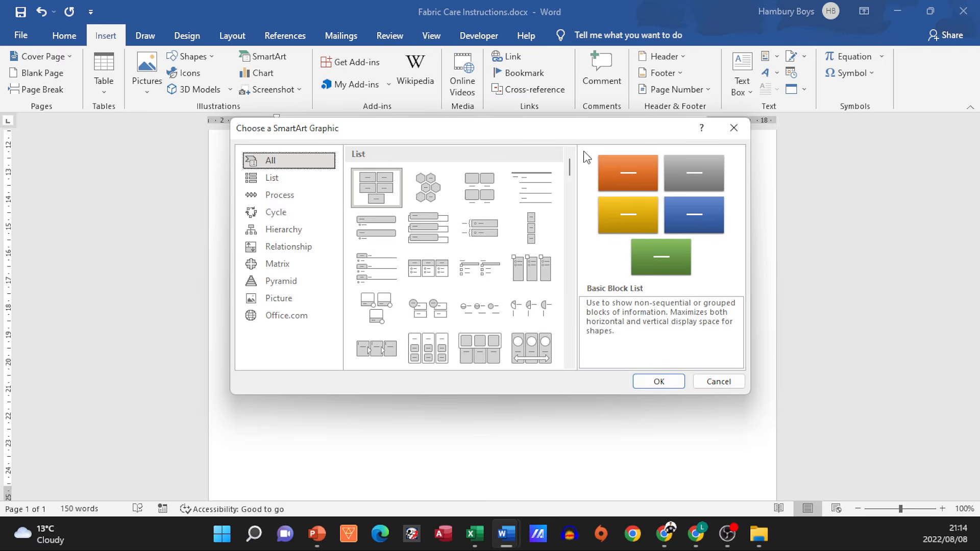
{"action": "left_click_drag", "start_coordinate": [573, 167], "coordinate": [566, 265]}
{"action": "left_click", "coordinate": [548, 263]}
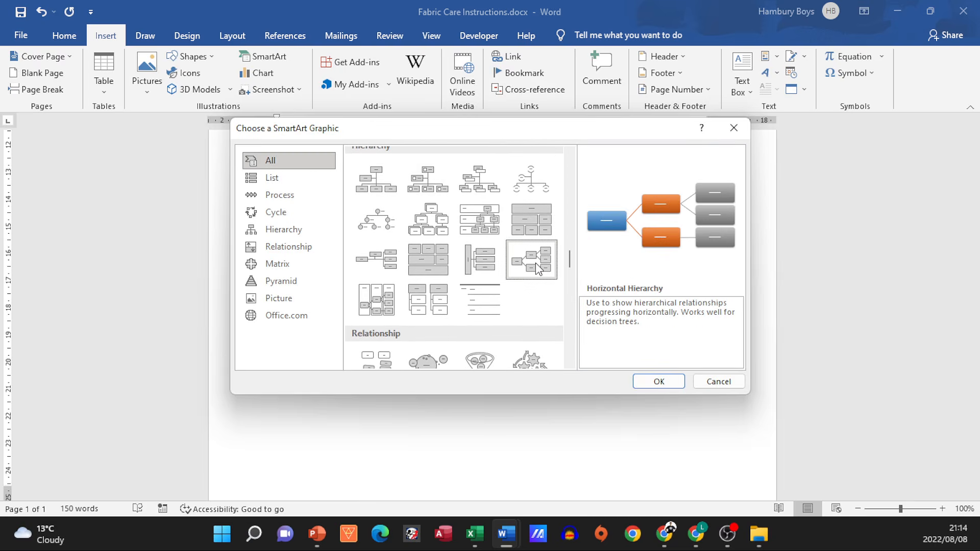
{"action": "left_click", "coordinate": [665, 381]}
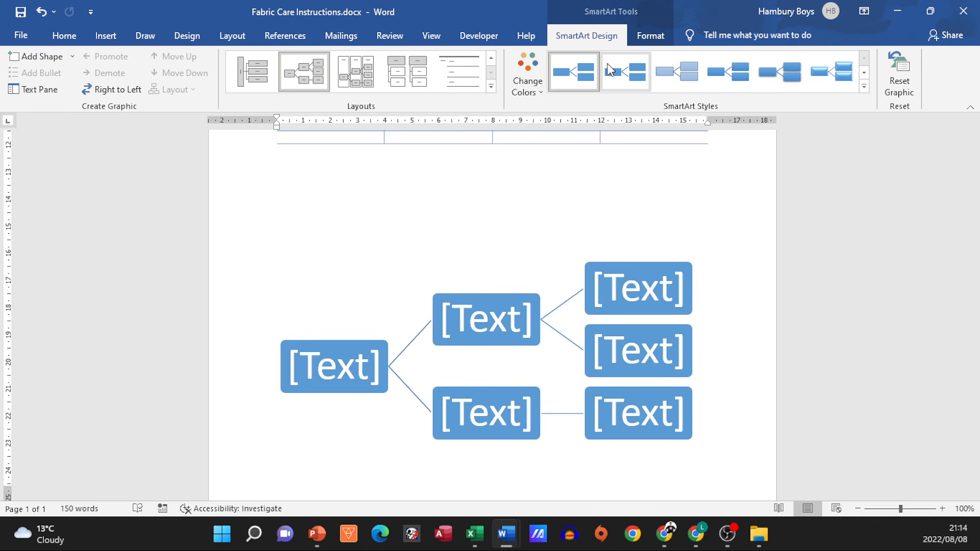
{"action": "left_click", "coordinate": [838, 76]}
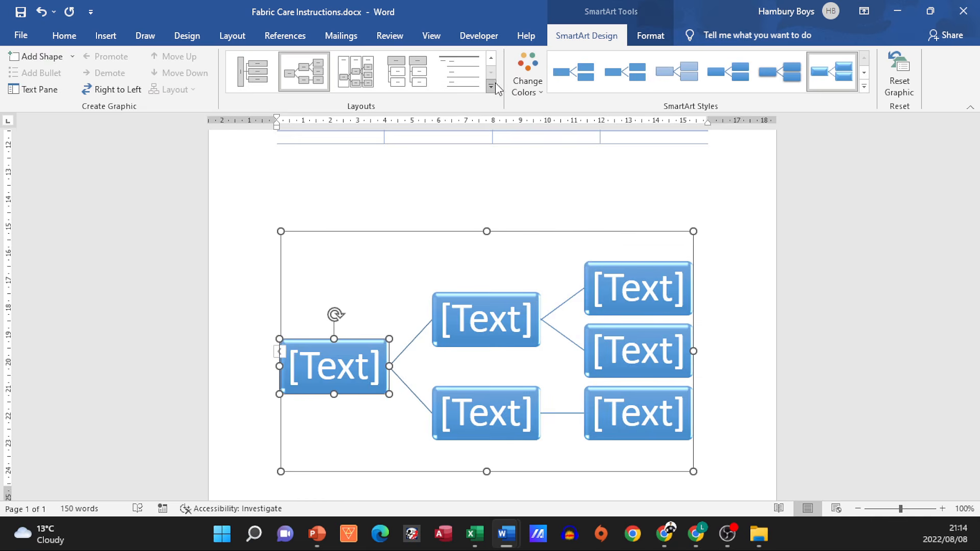
{"action": "left_click", "coordinate": [492, 86]}
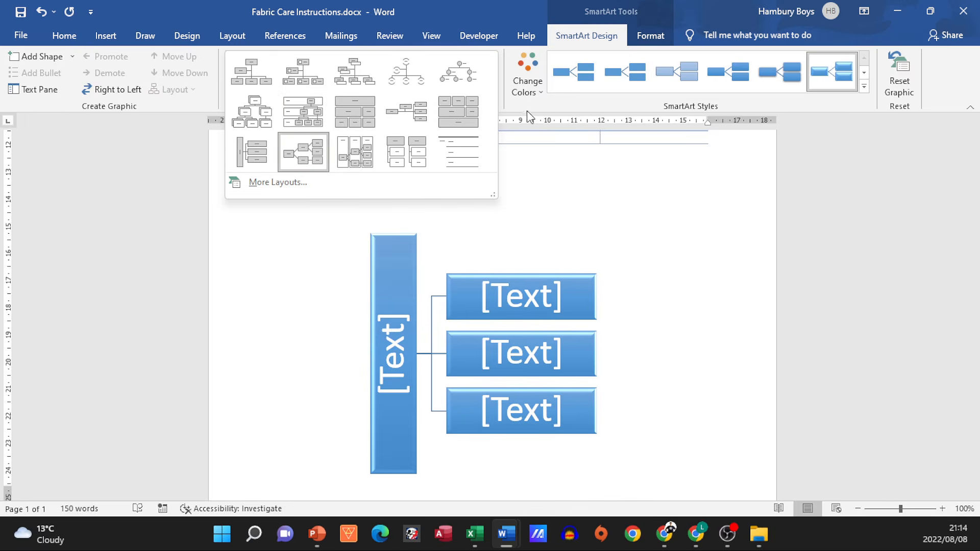
{"action": "left_click", "coordinate": [573, 111]}
{"action": "left_click", "coordinate": [656, 38]}
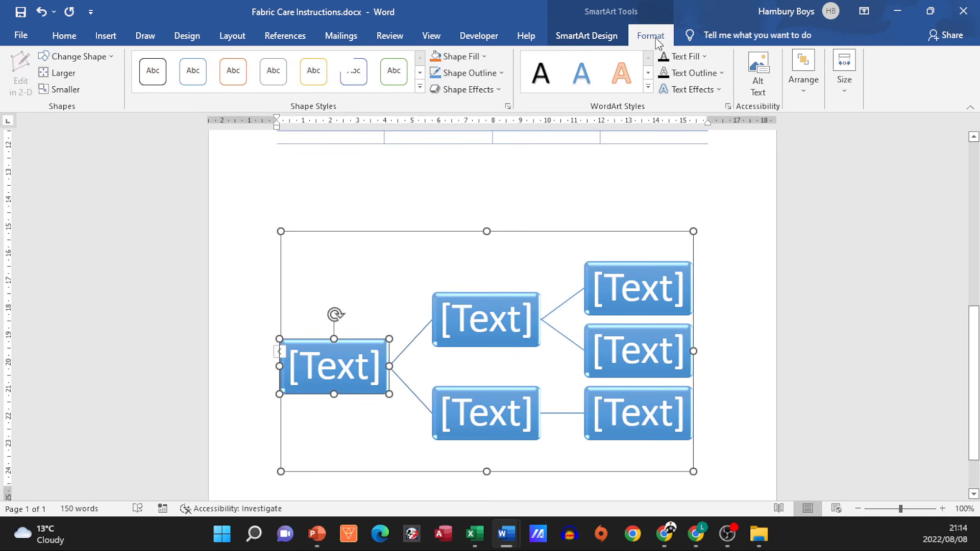
{"action": "left_click", "coordinate": [587, 35]}
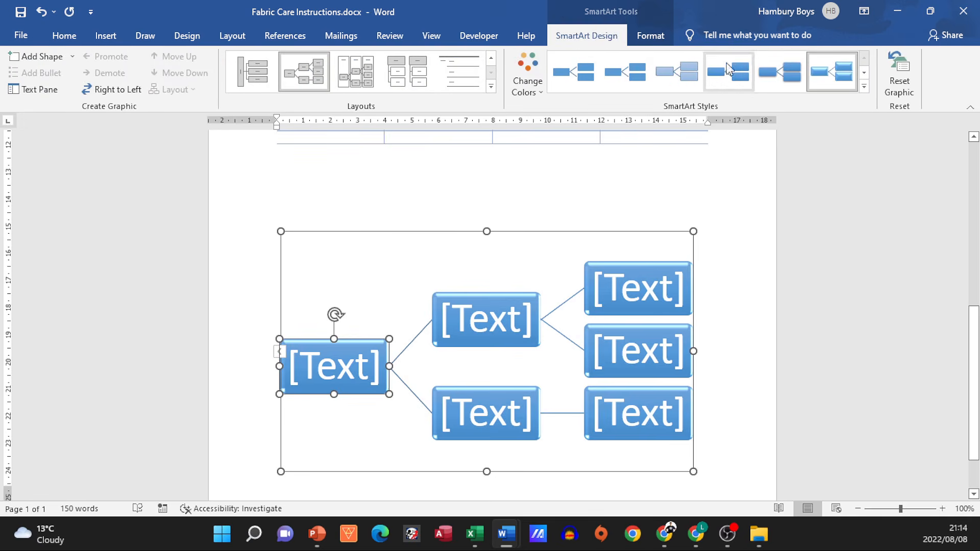
{"action": "left_click", "coordinate": [864, 78]}
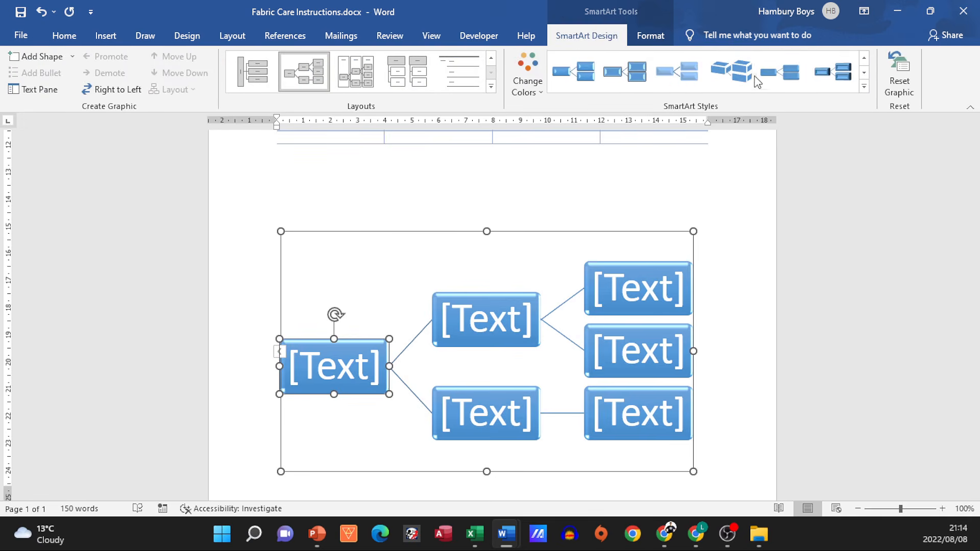
Step: Apply the tilted 3-D block style to the SmartArt graphic and recolour it with the blue, grey and gold Colorful option
{"action": "left_click", "coordinate": [738, 78]}
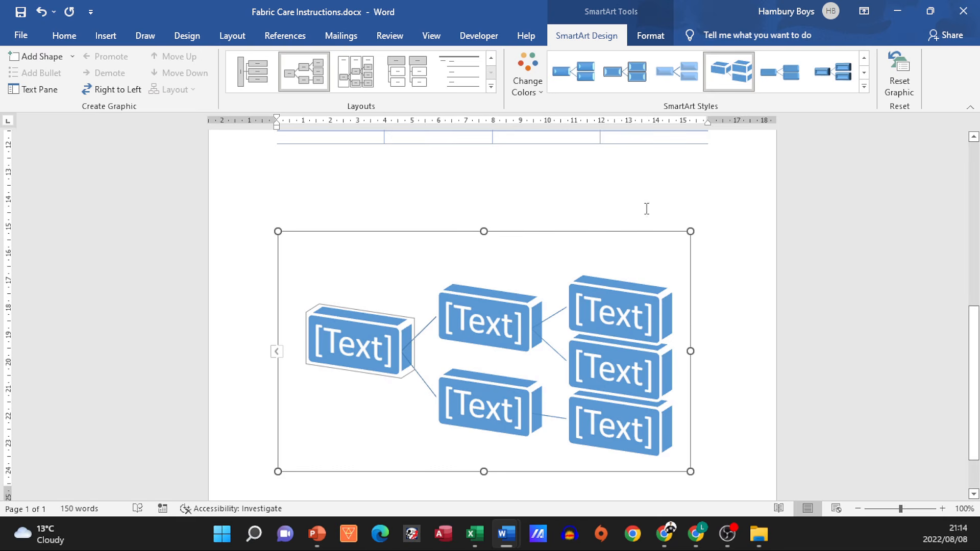
{"action": "left_click", "coordinate": [521, 287]}
{"action": "left_click", "coordinate": [528, 76]}
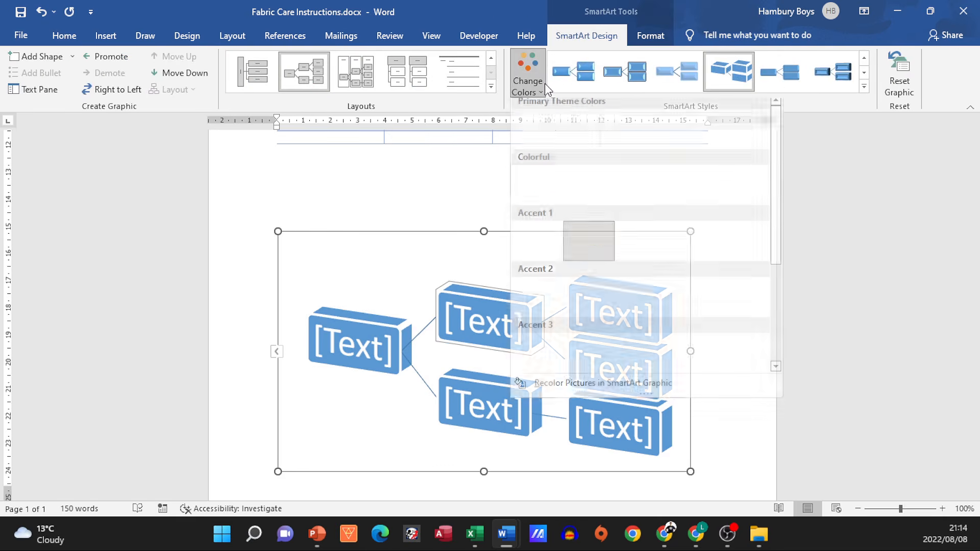
{"action": "left_click", "coordinate": [580, 197]}
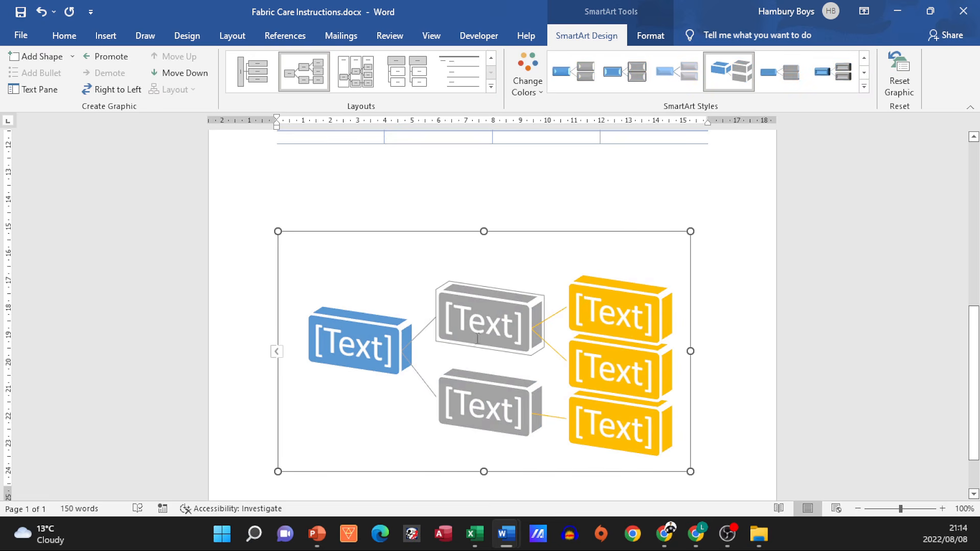
Step: Fill the SmartArt boxes: dfgd in the first level, dfgdfg and dfgdf in the second, dfgdf and dfg in the upper two third-level boxes
{"action": "left_click", "coordinate": [467, 318]}
{"action": "type", "text": "dfgdfg"}
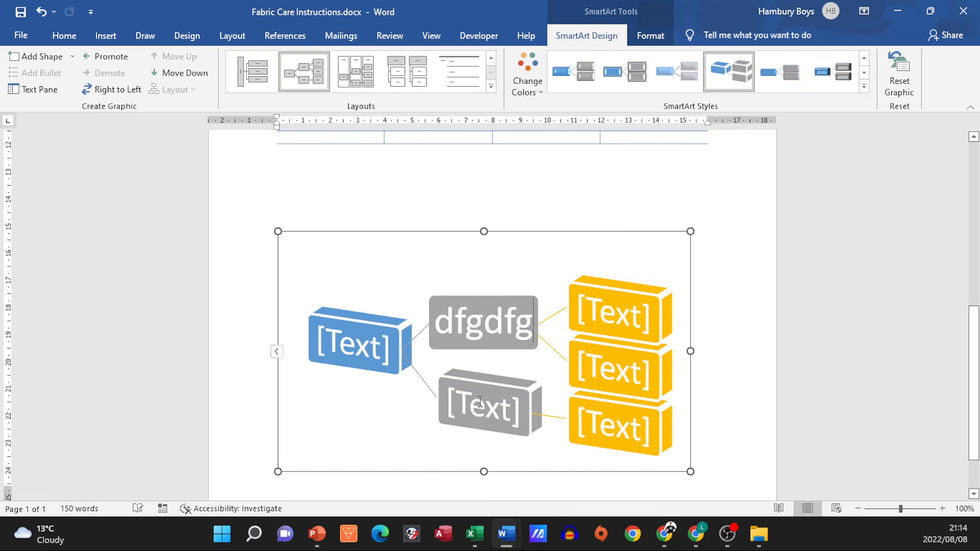
{"action": "left_click", "coordinate": [485, 404]}
{"action": "type", "text": "dfgdf"}
{"action": "left_click", "coordinate": [600, 322]}
{"action": "type", "text": "dfgdf"}
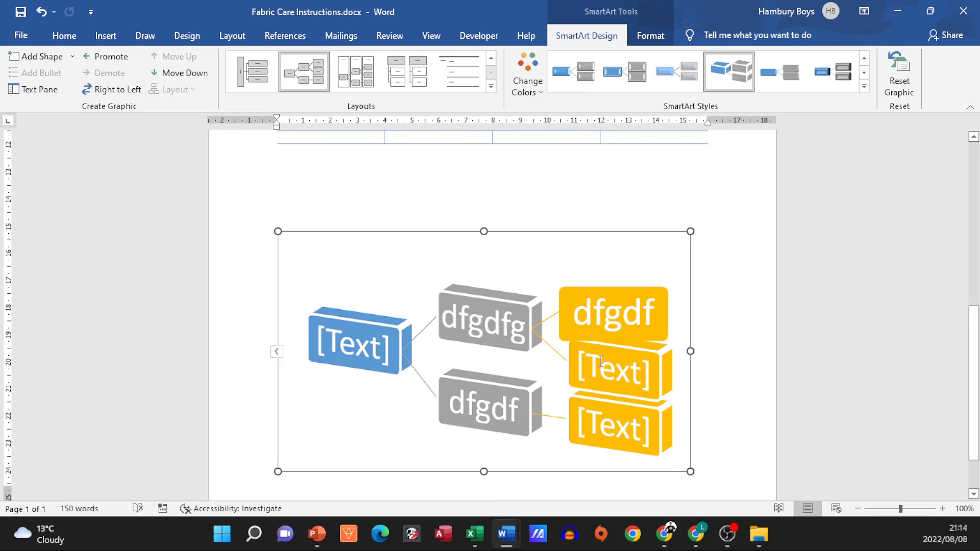
{"action": "left_click", "coordinate": [616, 370]}
{"action": "type", "text": "dfg"}
{"action": "left_click", "coordinate": [354, 344]}
{"action": "type", "text": "dfgd"}
{"action": "left_click", "coordinate": [453, 184]}
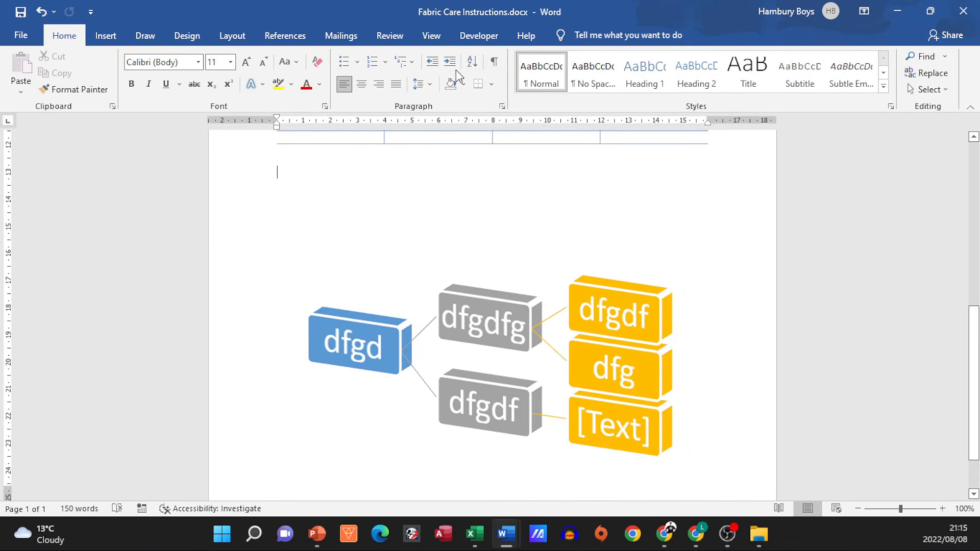
{"action": "left_click", "coordinate": [328, 35]}
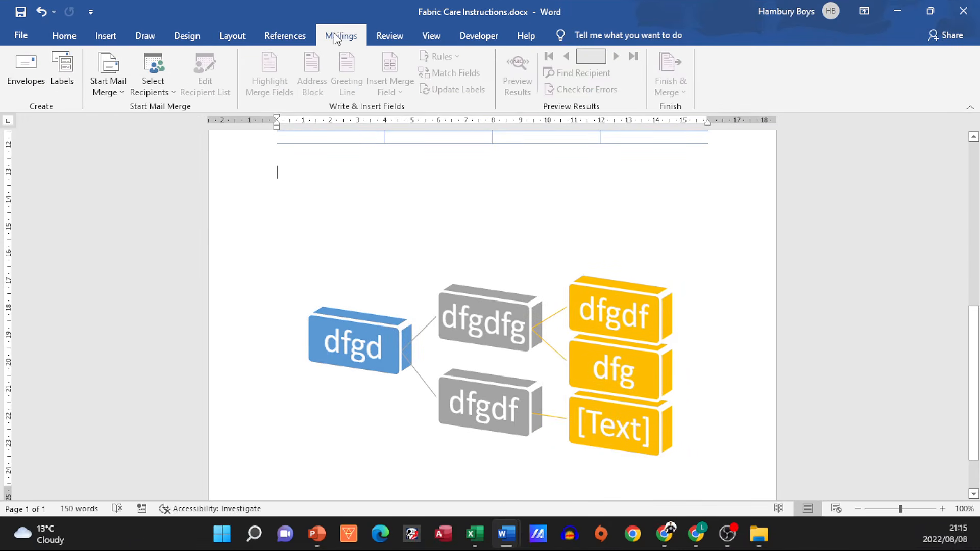
{"action": "left_click", "coordinate": [118, 93]}
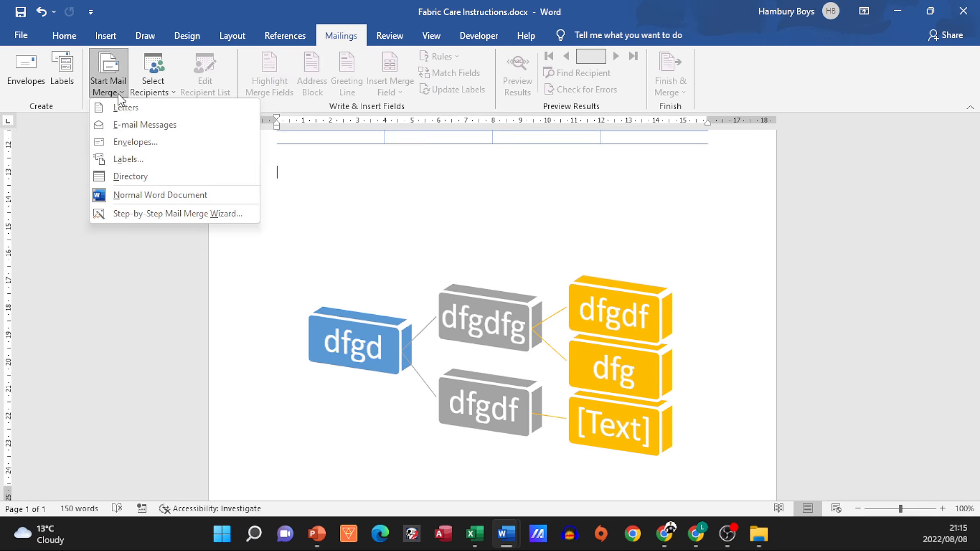
{"action": "left_click", "coordinate": [168, 93]}
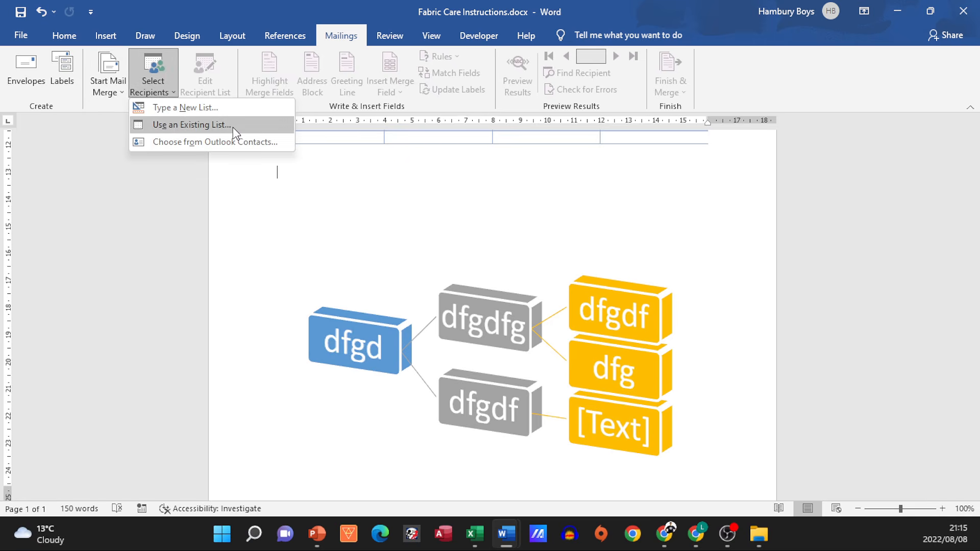
{"action": "left_click", "coordinate": [410, 86]}
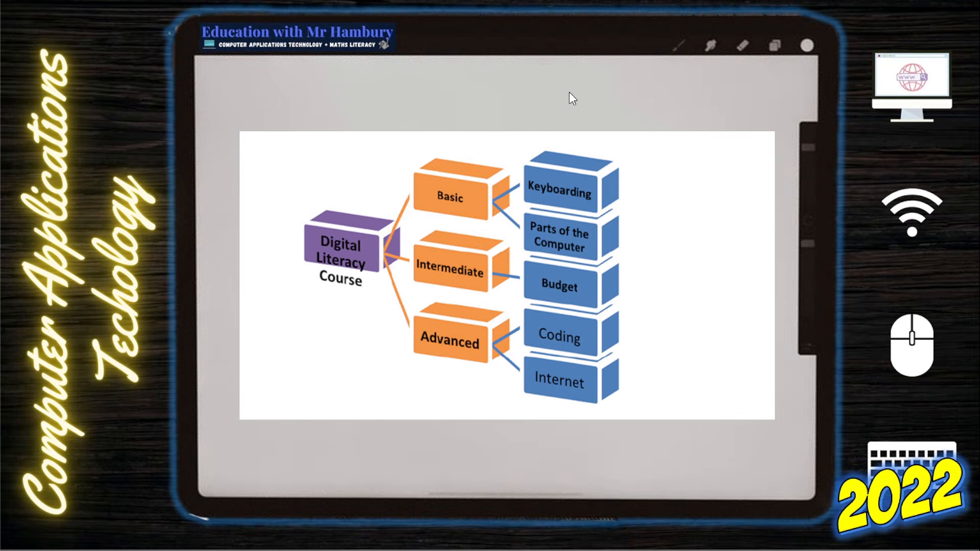
{"action": "left_click", "coordinate": [589, 93]}
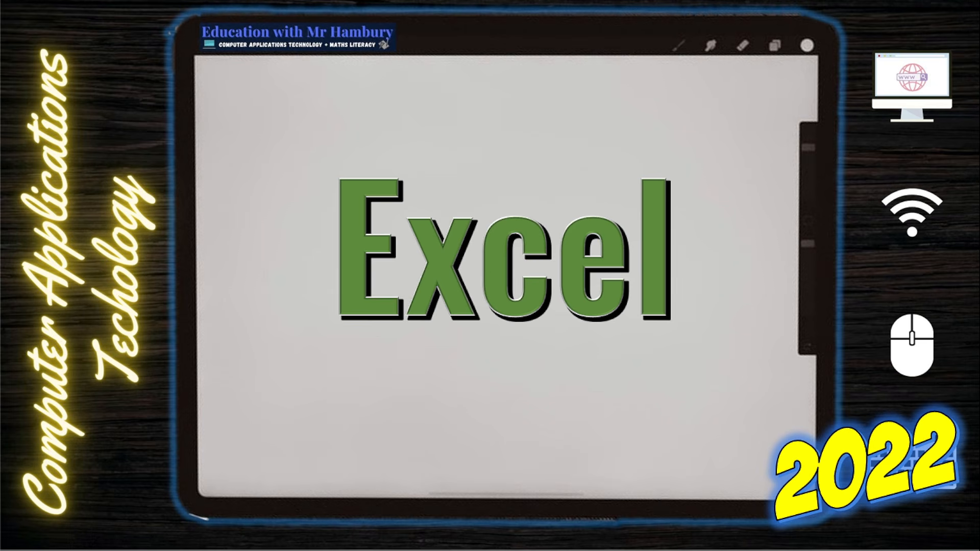
{"action": "left_click", "coordinate": [268, 368]}
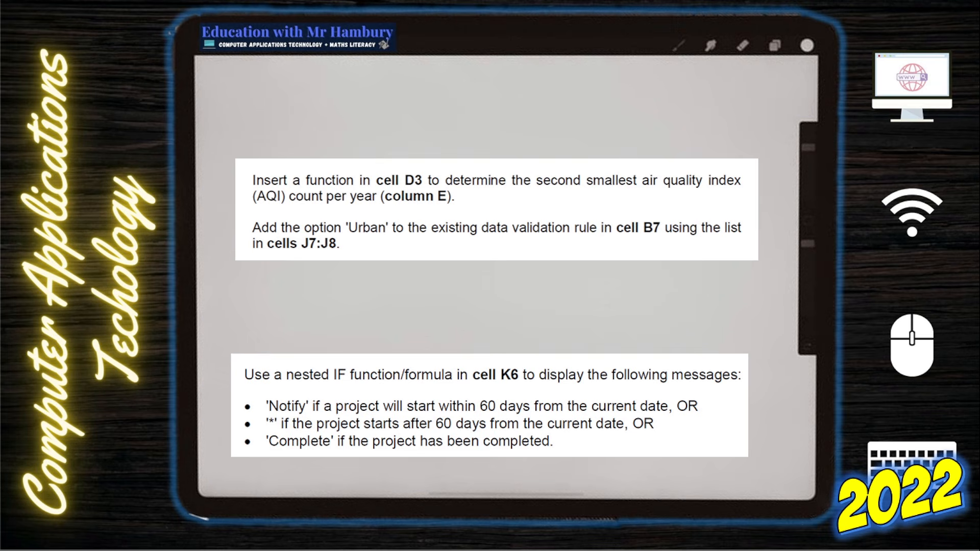
Step: Switch to the BranchSales.xlsx workbook in Excel
{"action": "key", "text": "alt+Tab"}
{"action": "left_click_drag", "start_coordinate": [147, 41], "coordinate": [386, 26]}
{"action": "double_click", "coordinate": [386, 26]}
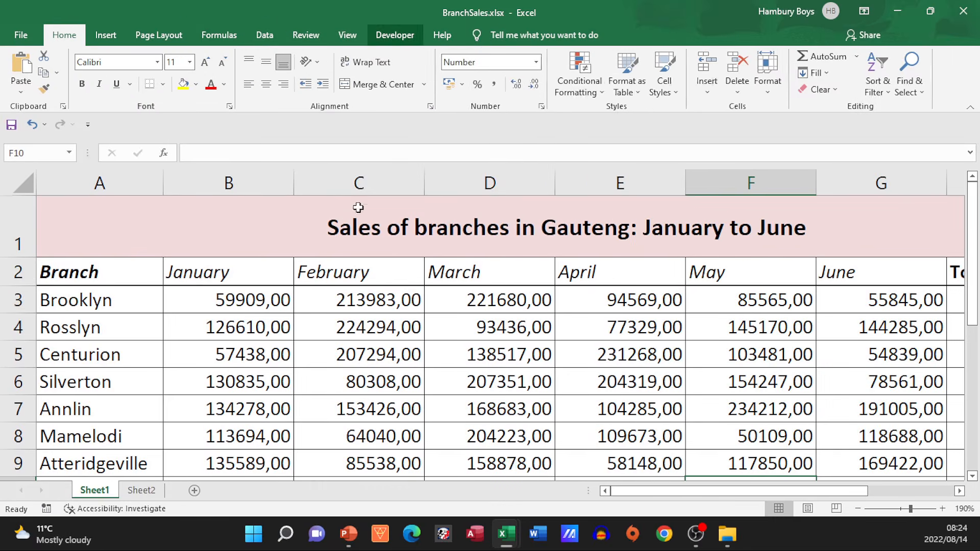
Step: Enter the formula =SMALL(D4:D9;2) in cell D11 to find the second smallest March sales figure in that range
{"action": "scroll", "coordinate": [458, 351], "scroll_direction": "down", "scroll_amount": 1}
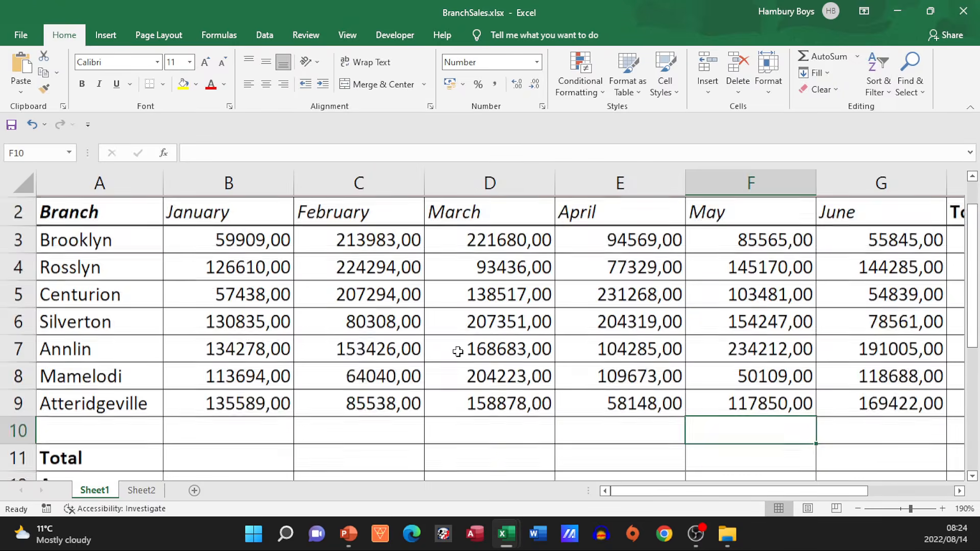
{"action": "scroll", "coordinate": [458, 351], "scroll_direction": "down", "scroll_amount": 5}
{"action": "scroll", "coordinate": [458, 358], "scroll_direction": "up", "scroll_amount": 3}
{"action": "left_click", "coordinate": [447, 405]}
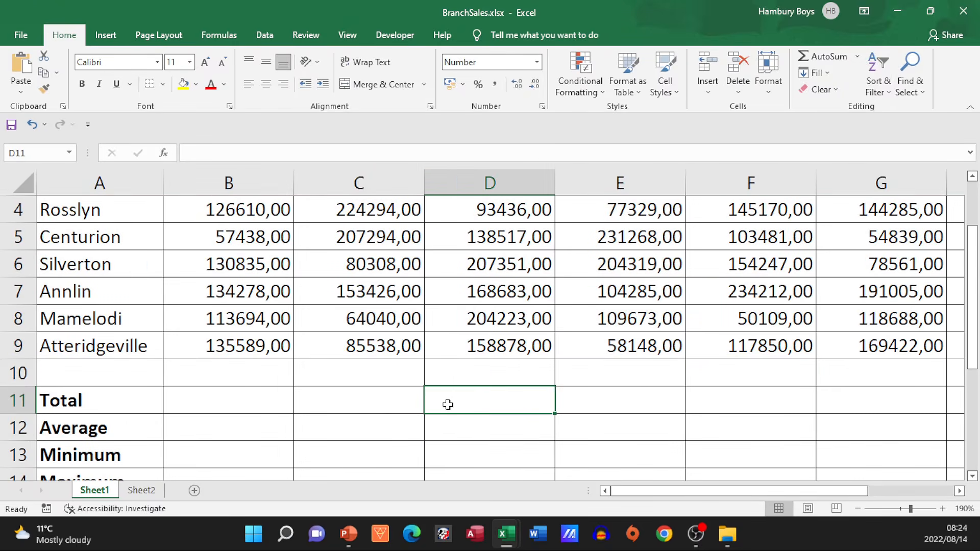
{"action": "type", "text": "=s"}
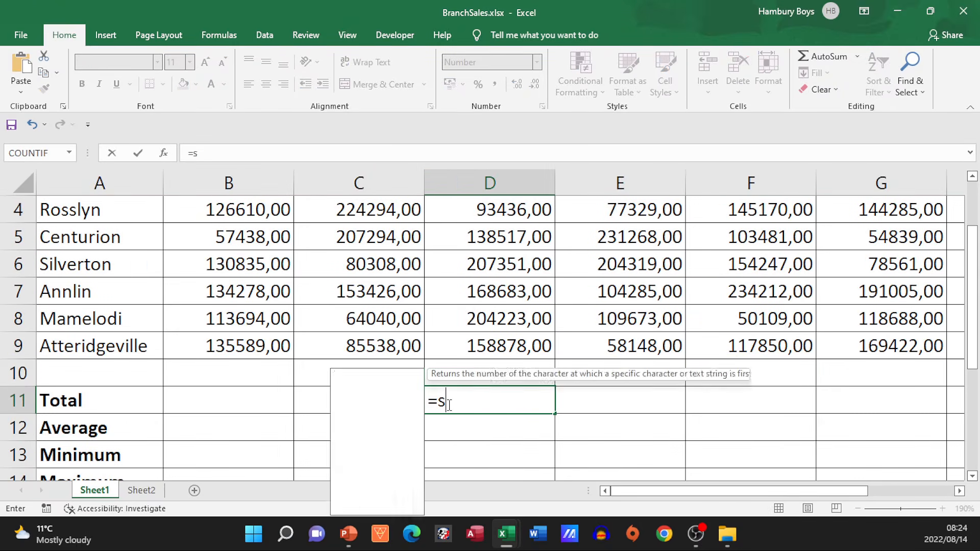
{"action": "type", "text": "mall("}
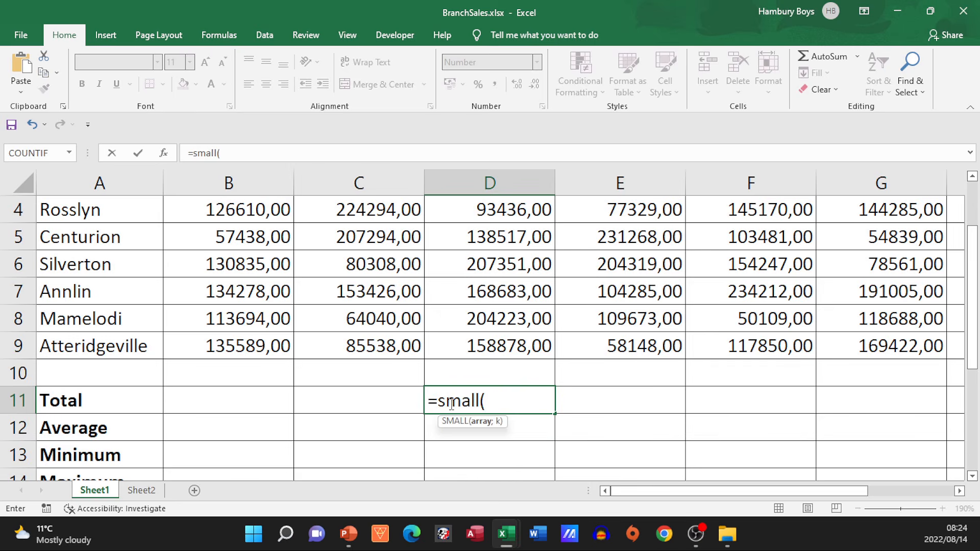
{"action": "left_click", "coordinate": [482, 352]}
{"action": "left_click_drag", "start_coordinate": [482, 351], "coordinate": [464, 206]}
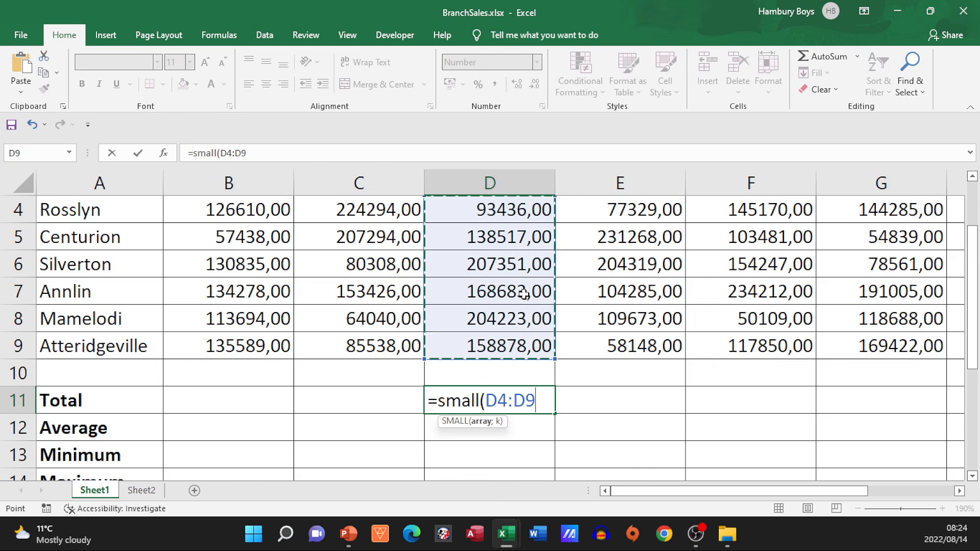
{"action": "type", "text": ";2"}
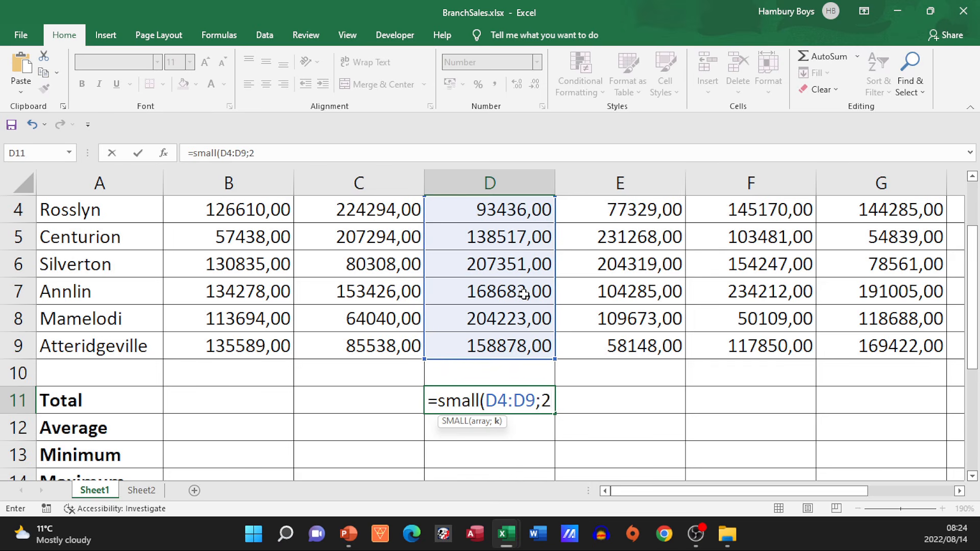
{"action": "type", "text": ")"}
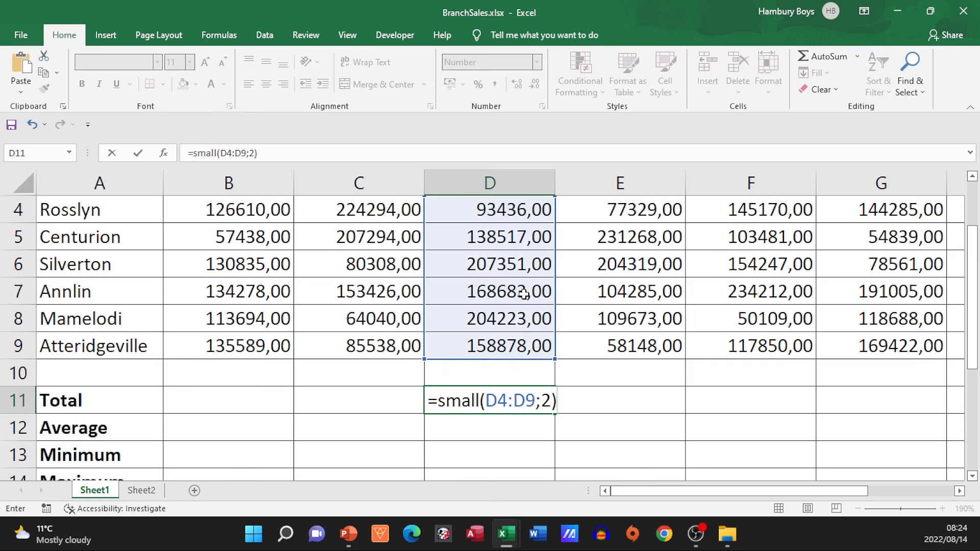
{"action": "key", "text": "Return"}
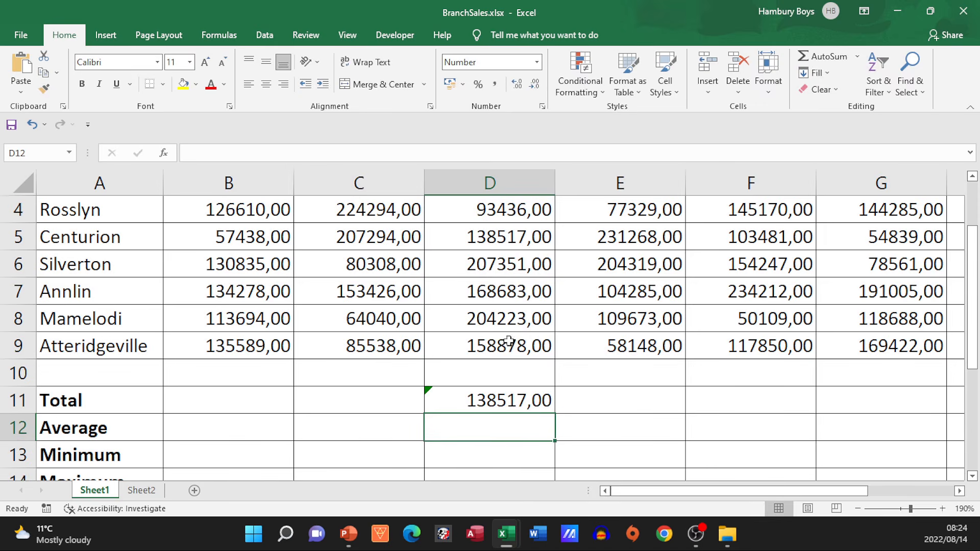
Step: Try replacing SMALL with LARGE in the D11 formula and cancel the edit
{"action": "double_click", "coordinate": [499, 398]}
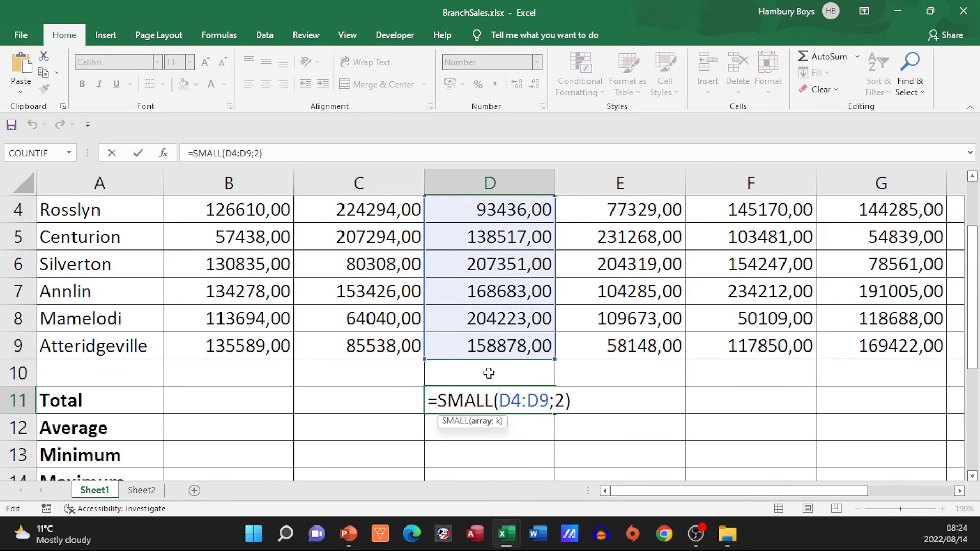
{"action": "key", "text": "BackSpace"}
{"action": "key", "text": "BackSpace"}
{"action": "key", "text": "BackSpace"}
{"action": "key", "text": "BackSpace"}
{"action": "key", "text": "BackSpace"}
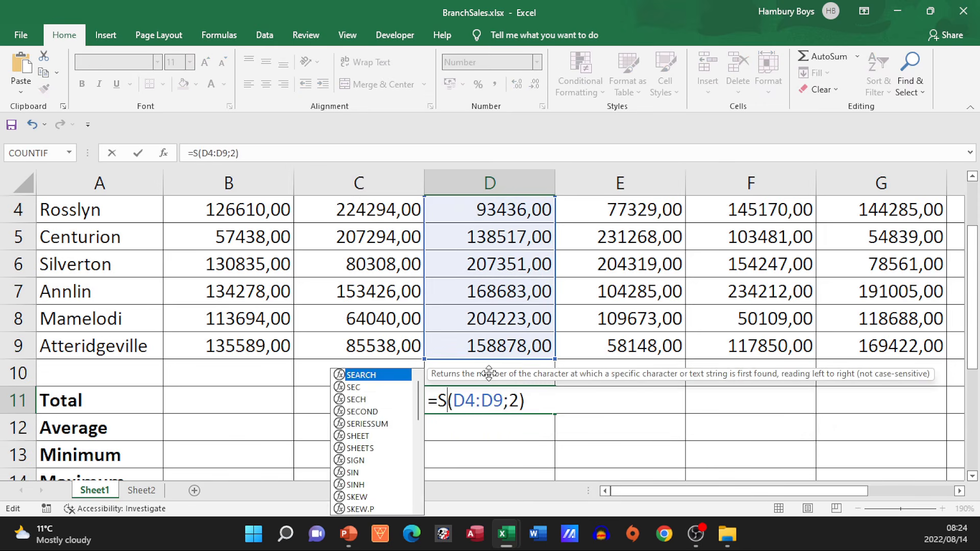
{"action": "type", "text": "large"}
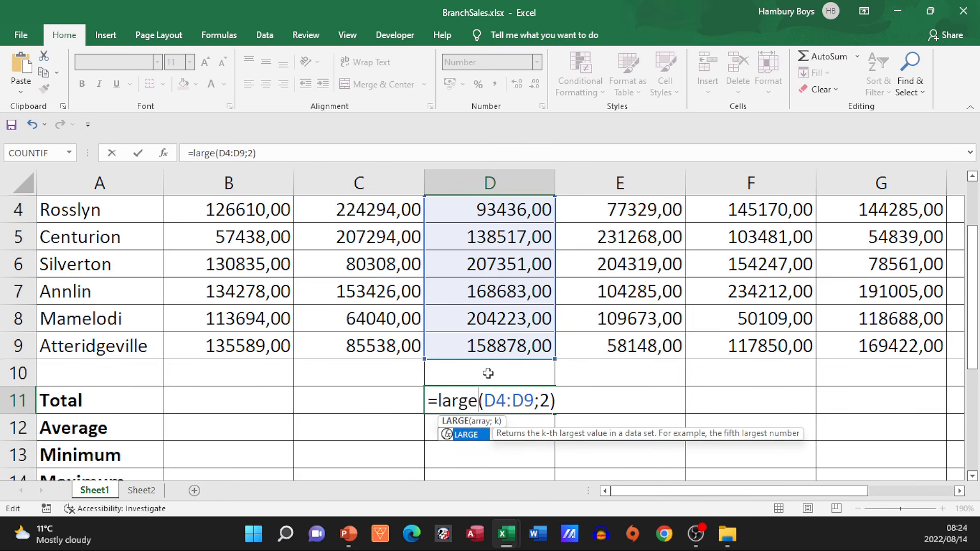
{"action": "key", "text": "Escape"}
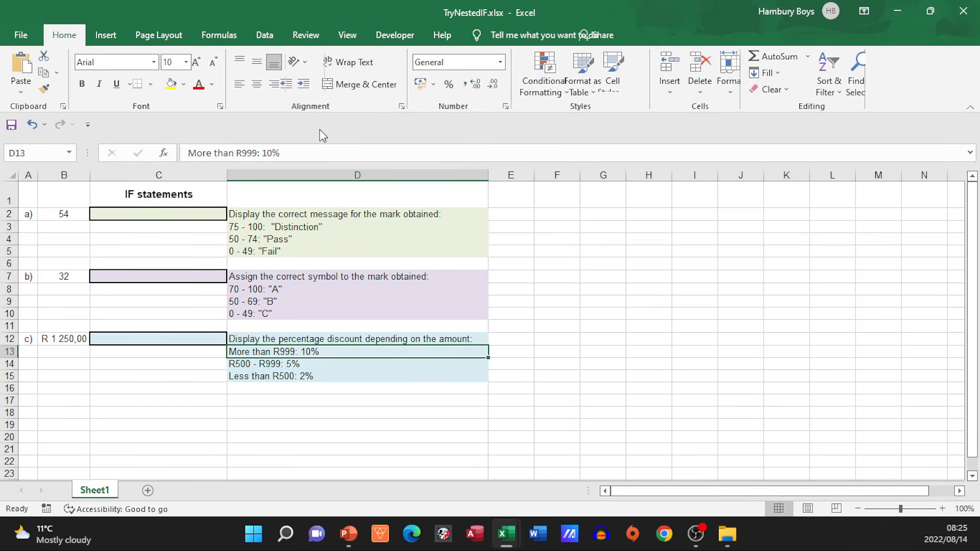
Step: In cell C2, begin an IF formula that returns "Distinction" when the mark in B2 is >=75
{"action": "left_click", "coordinate": [943, 509]}
{"action": "left_click", "coordinate": [943, 509]}
{"action": "left_click", "coordinate": [942, 509]}
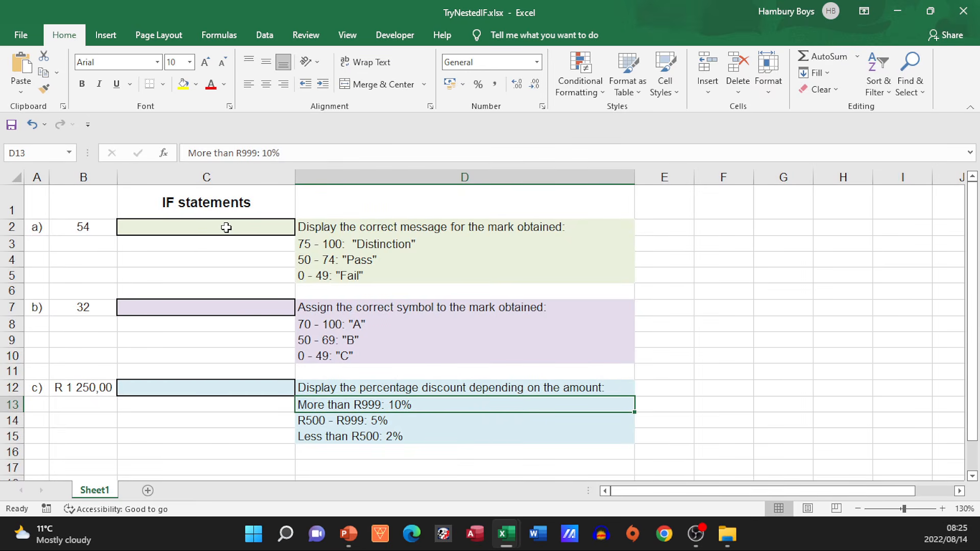
{"action": "left_click", "coordinate": [85, 227]}
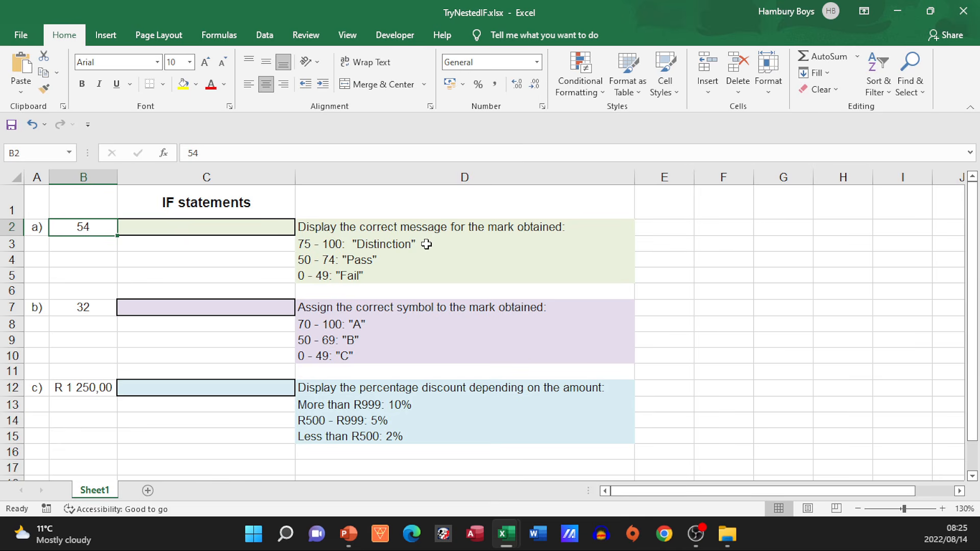
{"action": "left_click_drag", "start_coordinate": [426, 244], "coordinate": [424, 258]}
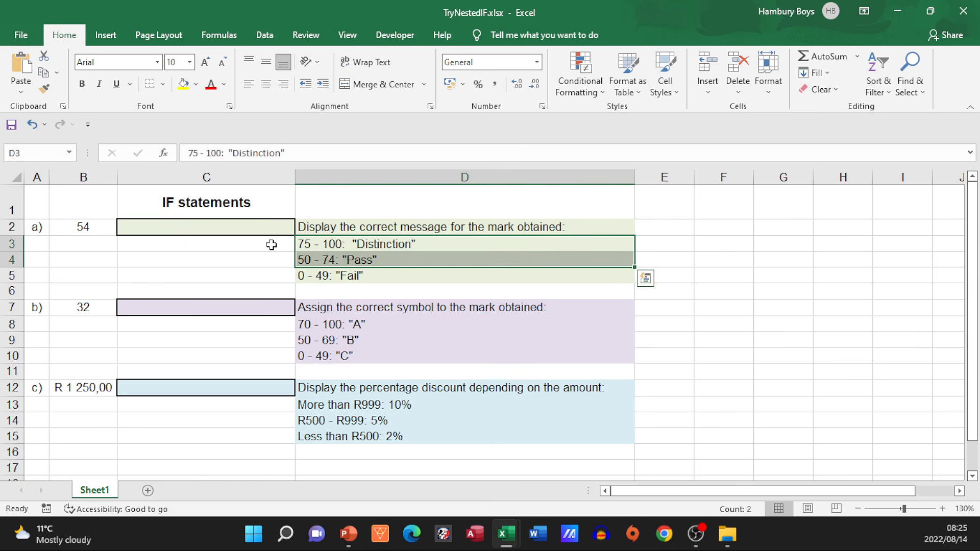
{"action": "left_click", "coordinate": [235, 230]}
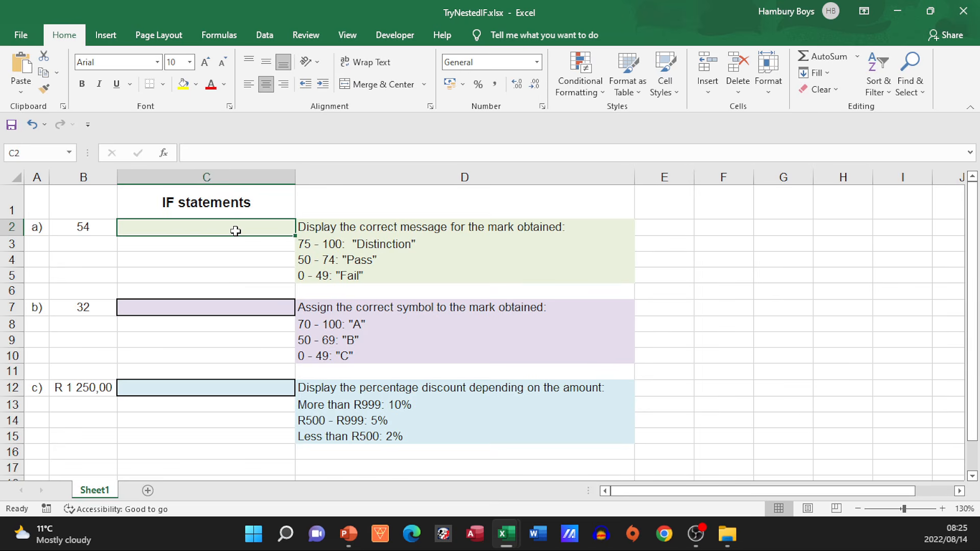
{"action": "type", "text": "=if"}
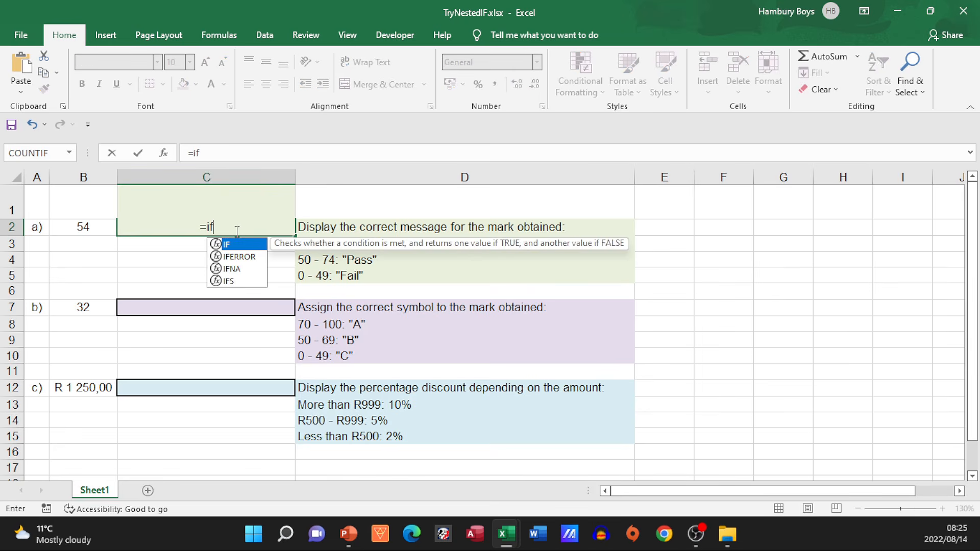
{"action": "type", "text": "("}
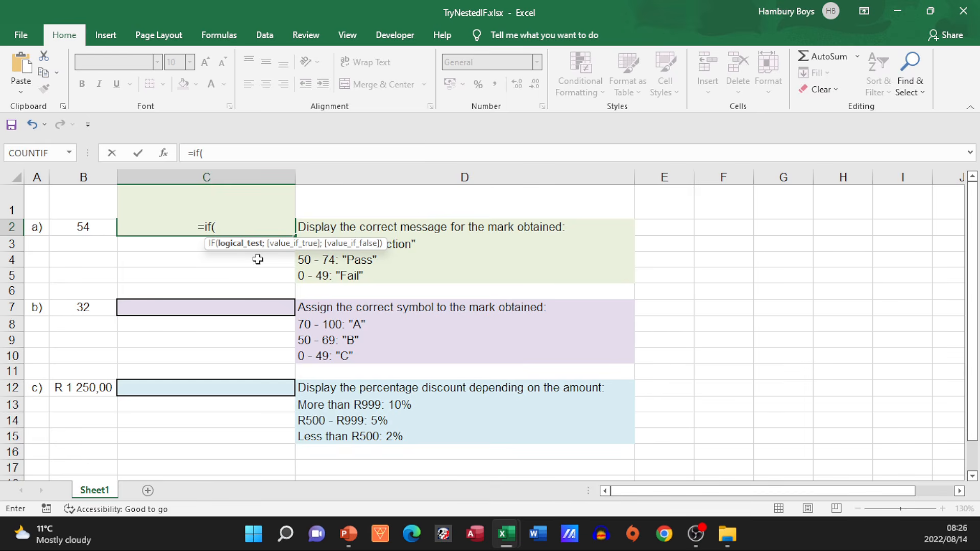
{"action": "left_click", "coordinate": [80, 227]}
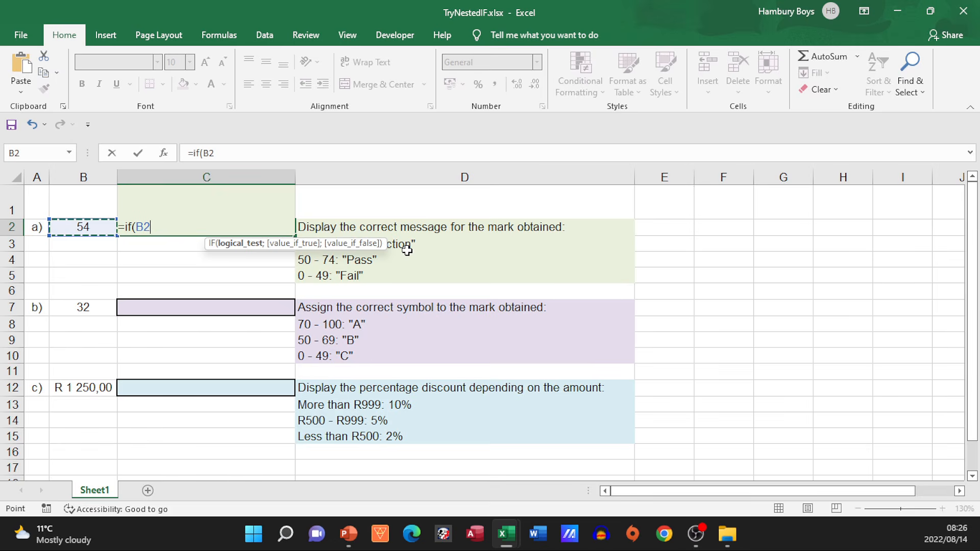
{"action": "type", "text": ">"}
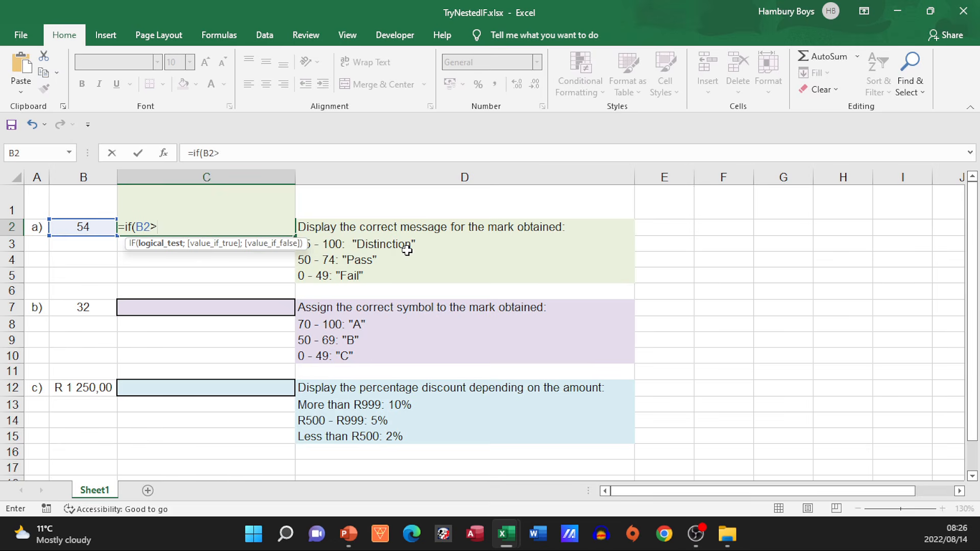
{"action": "type", "text": "=75"}
{"action": "type", "text": ";"}
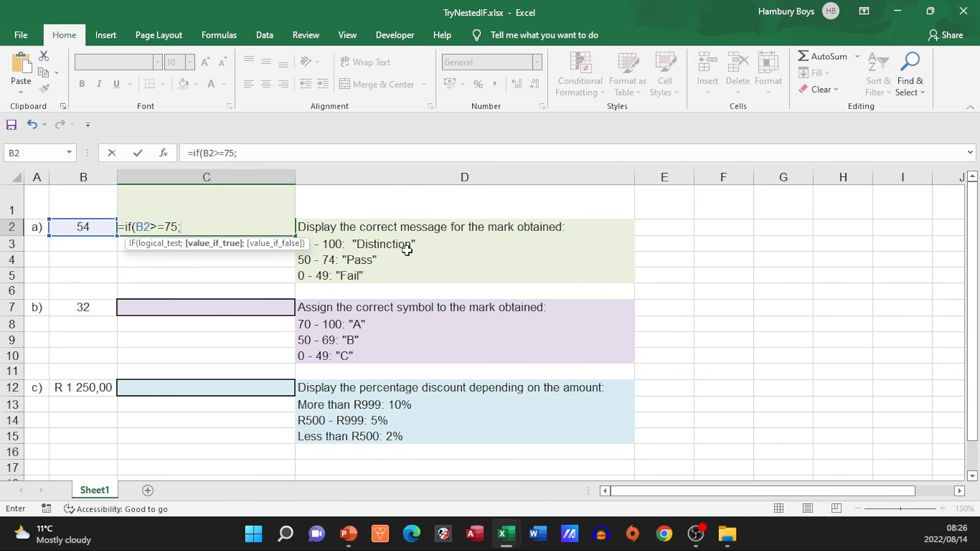
{"action": "type", "text": " \"Distinction"}
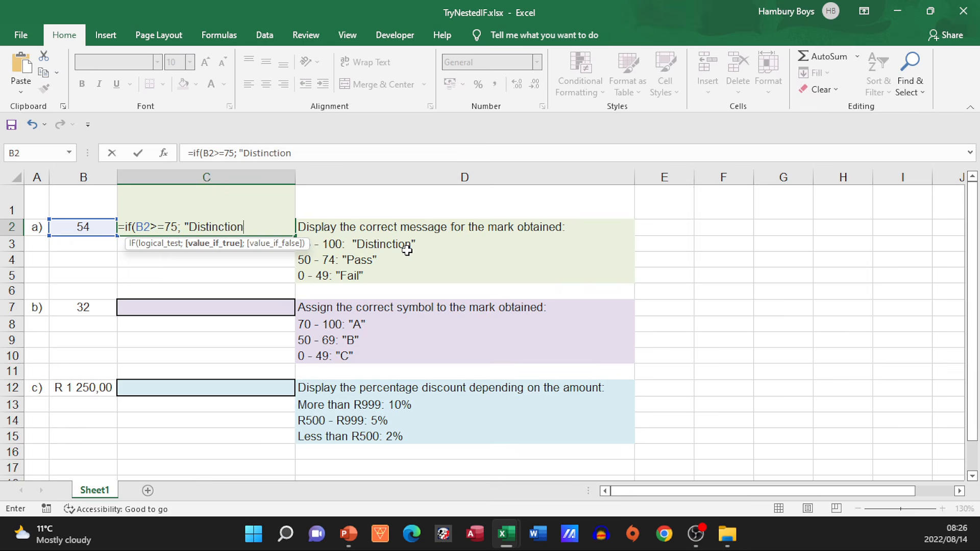
{"action": "type", "text": "\";"}
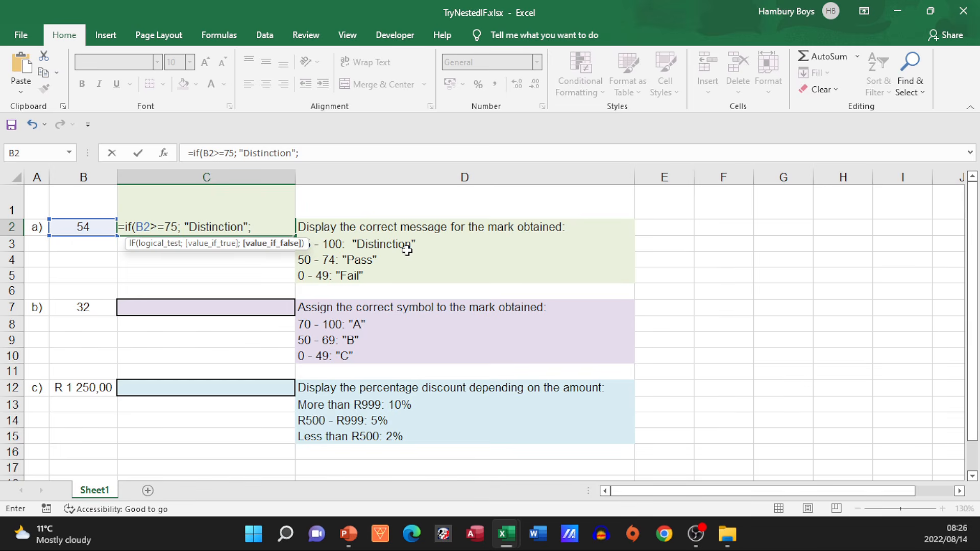
Step: Complete the C2 formula with a nested IF that returns "Pass" when B2>=50 and "Fail" otherwise
{"action": "type", "text": " if"}
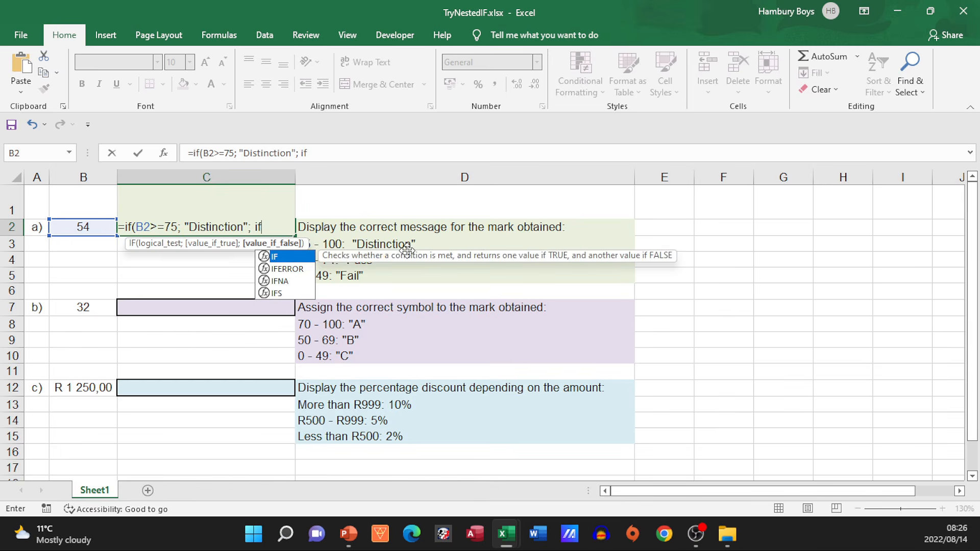
{"action": "type", "text": "("}
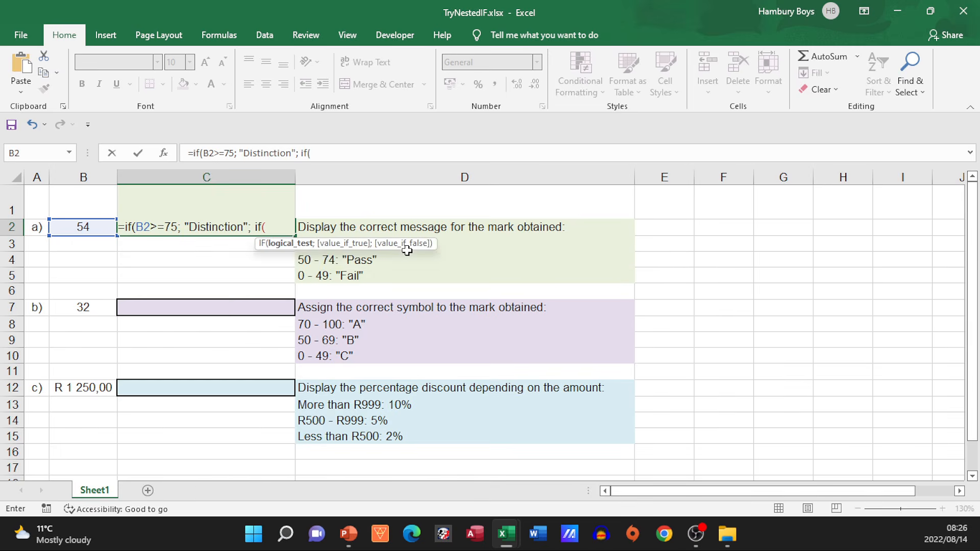
{"action": "type", "text": "B2"}
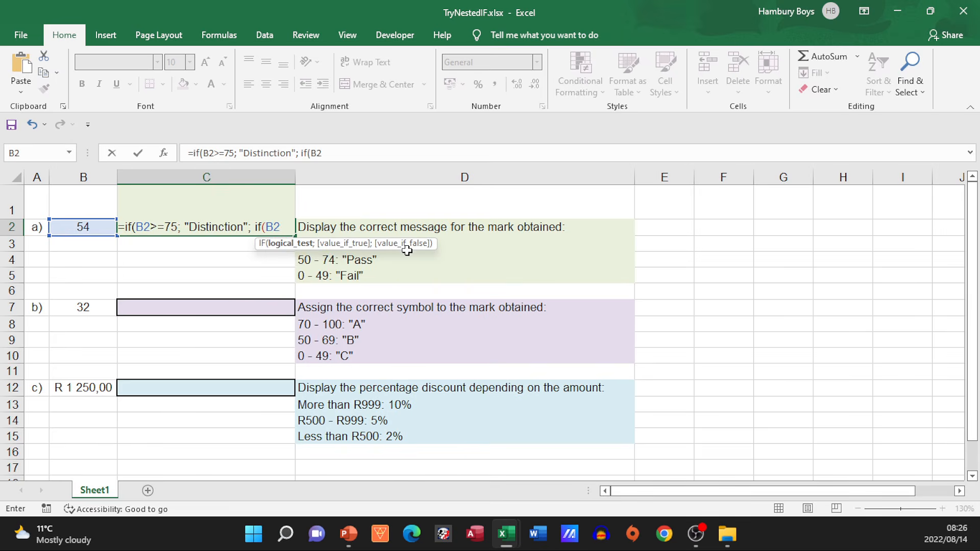
{"action": "type", "text": ">=50"}
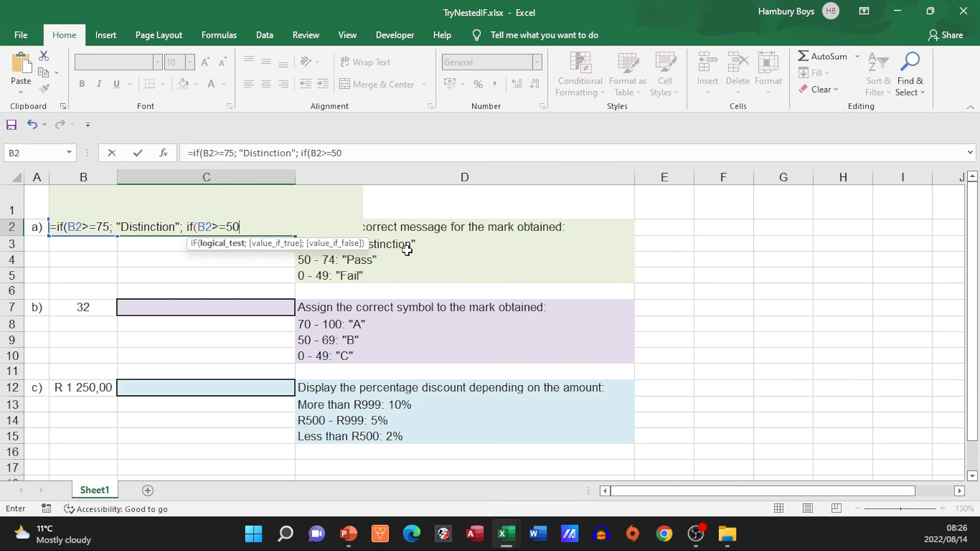
{"action": "type", "text": ";"}
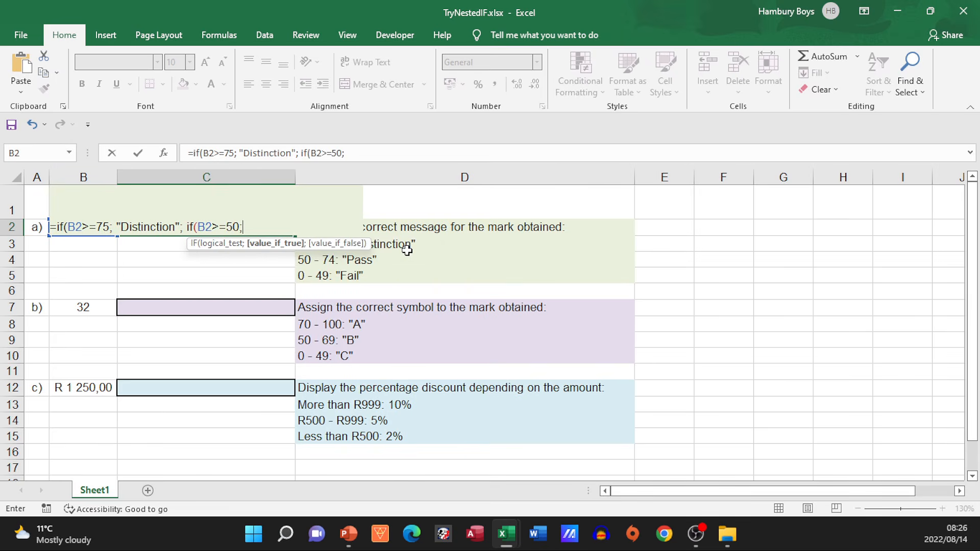
{"action": "type", "text": " \"Pass\";"}
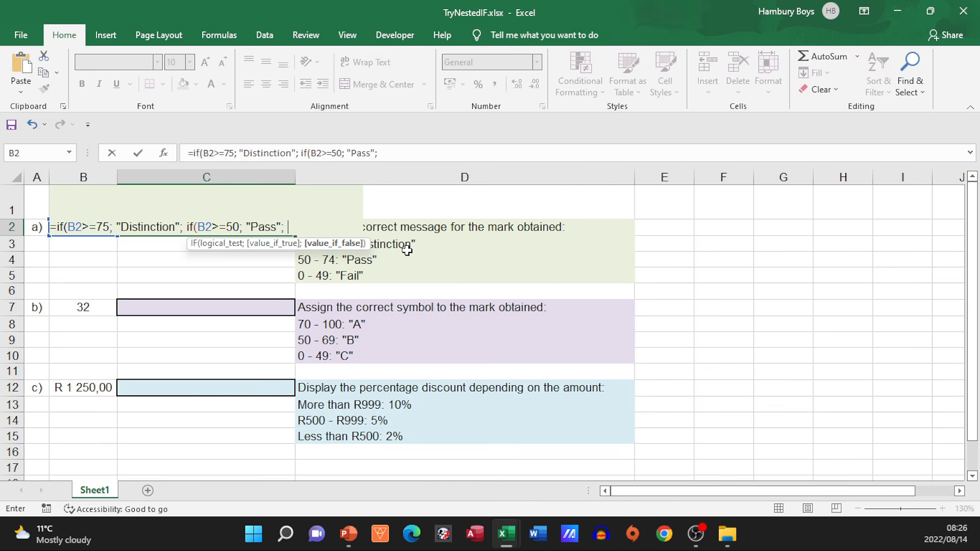
{"action": "type", "text": " \"Fail\")"}
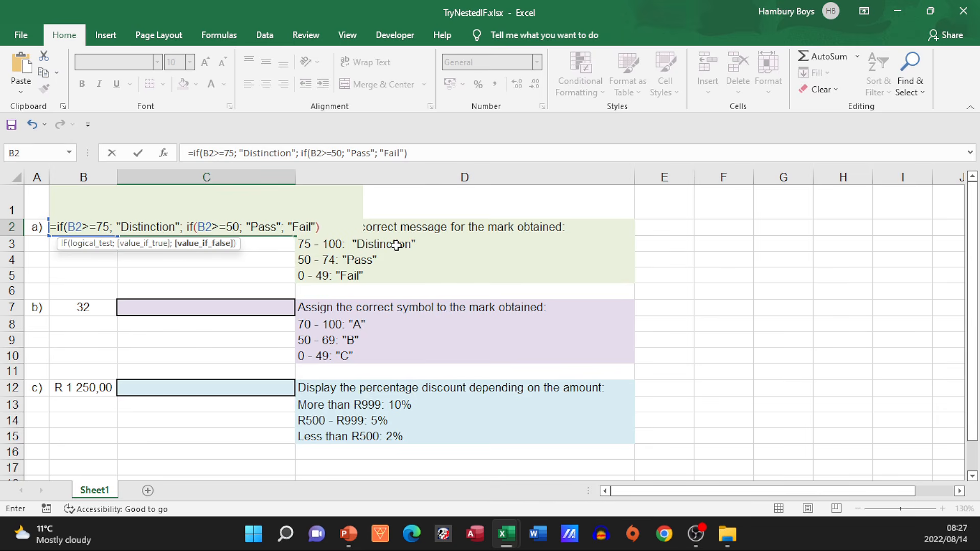
{"action": "type", "text": ")"}
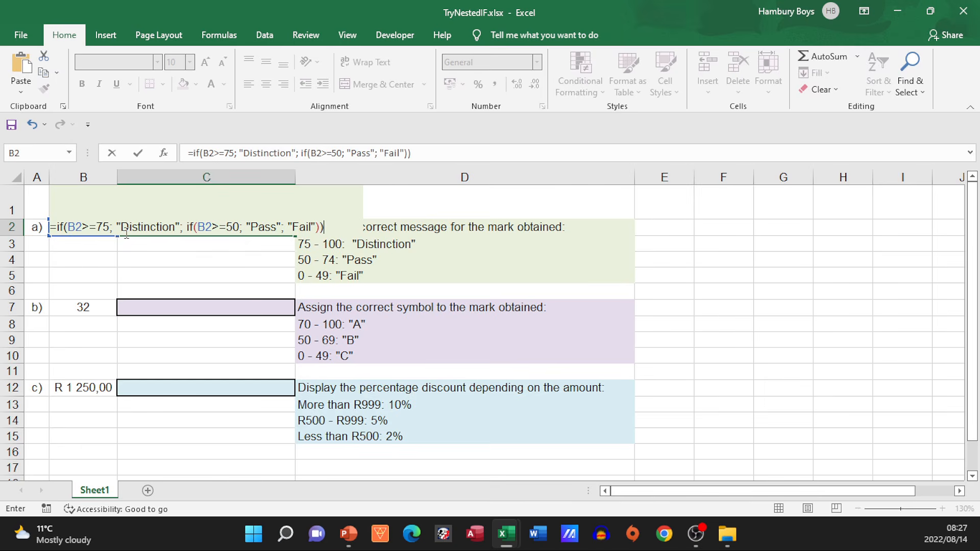
{"action": "key", "text": "Return"}
{"action": "left_click", "coordinate": [142, 272]}
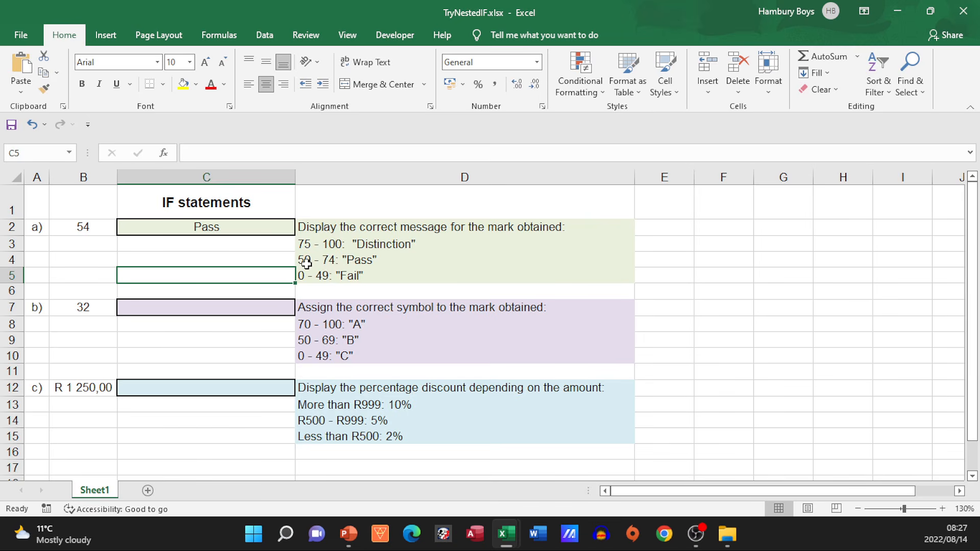
{"action": "left_click", "coordinate": [217, 310]}
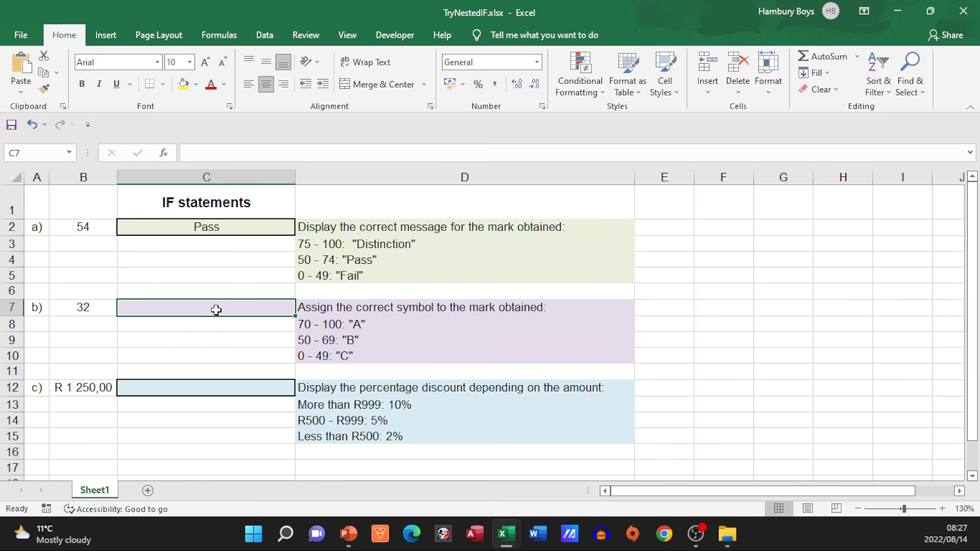
{"action": "scroll", "coordinate": [314, 332], "scroll_direction": "down", "scroll_amount": 1}
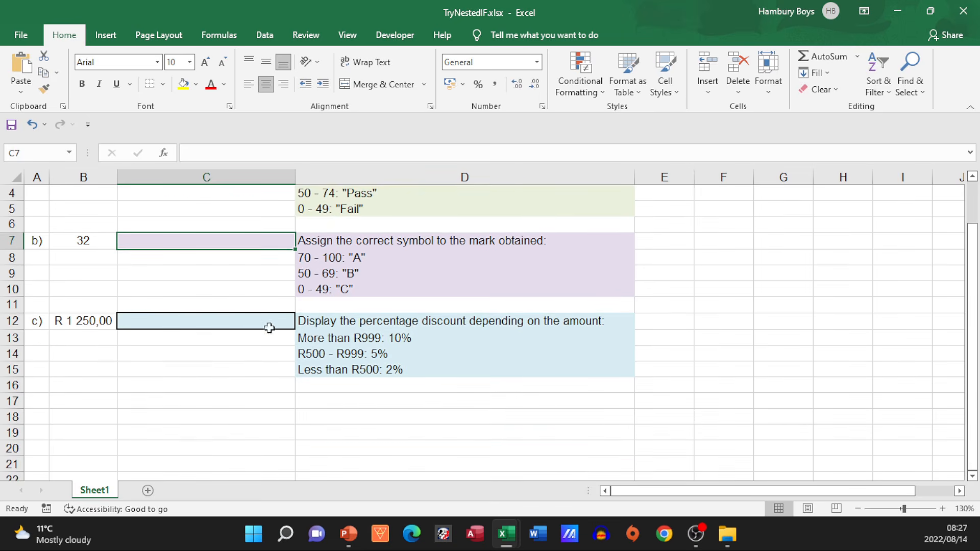
{"action": "scroll", "coordinate": [267, 350], "scroll_direction": "up", "scroll_amount": 1}
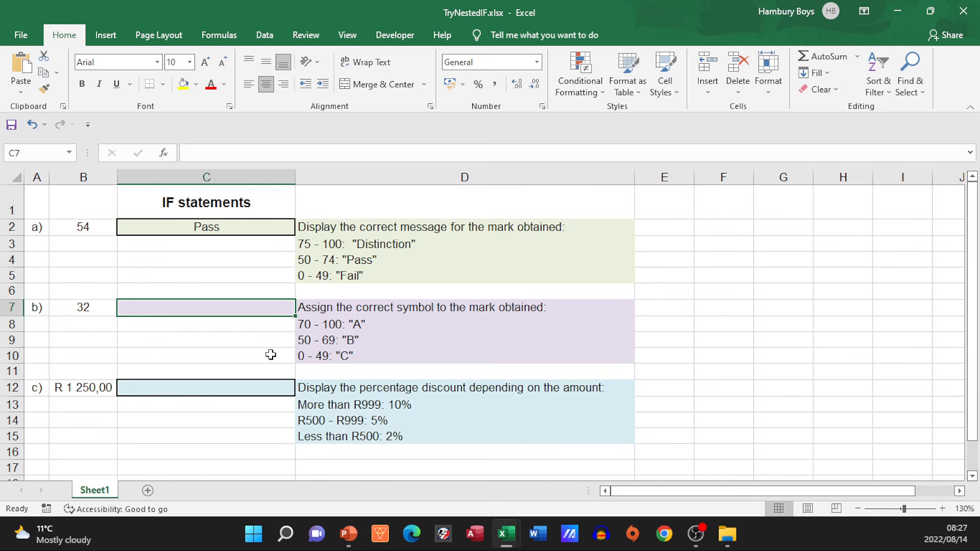
Step: In cell C12, begin an IF formula that returns "10%" when the amount in B12 is >999
{"action": "left_click", "coordinate": [237, 389]}
{"action": "scroll", "coordinate": [475, 371], "scroll_direction": "down", "scroll_amount": 3}
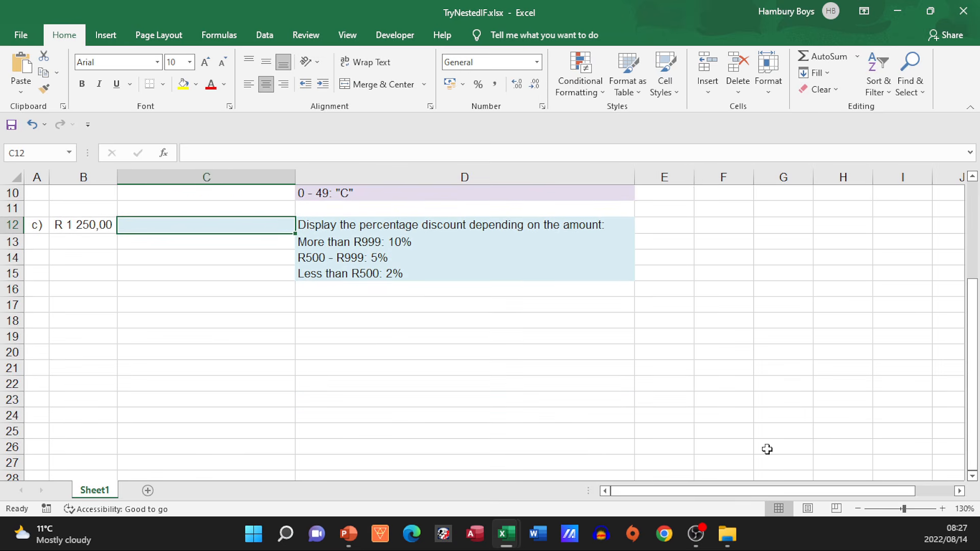
{"action": "left_click", "coordinate": [943, 509]}
{"action": "left_click", "coordinate": [944, 509]}
{"action": "left_click", "coordinate": [943, 509]}
{"action": "left_click", "coordinate": [943, 509]}
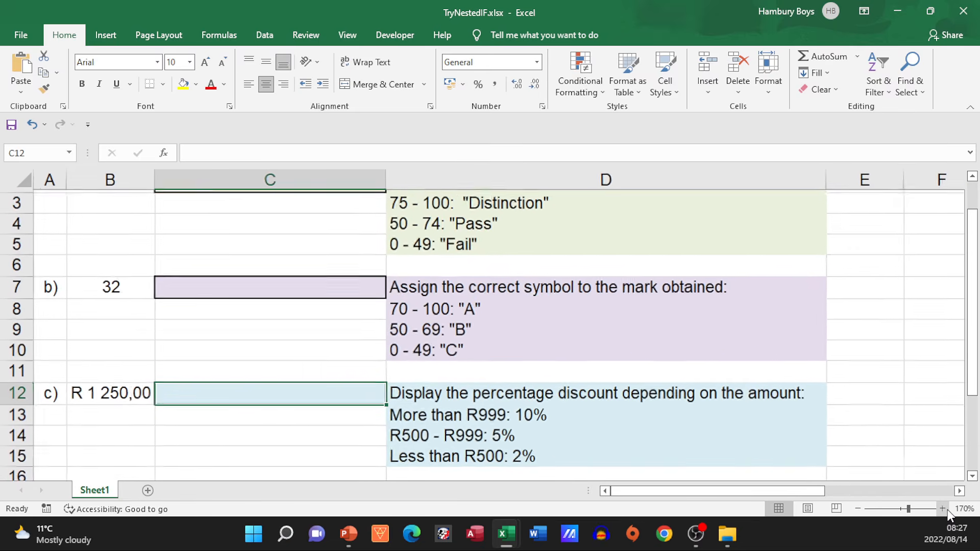
{"action": "scroll", "coordinate": [838, 440], "scroll_direction": "down", "scroll_amount": 1}
{"action": "left_click", "coordinate": [322, 374]}
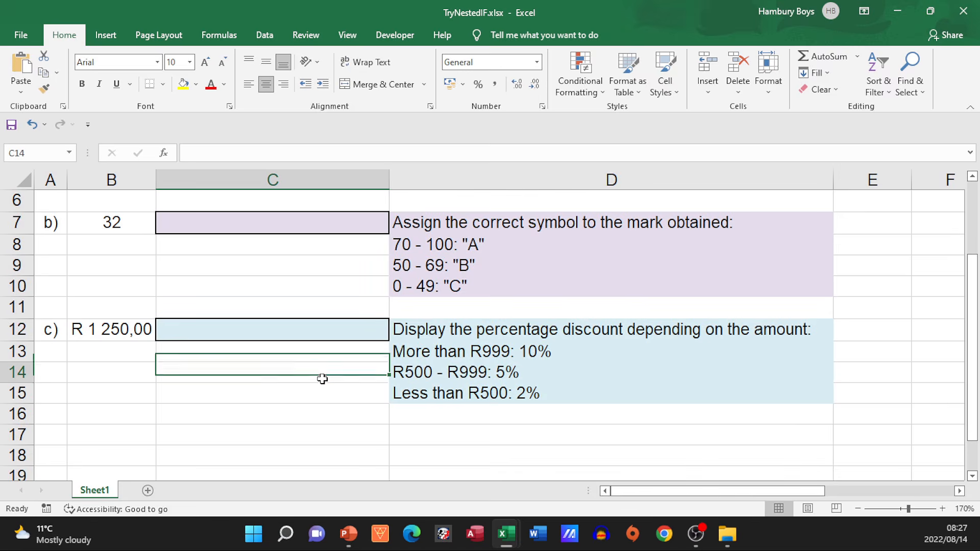
{"action": "left_click", "coordinate": [249, 336]}
{"action": "type", "text": "=if"}
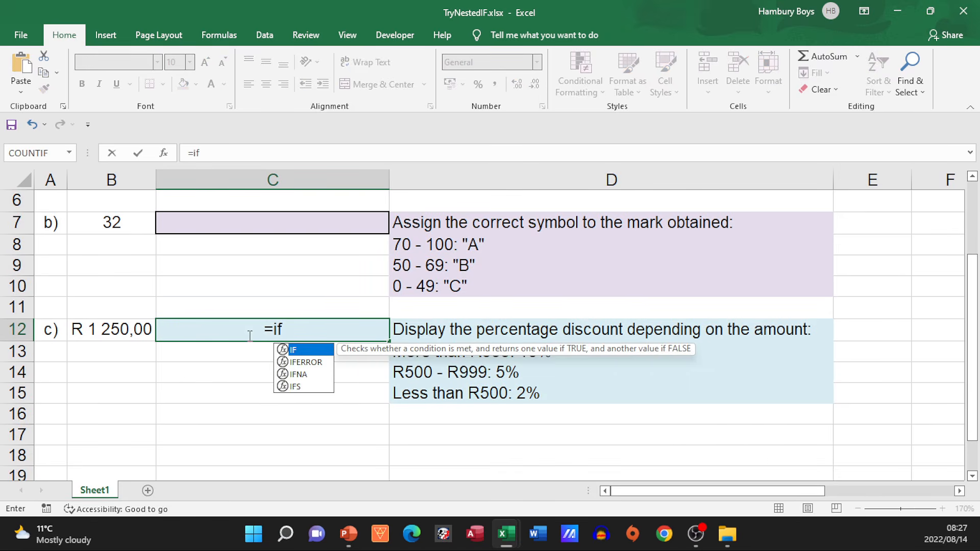
{"action": "key", "text": "Escape"}
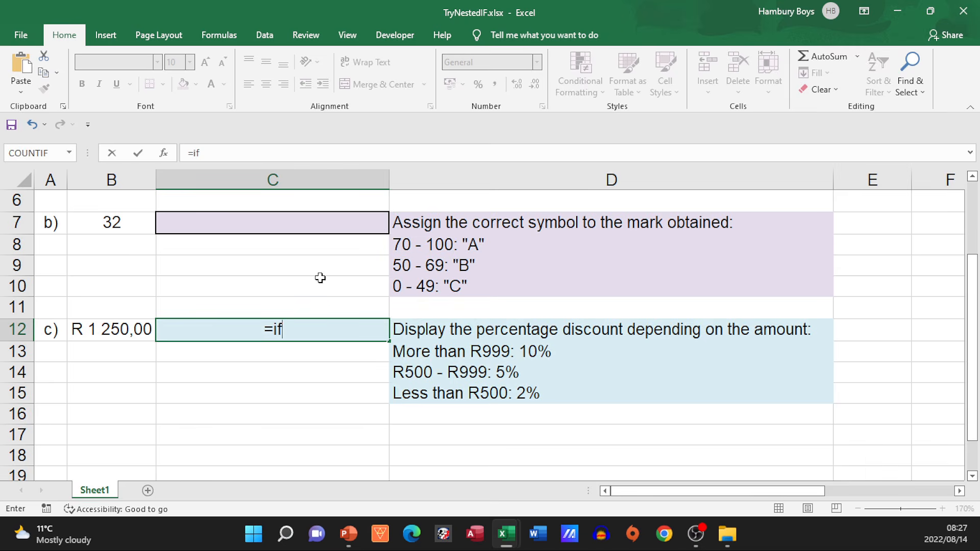
{"action": "type", "text": "("}
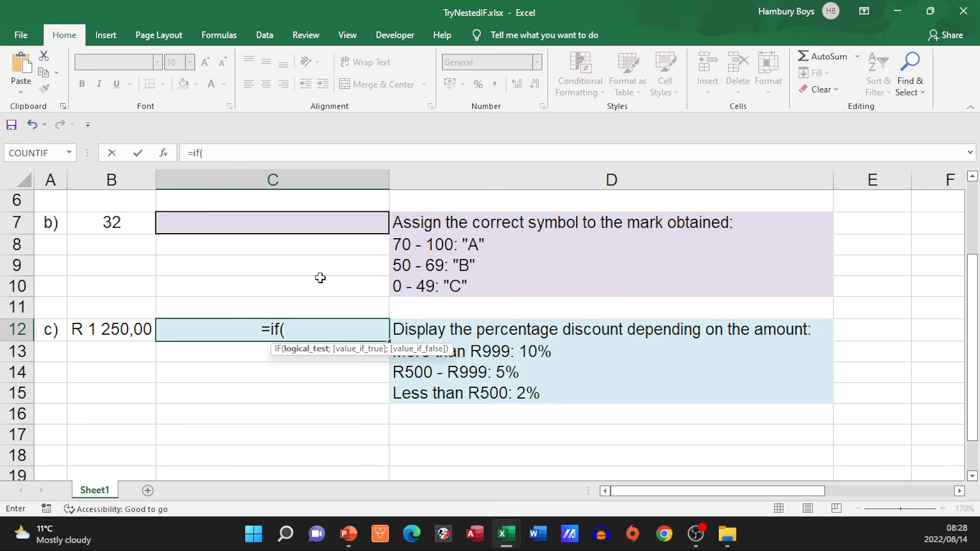
{"action": "left_click", "coordinate": [130, 329]}
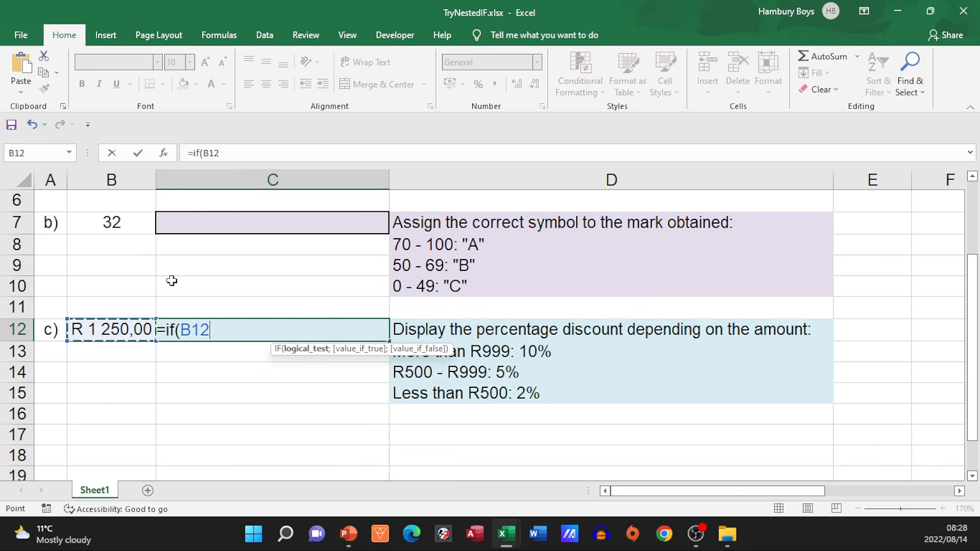
{"action": "type", "text": ">"}
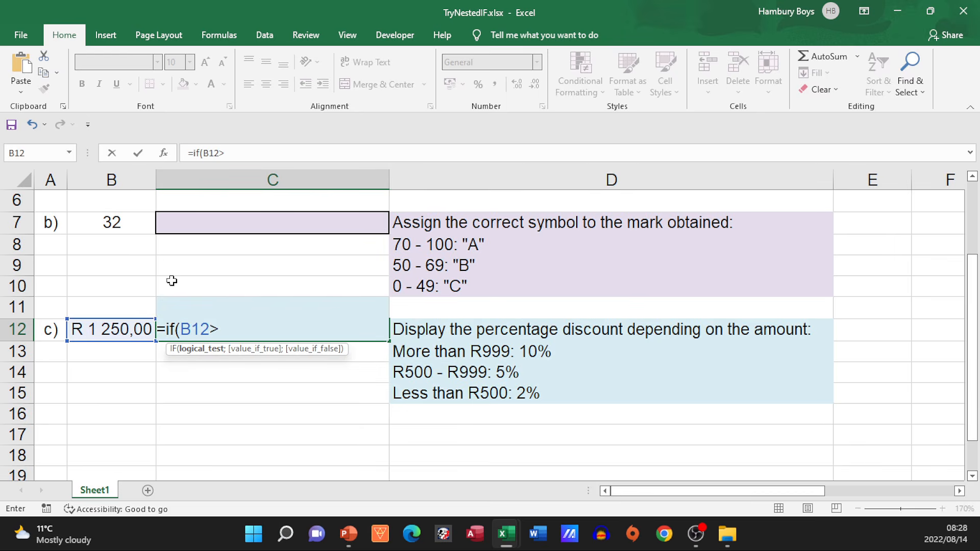
{"action": "type", "text": "999; "}
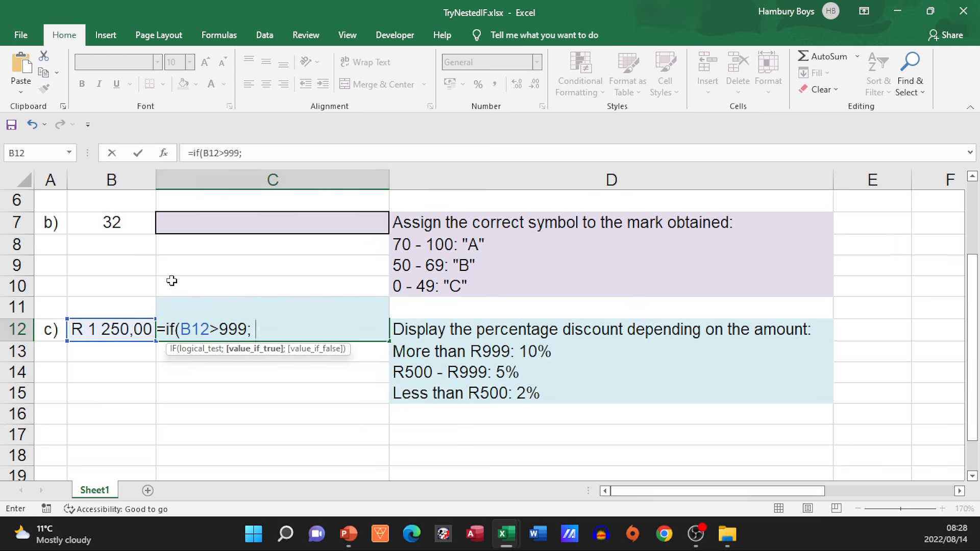
{"action": "type", "text": "\"10%\";"}
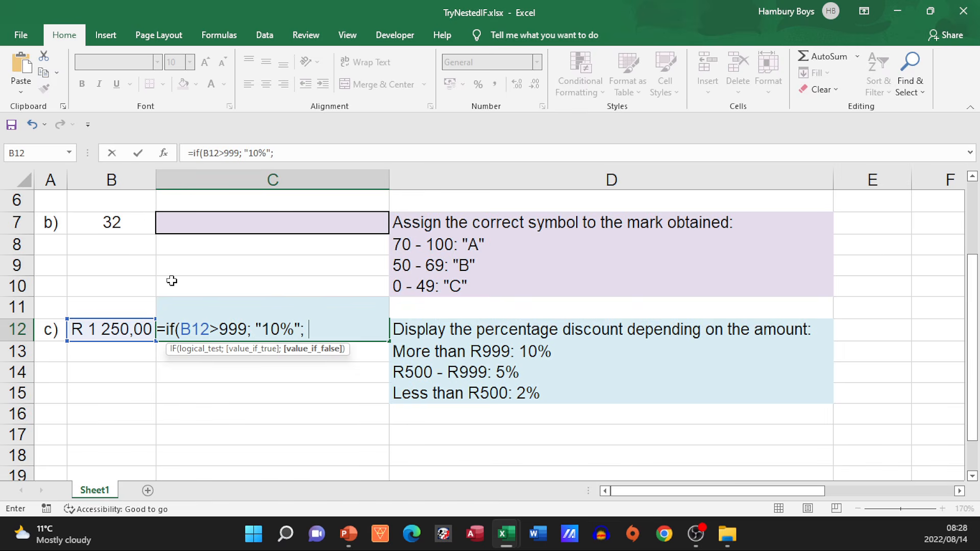
Step: Complete the C12 formula with a nested IF that returns "5%" when B12>=500 and "2%" otherwise
{"action": "type", "text": " if("}
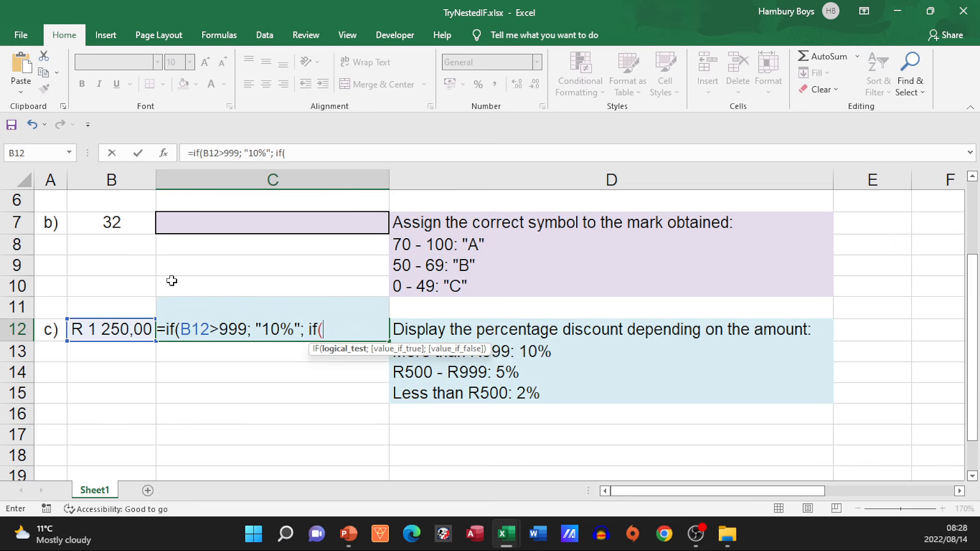
{"action": "type", "text": "B12"}
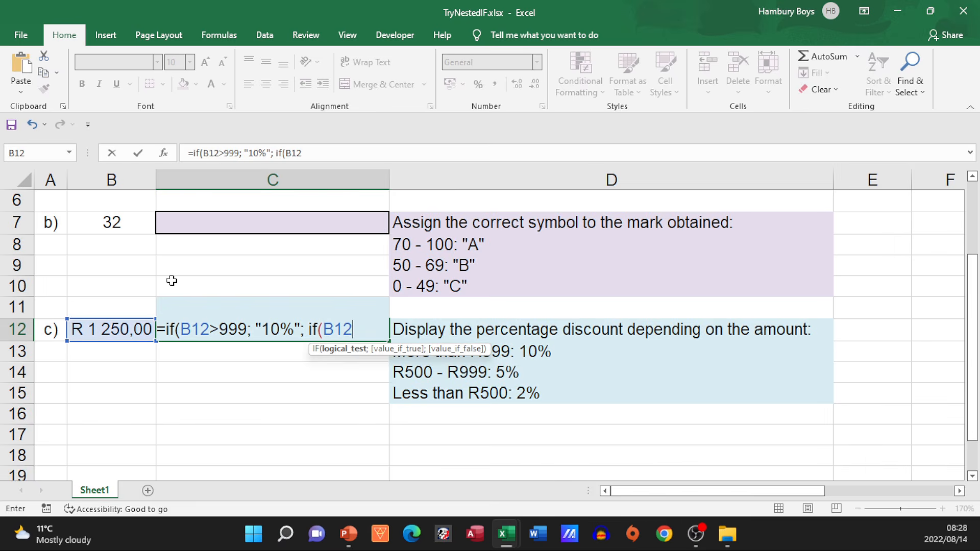
{"action": "type", "text": ">=500"}
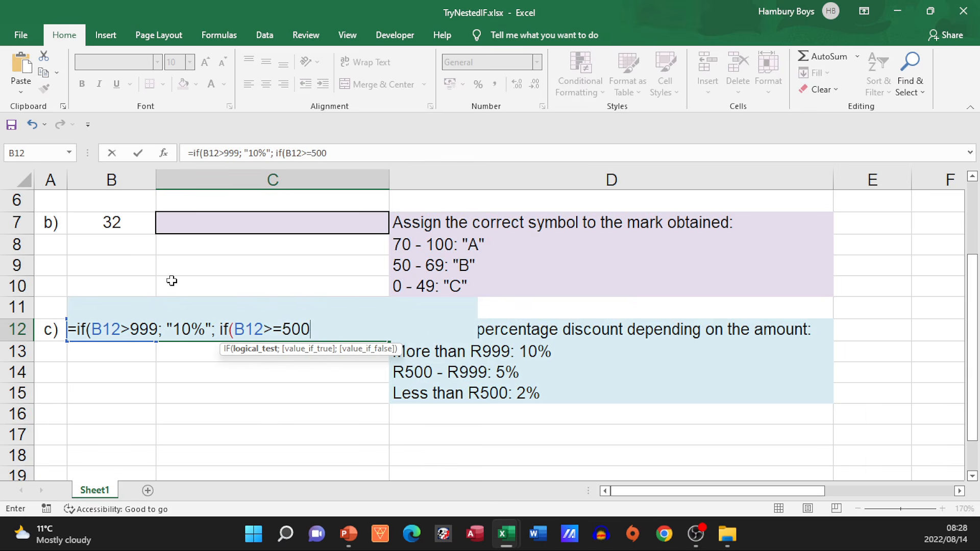
{"action": "type", "text": "; "}
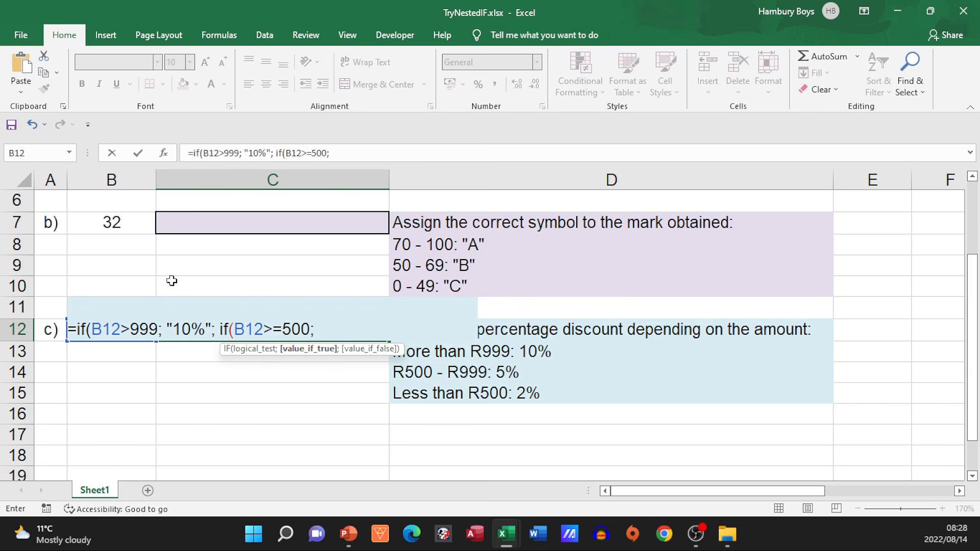
{"action": "type", "text": "\"5%\"; "}
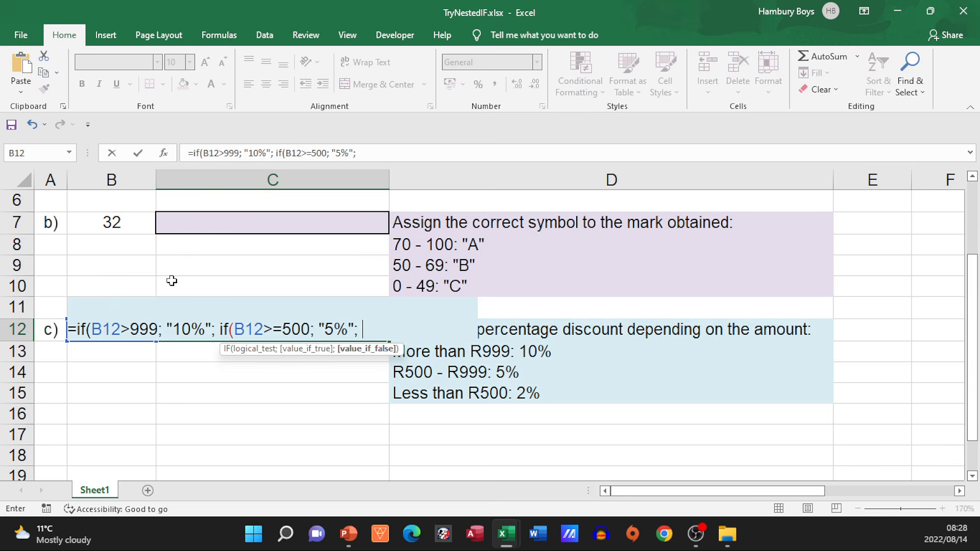
{"action": "type", "text": "\"2%\"))"}
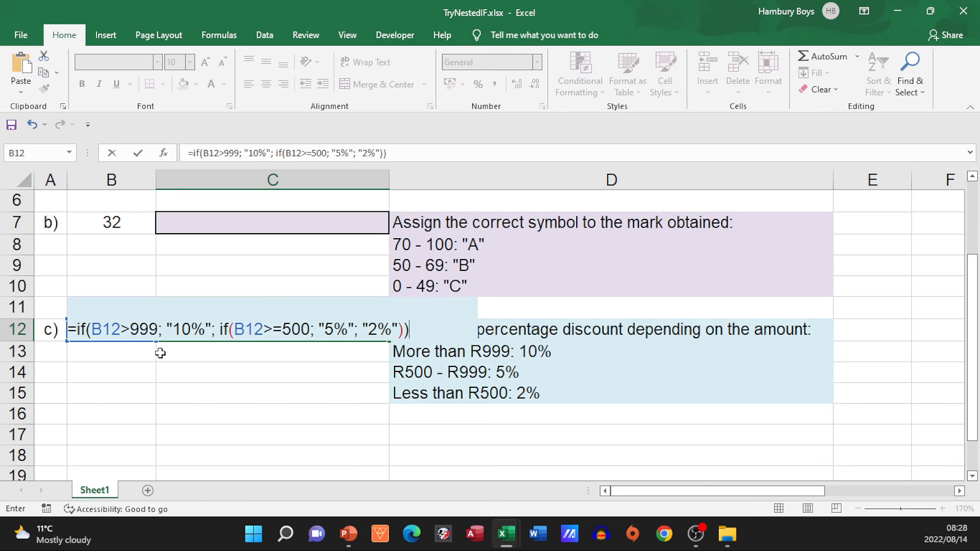
{"action": "key", "text": "Return"}
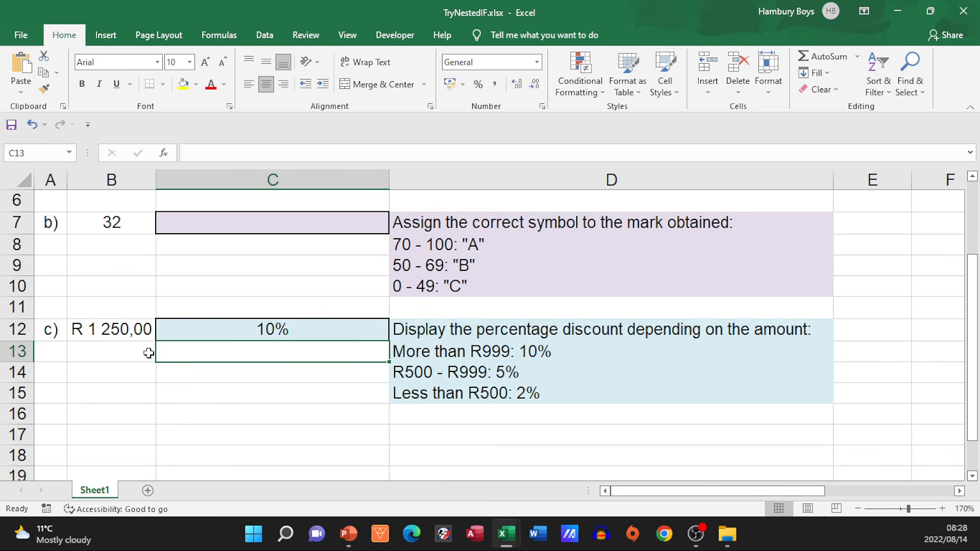
{"action": "left_click", "coordinate": [205, 386]}
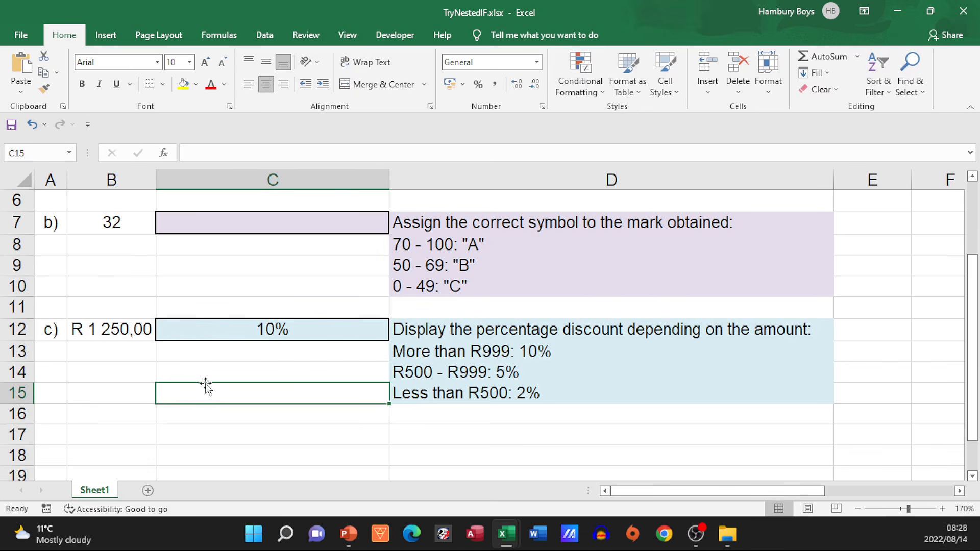
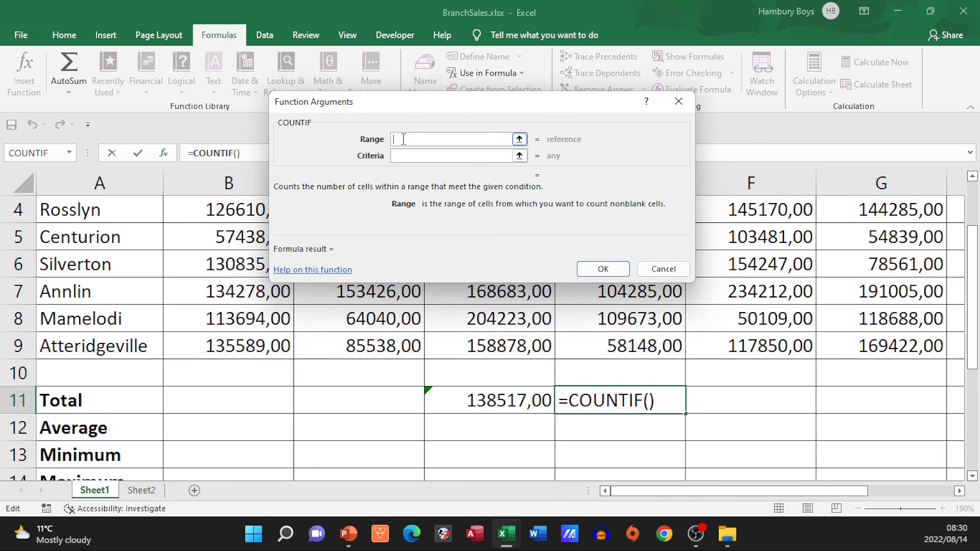
Step: Review the criteria argument of the COUNTIF function in cell E11 and cancel the function
{"action": "left_click", "coordinate": [403, 155]}
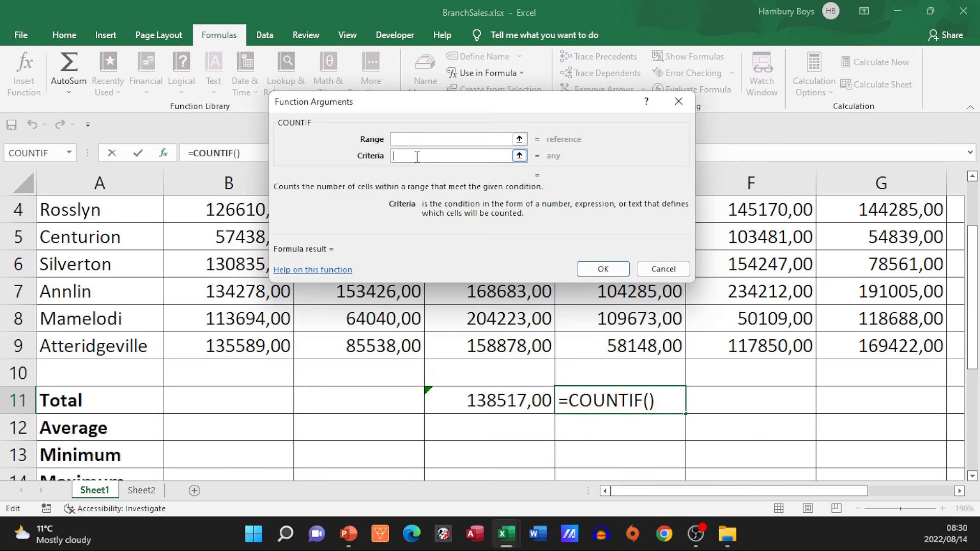
{"action": "left_click", "coordinate": [653, 270]}
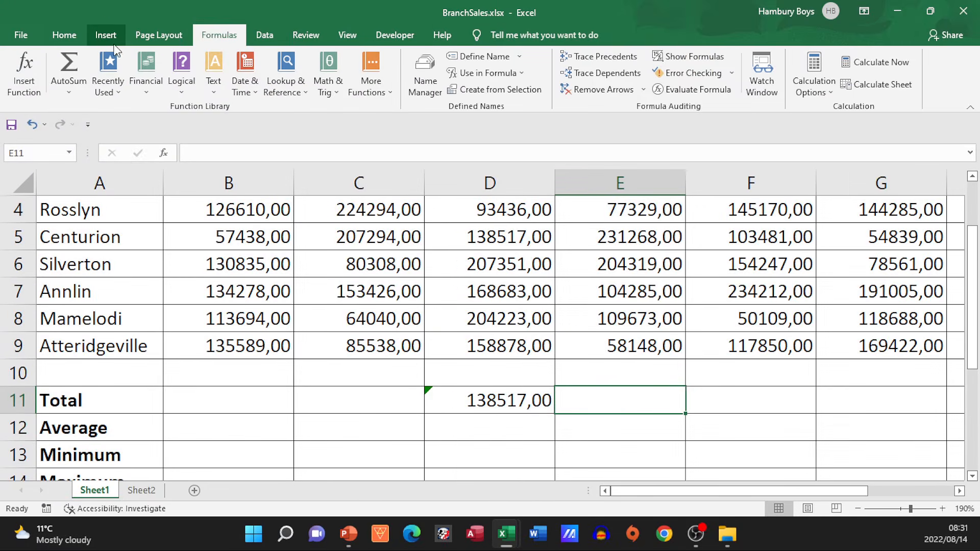
Step: Select the April sales cells E3:E10
{"action": "left_click", "coordinate": [79, 33]}
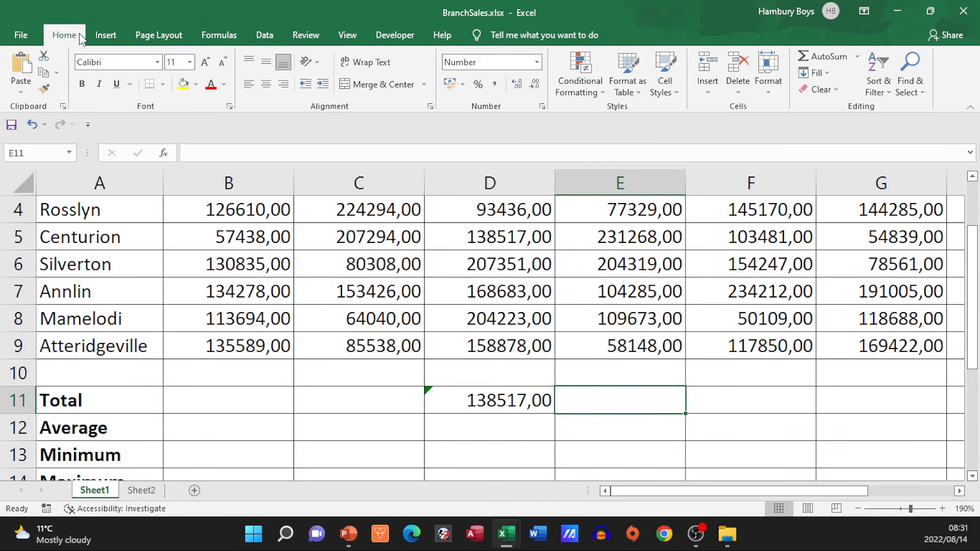
{"action": "scroll", "coordinate": [644, 298], "scroll_direction": "up", "scroll_amount": 1}
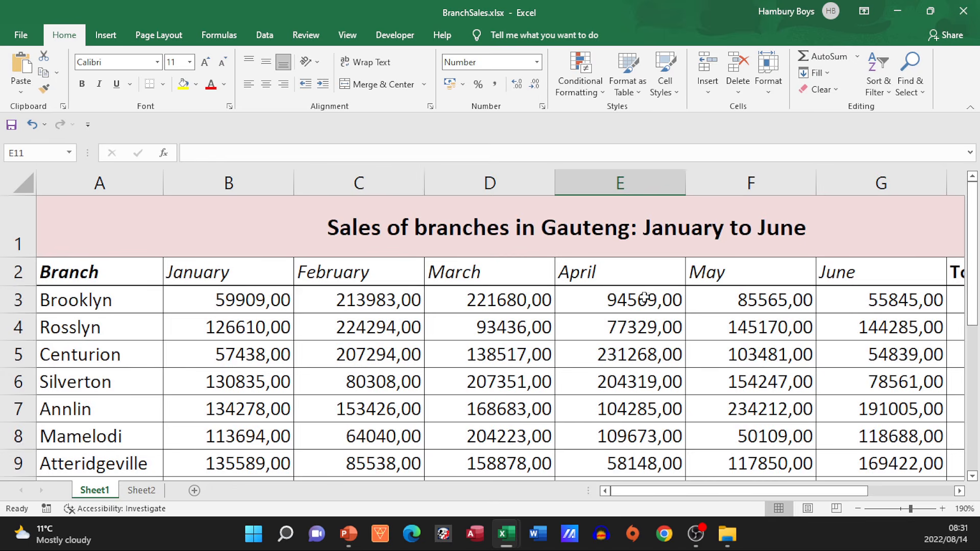
{"action": "left_click_drag", "start_coordinate": [645, 300], "coordinate": [642, 479]}
{"action": "scroll", "coordinate": [636, 412], "scroll_direction": "down", "scroll_amount": 1}
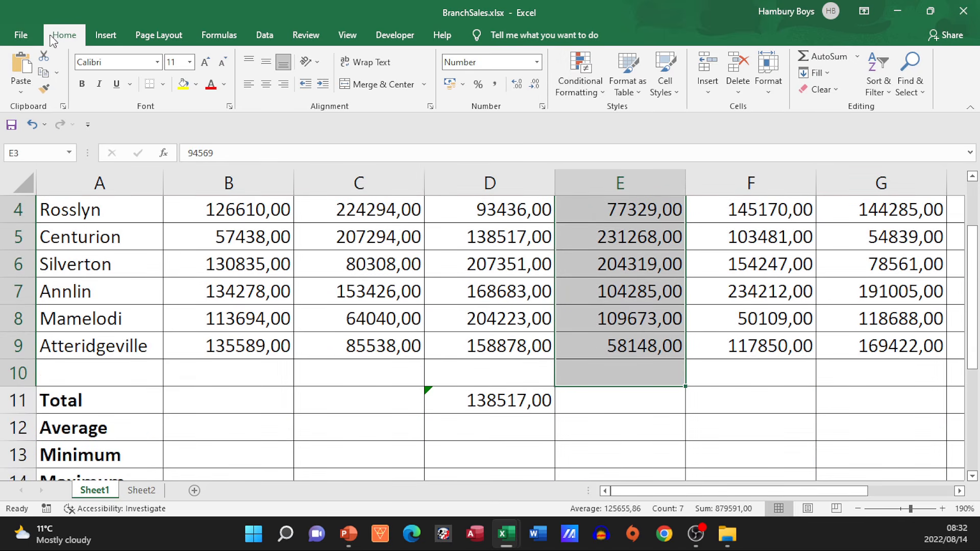
Step: Examine the conditional formatting rule categories and the Conditional Formatting Rules Manager for the selected April cells
{"action": "left_click", "coordinate": [567, 88]}
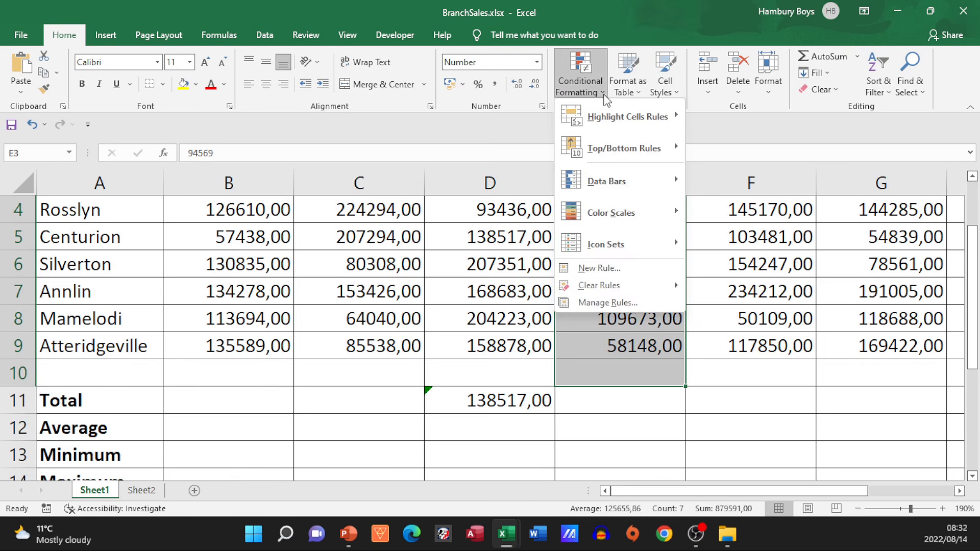
{"action": "mouse_move", "coordinate": [617, 184]}
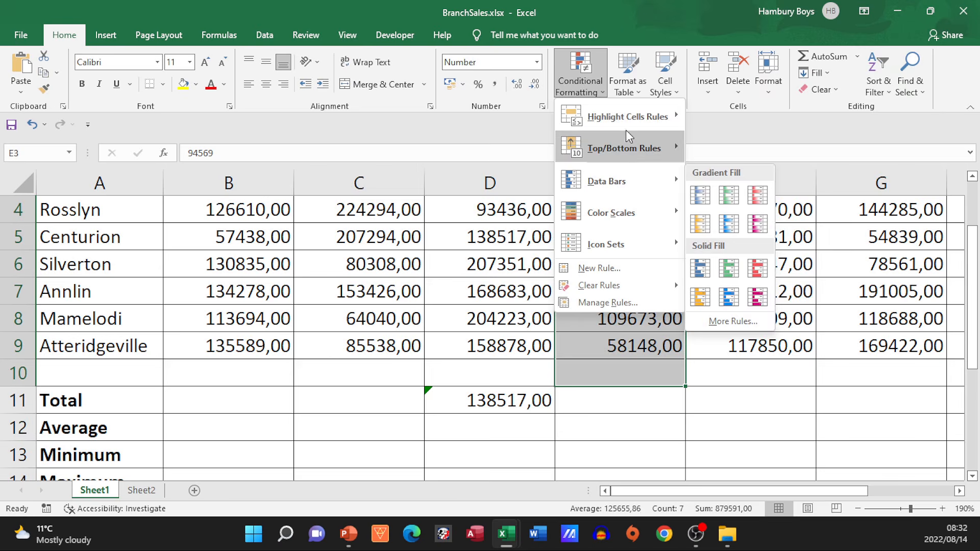
{"action": "mouse_move", "coordinate": [630, 118]}
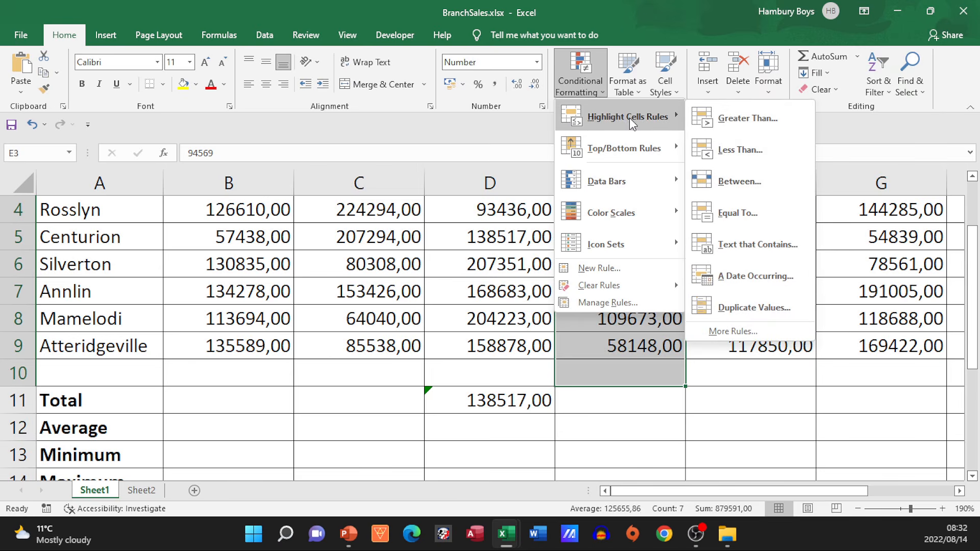
{"action": "mouse_move", "coordinate": [639, 148]}
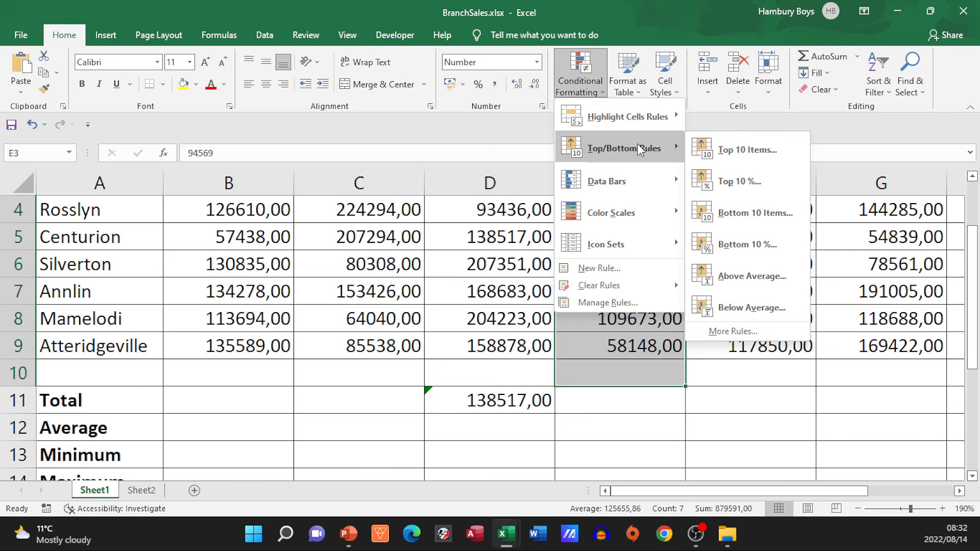
{"action": "mouse_move", "coordinate": [645, 175]}
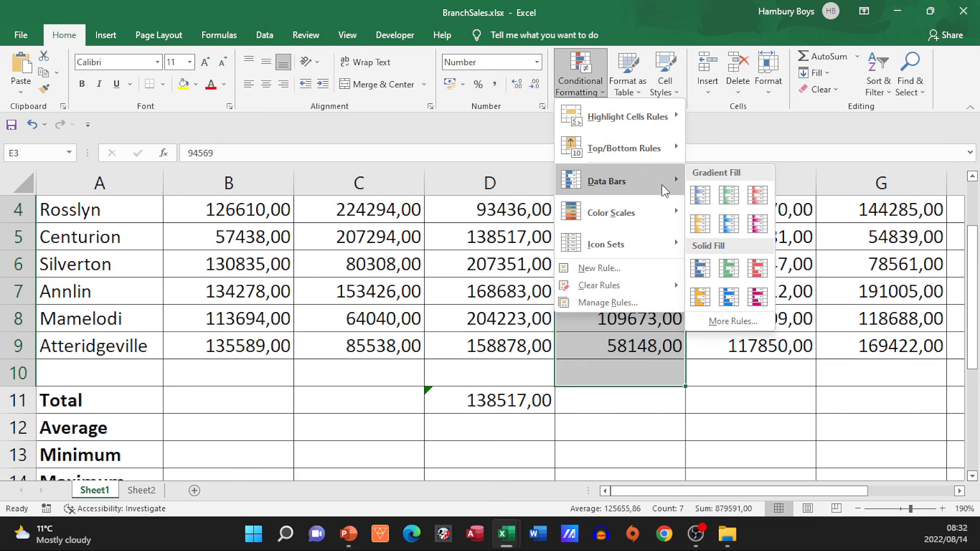
{"action": "mouse_move", "coordinate": [658, 214]}
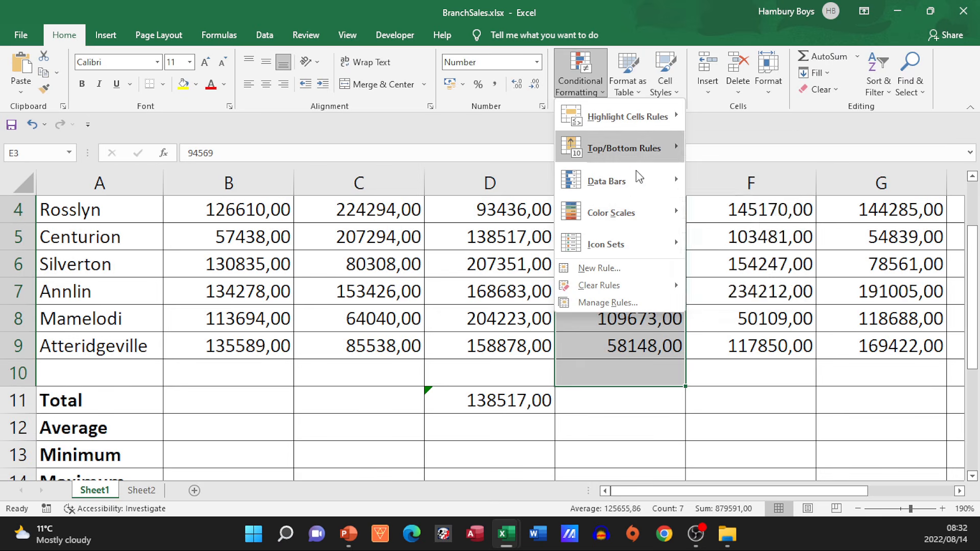
{"action": "mouse_move", "coordinate": [641, 240]}
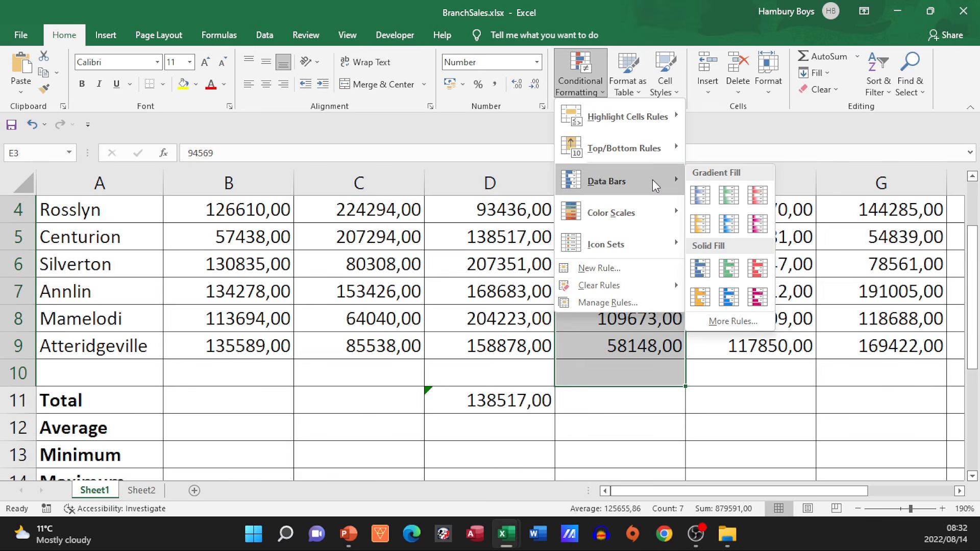
{"action": "mouse_move", "coordinate": [633, 288]}
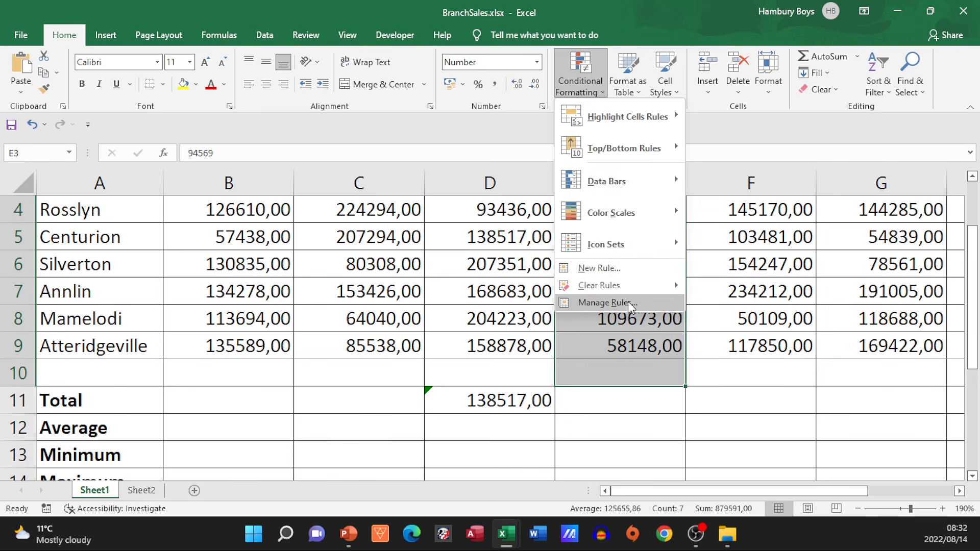
{"action": "left_click", "coordinate": [628, 301]}
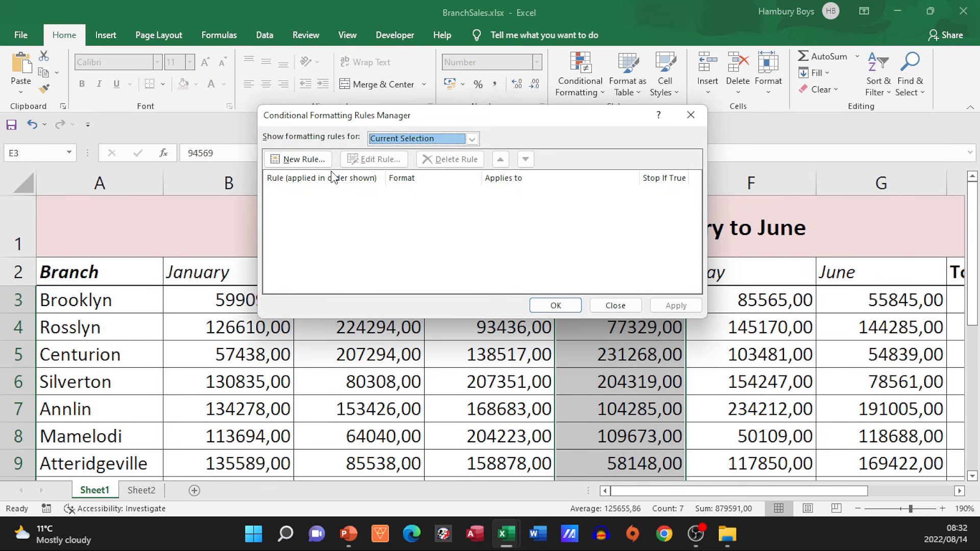
{"action": "left_click", "coordinate": [617, 306]}
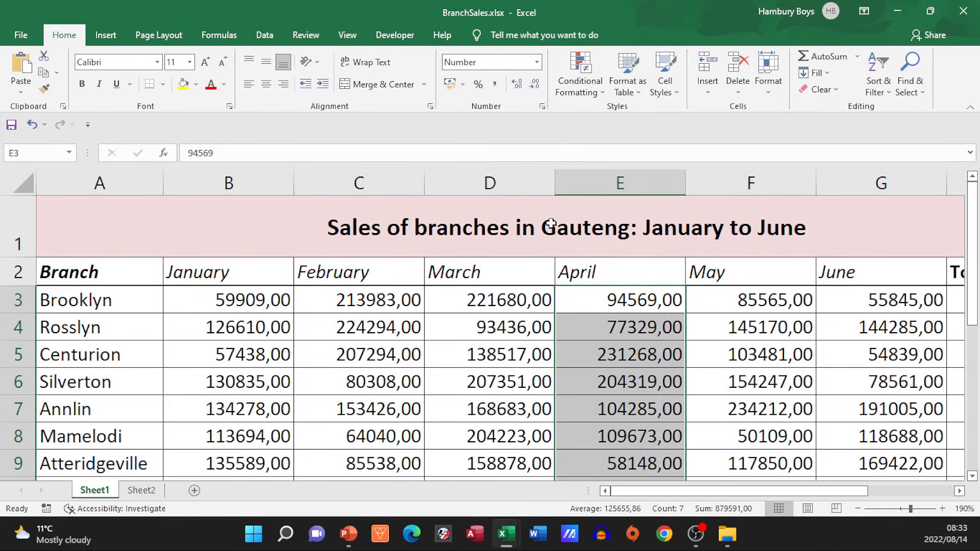
Step: Examine the cell value conditions and format options for a new "Format only cells that contain" rule, and close it without applying
{"action": "left_click", "coordinate": [580, 77]}
{"action": "mouse_move", "coordinate": [586, 116]}
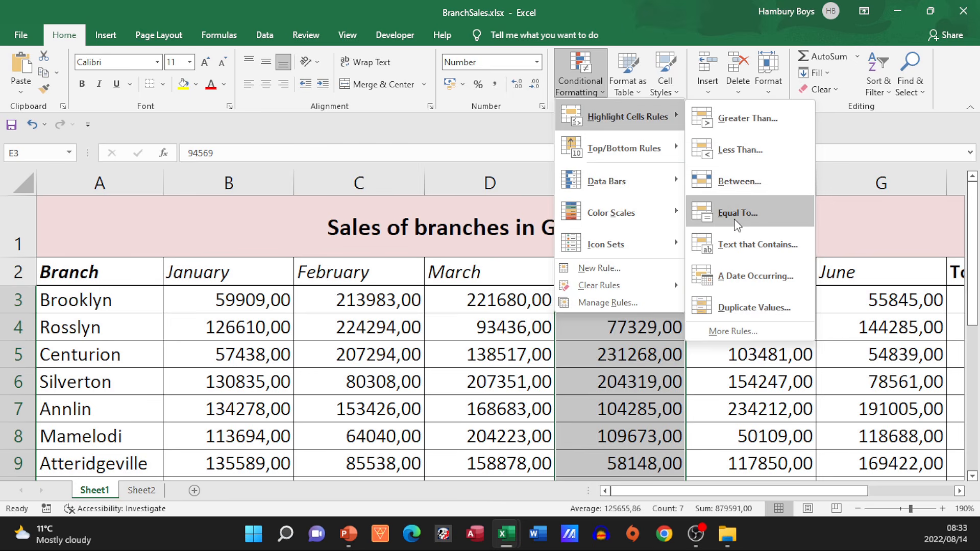
{"action": "left_click", "coordinate": [725, 331]}
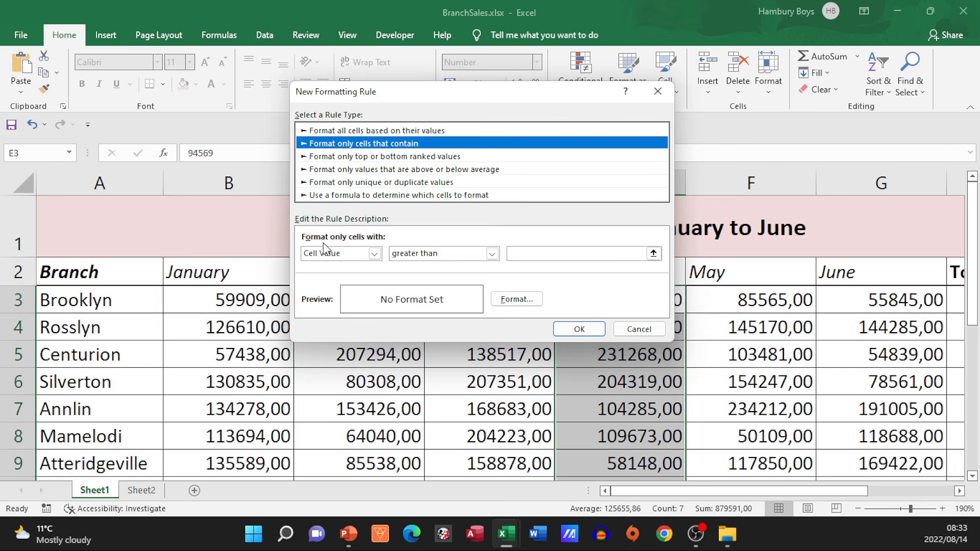
{"action": "left_click", "coordinate": [374, 253]}
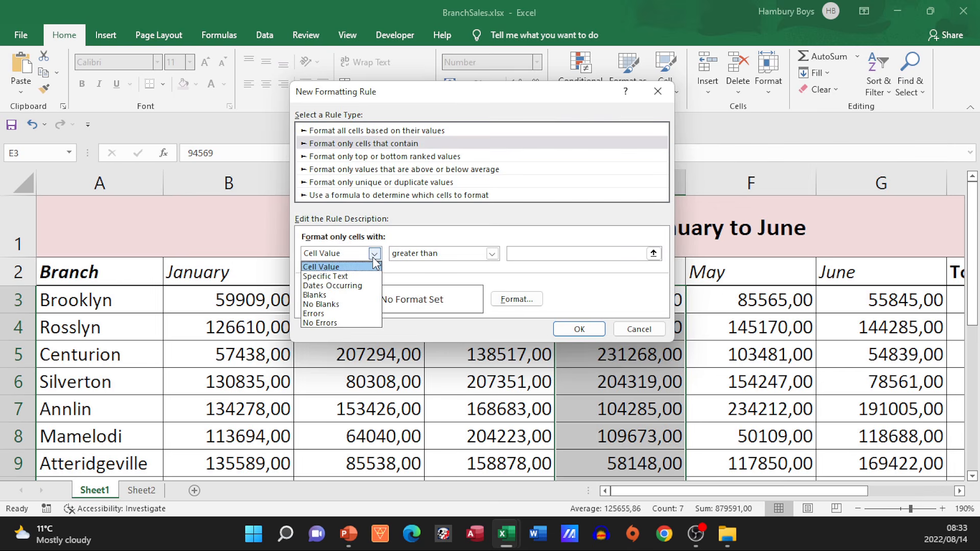
{"action": "left_click", "coordinate": [326, 267]}
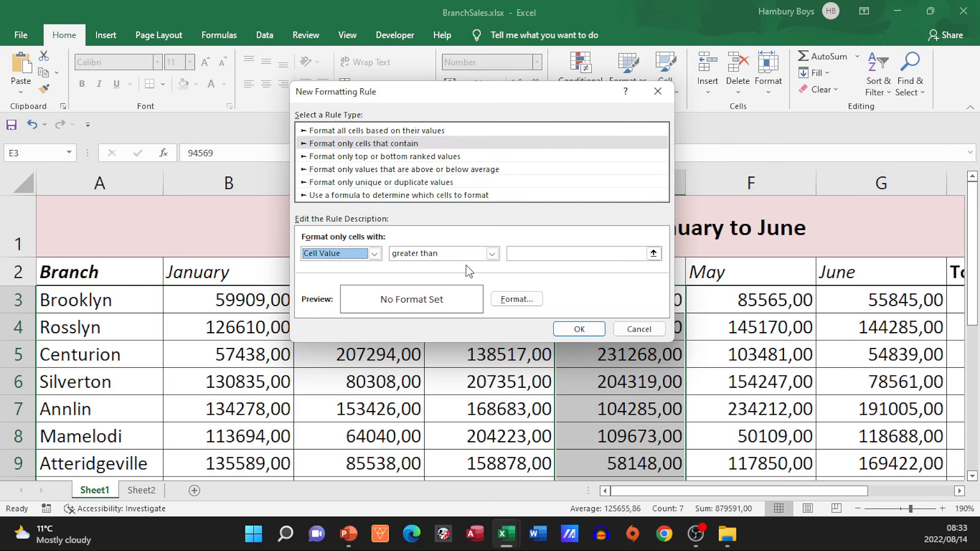
{"action": "left_click", "coordinate": [495, 258]}
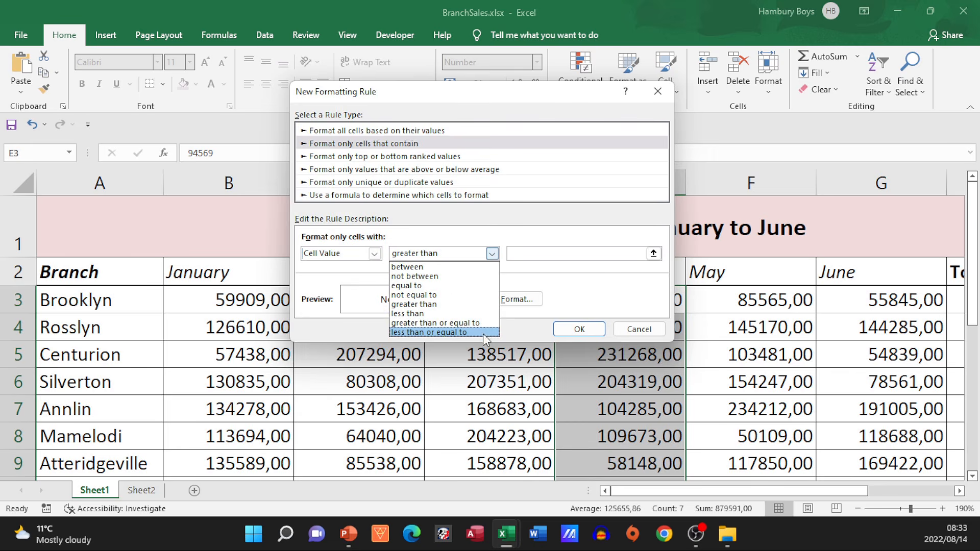
{"action": "left_click", "coordinate": [560, 277]}
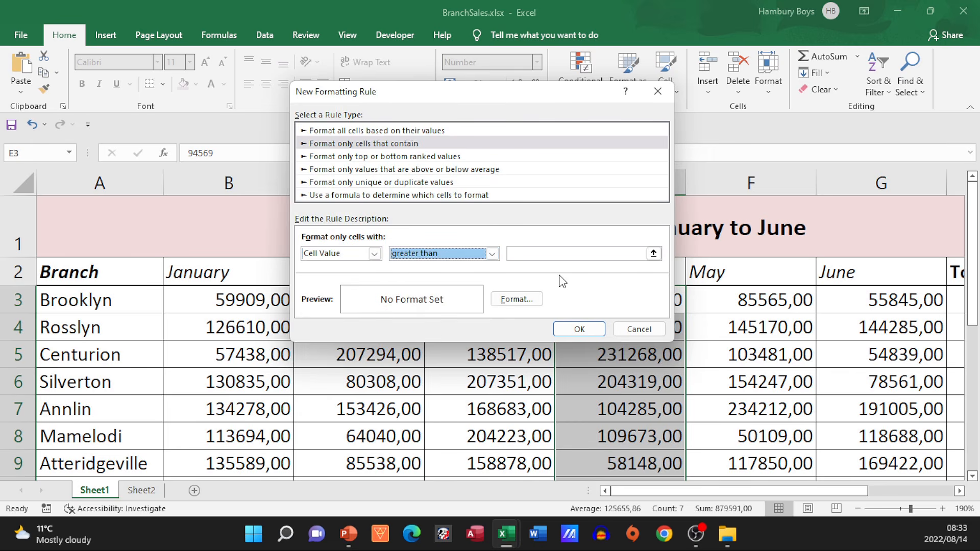
{"action": "left_click", "coordinate": [531, 300]}
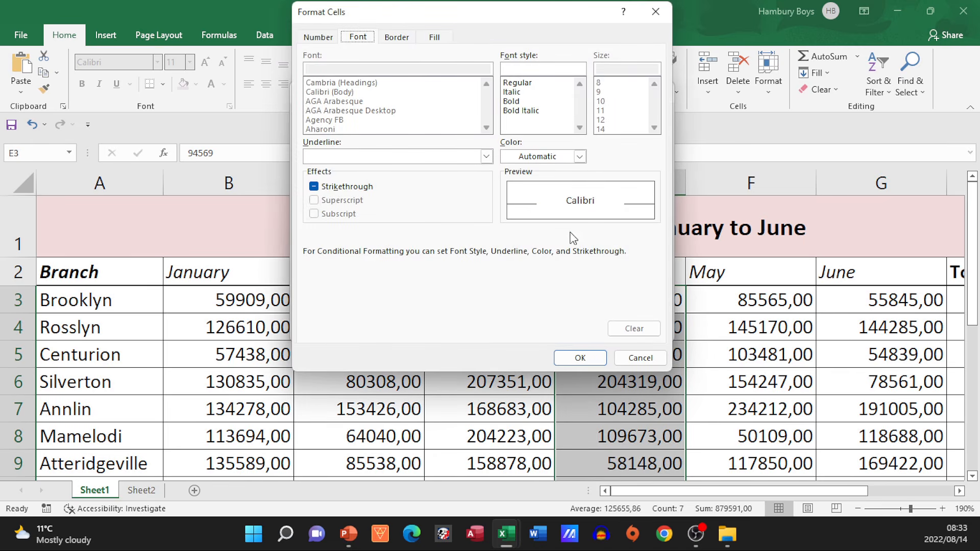
{"action": "left_click", "coordinate": [640, 358]}
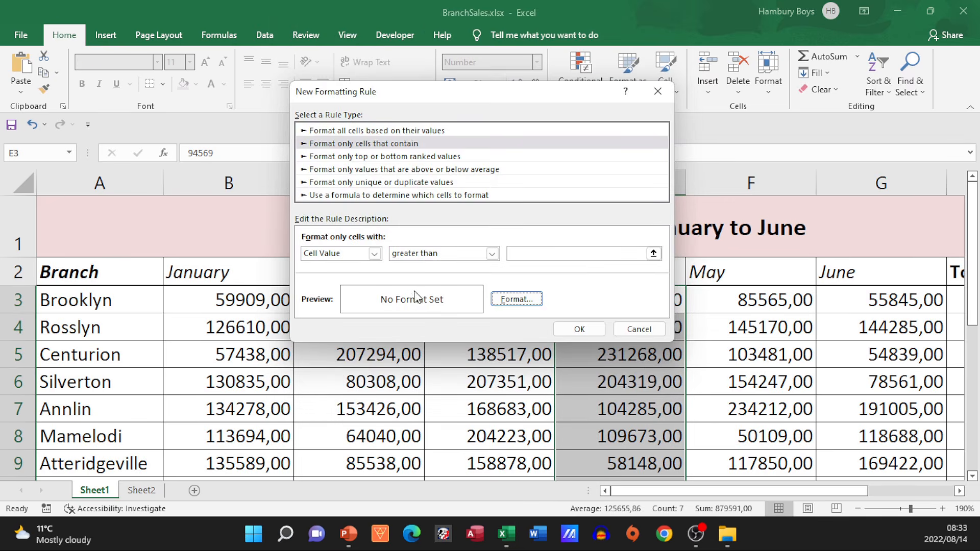
{"action": "left_click", "coordinate": [632, 333]}
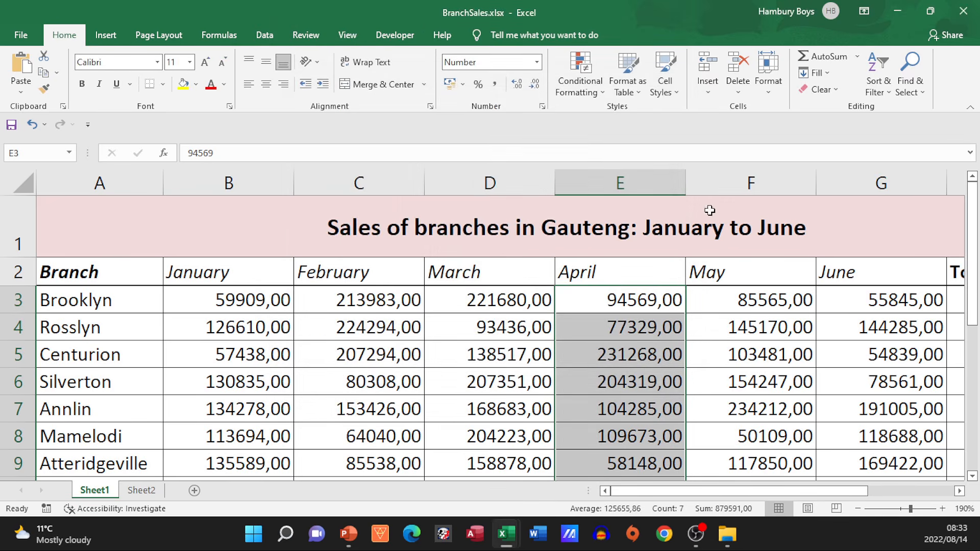
{"action": "left_click_drag", "start_coordinate": [716, 5], "coordinate": [0, 97]}
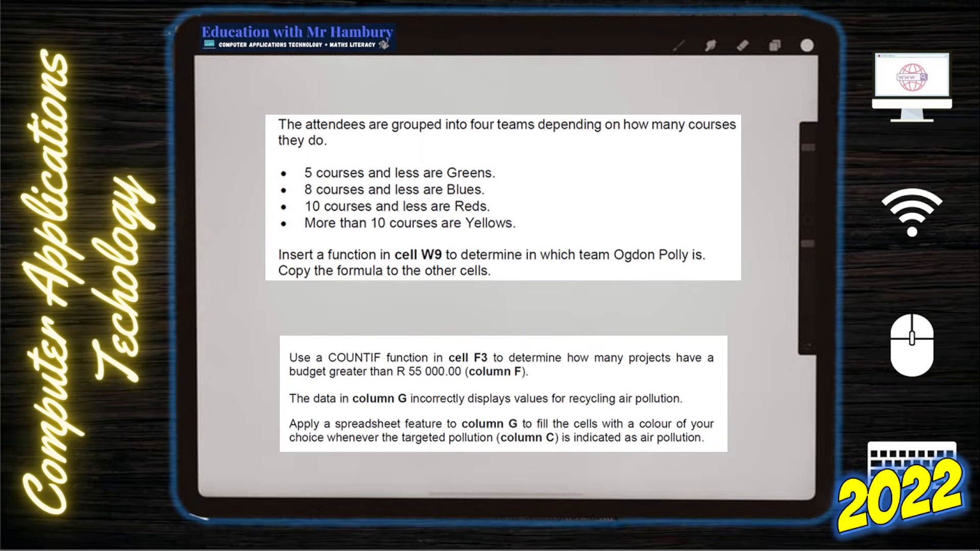
{"action": "left_click", "coordinate": [370, 261]}
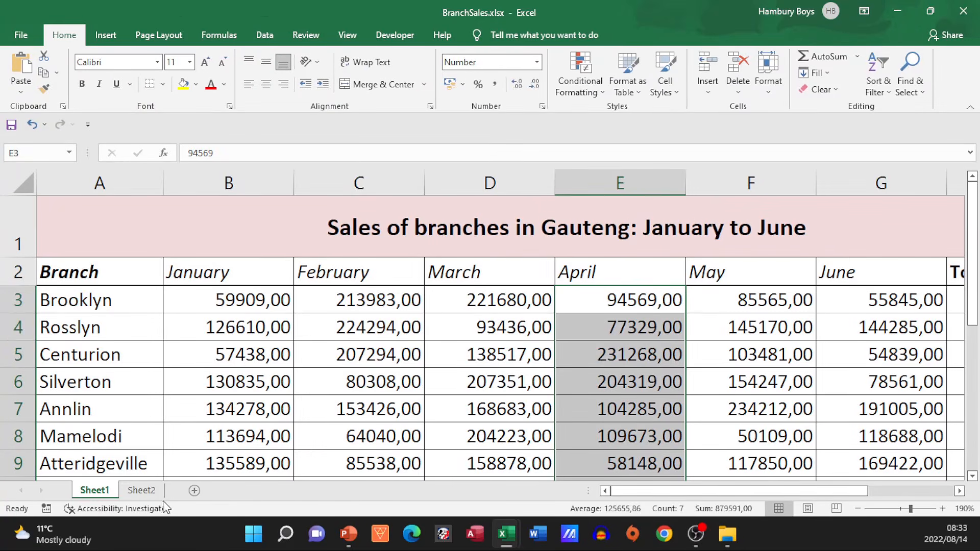
Step: Enter the date 08/08/2022 in cell D4 of Sheet2 and fit column D's width to its content
{"action": "left_click", "coordinate": [143, 491]}
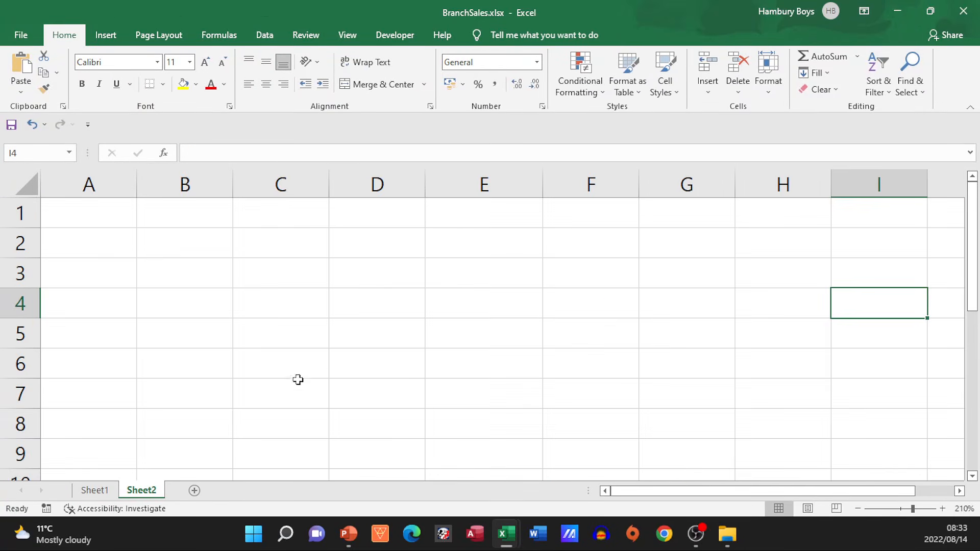
{"action": "left_click", "coordinate": [380, 289]}
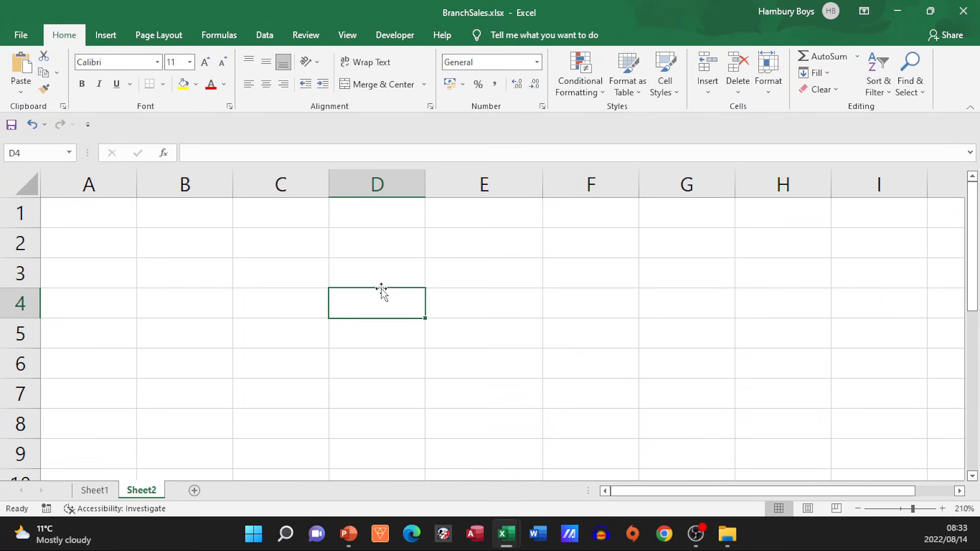
{"action": "type", "text": "08"}
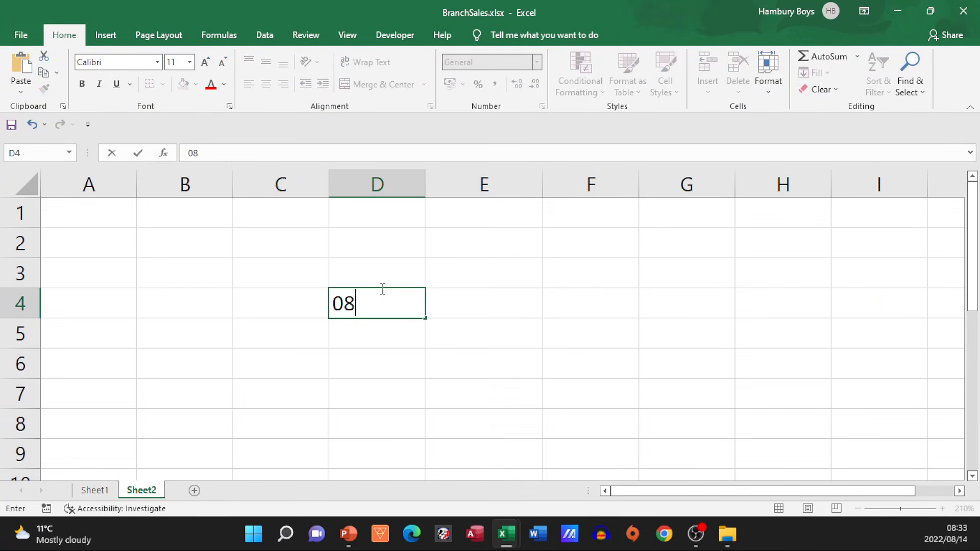
{"action": "type", "text": "/08/2022"}
{"action": "key", "text": "ctrl+Return"}
{"action": "key", "text": "Return"}
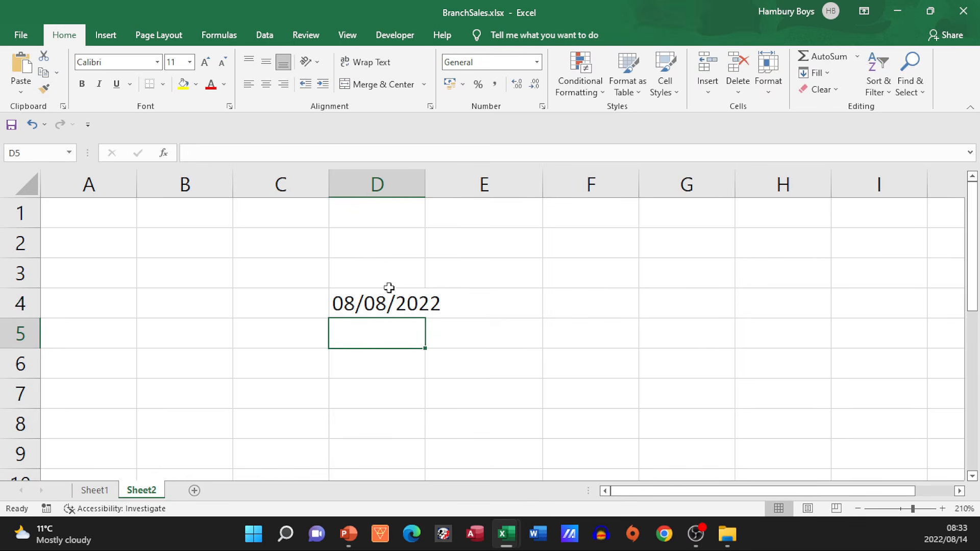
{"action": "double_click", "coordinate": [429, 190]}
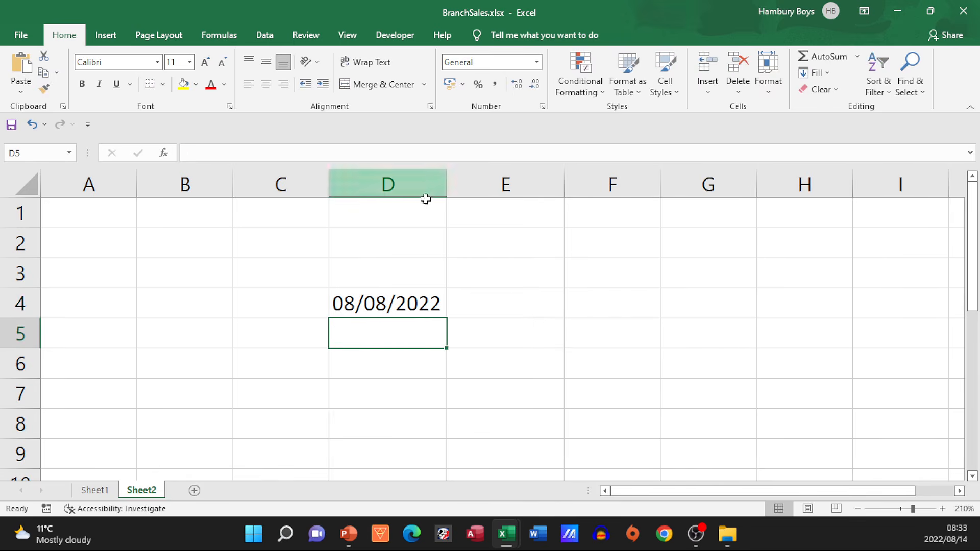
Step: Apply a custom date format to cell D4, using the dd and mmmm codes
{"action": "left_click", "coordinate": [415, 302]}
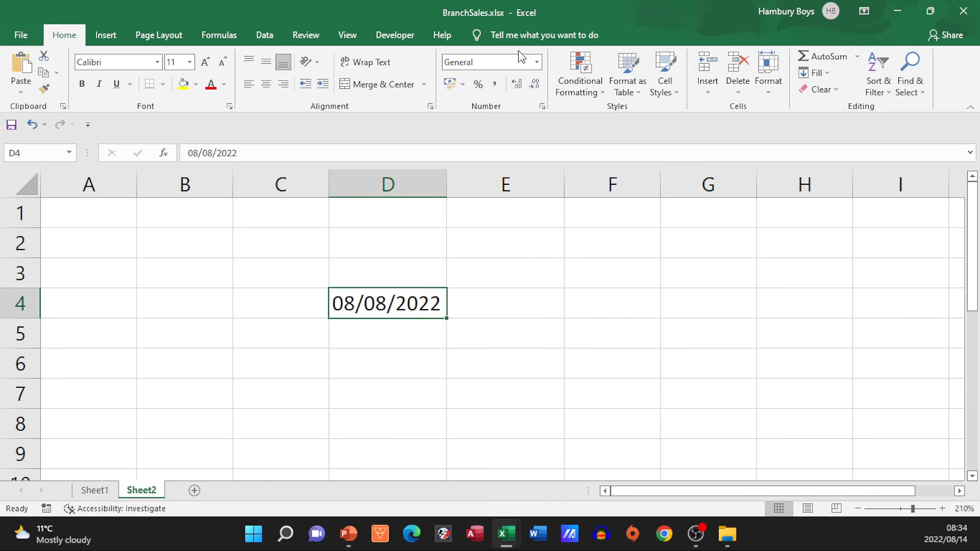
{"action": "right_click", "coordinate": [382, 294]}
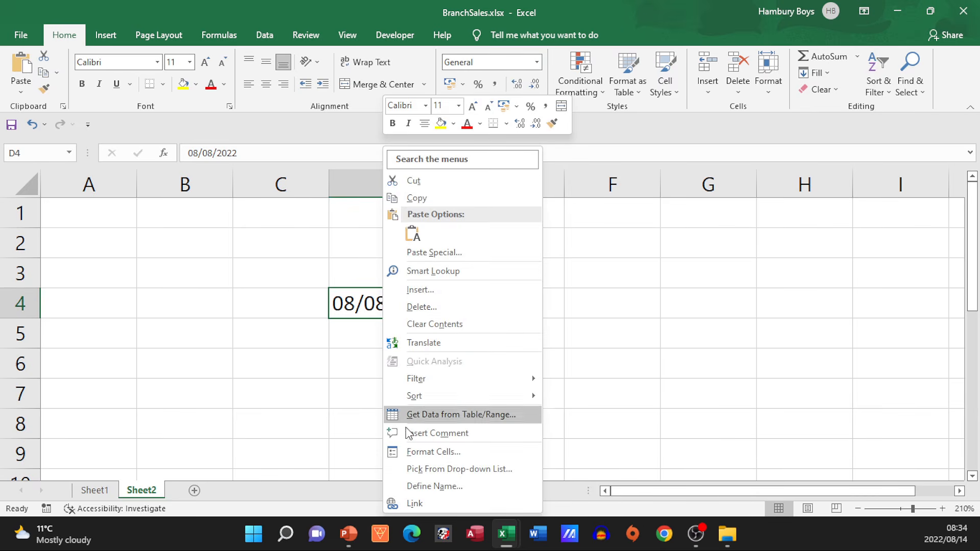
{"action": "left_click", "coordinate": [408, 447]}
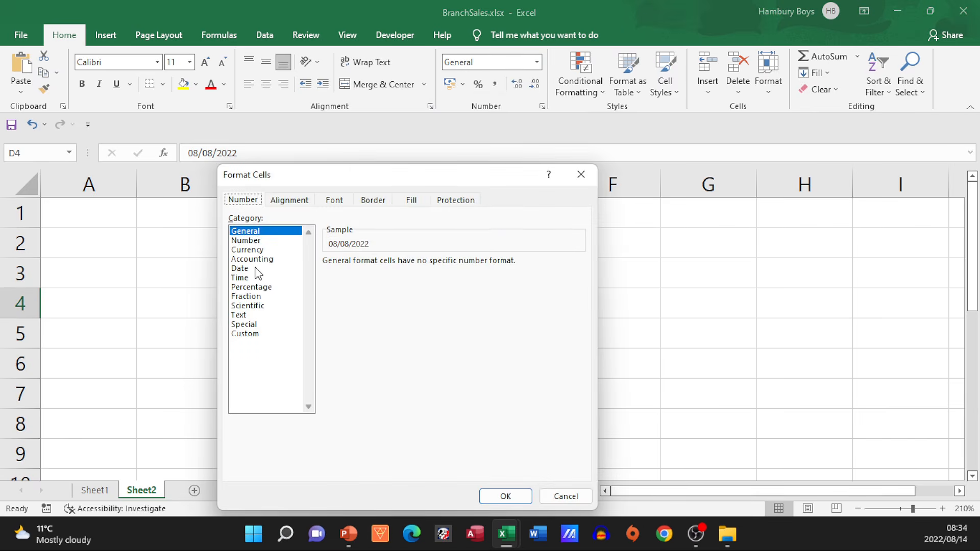
{"action": "left_click", "coordinate": [258, 269]}
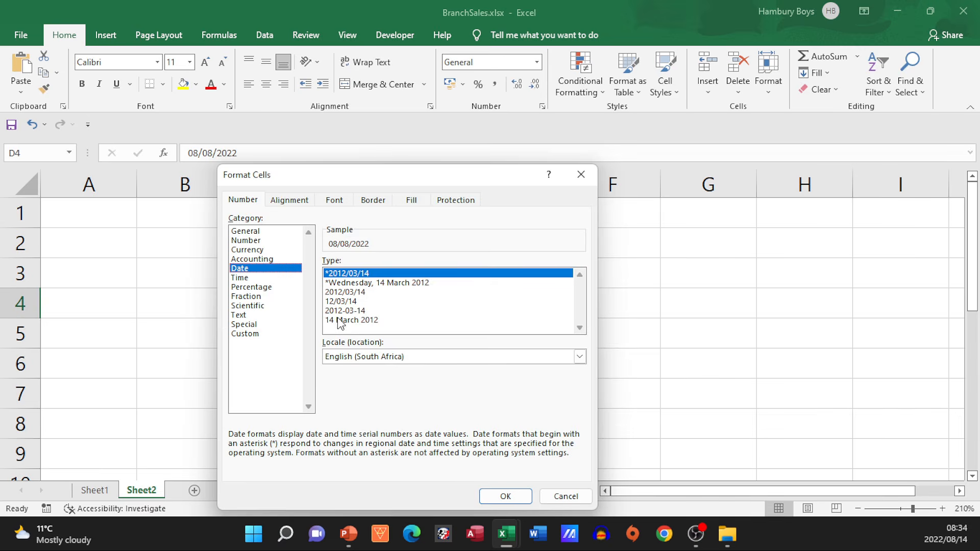
{"action": "left_click", "coordinate": [260, 335]}
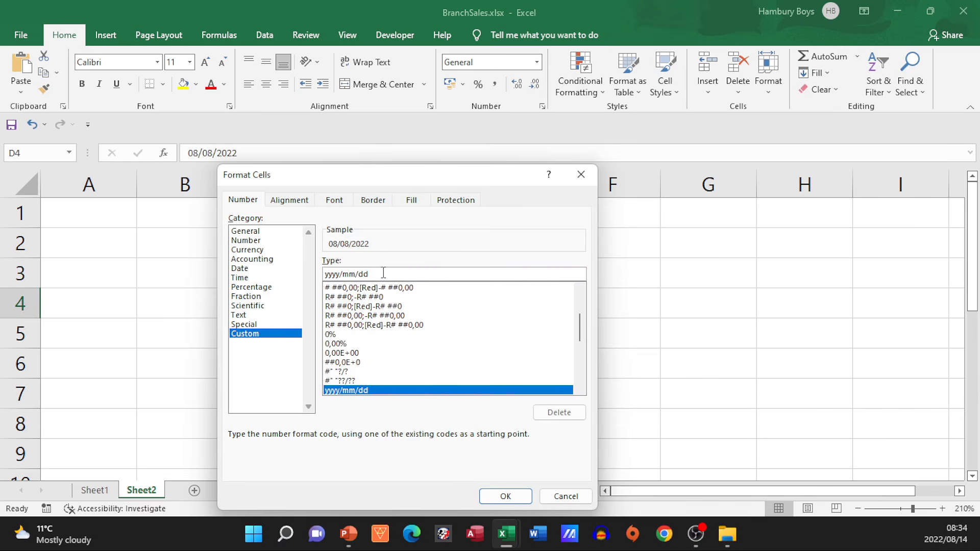
{"action": "left_click_drag", "start_coordinate": [380, 274], "coordinate": [317, 276]}
{"action": "type", "text": "dd/yy"}
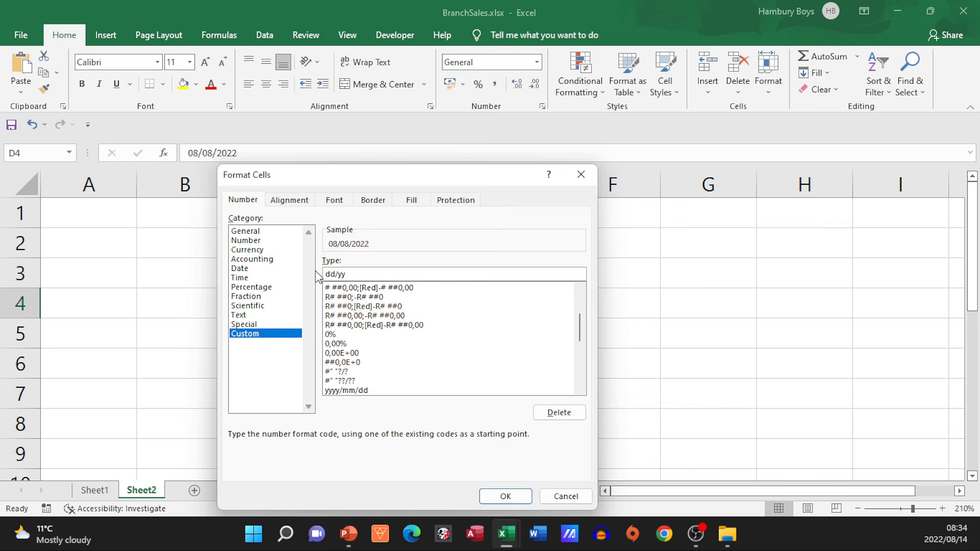
{"action": "type", "text": "mmmm"}
{"action": "left_click", "coordinate": [498, 496]}
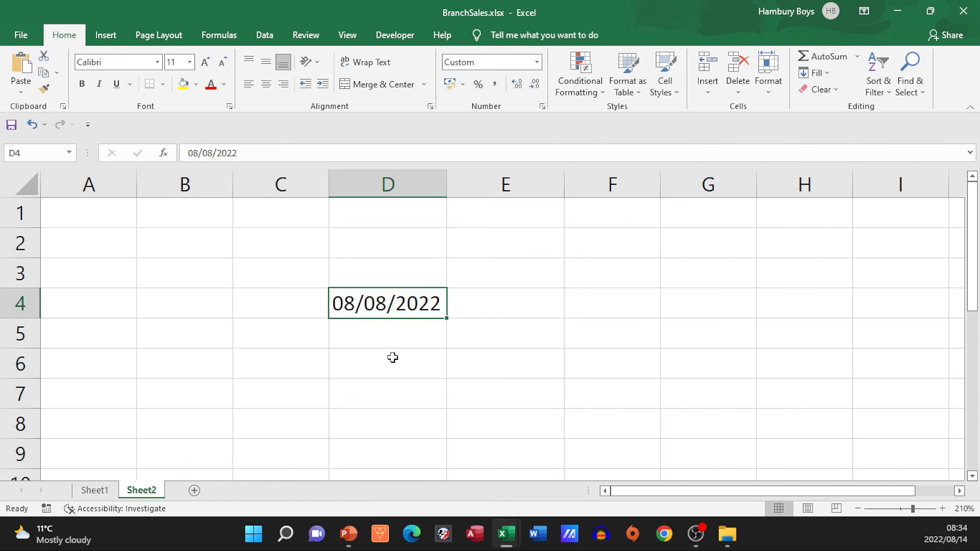
Step: Enter the date 2022/08/08 in cell D5 and compare its date handling with the entry in D4
{"action": "left_click", "coordinate": [357, 327]}
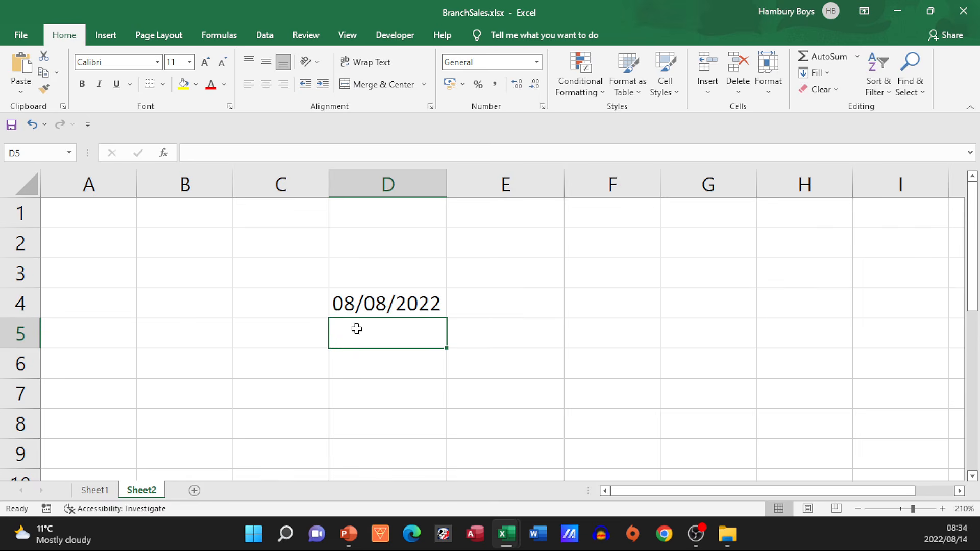
{"action": "type", "text": "20"}
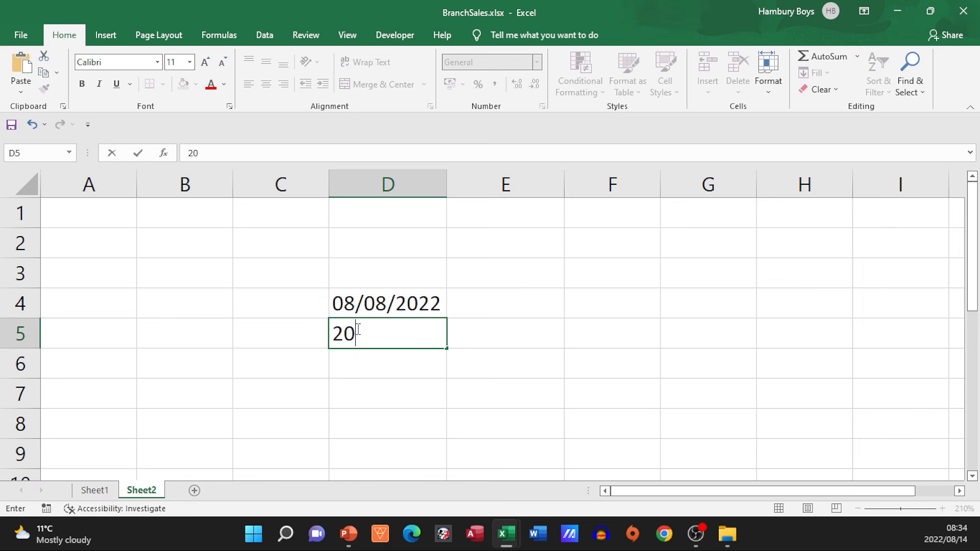
{"action": "type", "text": "22/08/08"}
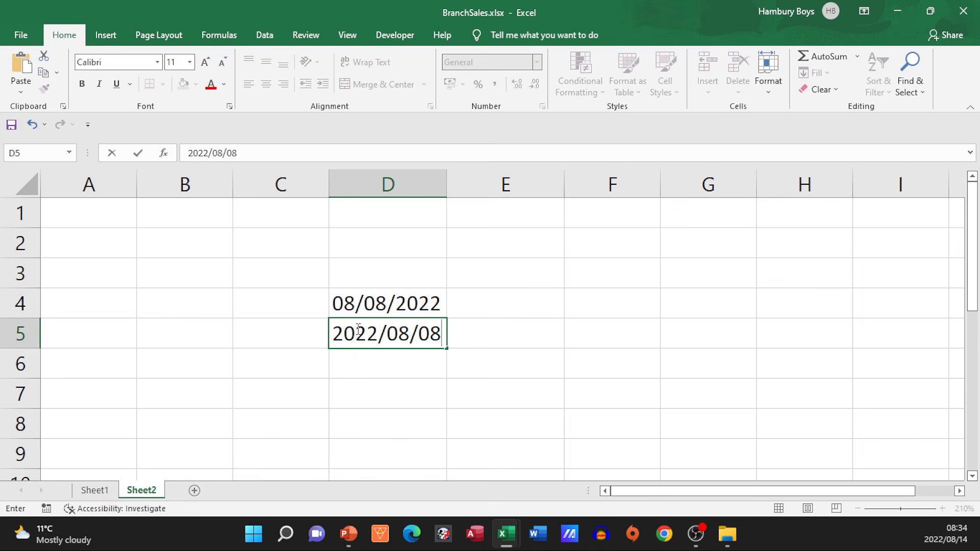
{"action": "key", "text": "Return"}
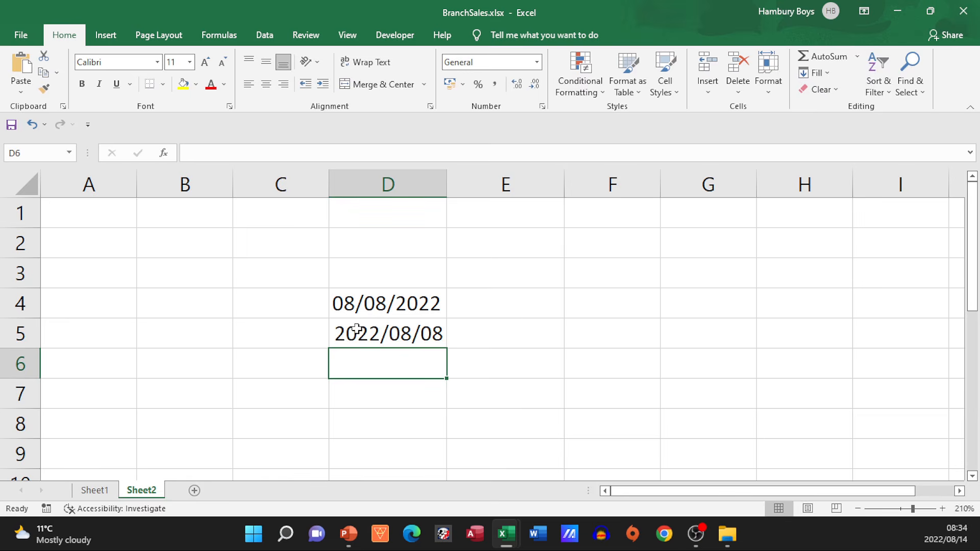
{"action": "left_click", "coordinate": [380, 331]}
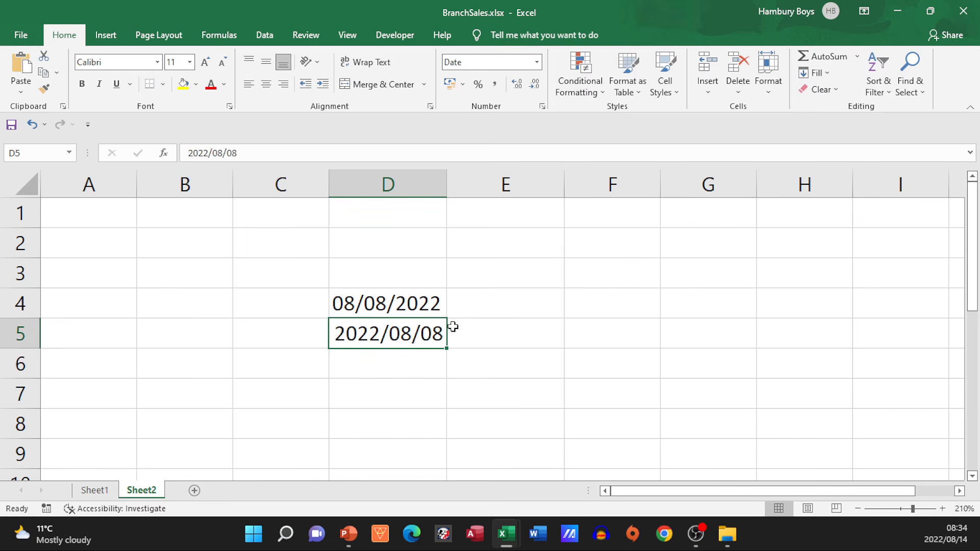
{"action": "left_click", "coordinate": [422, 309]}
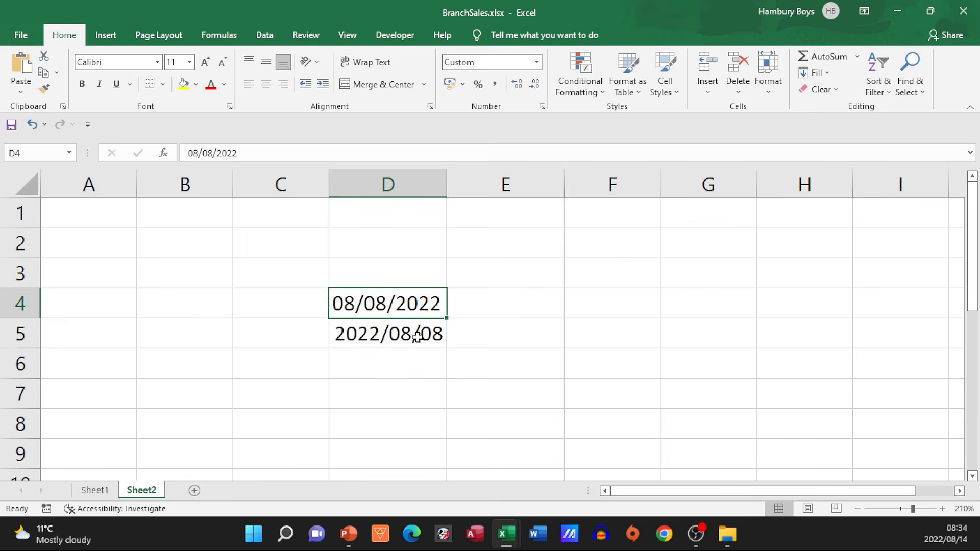
{"action": "left_click", "coordinate": [391, 325]}
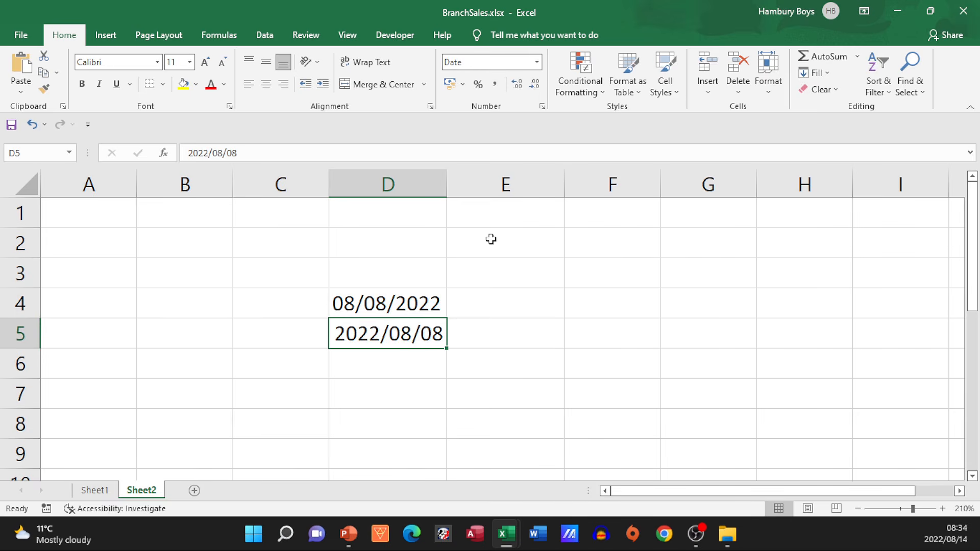
Step: Insert the current date and time in cell B2 with the formula =NOW()
{"action": "left_click_drag", "start_coordinate": [676, 6], "coordinate": [9, 55]}
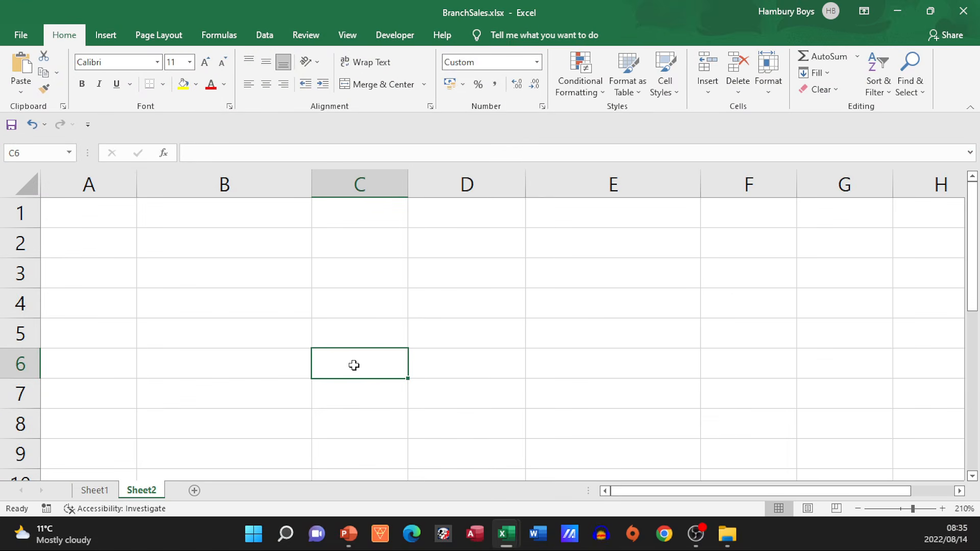
{"action": "left_click", "coordinate": [222, 248]}
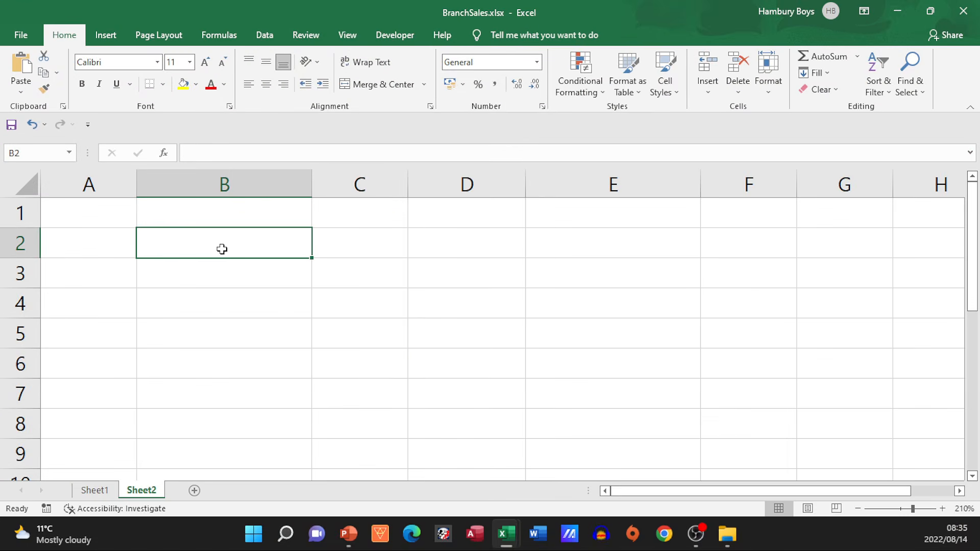
{"action": "type", "text": "=now()"}
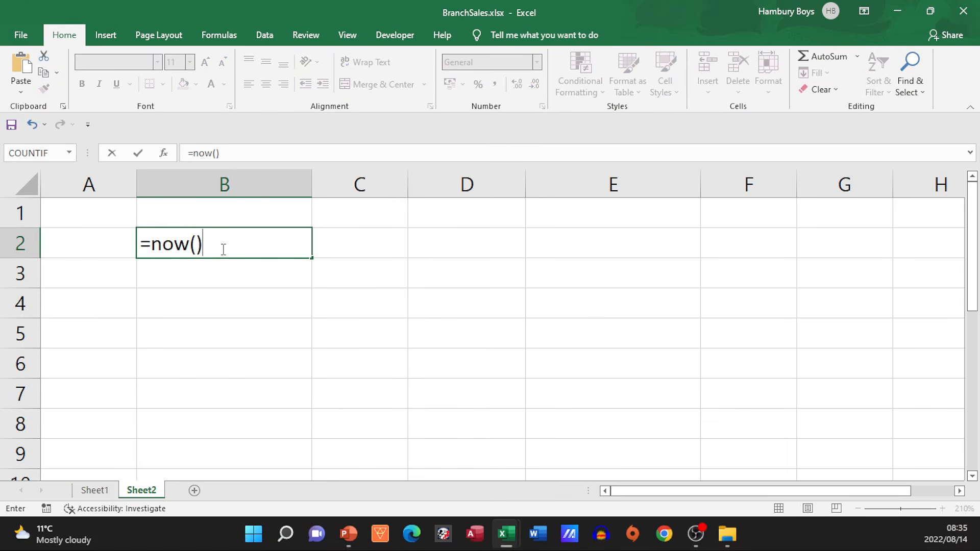
{"action": "key", "text": "Return"}
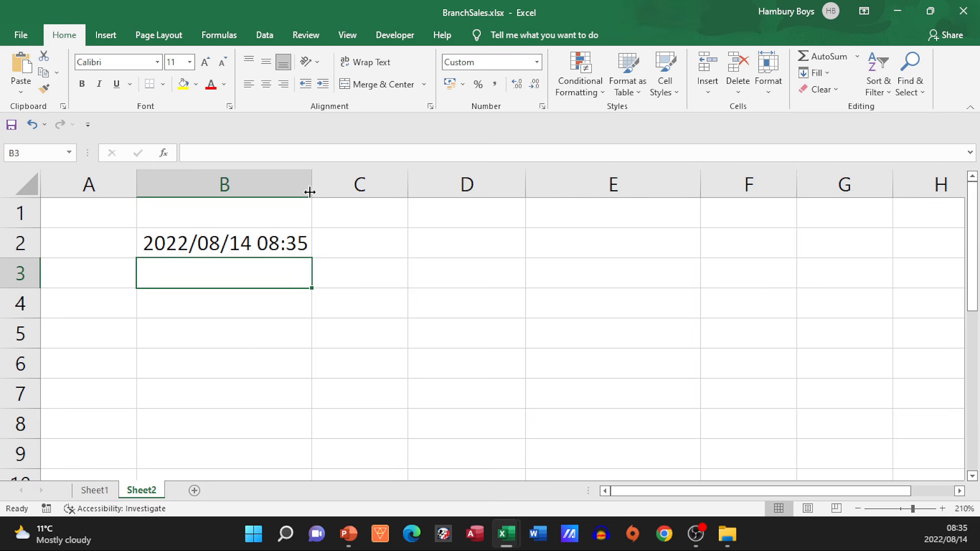
Step: Insert the current date in cell B5 with the formula =TODAY()
{"action": "left_click", "coordinate": [257, 325]}
{"action": "type", "text": "="}
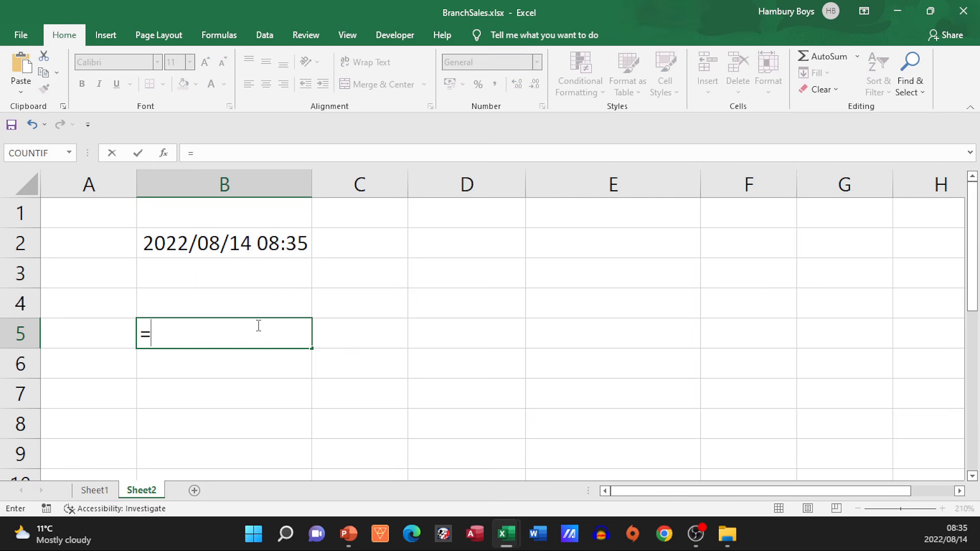
{"action": "type", "text": "today()"}
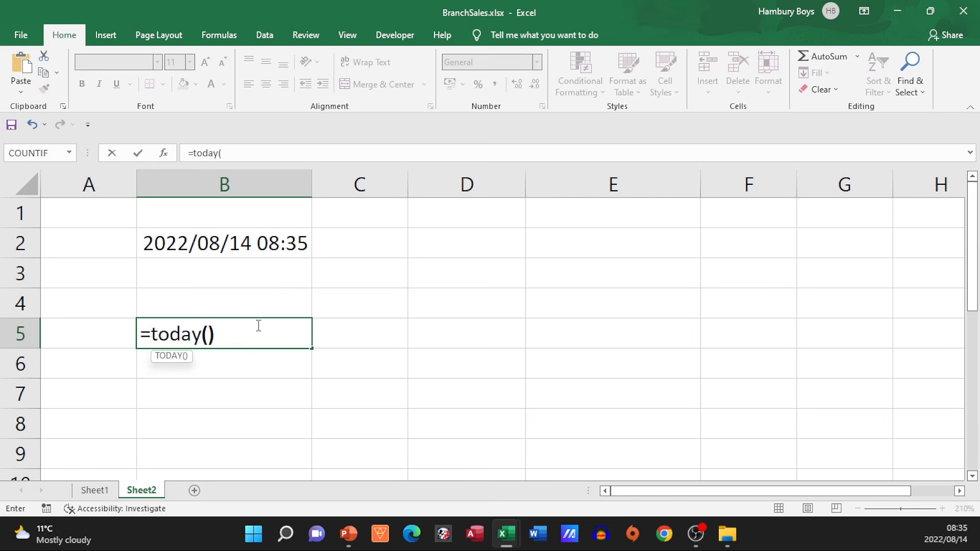
{"action": "key", "text": "Return"}
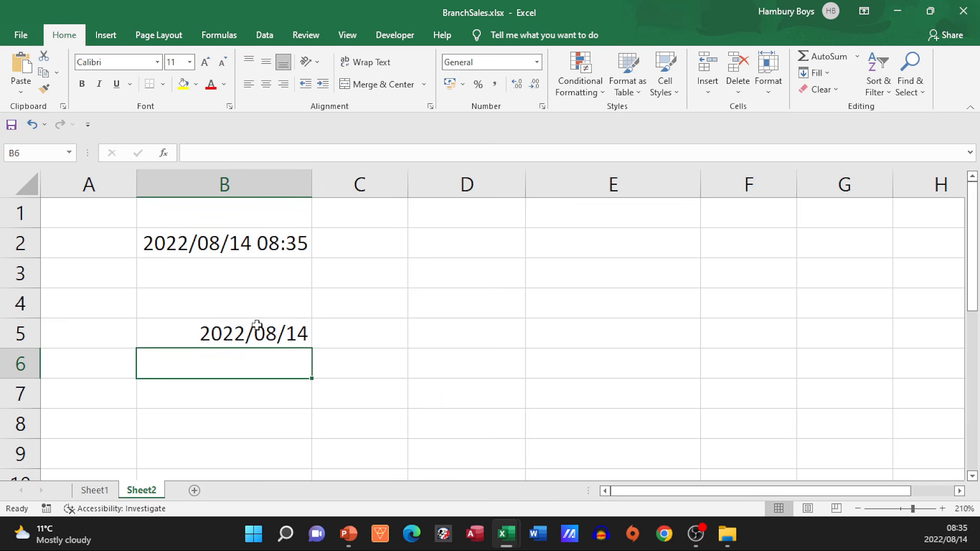
Step: Enter the date 1981/08/14 in cell D5
{"action": "left_click", "coordinate": [379, 313]}
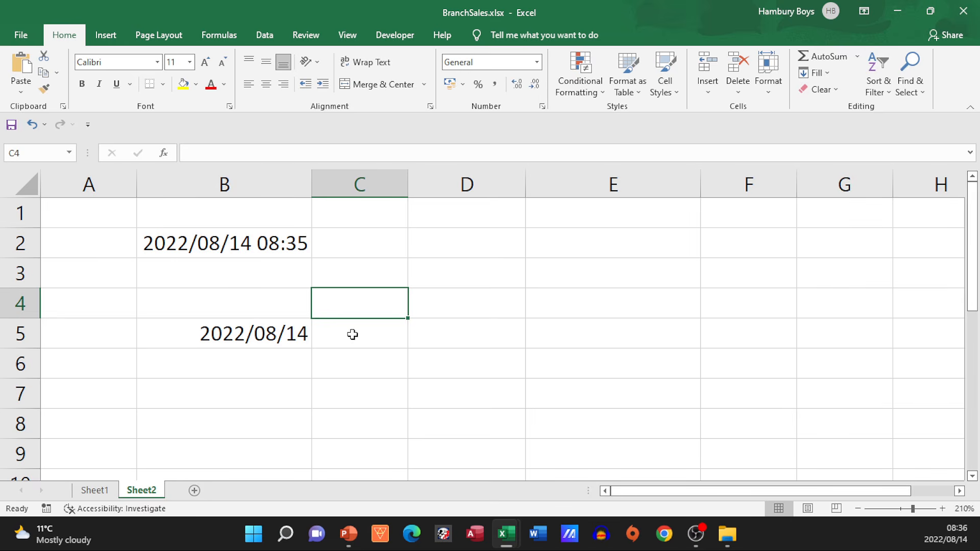
{"action": "left_click", "coordinate": [454, 332]}
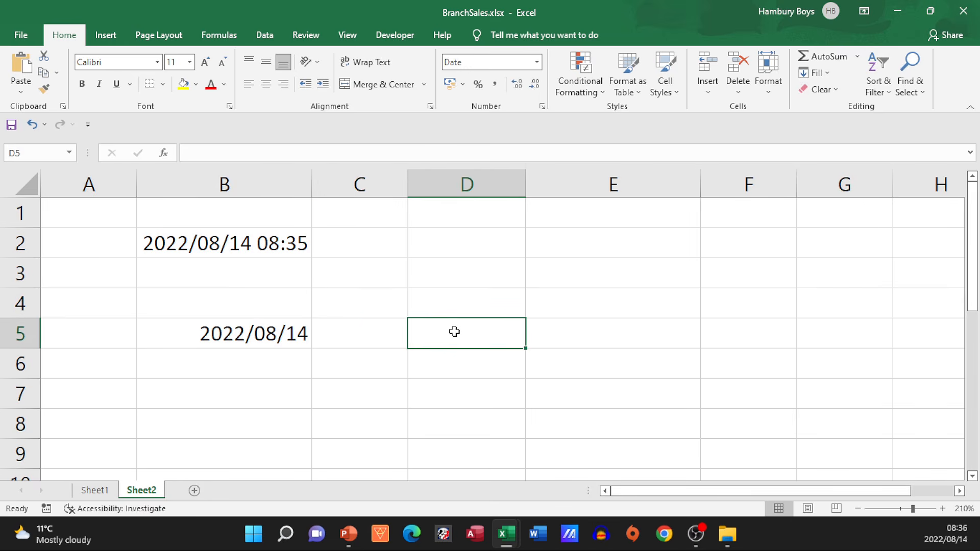
{"action": "type", "text": "1981"}
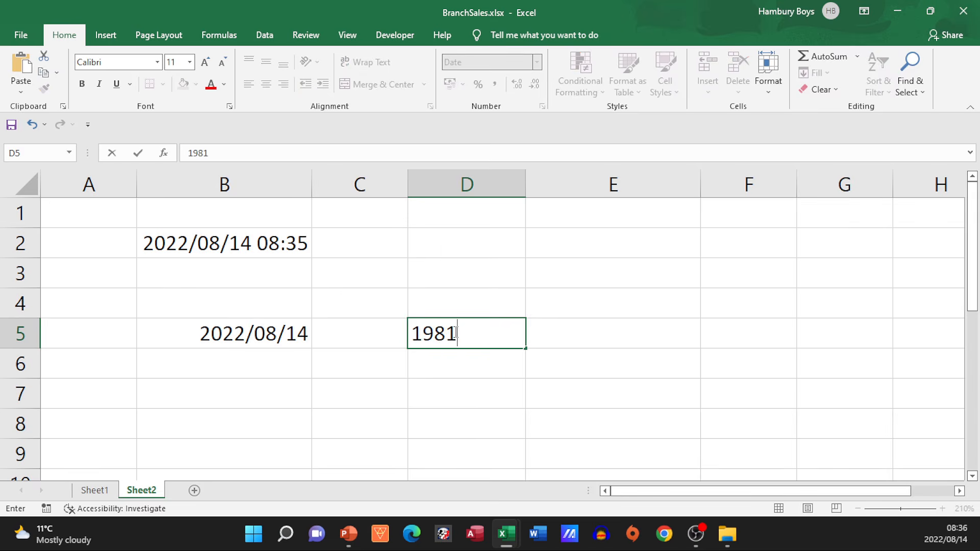
{"action": "type", "text": "/08/14"}
{"action": "key", "text": "Return"}
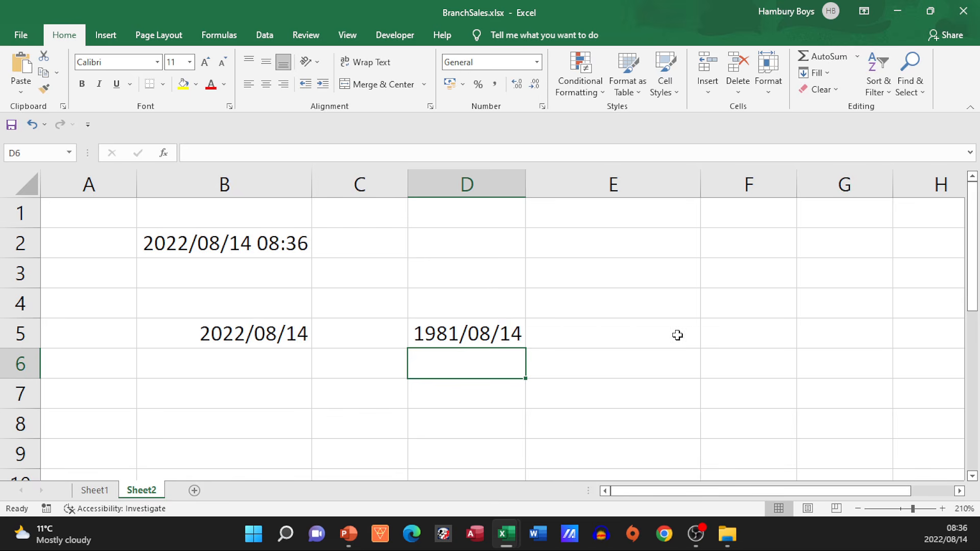
Step: Enter the formula =D5-B5 in cell E5 to subtract today's date from the 1981 date
{"action": "left_click", "coordinate": [590, 332]}
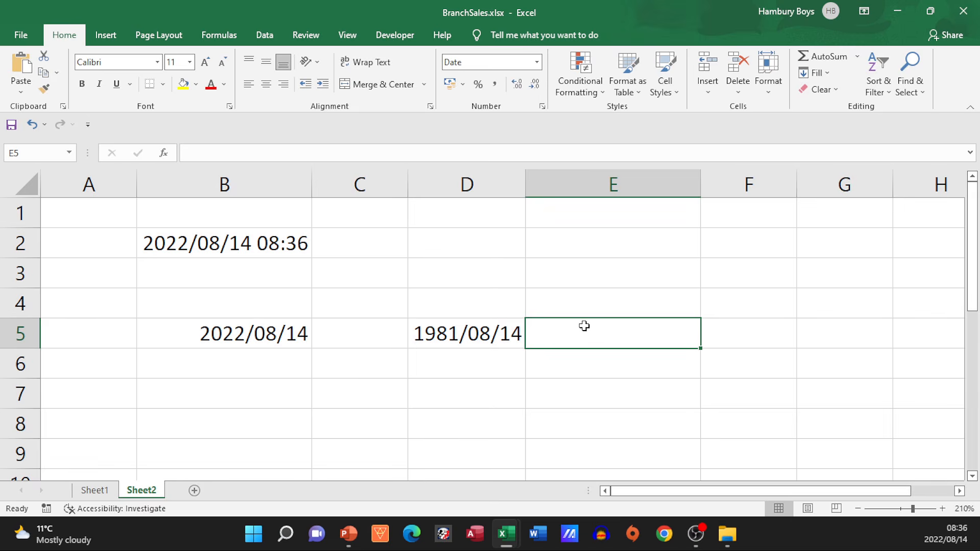
{"action": "type", "text": "="}
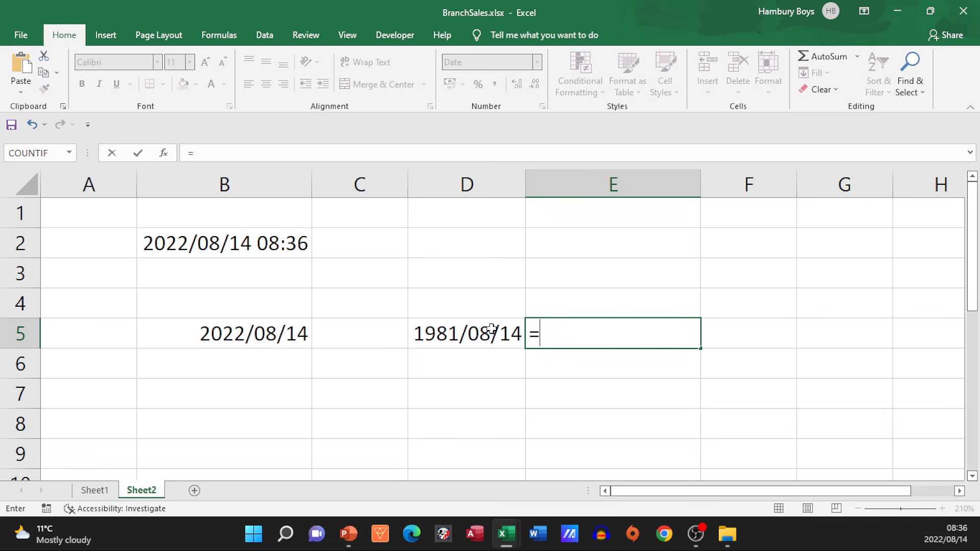
{"action": "left_click", "coordinate": [453, 331]}
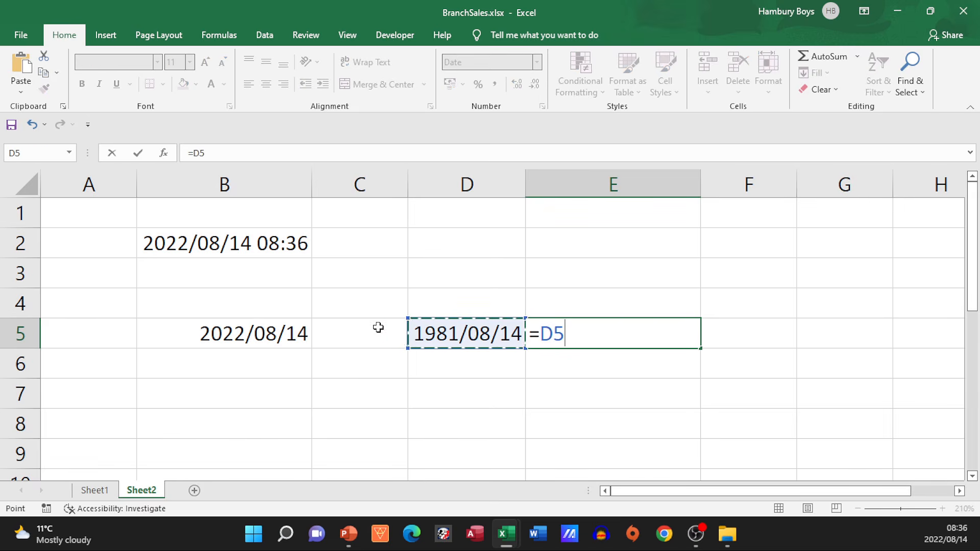
{"action": "type", "text": "-"}
{"action": "left_click", "coordinate": [292, 334]}
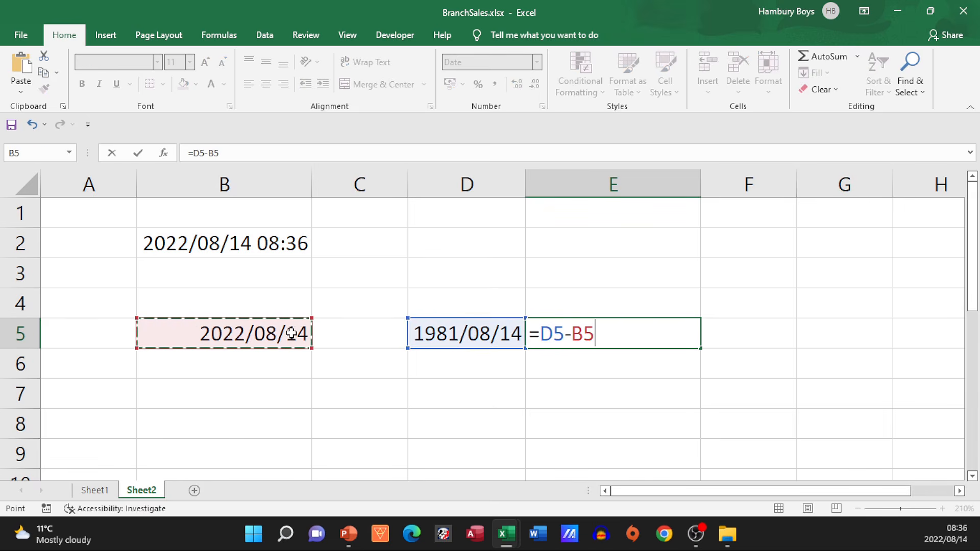
{"action": "key", "text": "Return"}
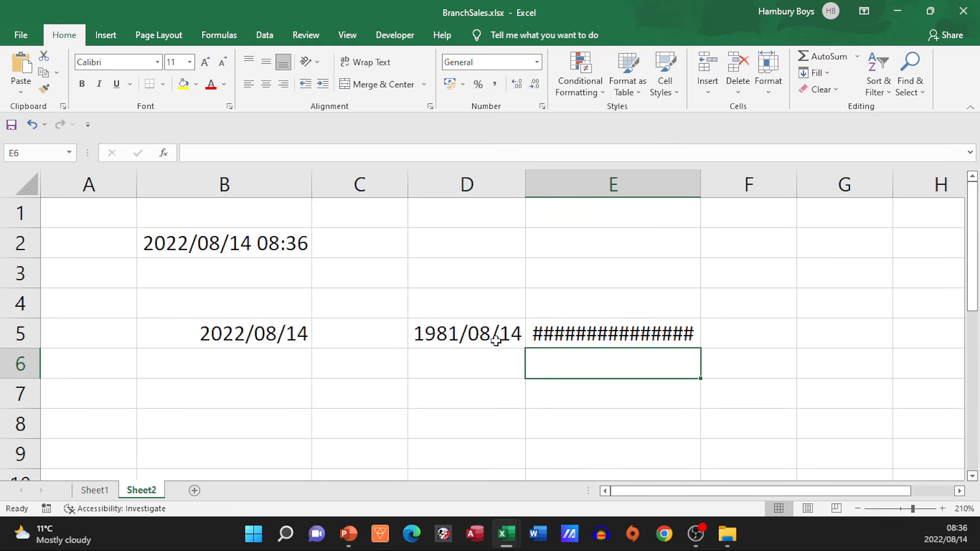
Step: Replace the formula in cell E5 with =B5-D5 to subtract the 1981 date from today's date
{"action": "left_click", "coordinate": [566, 327]}
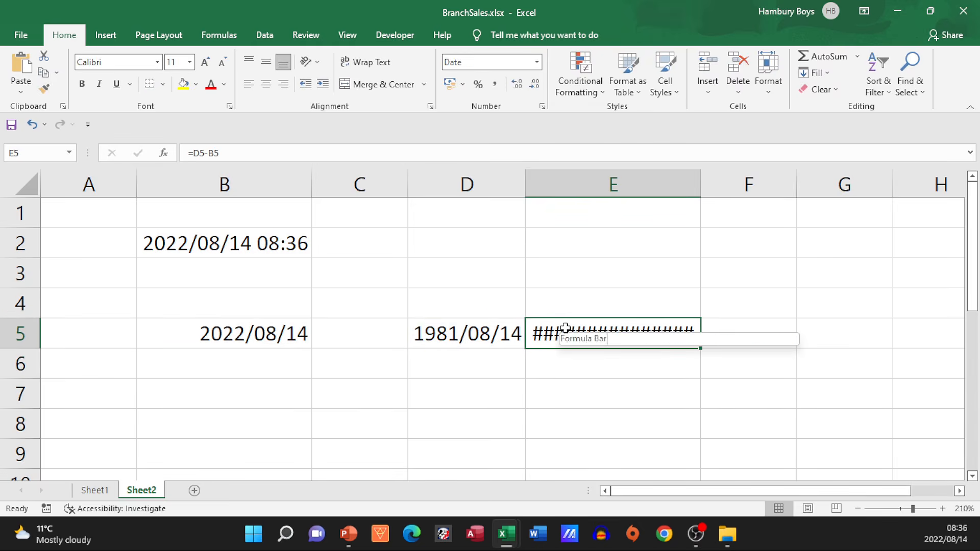
{"action": "key", "text": "Delete"}
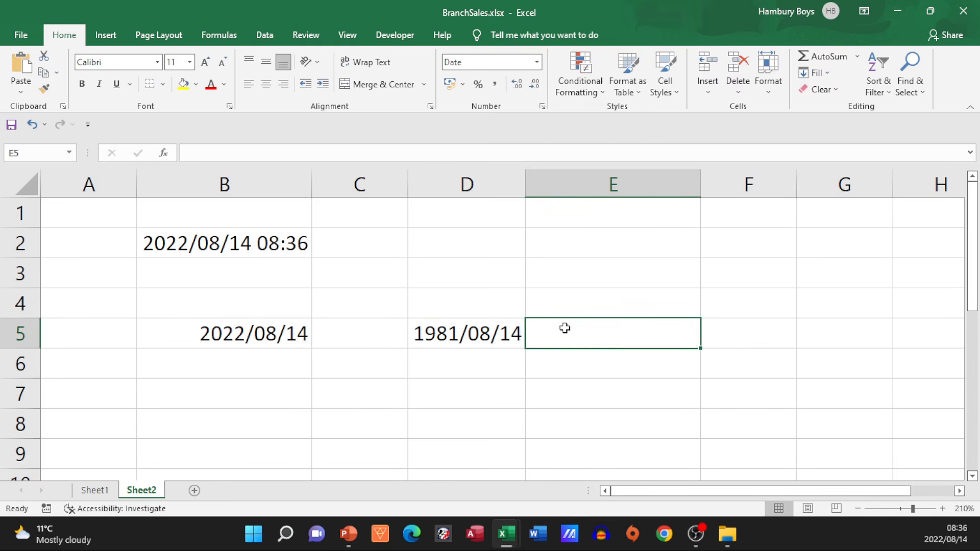
{"action": "type", "text": "="}
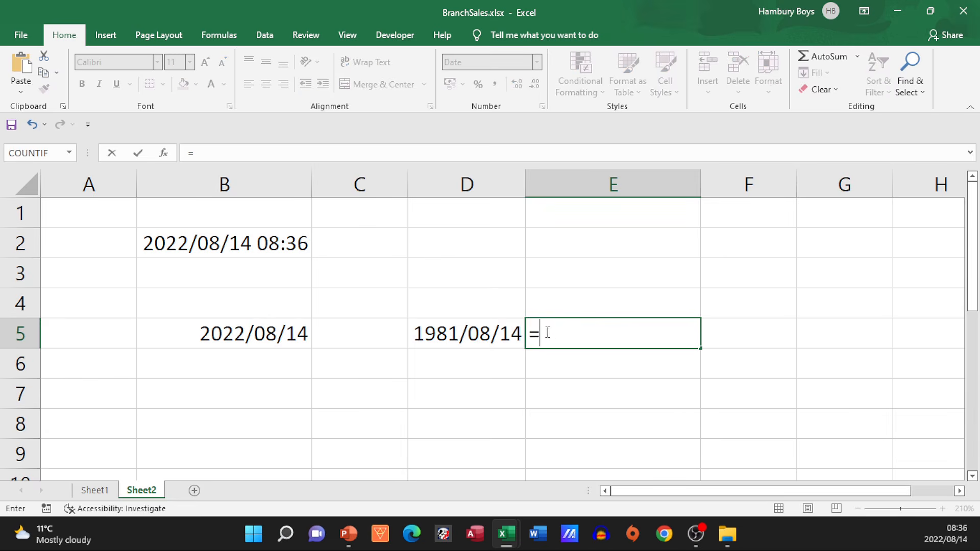
{"action": "left_click", "coordinate": [305, 329]}
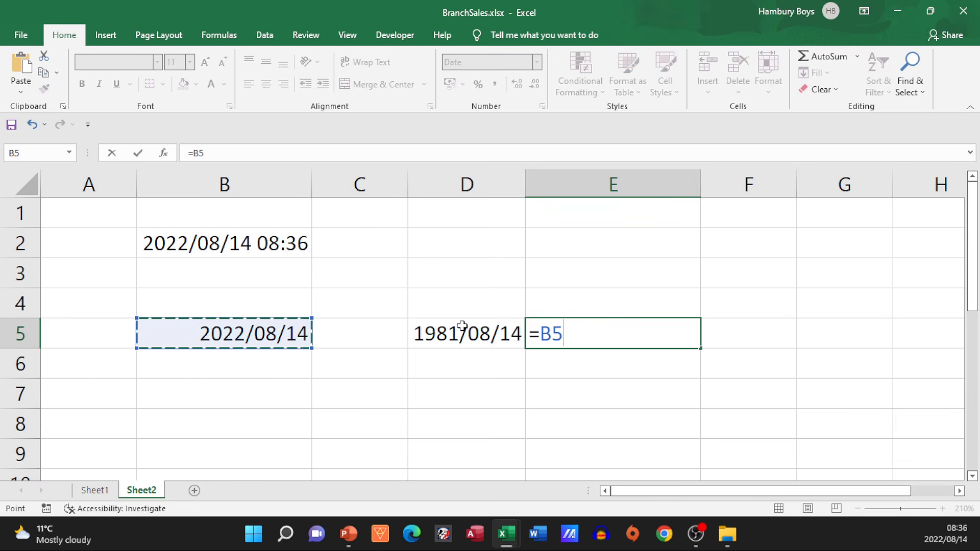
{"action": "type", "text": "-"}
{"action": "left_click", "coordinate": [490, 332]}
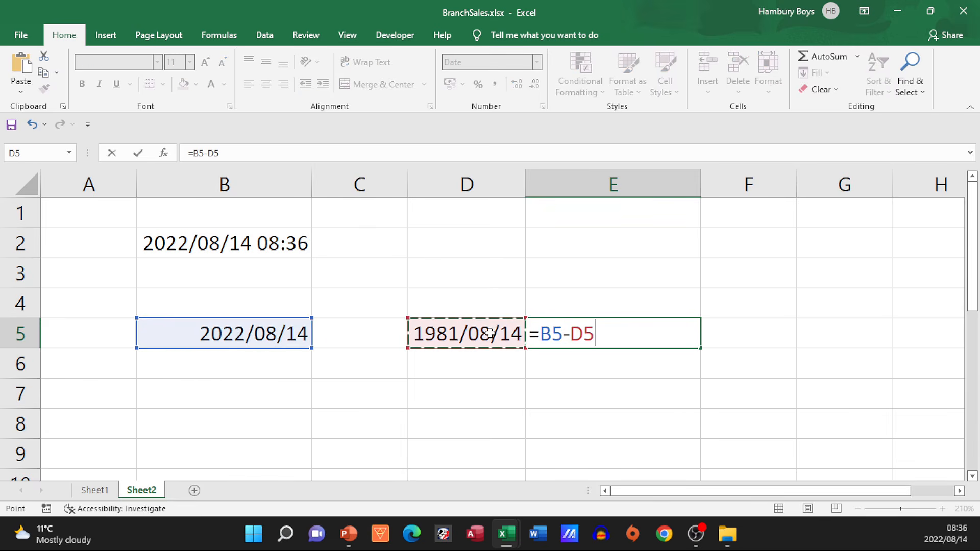
{"action": "key", "text": "Return"}
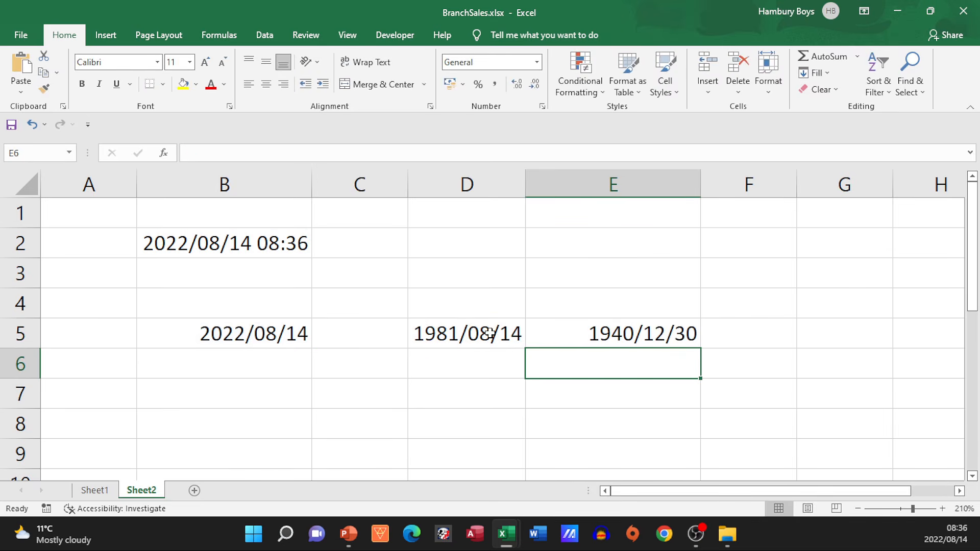
Step: Edit the formula in cell E5 to =(B5-D5)/365 to convert the difference in days to years
{"action": "left_click", "coordinate": [547, 342]}
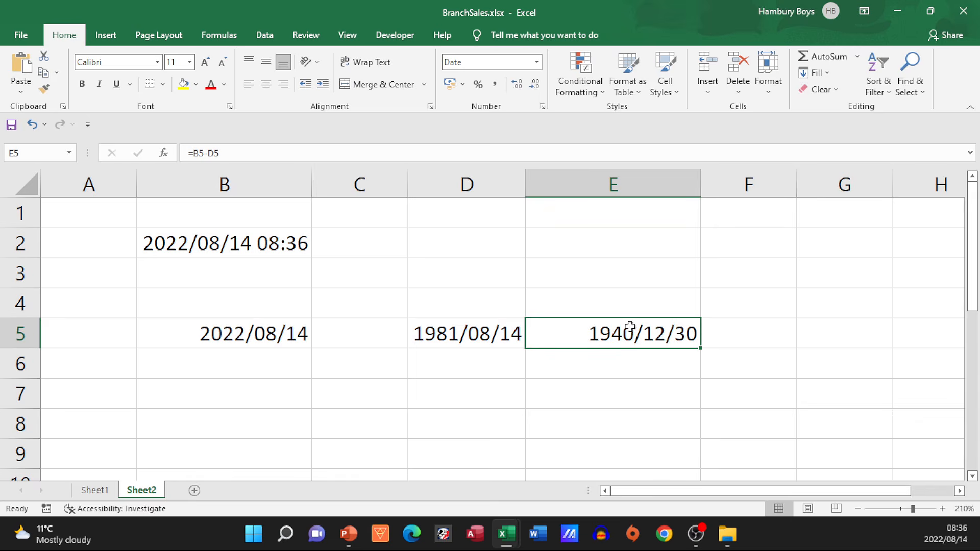
{"action": "left_click", "coordinate": [232, 154]}
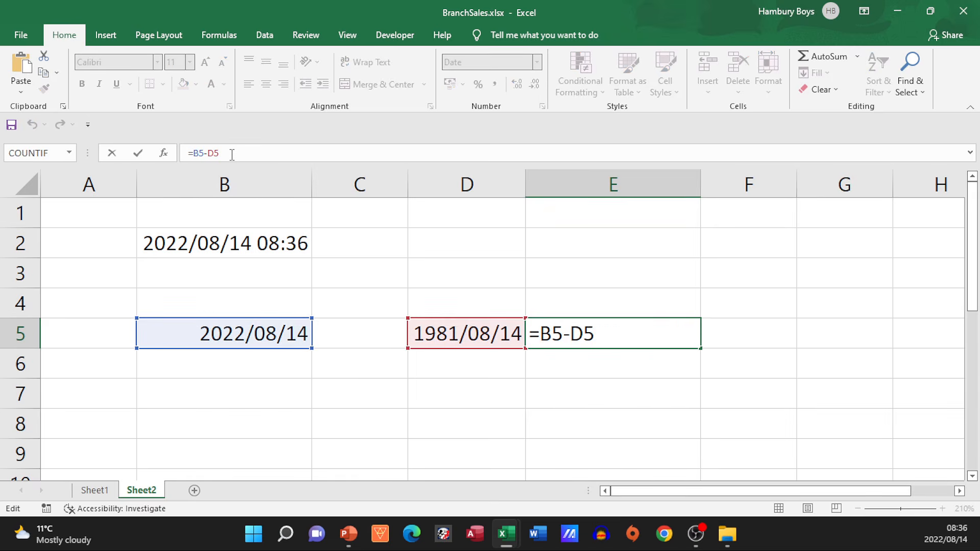
{"action": "type", "text": ")"}
{"action": "key", "text": "Left"}
{"action": "key", "text": "Left"}
{"action": "key", "text": "Left"}
{"action": "key", "text": "Left"}
{"action": "key", "text": "Left"}
{"action": "key", "text": "Left"}
{"action": "type", "text": "("}
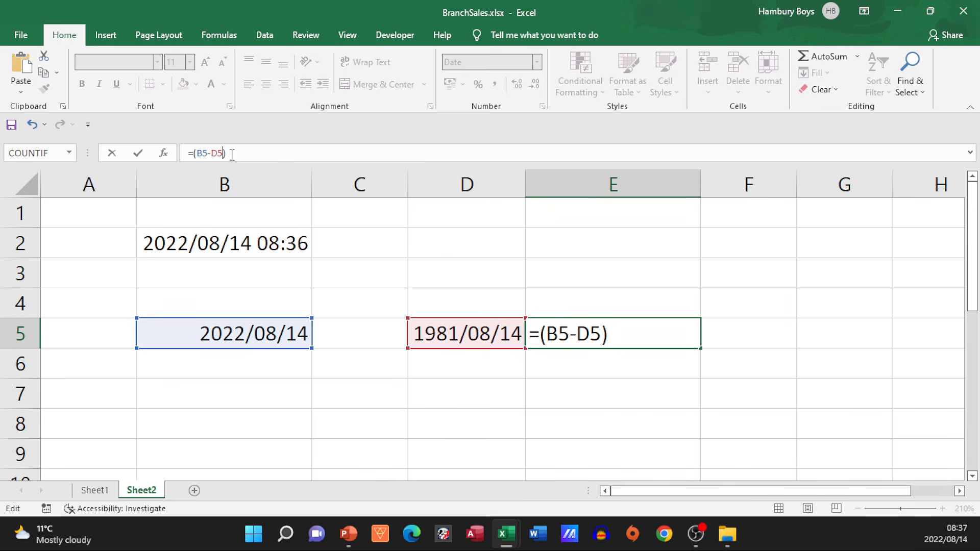
{"action": "key", "text": "End"}
{"action": "type", "text": "/365"}
{"action": "key", "text": "Return"}
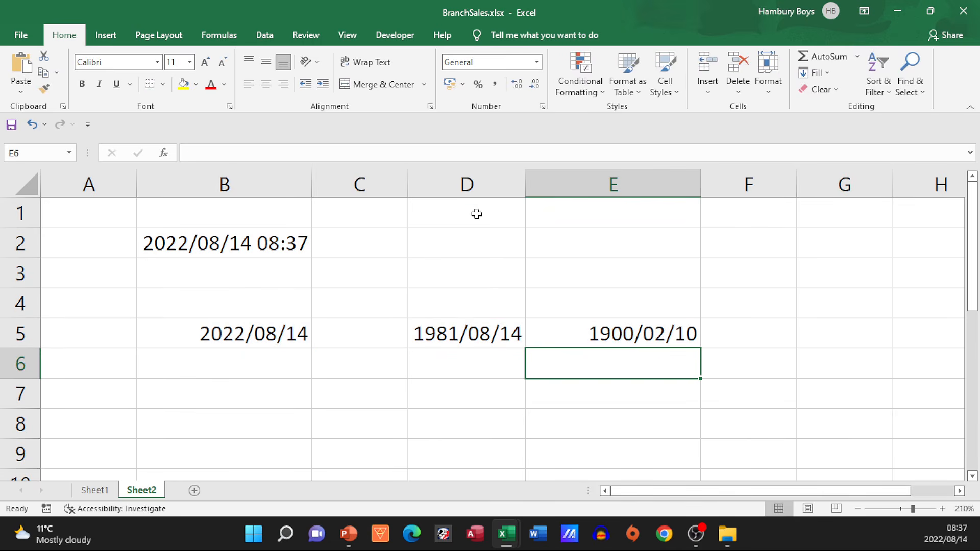
Step: Undo the last change to the formula in cell E5 and apply the Number format to that cell
{"action": "key", "text": "ctrl+z"}
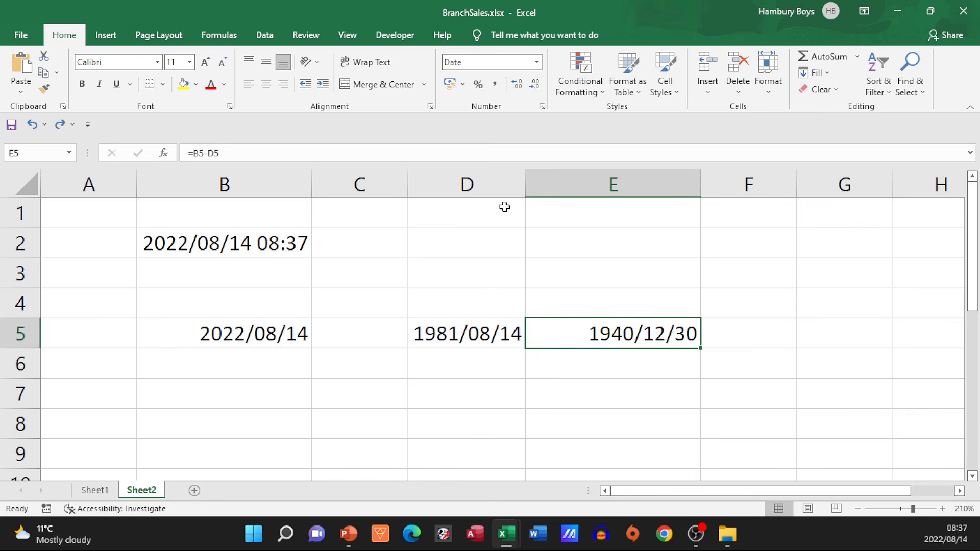
{"action": "left_click", "coordinate": [574, 317]}
{"action": "left_click", "coordinate": [583, 336]}
{"action": "left_click", "coordinate": [537, 62]}
{"action": "left_click", "coordinate": [523, 119]}
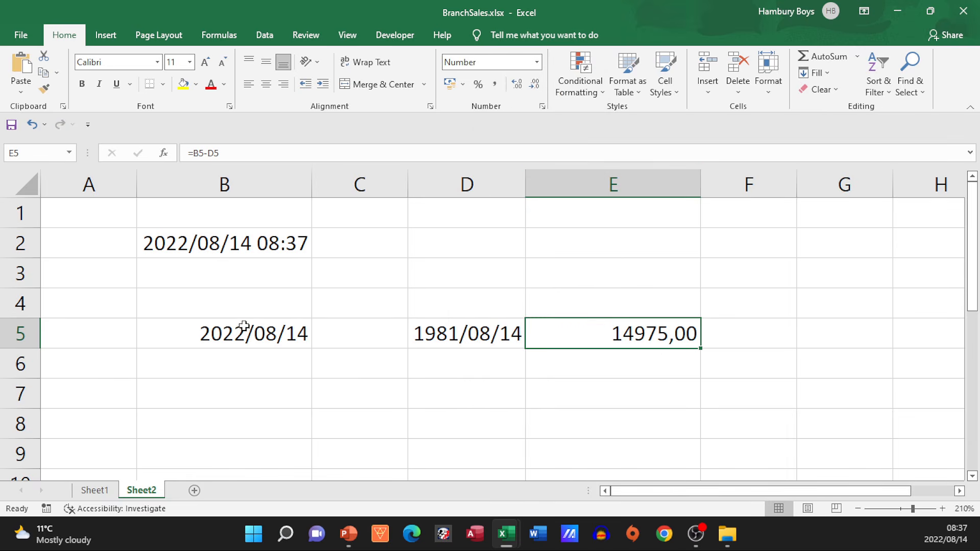
Step: Check the dates in D5 and B5 and change the formula in E5 to =(B5-D5)/365
{"action": "left_click", "coordinate": [448, 334]}
{"action": "left_click", "coordinate": [264, 335]}
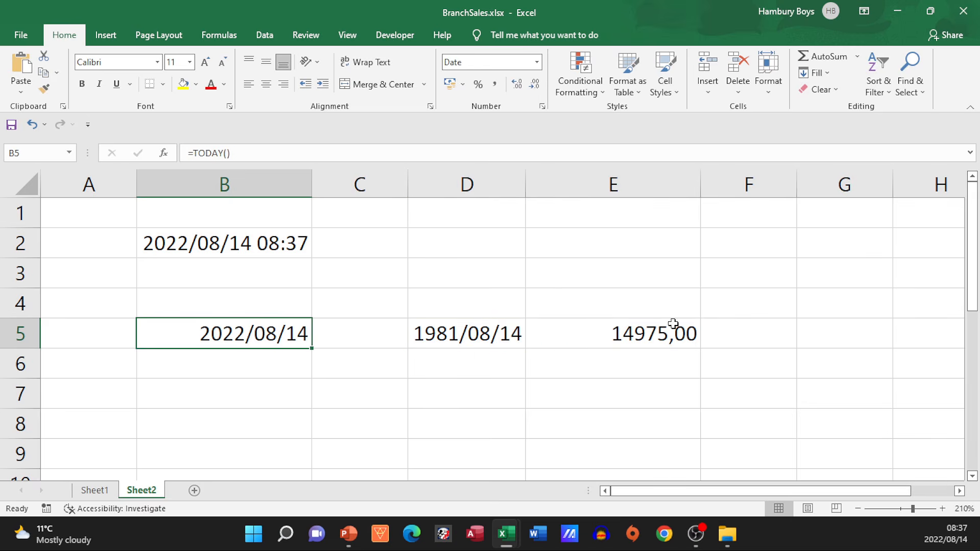
{"action": "left_click", "coordinate": [629, 323]}
{"action": "left_click", "coordinate": [307, 153]}
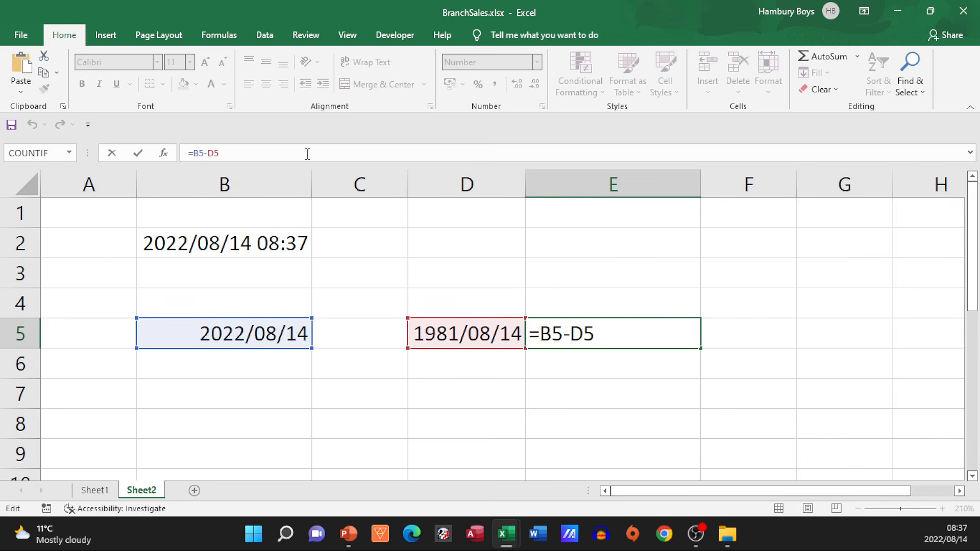
{"action": "type", "text": ")"}
{"action": "type", "text": "("}
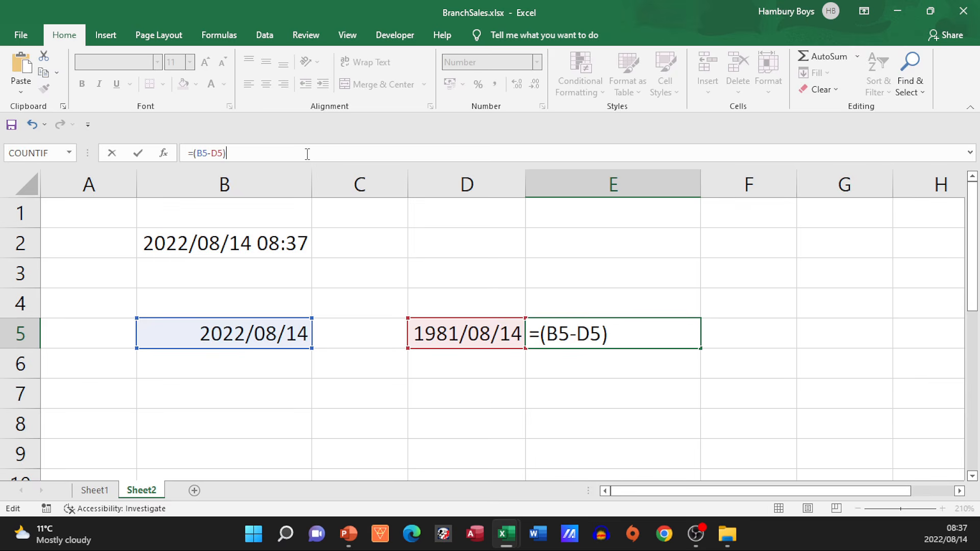
{"action": "type", "text": "/365"}
{"action": "key", "text": "Return"}
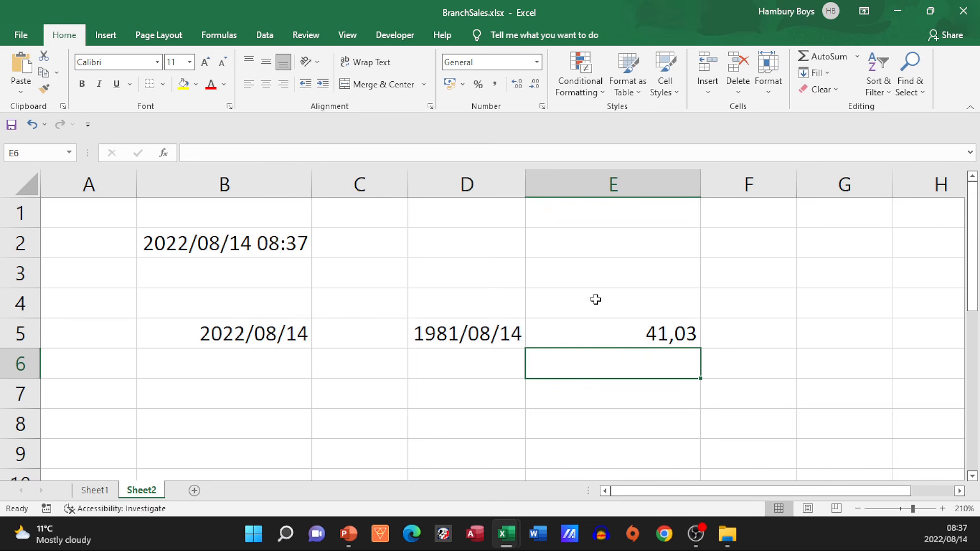
Step: Reduce the result in E5 to zero decimal places
{"action": "left_click", "coordinate": [600, 336]}
{"action": "left_click", "coordinate": [535, 84]}
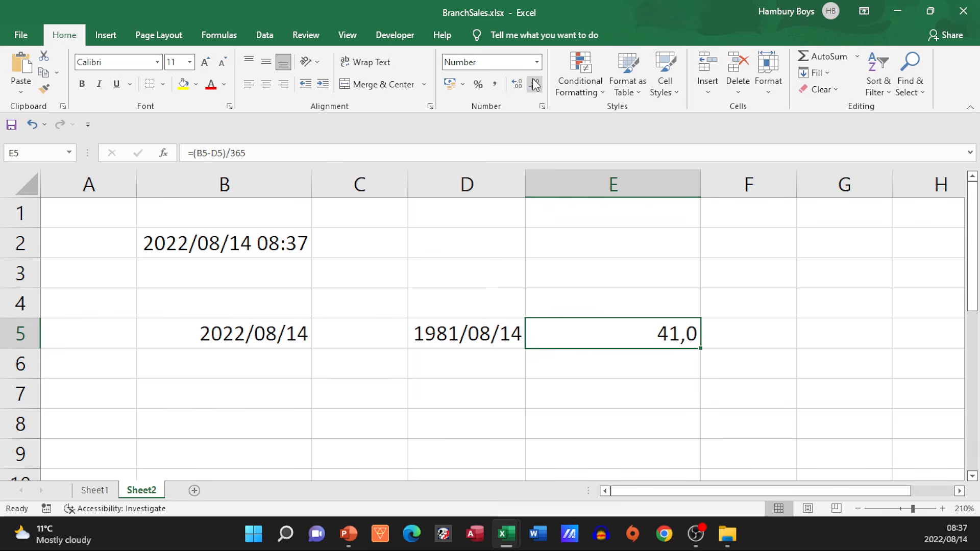
{"action": "left_click", "coordinate": [535, 84]}
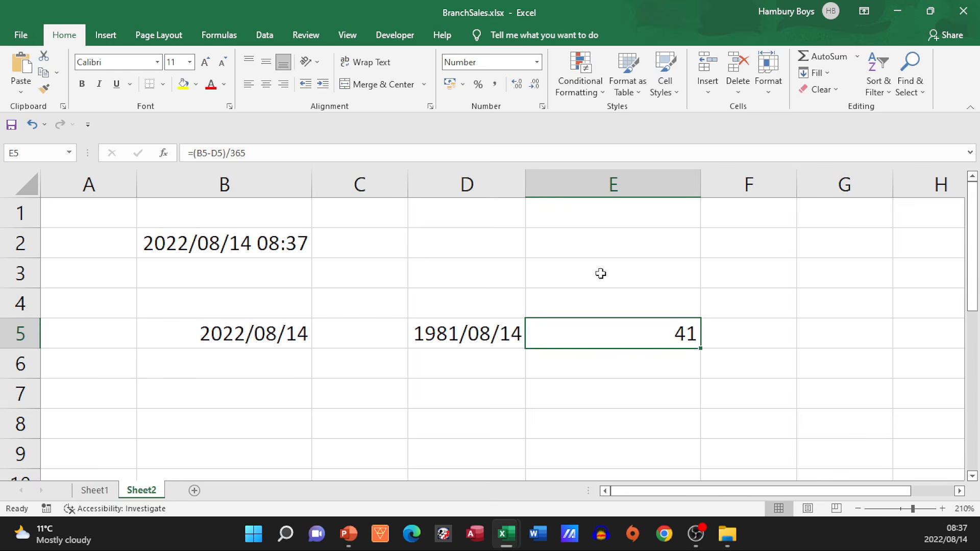
Step: Remove the division by 365 from the formula in E5, leaving =(B5-D5)
{"action": "left_click", "coordinate": [263, 156]}
{"action": "key", "text": "BackSpace"}
{"action": "key", "text": "BackSpace"}
{"action": "key", "text": "BackSpace"}
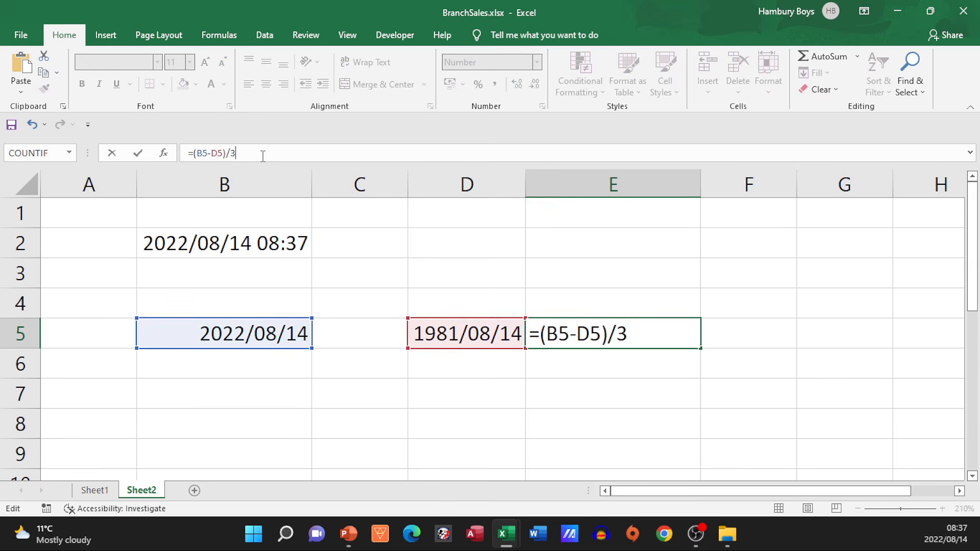
{"action": "key", "text": "BackSpace"}
{"action": "left_click", "coordinate": [463, 257]}
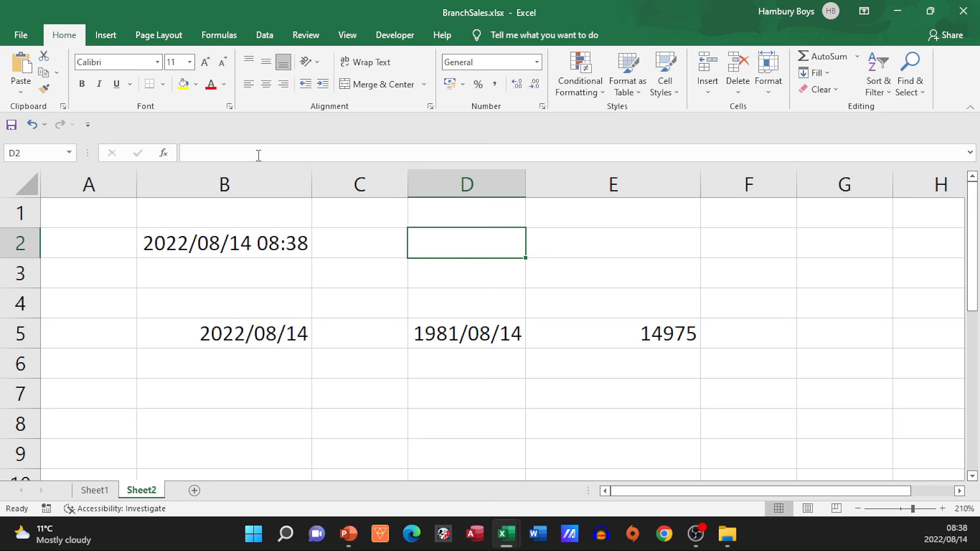
Step: Divide the date difference in E5 by 365,25, using a comma as the decimal separator
{"action": "left_click", "coordinate": [588, 328]}
{"action": "left_click", "coordinate": [278, 149]}
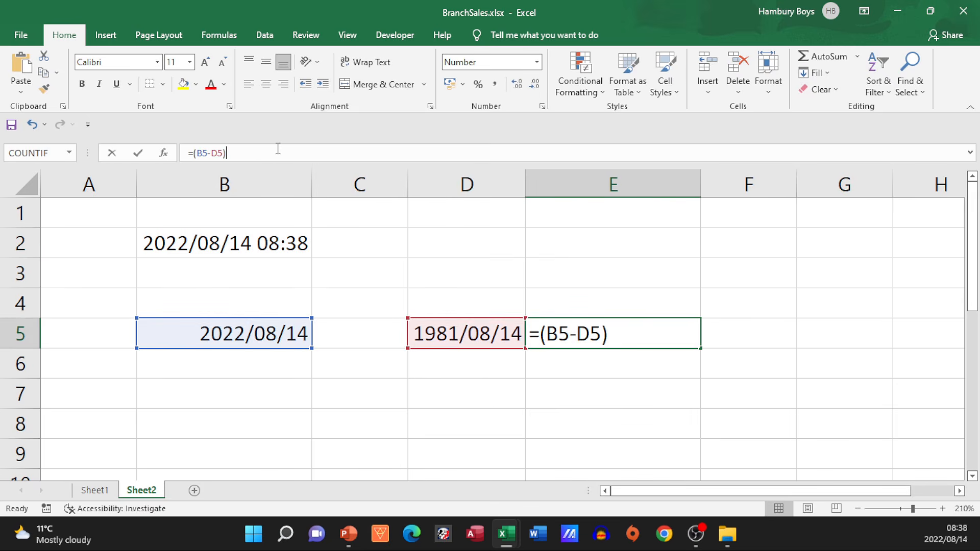
{"action": "type", "text": "/"}
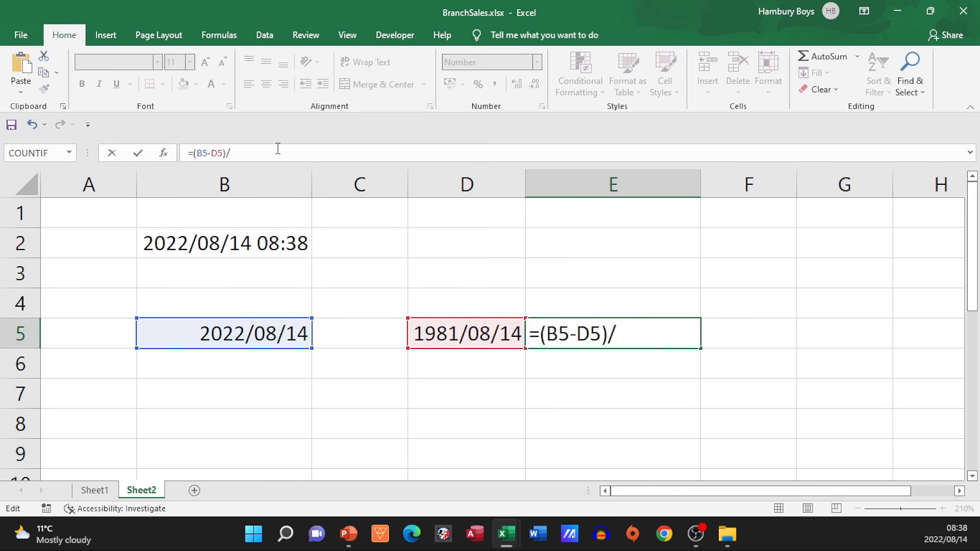
{"action": "type", "text": "365.25"}
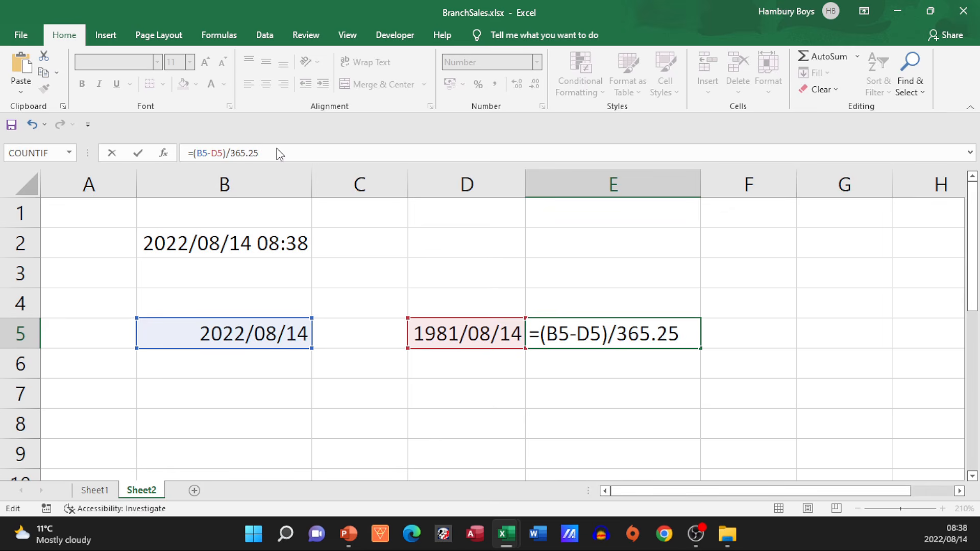
{"action": "key", "text": "Return"}
{"action": "key", "text": "Return"}
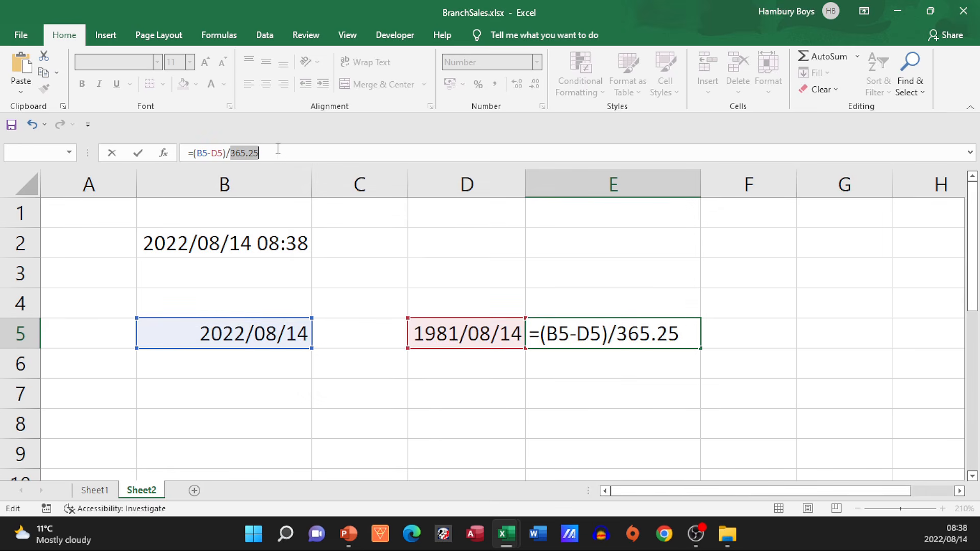
{"action": "key", "text": "Left"}
{"action": "key", "text": "BackSpace"}
{"action": "type", "text": ","}
{"action": "key", "text": "Return"}
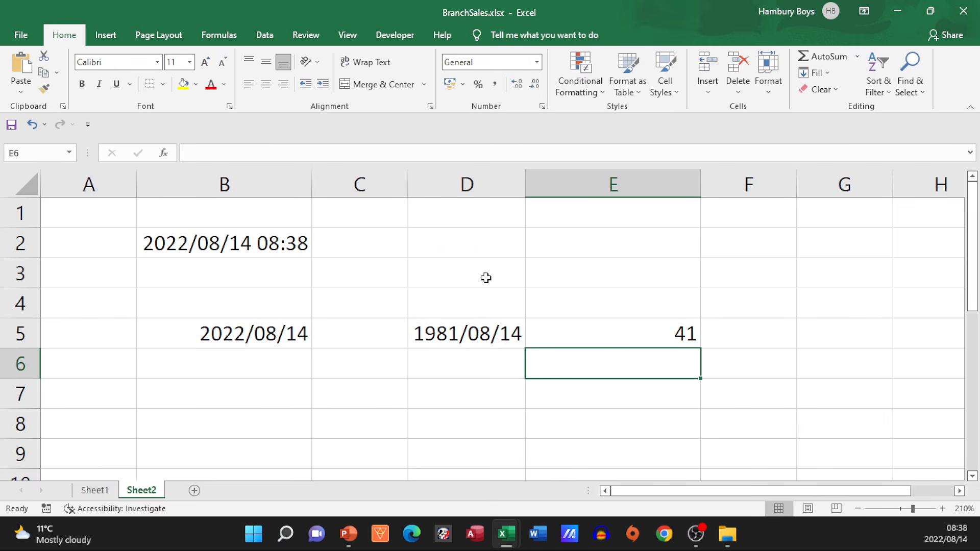
{"action": "left_click", "coordinate": [610, 333]}
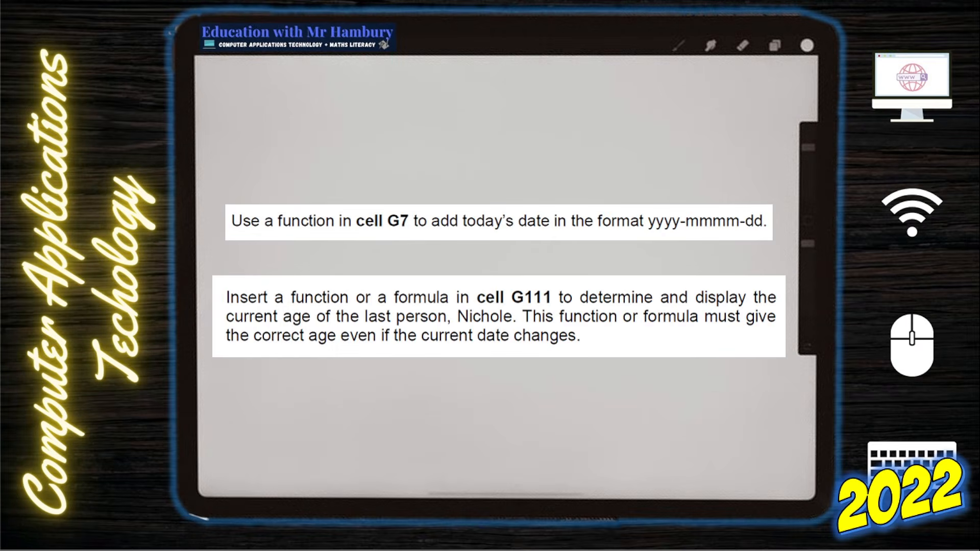
{"action": "left_click", "coordinate": [410, 150]}
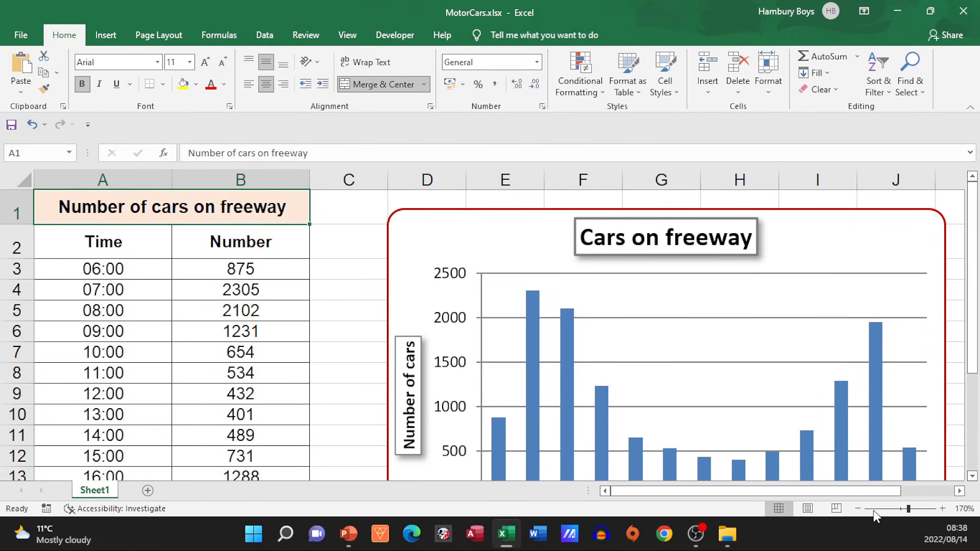
Step: Try data labels on the Cars on freeway chart, view their position options and remove the labels again
{"action": "left_click", "coordinate": [860, 509]}
{"action": "left_click", "coordinate": [860, 510]}
{"action": "left_click", "coordinate": [860, 510]}
{"action": "left_click", "coordinate": [861, 509]}
{"action": "left_click", "coordinate": [861, 509]}
{"action": "left_click", "coordinate": [860, 509]}
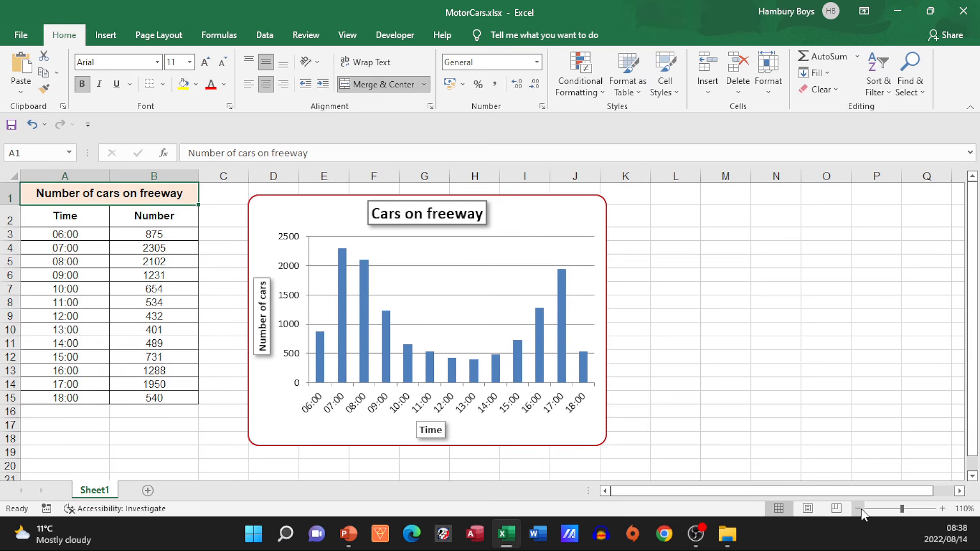
{"action": "left_click", "coordinate": [570, 197]}
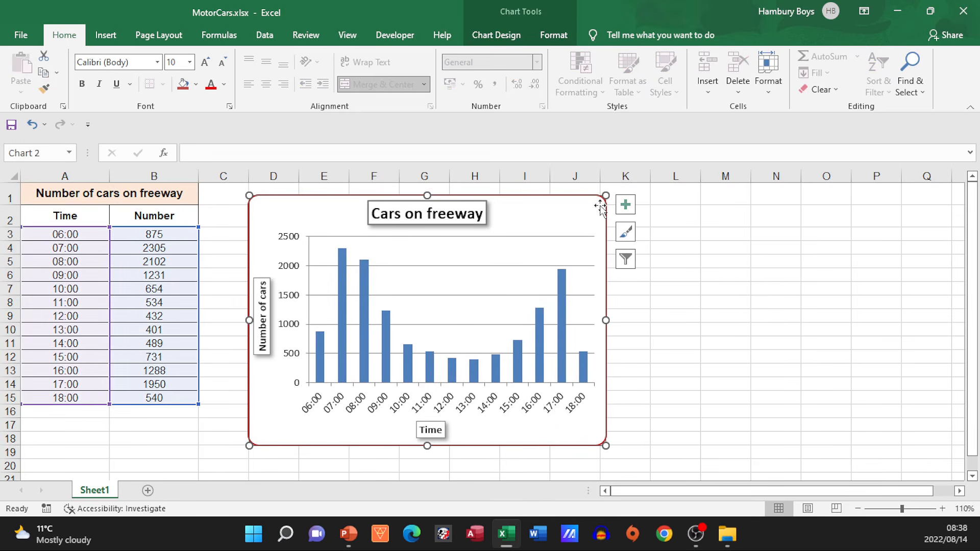
{"action": "left_click", "coordinate": [626, 207]}
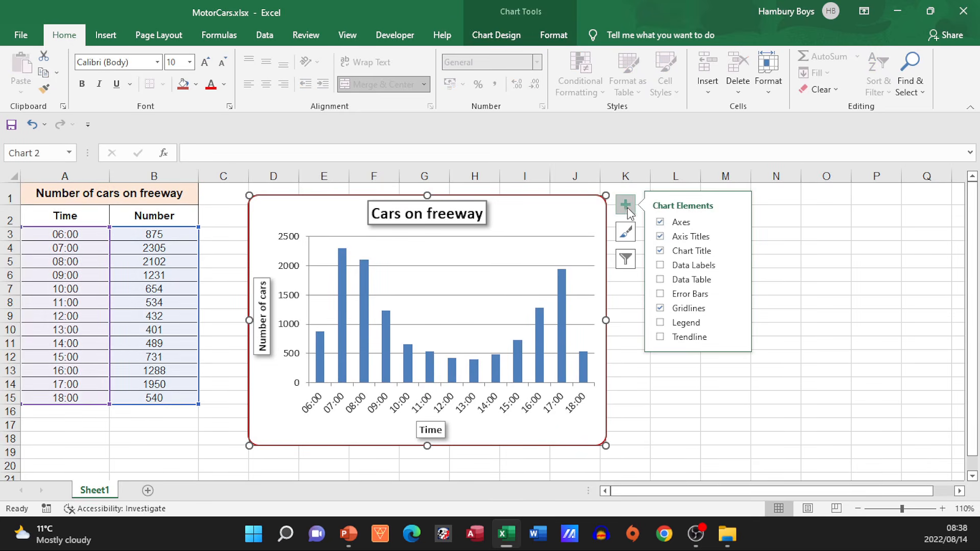
{"action": "left_click", "coordinate": [662, 266]}
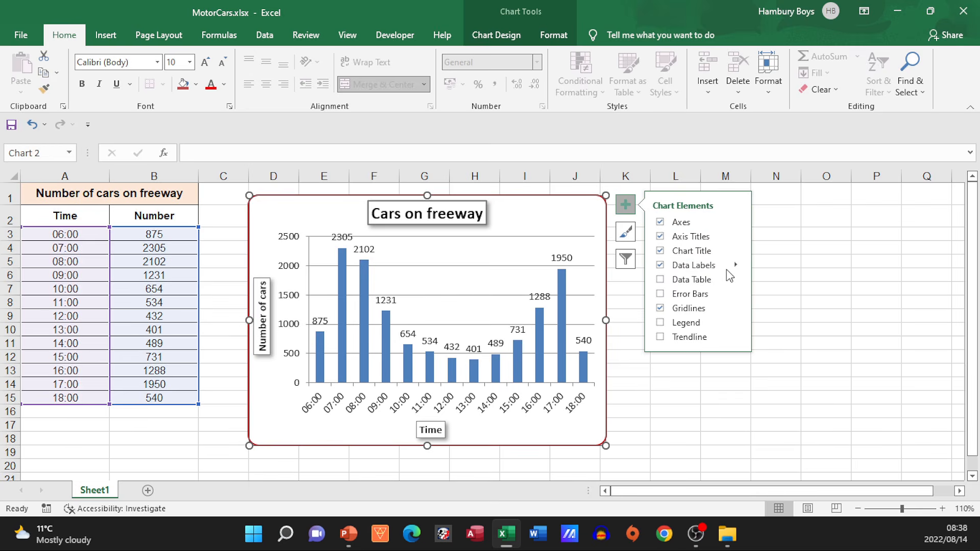
{"action": "left_click", "coordinate": [736, 267]}
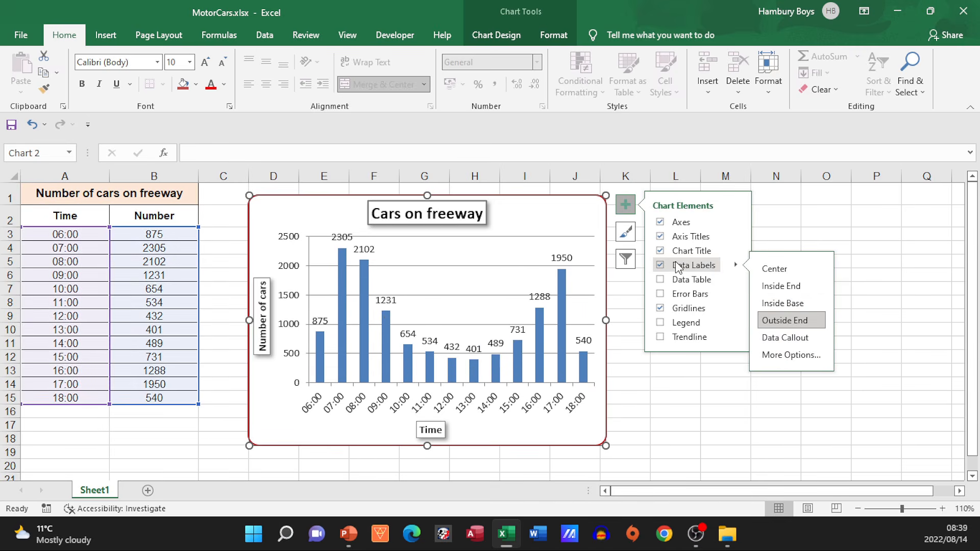
{"action": "left_click", "coordinate": [660, 265]}
Step: Try a data table and error bars on the Cars on freeway chart, removing each one again
{"action": "left_click", "coordinate": [661, 280]}
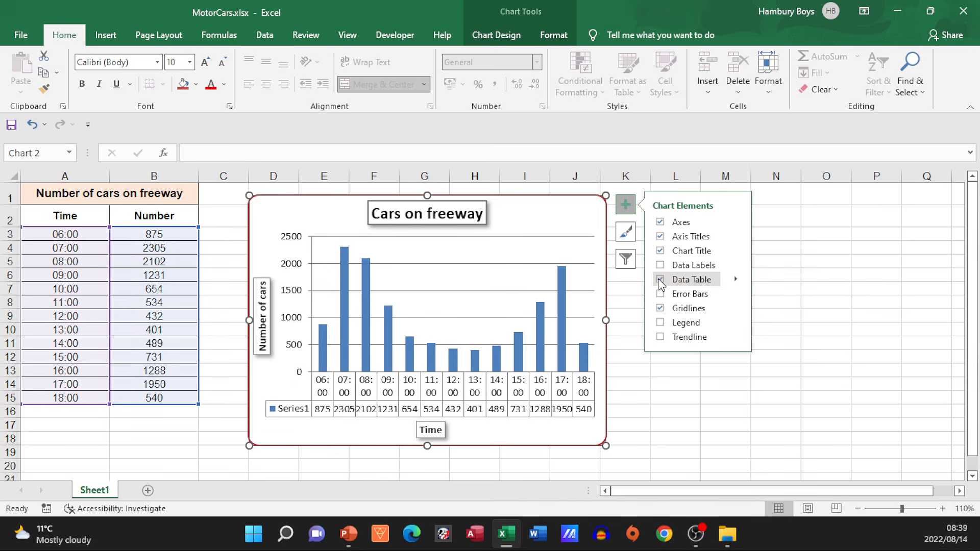
{"action": "left_click", "coordinate": [660, 280]}
{"action": "left_click", "coordinate": [660, 294]}
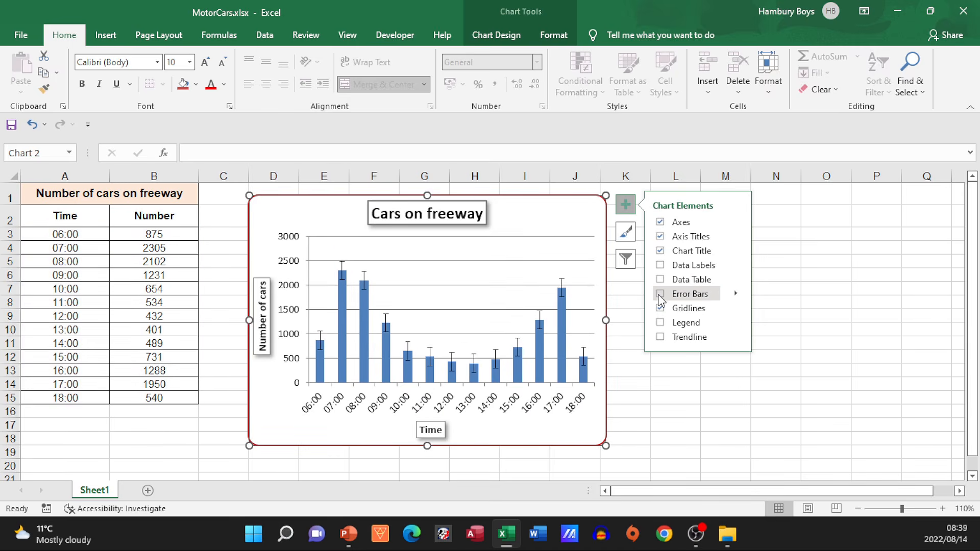
{"action": "left_click", "coordinate": [662, 296]}
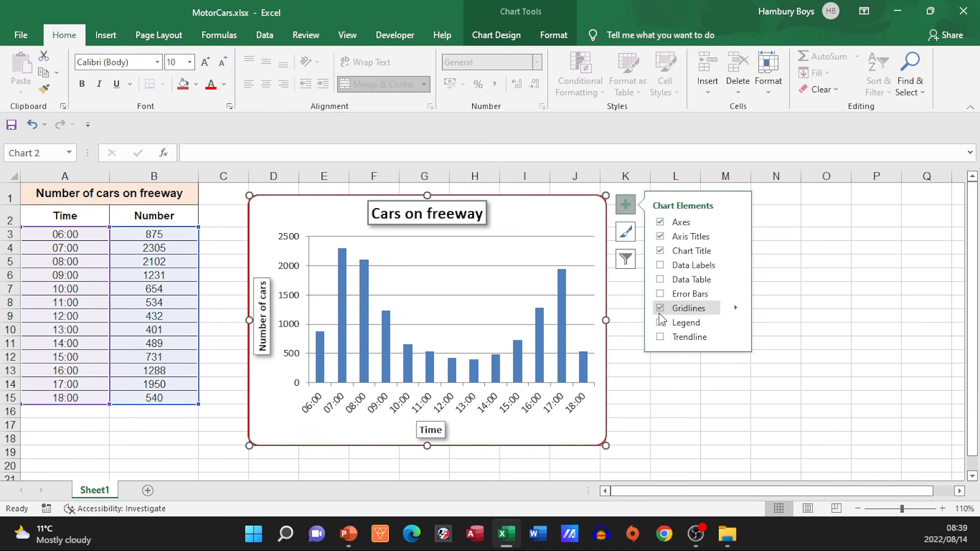
Step: View the chart's gridline options and try a legend and a trendline, switching both off again
{"action": "left_click", "coordinate": [736, 309]}
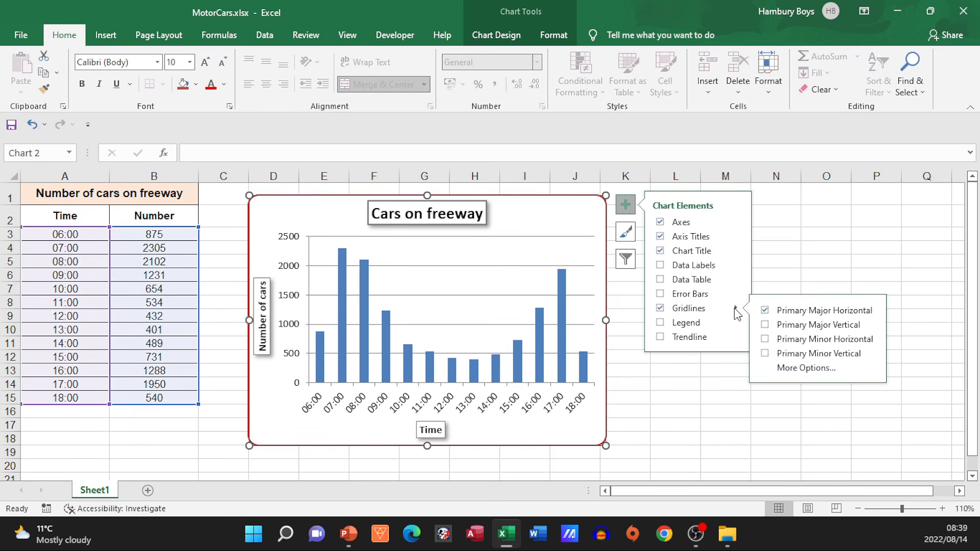
{"action": "left_click", "coordinate": [661, 323]}
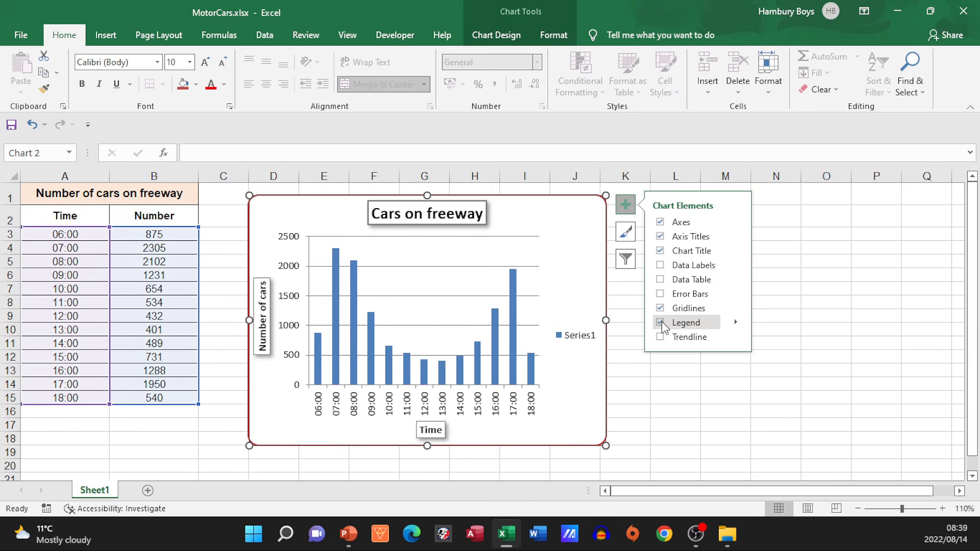
{"action": "left_click", "coordinate": [661, 323]}
{"action": "left_click", "coordinate": [661, 337]}
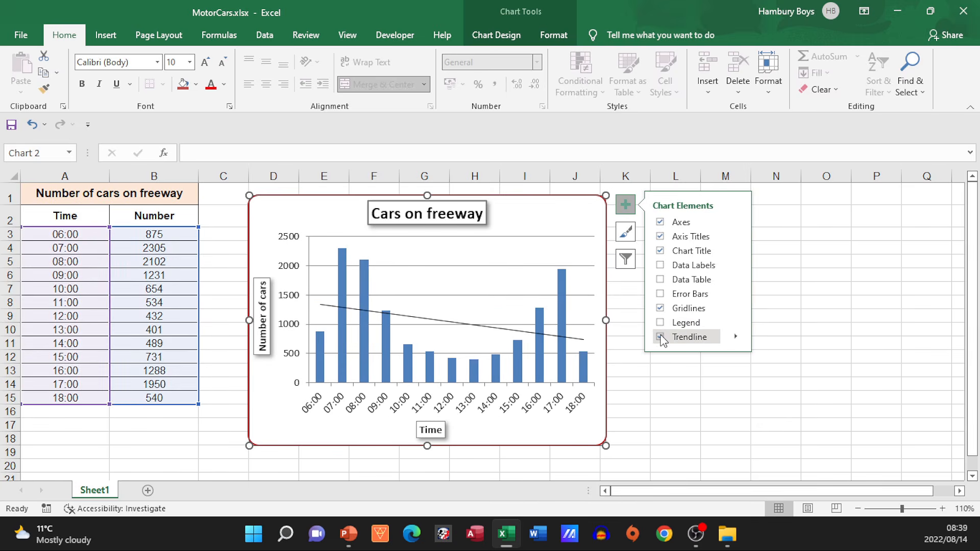
{"action": "left_click", "coordinate": [661, 338]}
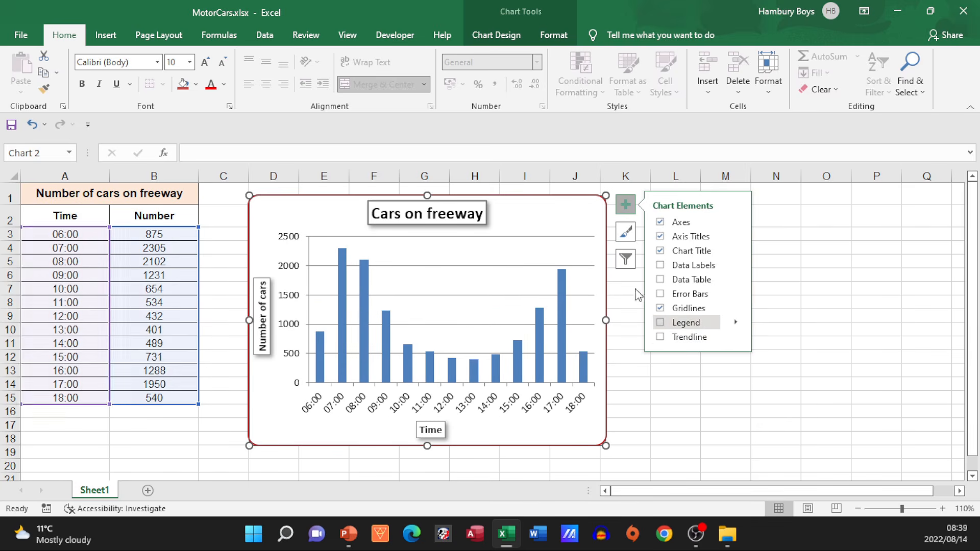
Step: Preview the chart styles and filter the 07:00 category out of the Cars on freeway chart
{"action": "left_click", "coordinate": [632, 234]}
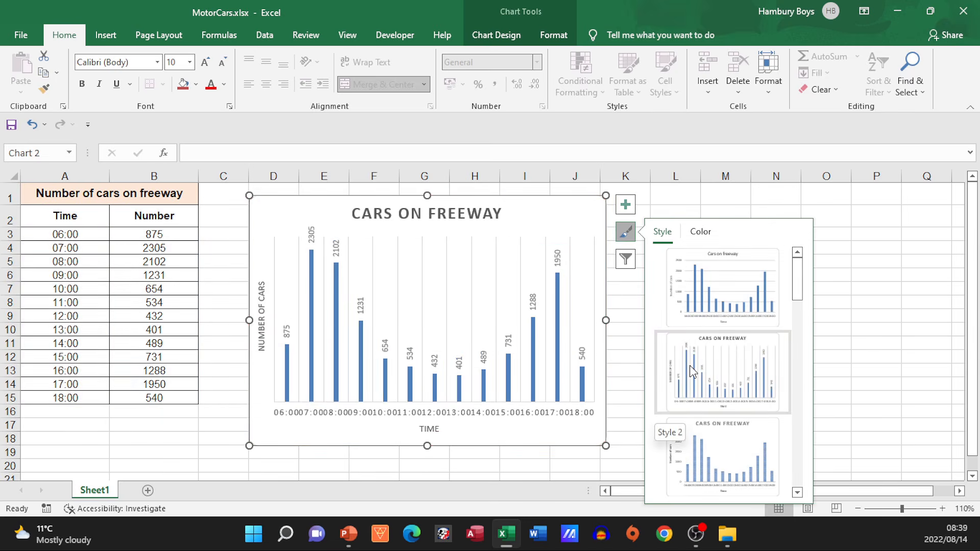
{"action": "left_click", "coordinate": [626, 259]}
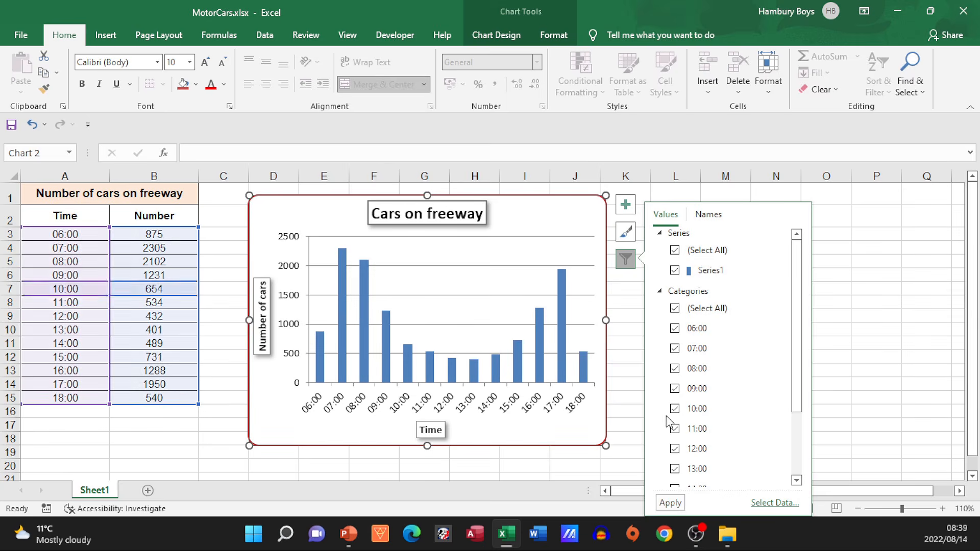
{"action": "left_click", "coordinate": [676, 348]}
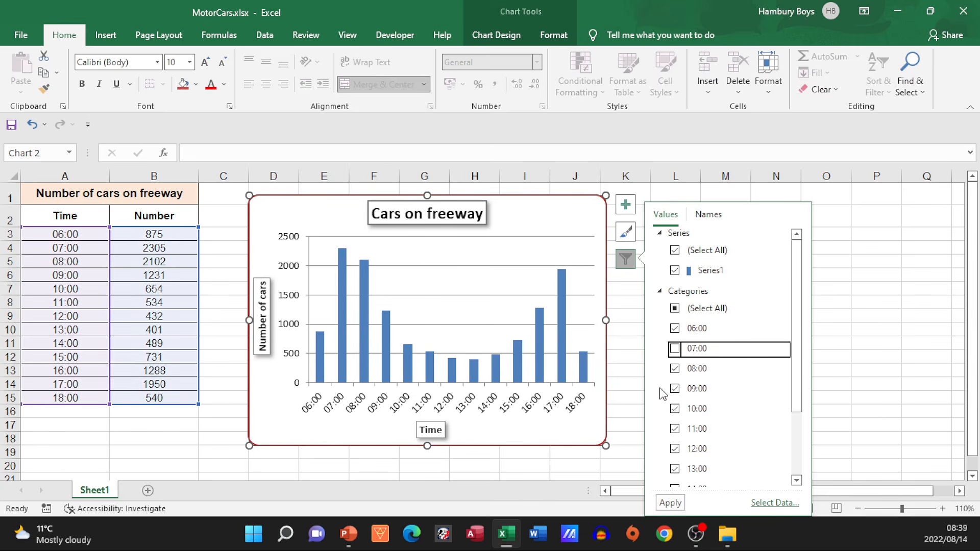
{"action": "left_click", "coordinate": [674, 349]}
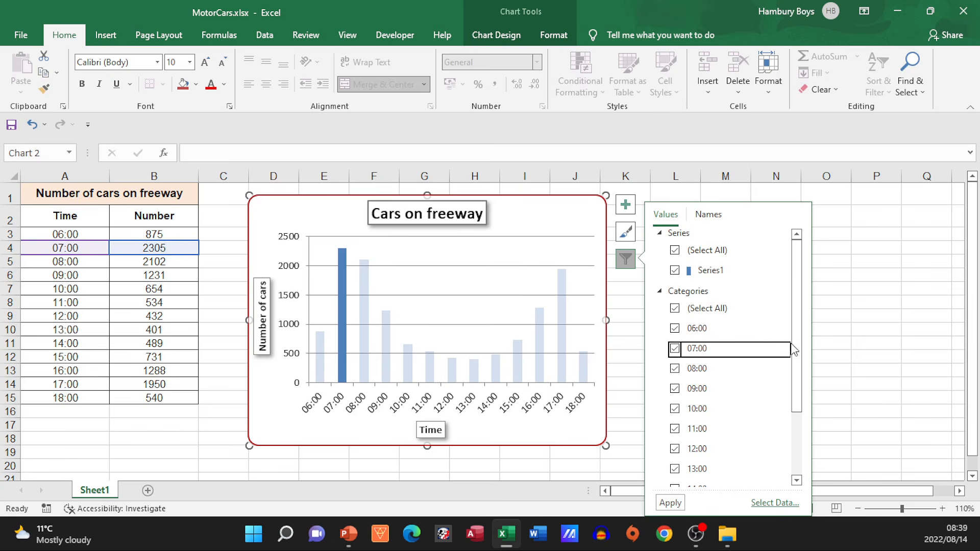
{"action": "left_click_drag", "start_coordinate": [795, 351], "coordinate": [796, 432]}
{"action": "scroll", "coordinate": [795, 432], "scroll_direction": "up", "scroll_amount": 1}
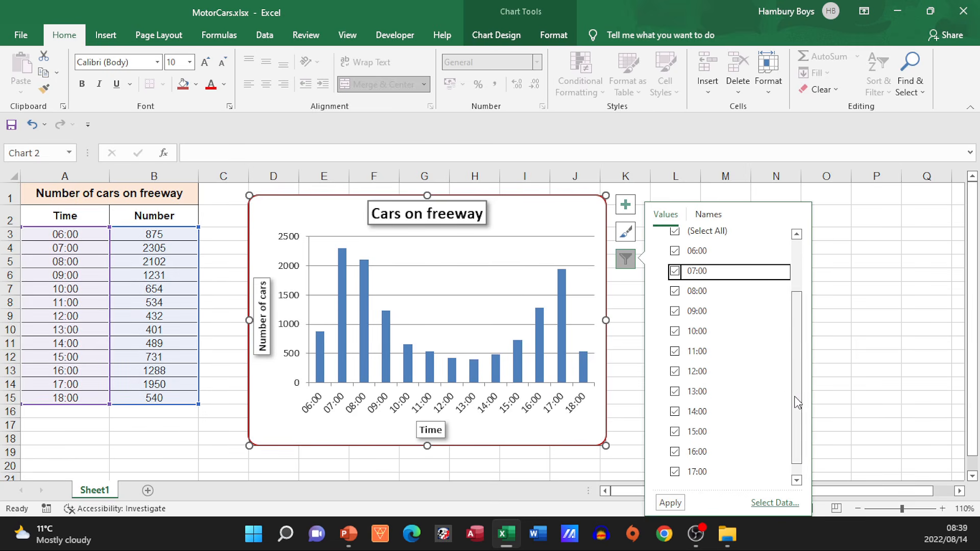
{"action": "left_click", "coordinate": [674, 271]}
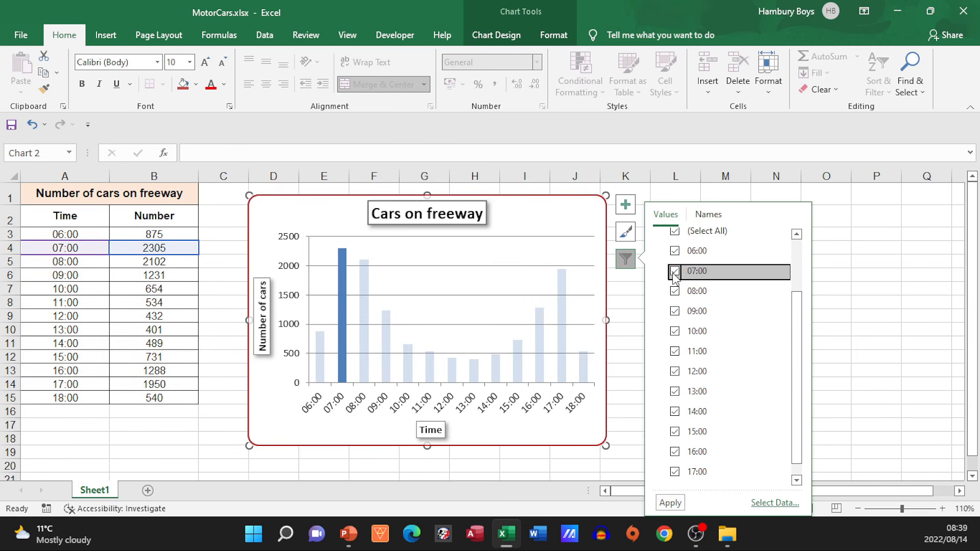
{"action": "left_click", "coordinate": [670, 503]}
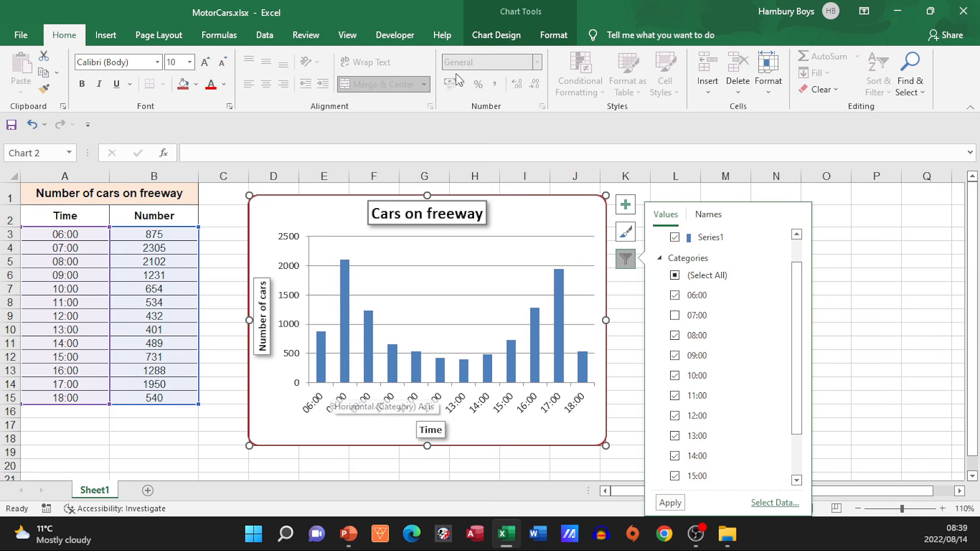
Step: View the design options and colour palettes available for the Cars on freeway chart
{"action": "left_click", "coordinate": [513, 34]}
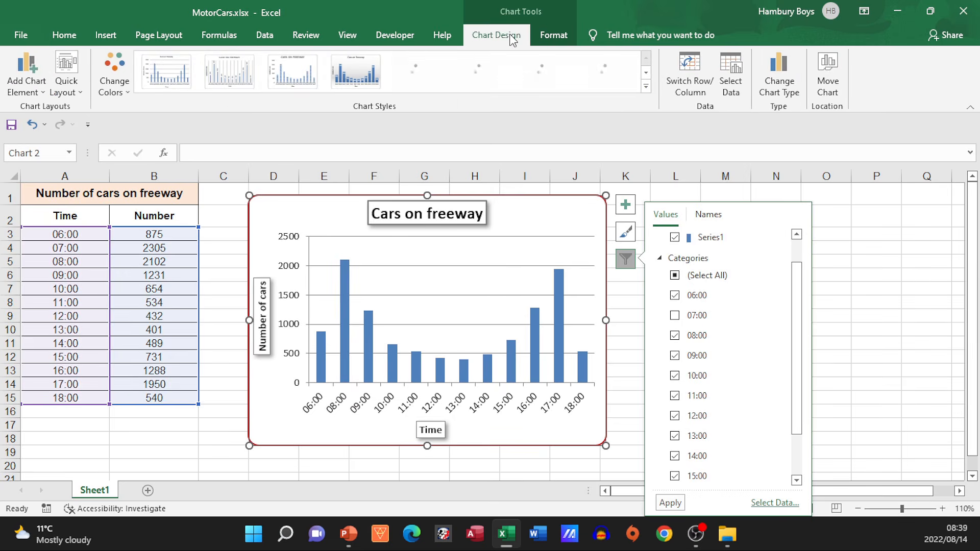
{"action": "left_click", "coordinate": [127, 84]}
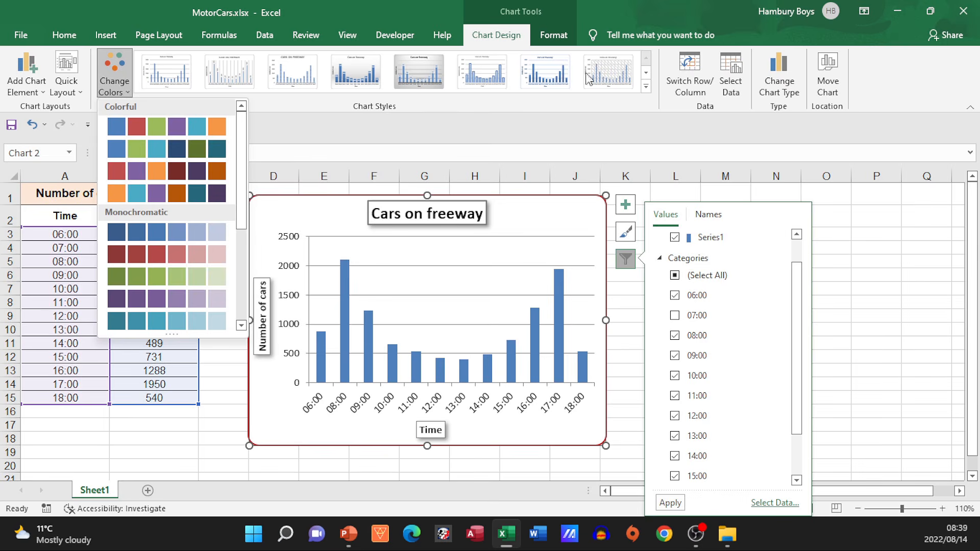
{"action": "left_click", "coordinate": [666, 108]}
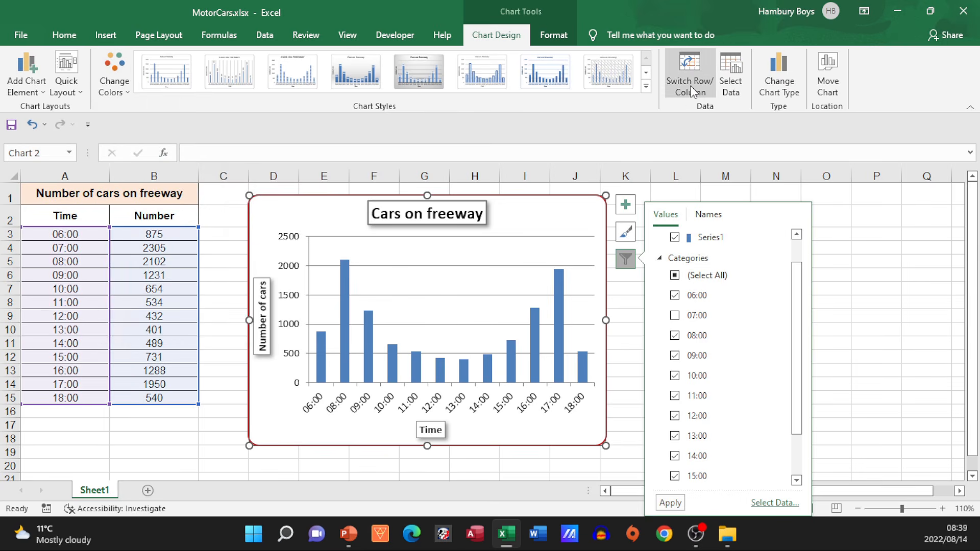
Step: Change the chart type to the multicoloured Clustered Bar variant that plots each time as its own series
{"action": "left_click", "coordinate": [783, 81]}
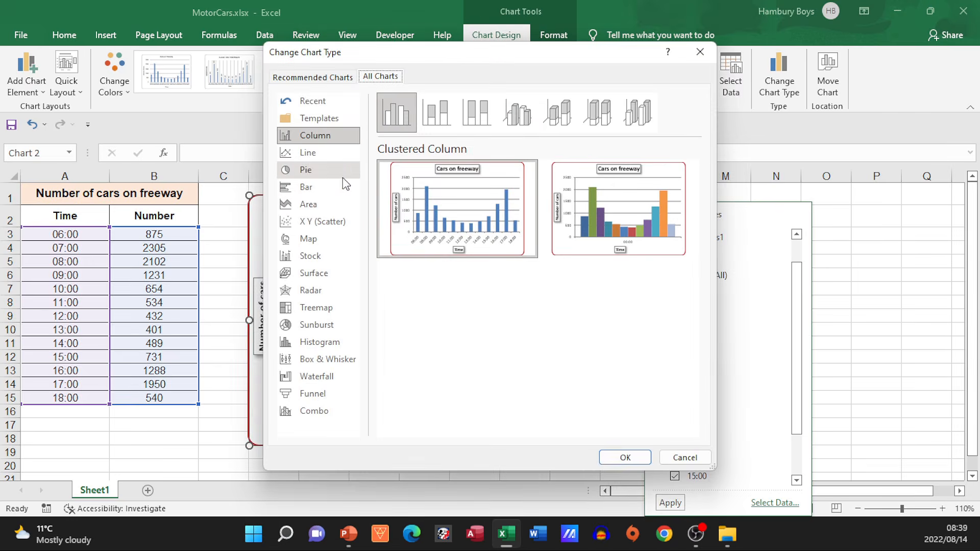
{"action": "left_click", "coordinate": [295, 204]}
{"action": "left_click", "coordinate": [302, 187]}
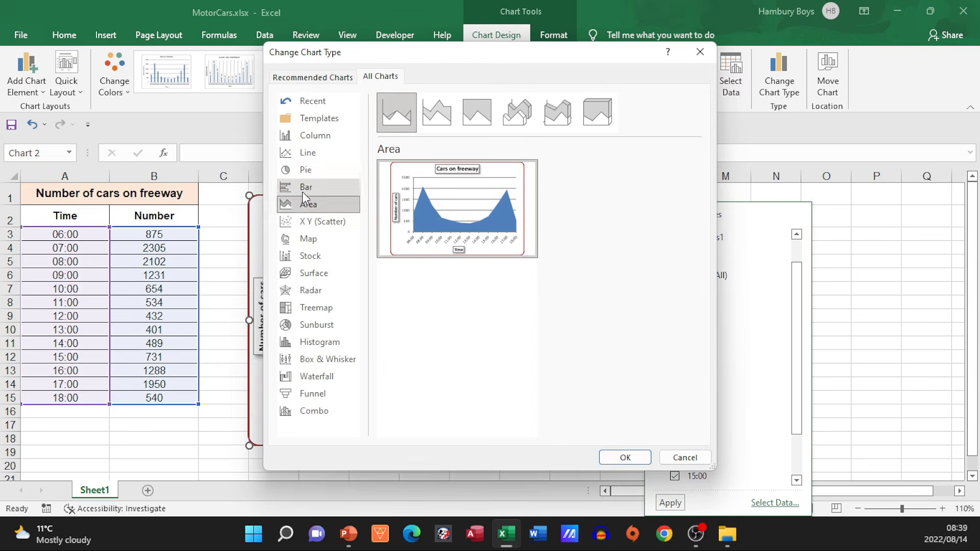
{"action": "mouse_move", "coordinate": [556, 199]}
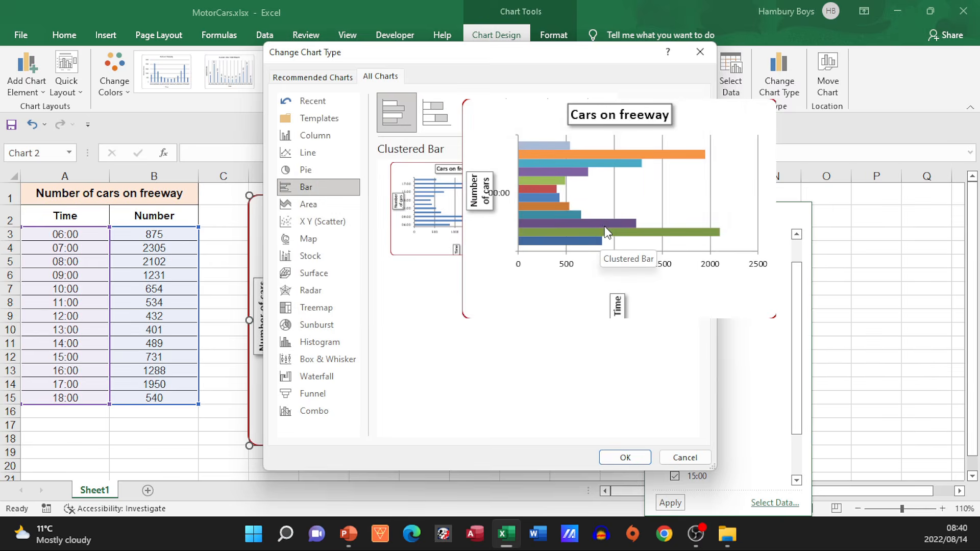
{"action": "left_click", "coordinate": [616, 464]}
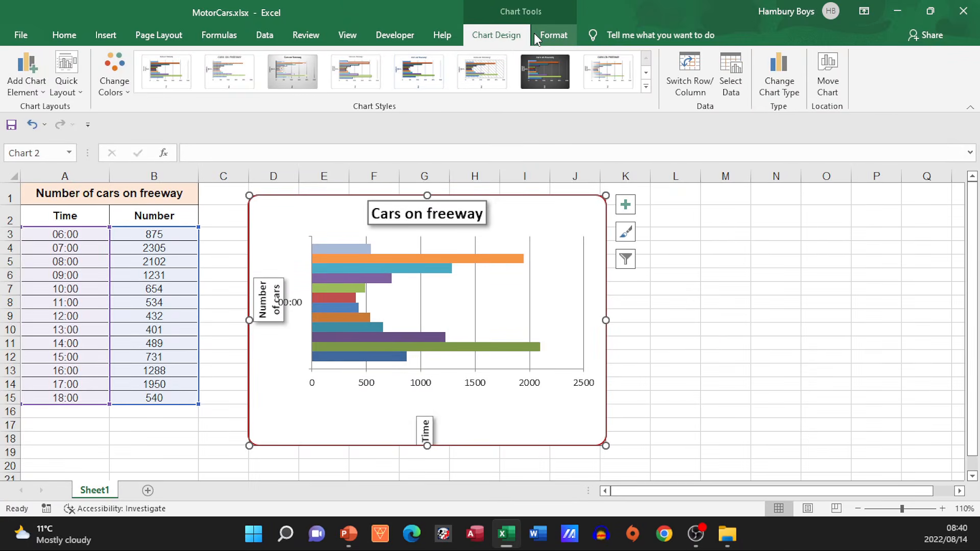
Step: View the shape style, WordArt and size formatting options for the selected chart area
{"action": "left_click", "coordinate": [744, 311]}
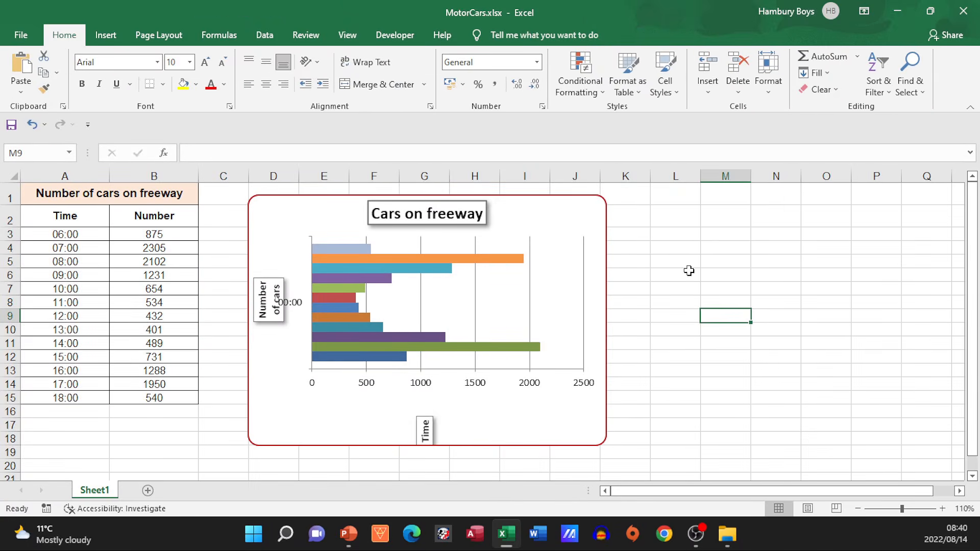
{"action": "left_click", "coordinate": [557, 217]}
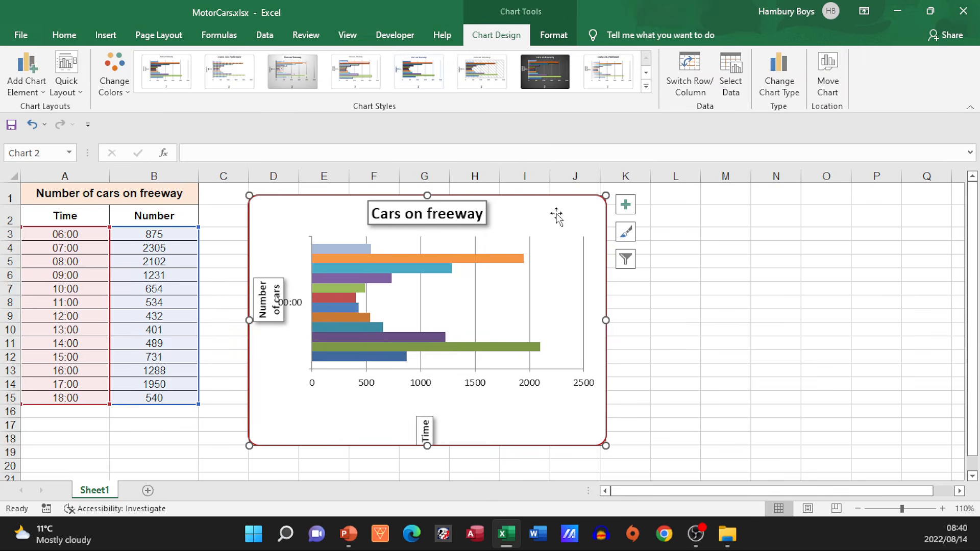
{"action": "left_click", "coordinate": [553, 37]}
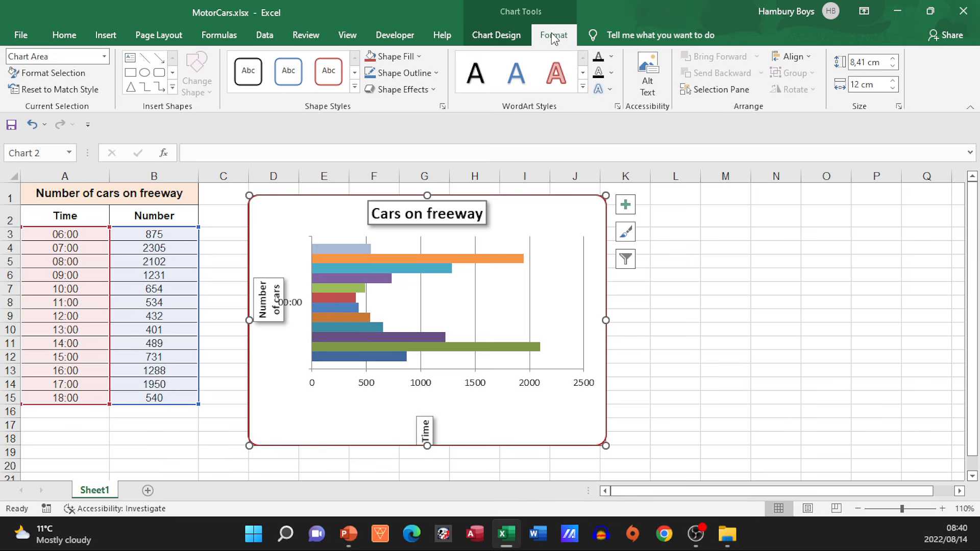
{"action": "left_click", "coordinate": [725, 302]}
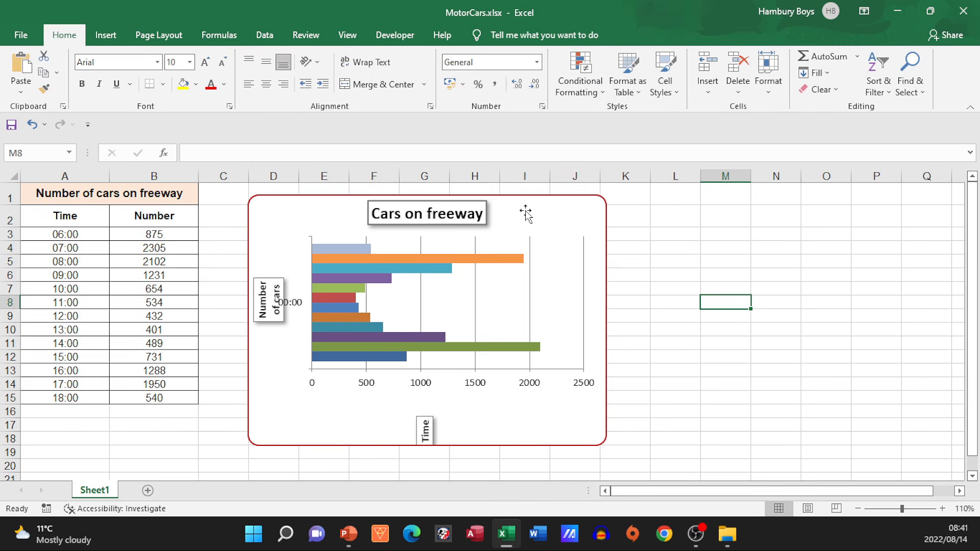
Step: Open the chart area formatting and set its fill to Picture or texture fill
{"action": "right_click", "coordinate": [526, 211]}
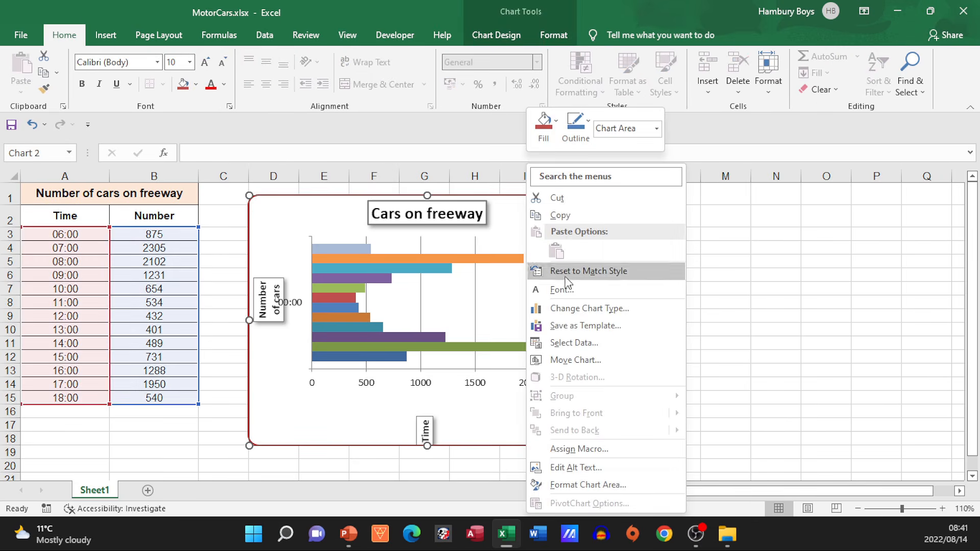
{"action": "left_click", "coordinate": [579, 489]}
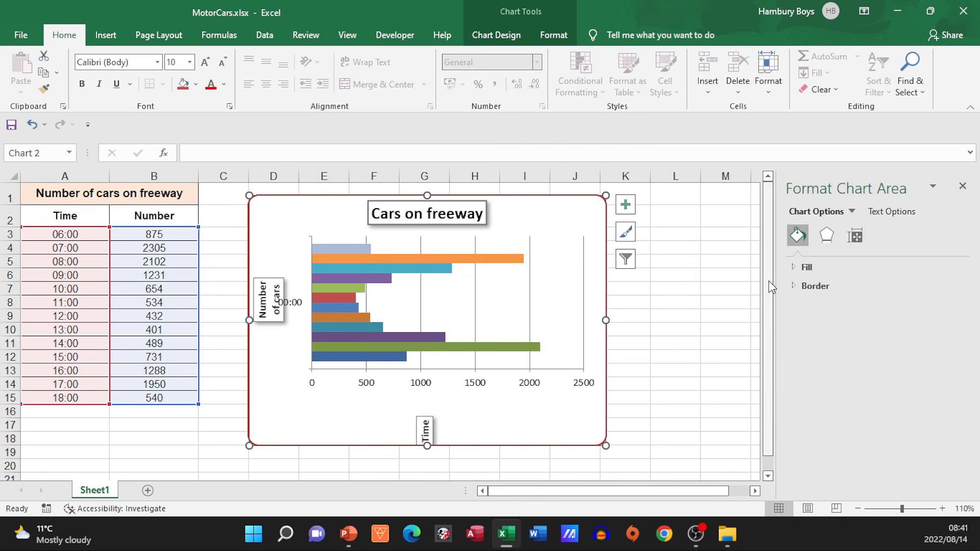
{"action": "left_click", "coordinate": [798, 267]}
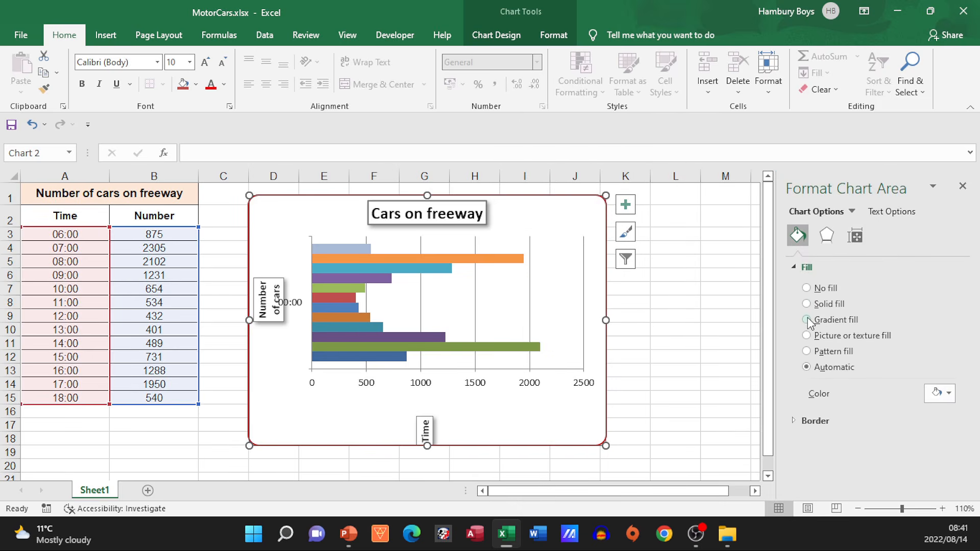
{"action": "left_click", "coordinate": [807, 336]}
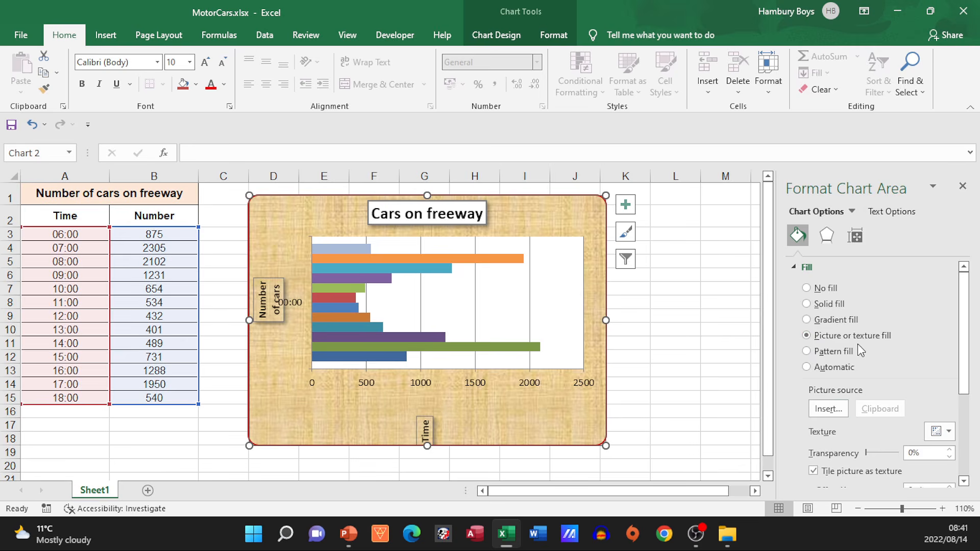
Step: Fill the chart area with 3370f212844967b8f851550af6cfc3cd.jpg from the Pictures folder and set the picture's transparency to 52%
{"action": "left_click", "coordinate": [836, 412]}
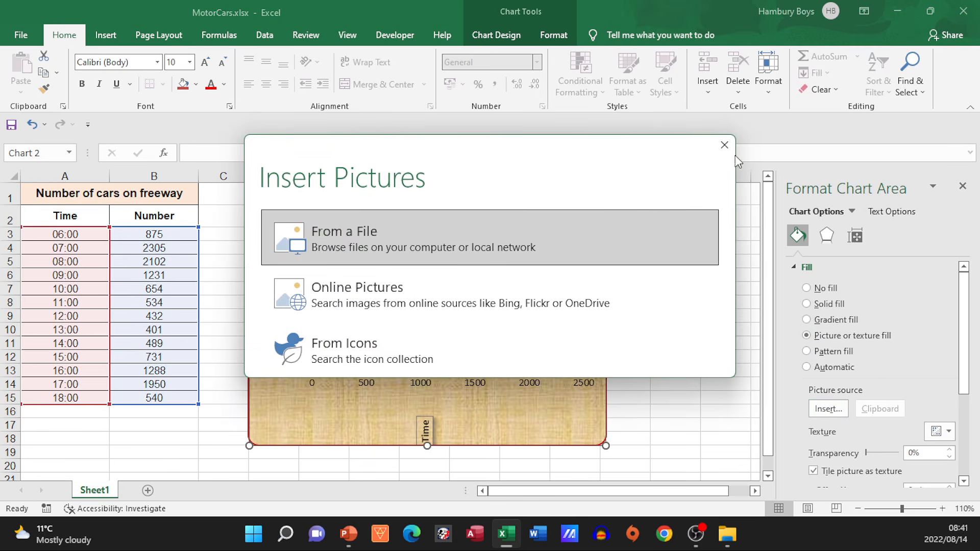
{"action": "left_click", "coordinate": [725, 150]}
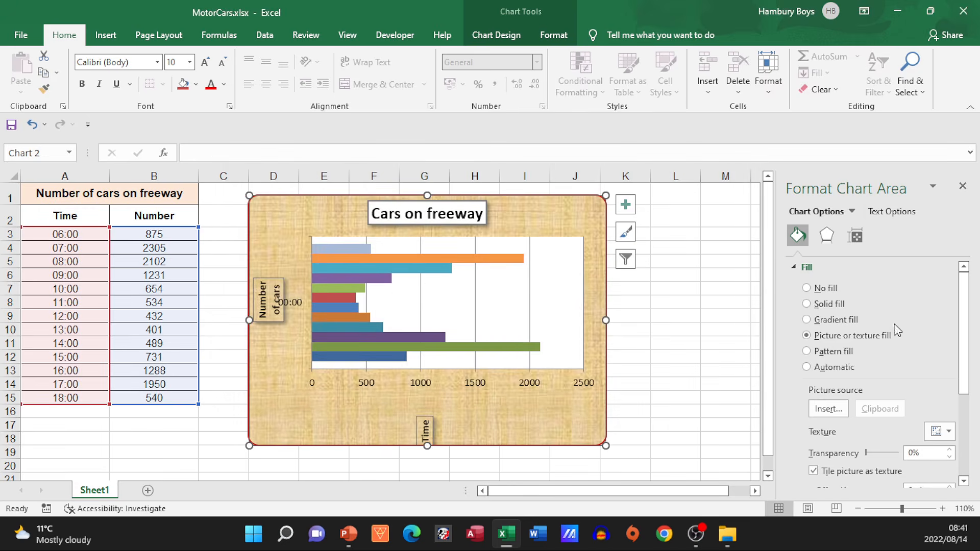
{"action": "left_click", "coordinate": [823, 410]}
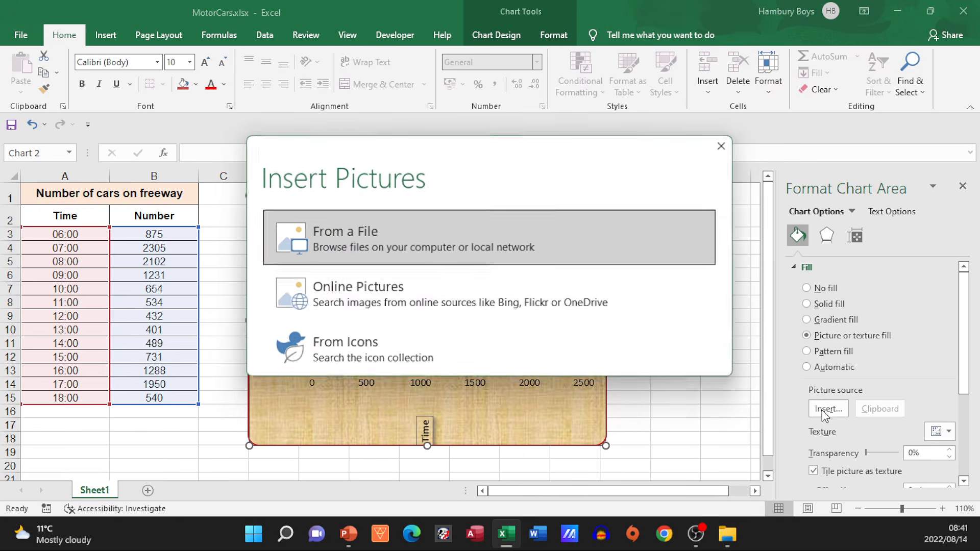
{"action": "left_click", "coordinate": [395, 248]}
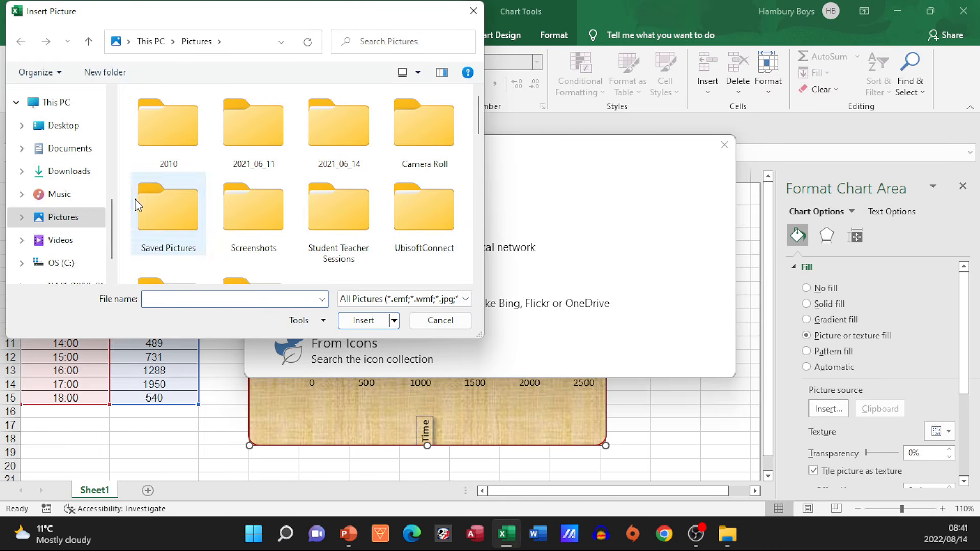
{"action": "scroll", "coordinate": [209, 207], "scroll_direction": "down", "scroll_amount": 3}
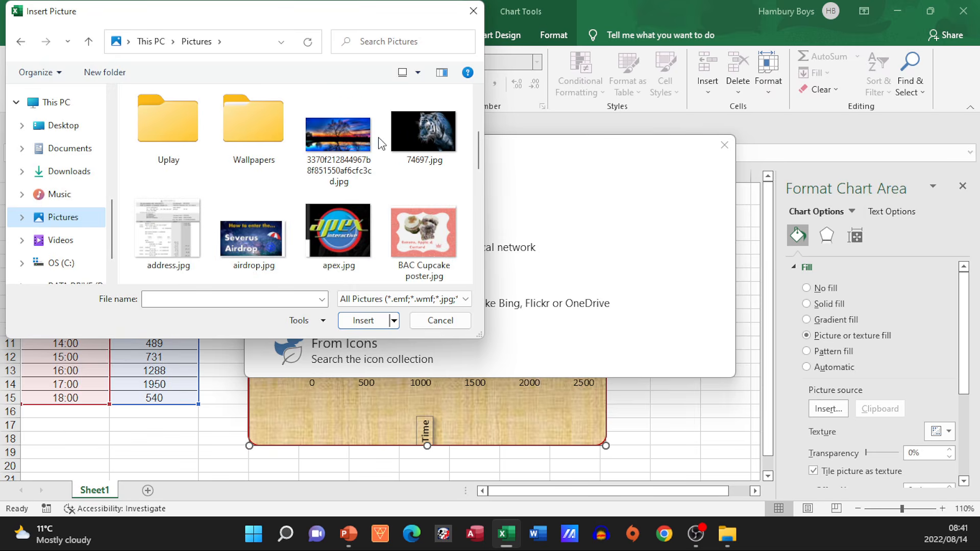
{"action": "double_click", "coordinate": [349, 140]}
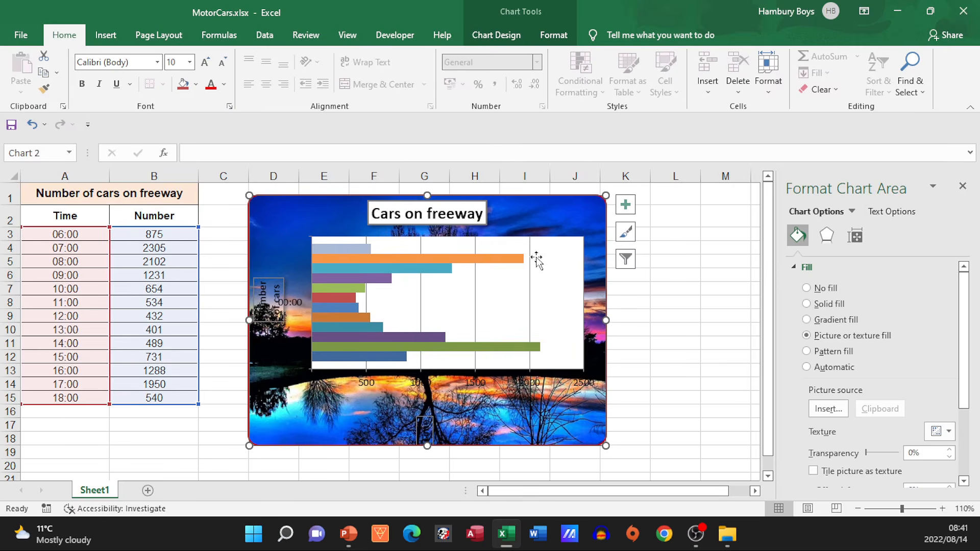
{"action": "scroll", "coordinate": [882, 387], "scroll_direction": "down", "scroll_amount": 2}
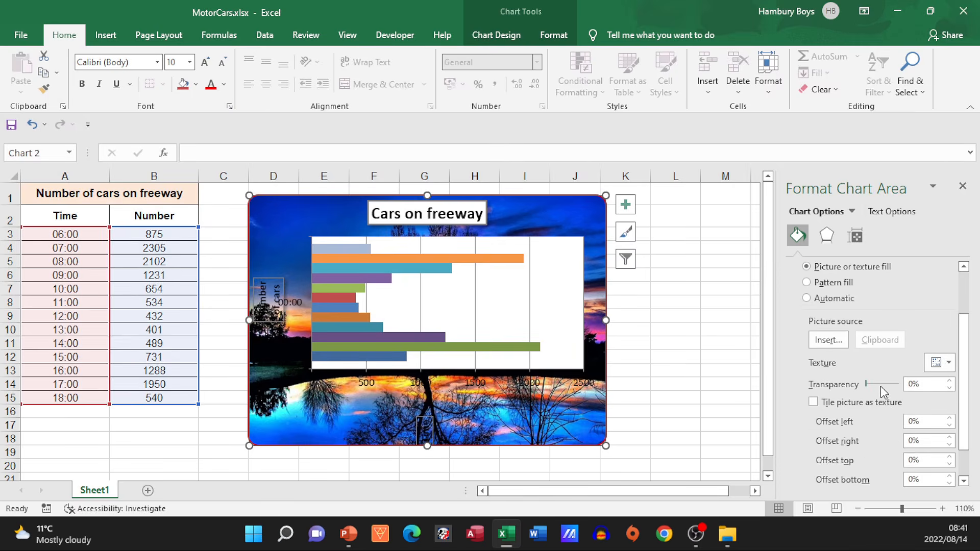
{"action": "left_click_drag", "start_coordinate": [868, 384], "coordinate": [885, 390]}
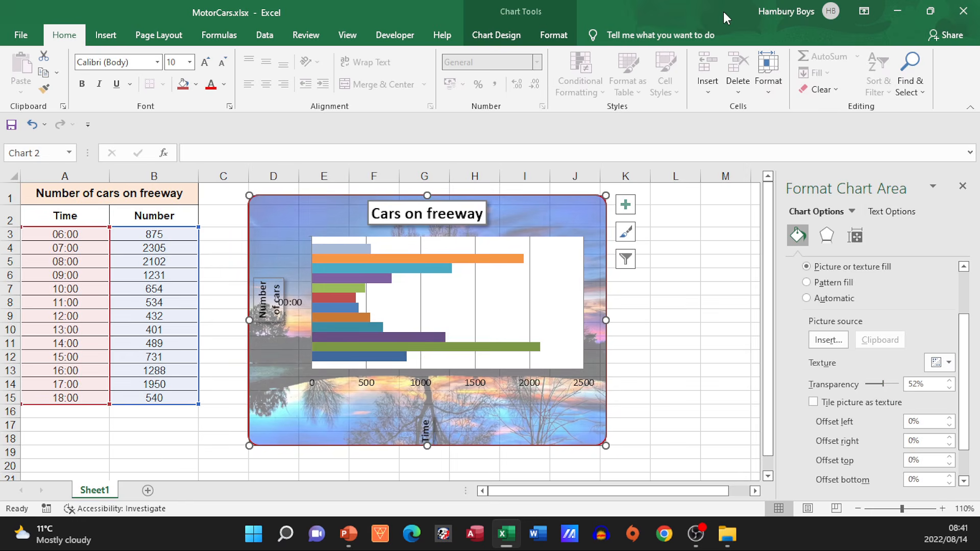
Step: Read the graph task instructions behind the workbook window and review the chart's element and filter options
{"action": "left_click_drag", "start_coordinate": [724, 11], "coordinate": [431, 416]}
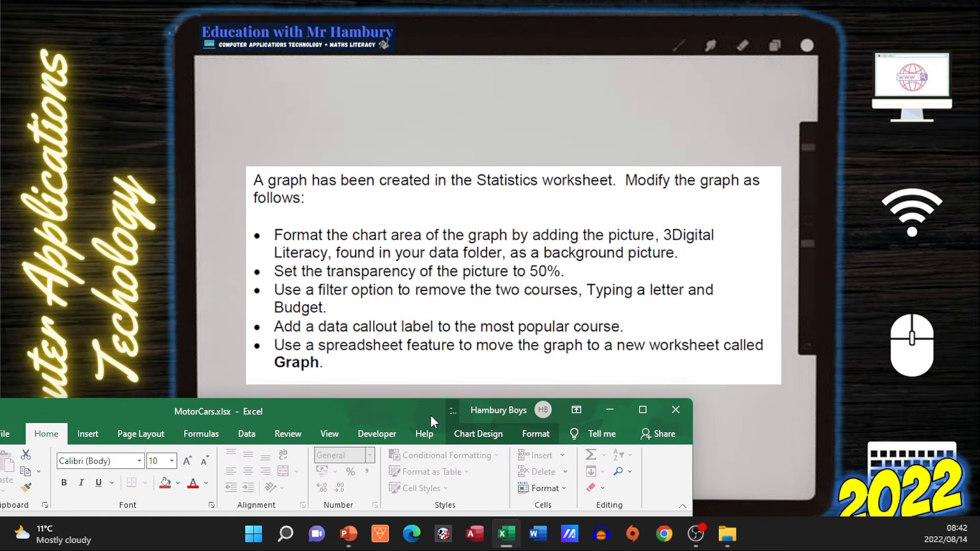
{"action": "left_click_drag", "start_coordinate": [431, 416], "coordinate": [628, 51]}
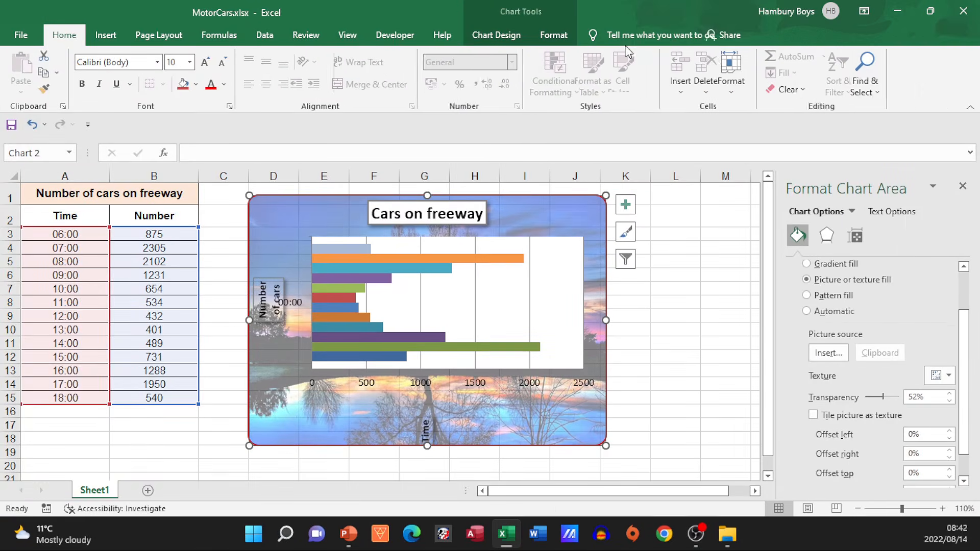
{"action": "left_click", "coordinate": [630, 207]}
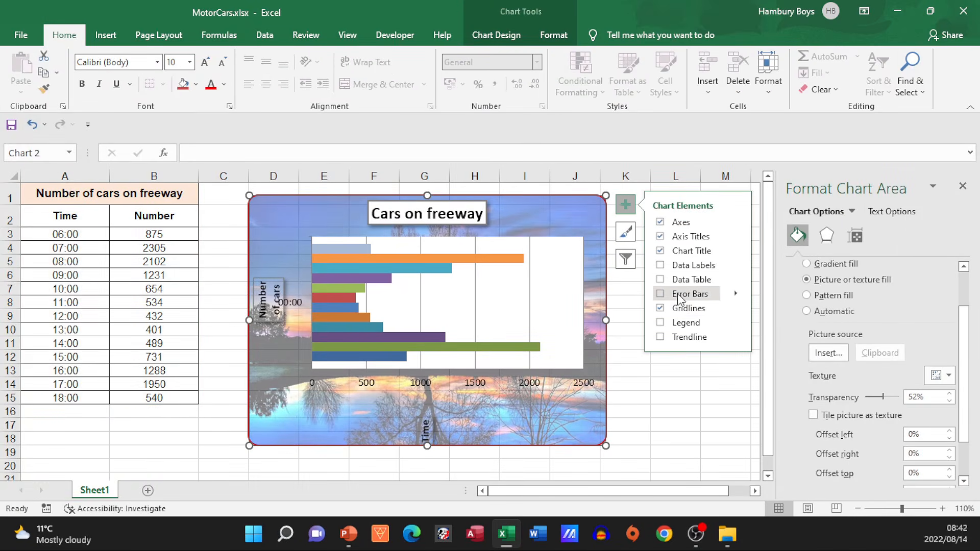
{"action": "left_click", "coordinate": [627, 261]}
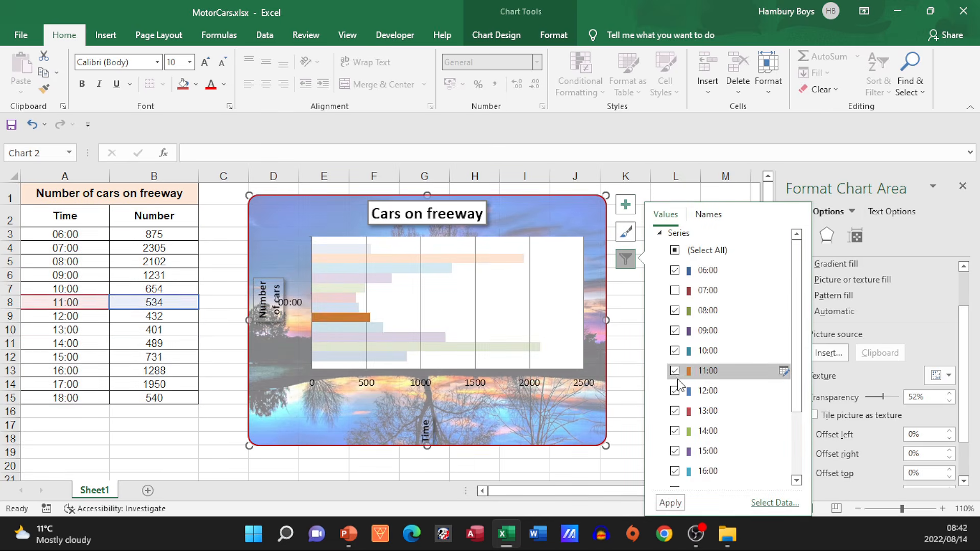
{"action": "left_click", "coordinate": [629, 344]}
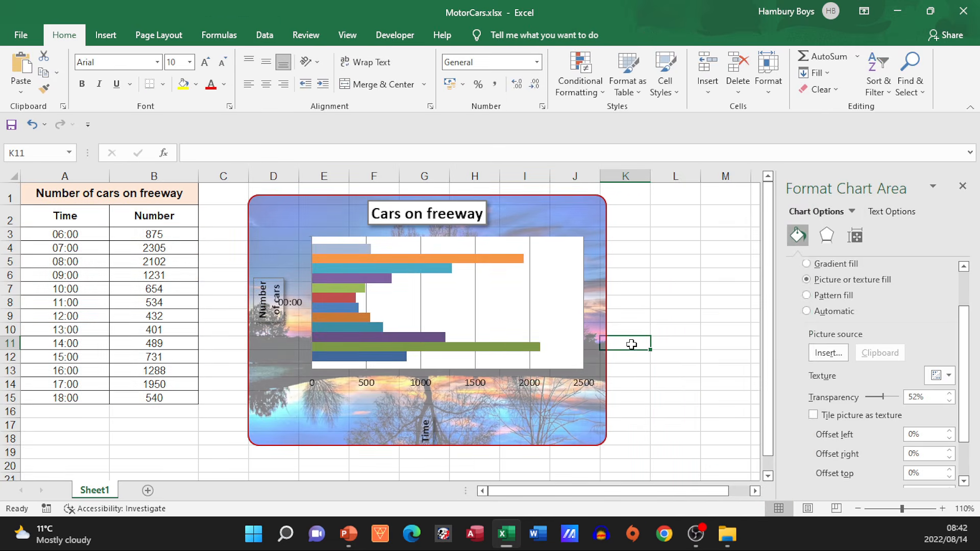
Step: Close the chart area formatting pane and review the Move Chart placement options for the Cars on freeway chart
{"action": "left_click", "coordinate": [963, 187]}
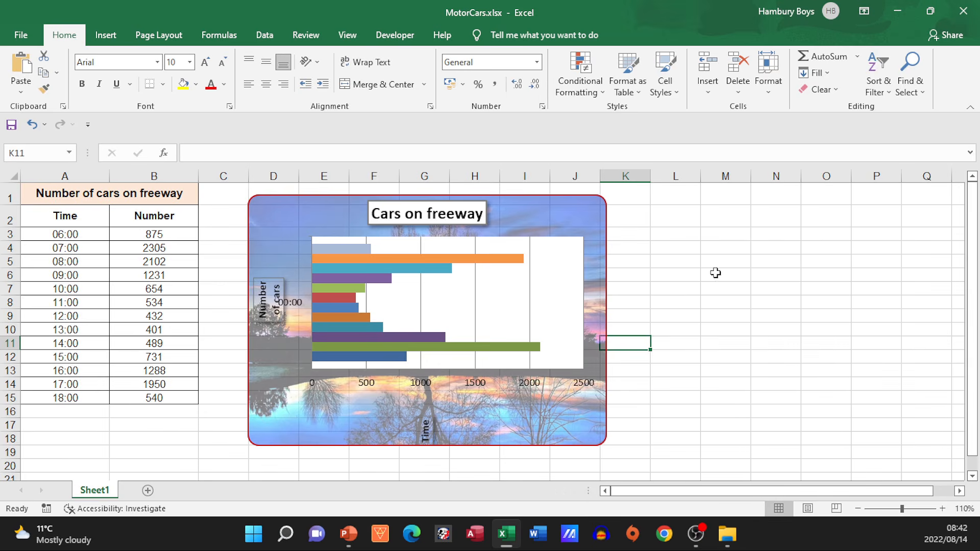
{"action": "left_click", "coordinate": [565, 218]}
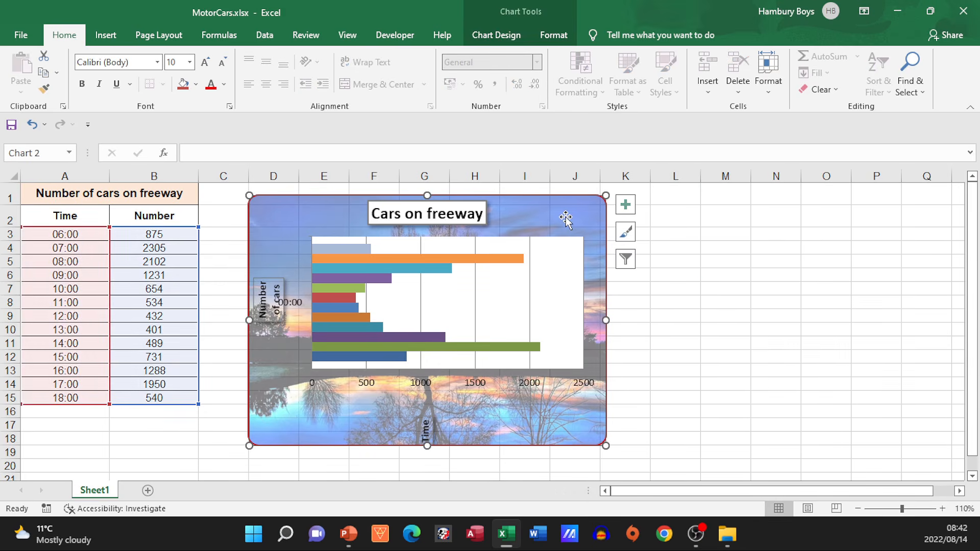
{"action": "left_click", "coordinate": [550, 33]}
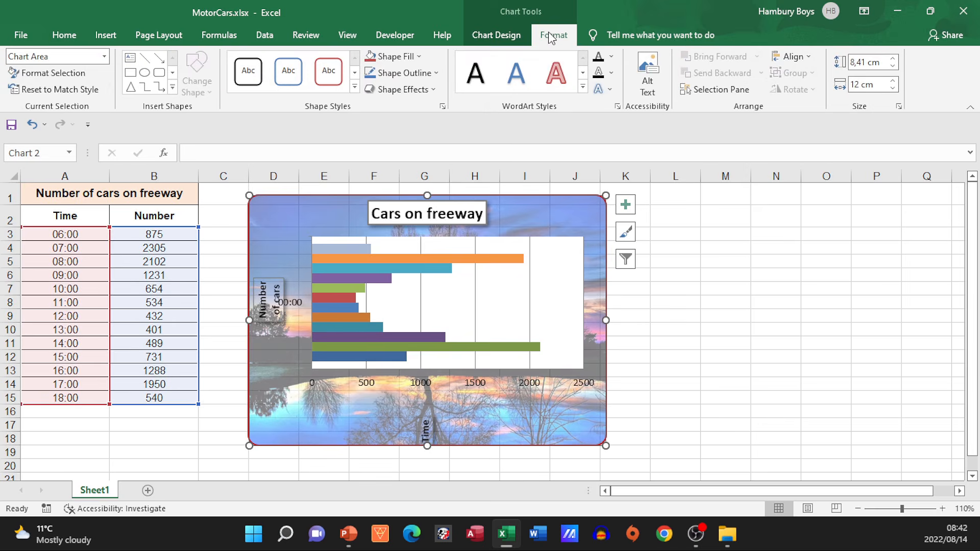
{"action": "left_click", "coordinate": [500, 39]}
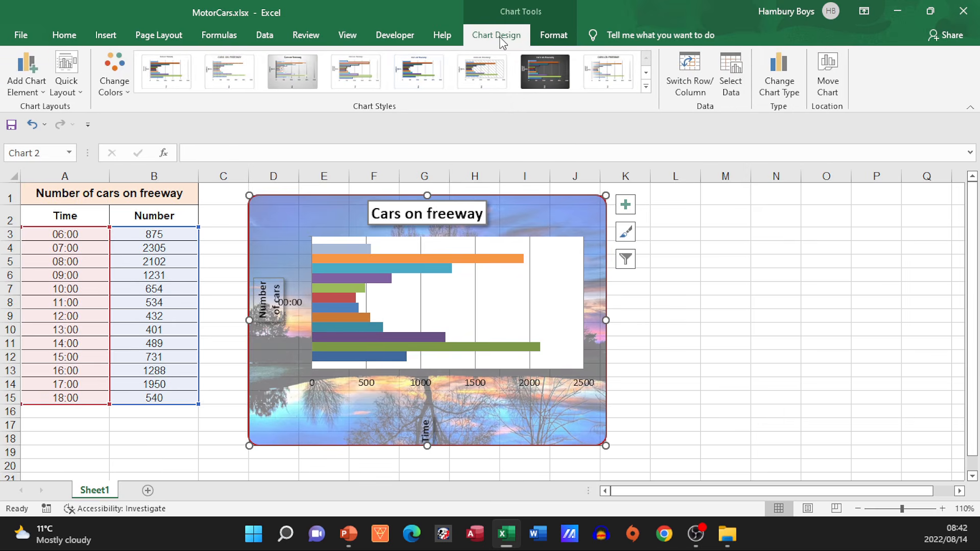
{"action": "left_click", "coordinate": [828, 87]}
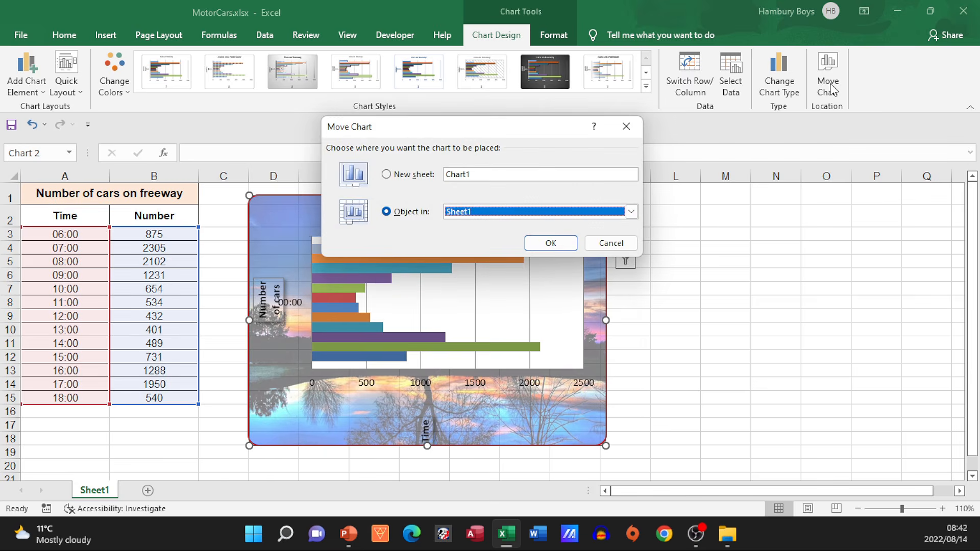
{"action": "left_click", "coordinate": [452, 212]}
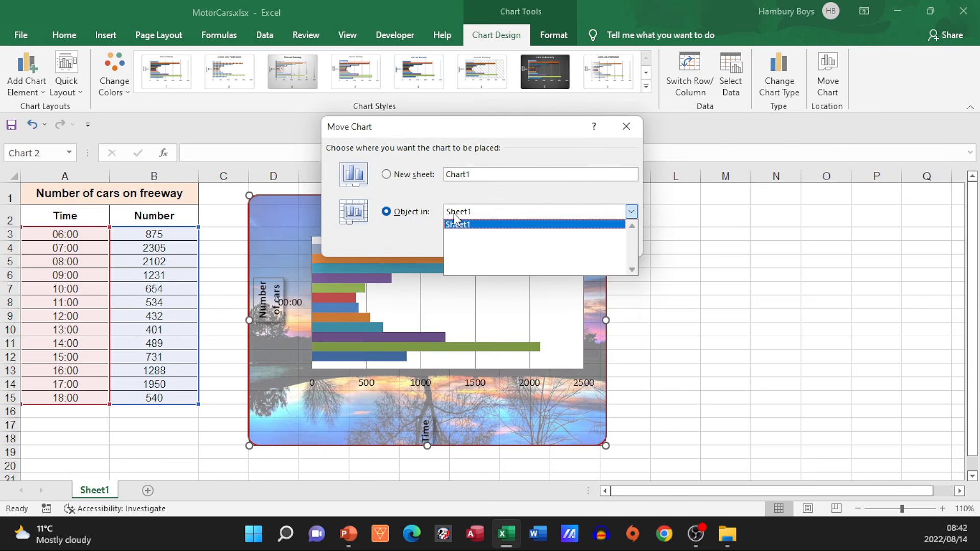
{"action": "left_click", "coordinate": [433, 192]}
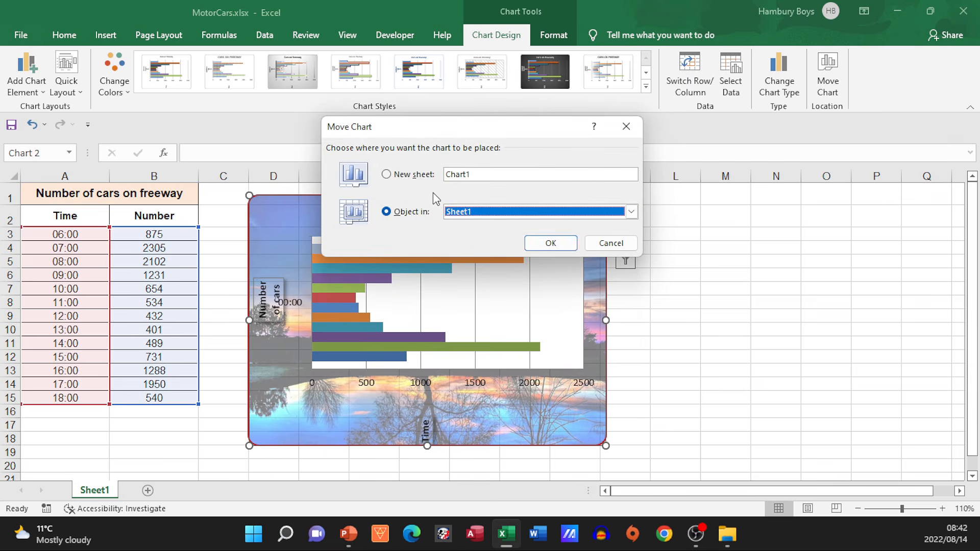
{"action": "left_click", "coordinate": [594, 246]}
Step: Add a blank worksheet to the workbook and move the Cars on freeway chart from Sheet1 to a new sheet named Chart1
{"action": "left_click", "coordinate": [148, 490]}
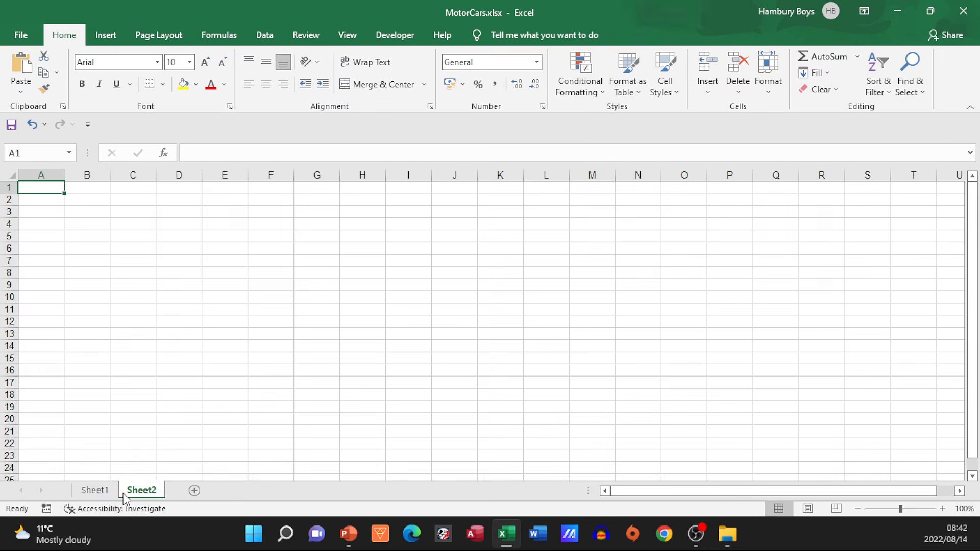
{"action": "left_click", "coordinate": [97, 491]}
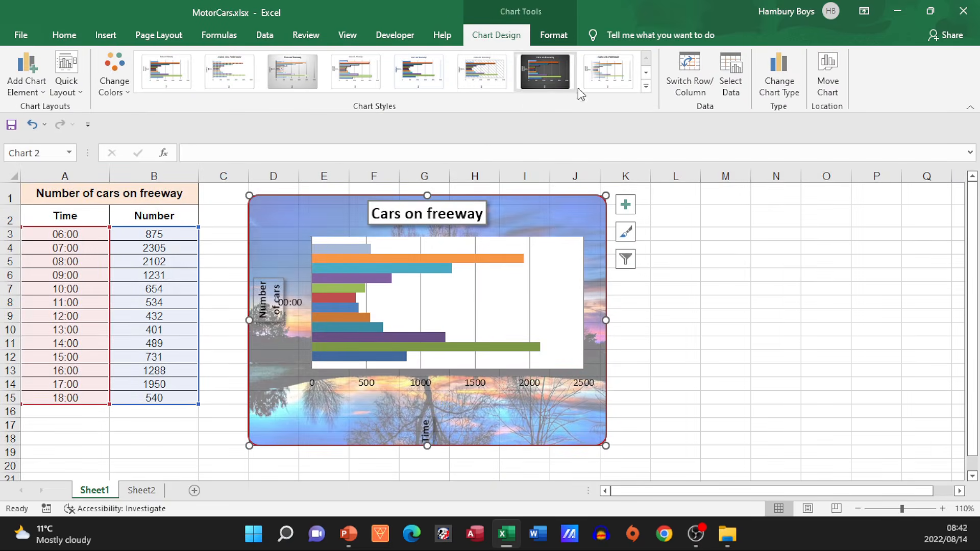
{"action": "left_click", "coordinate": [828, 71]}
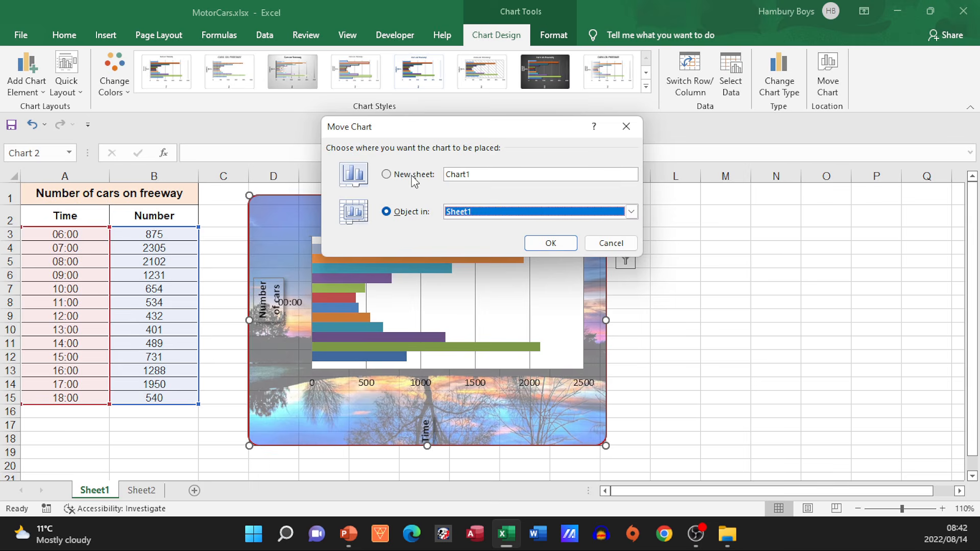
{"action": "left_click", "coordinate": [393, 176]}
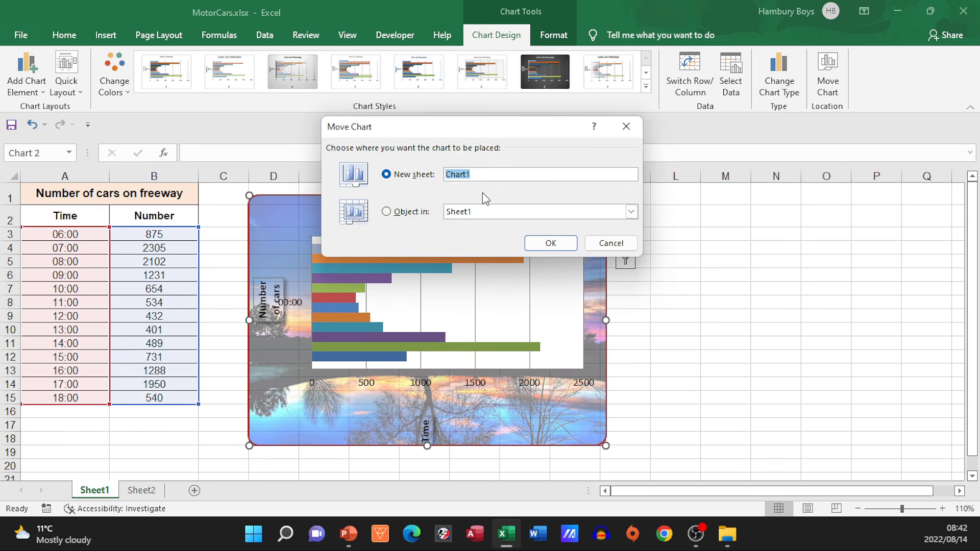
{"action": "left_click", "coordinate": [533, 246]}
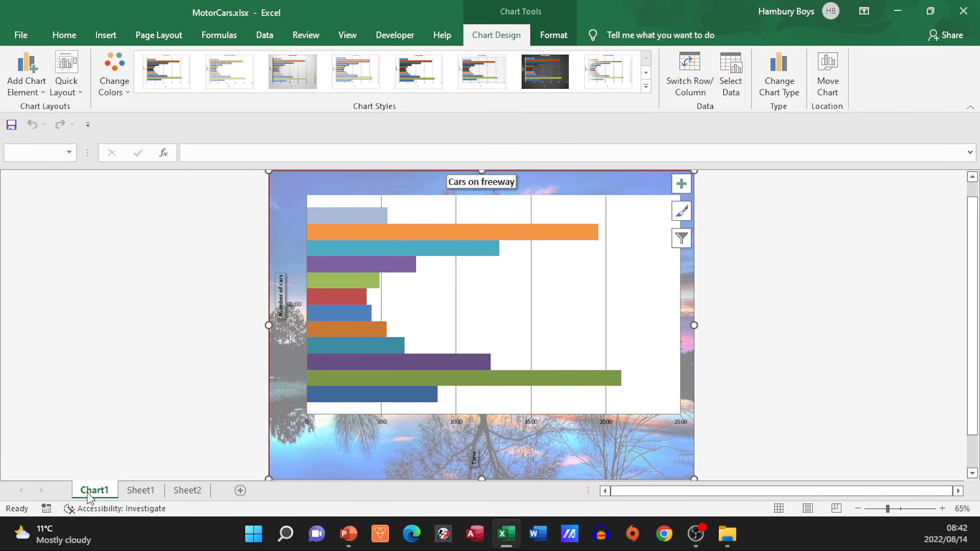
Step: Compare the Chart1 sheet with the Sheet1 data table and the blank Sheet2, and minimize the workbook window
{"action": "left_click", "coordinate": [138, 491]}
{"action": "left_click", "coordinate": [188, 491]}
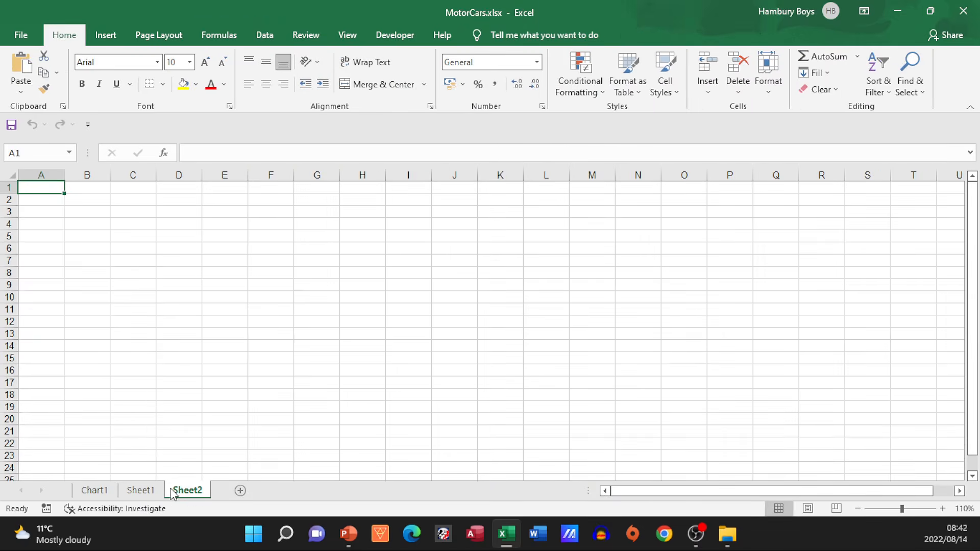
{"action": "left_click", "coordinate": [141, 491]}
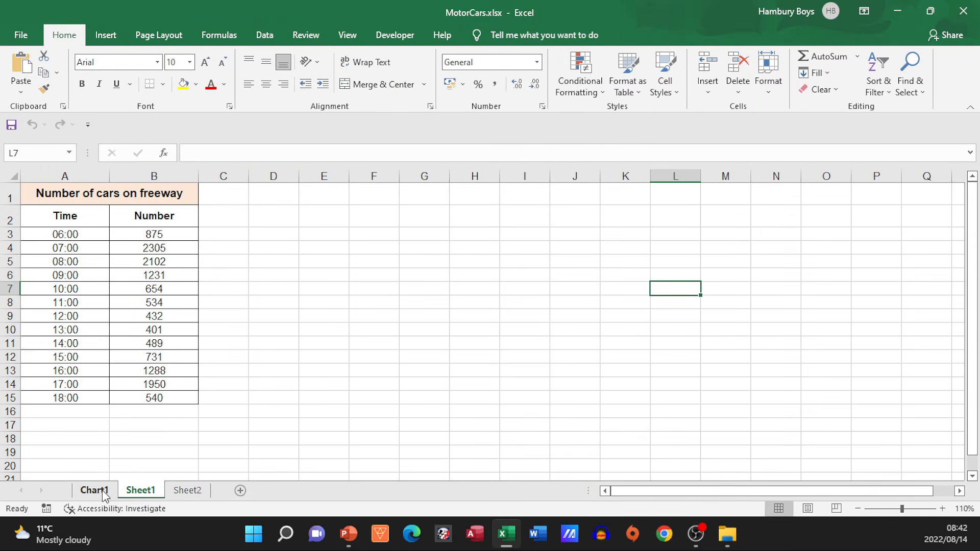
{"action": "left_click", "coordinate": [103, 493]}
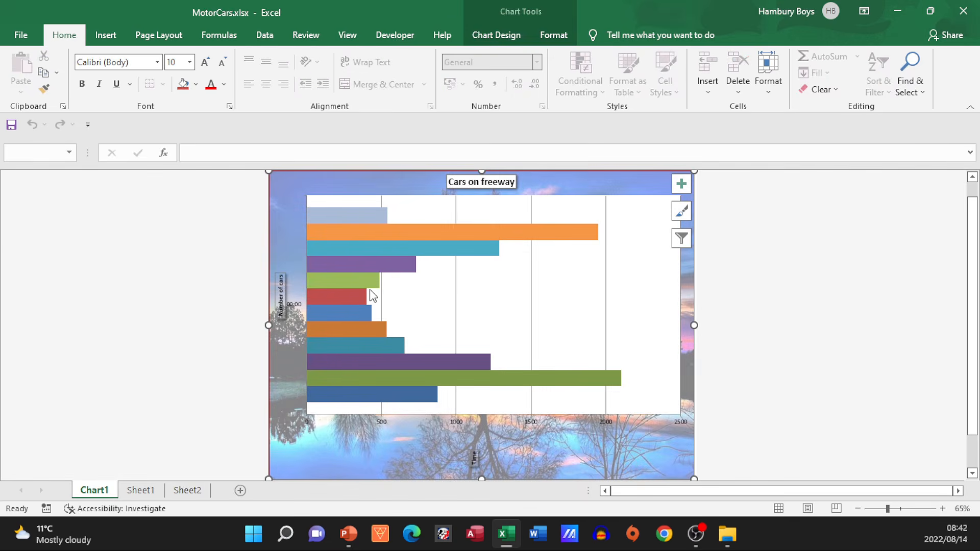
{"action": "left_click", "coordinate": [140, 497]}
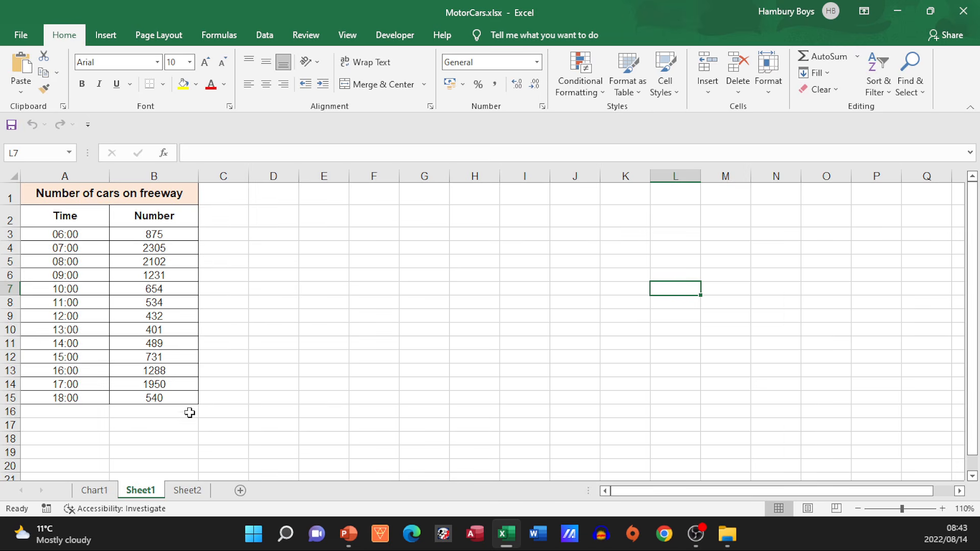
{"action": "left_click", "coordinate": [101, 492]}
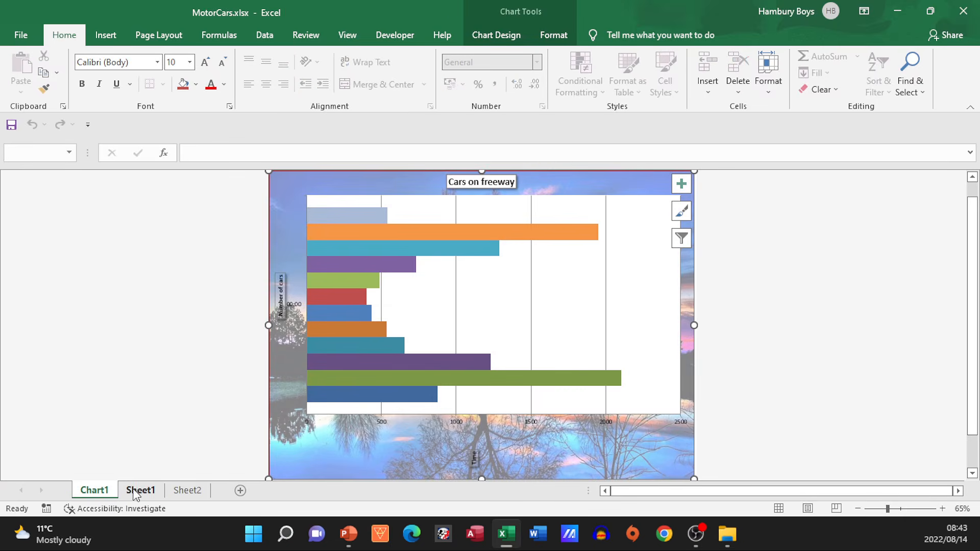
{"action": "left_click", "coordinate": [912, 9]}
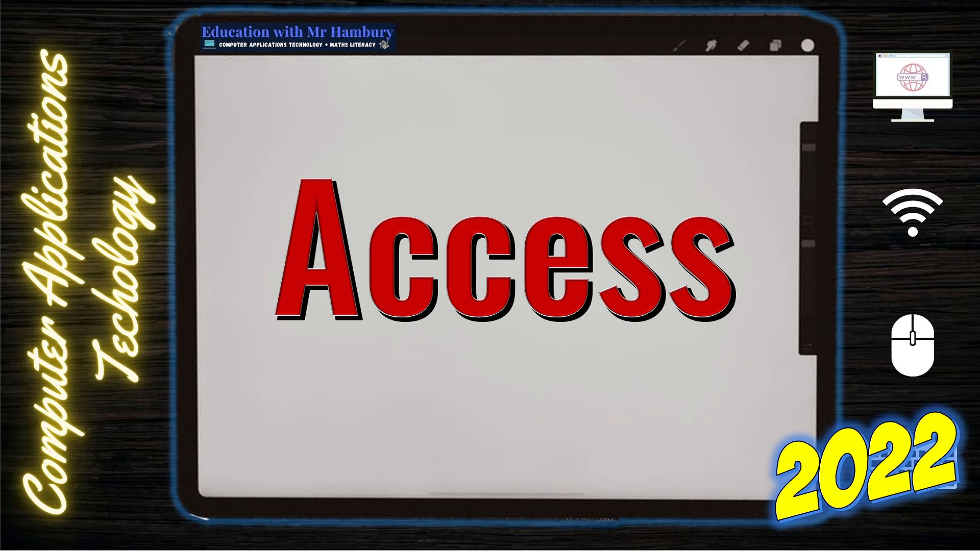
Step: Advance the slide show to the Table task instructions and switch to the CD_database window in Access
{"action": "left_click", "coordinate": [776, 213]}
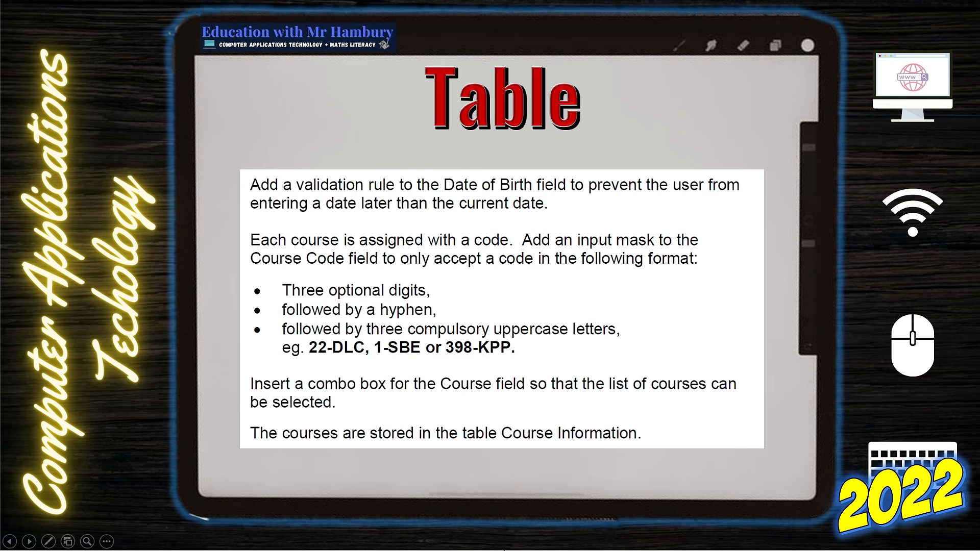
{"action": "key", "text": "alt+Tab"}
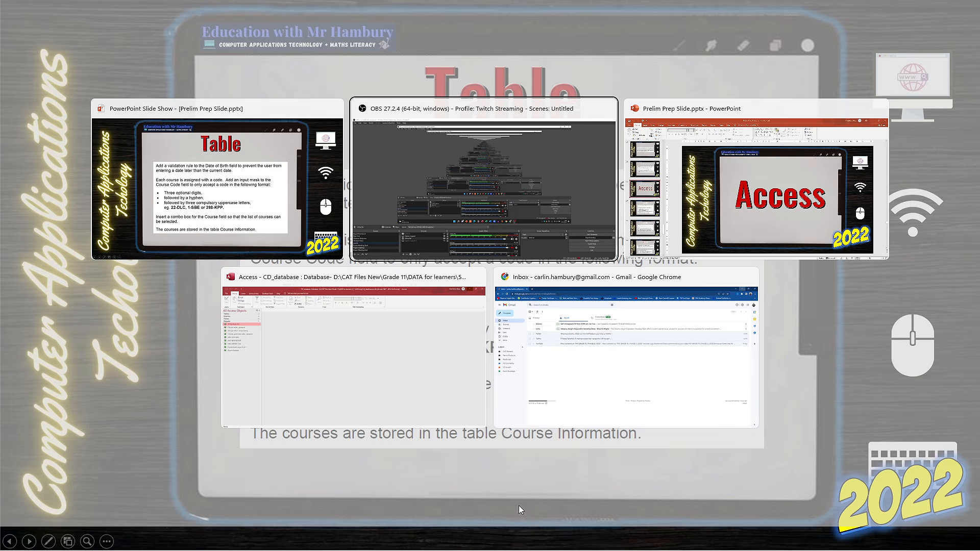
{"action": "key", "text": "alt+Tab"}
{"action": "key", "text": "alt+Tab"}
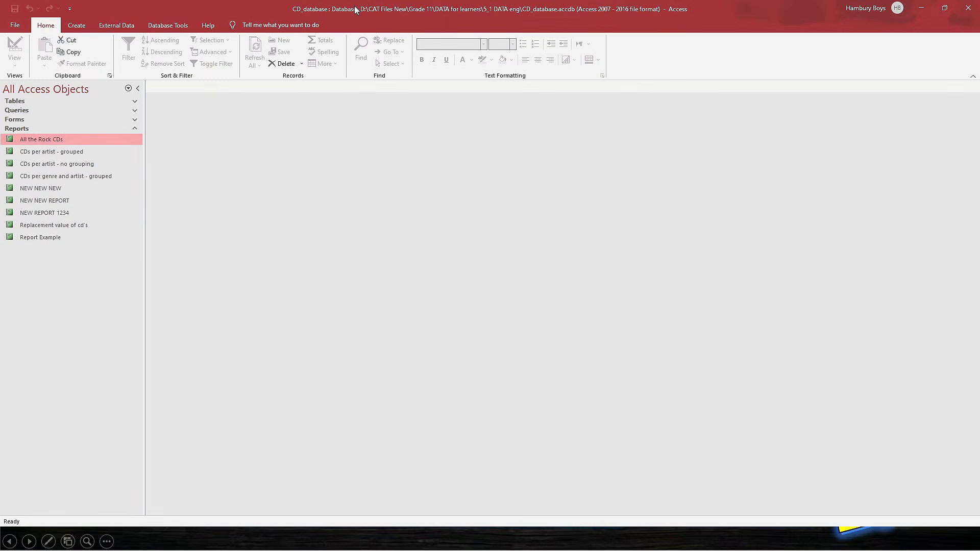
Step: Open CD_table from the database's tables and switch it to Design View
{"action": "left_click", "coordinate": [24, 102]}
{"action": "left_click", "coordinate": [39, 113]}
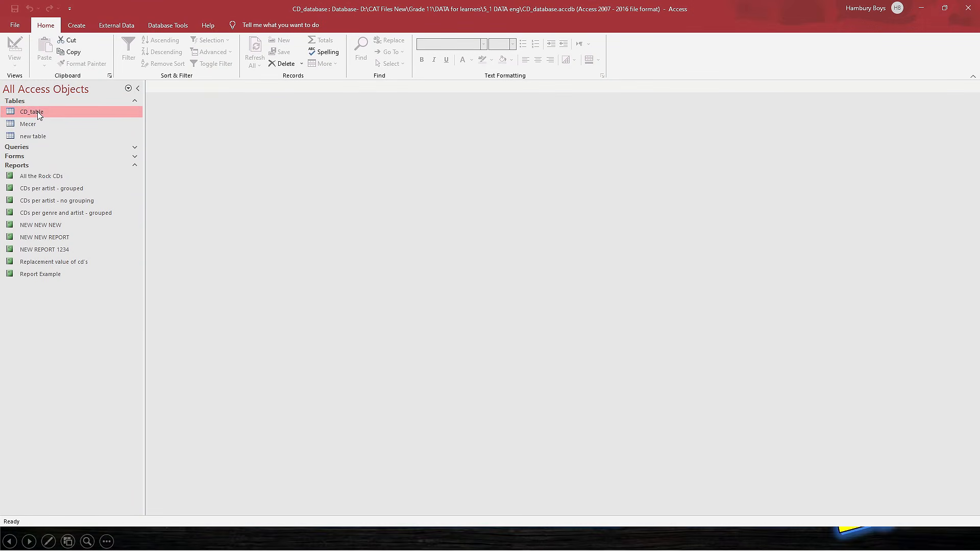
{"action": "double_click", "coordinate": [39, 115]}
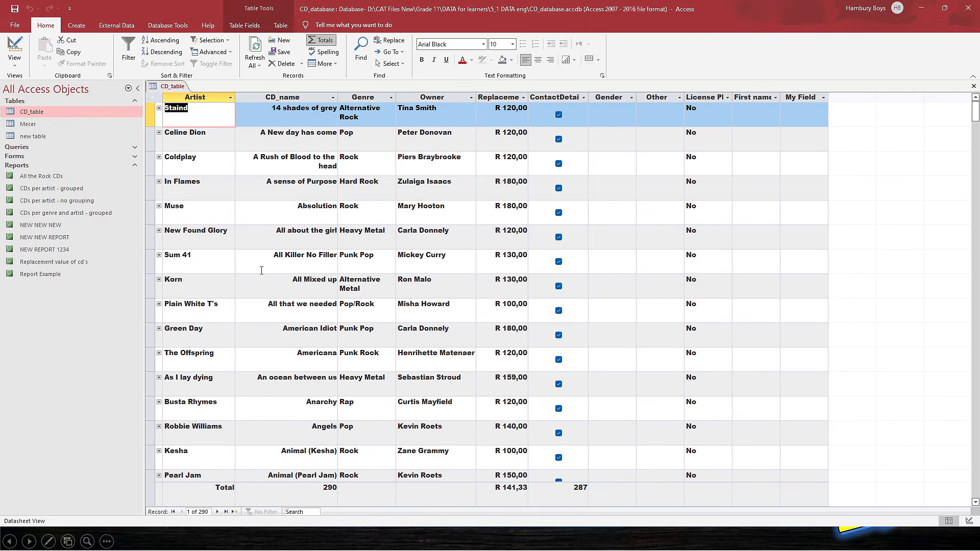
{"action": "right_click", "coordinate": [28, 113]}
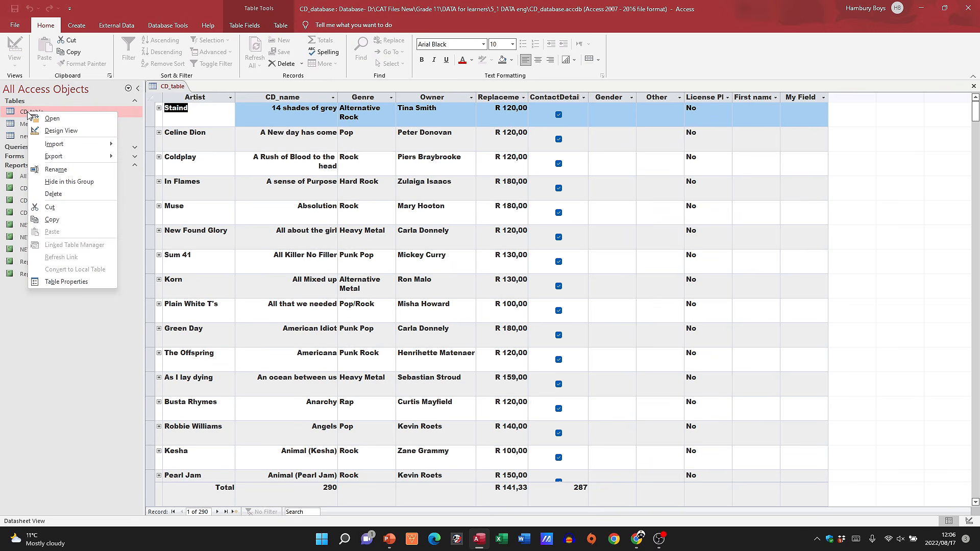
{"action": "left_click", "coordinate": [40, 131]}
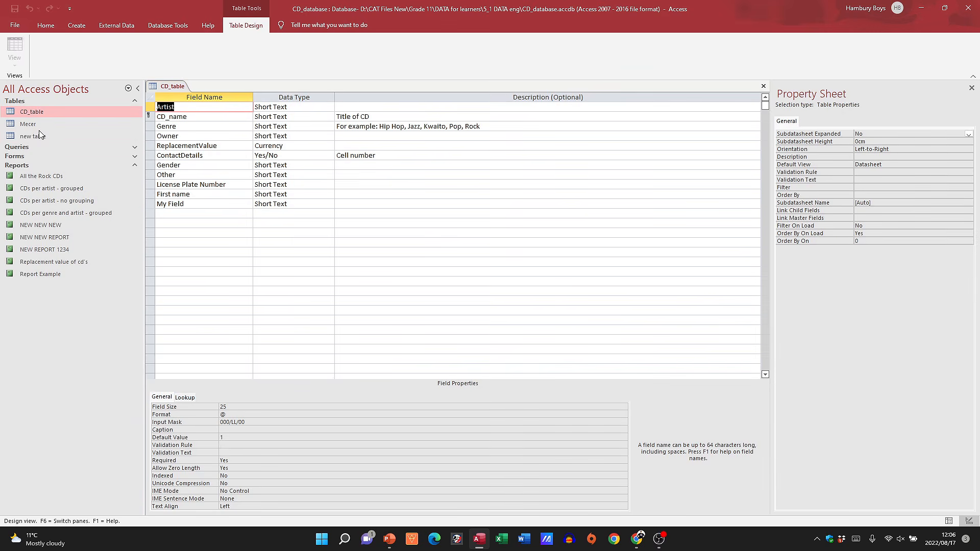
Step: Review the data types available for the Artist field, including the Lookup Wizard option
{"action": "left_click", "coordinate": [287, 109]}
{"action": "left_click", "coordinate": [329, 107]}
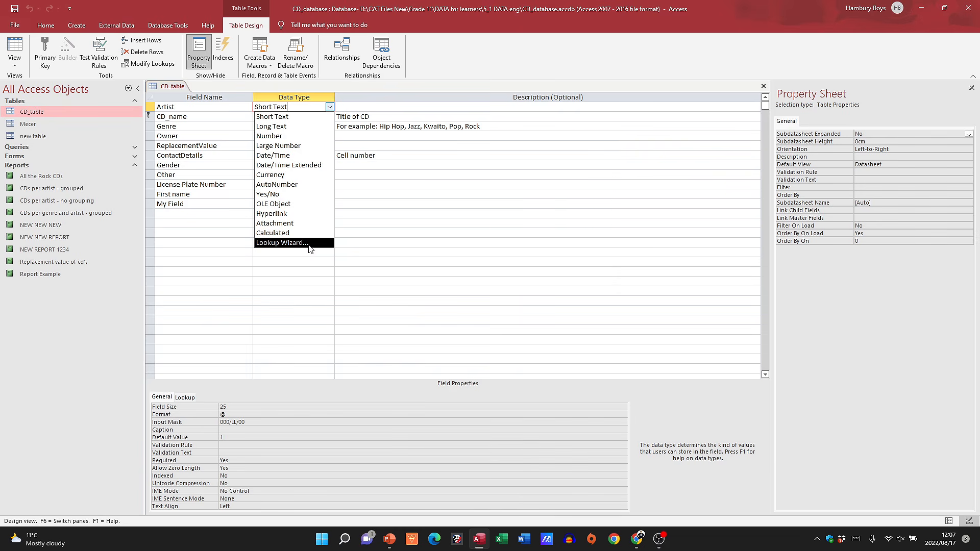
{"action": "left_click", "coordinate": [364, 243]}
{"action": "left_click", "coordinate": [307, 109]}
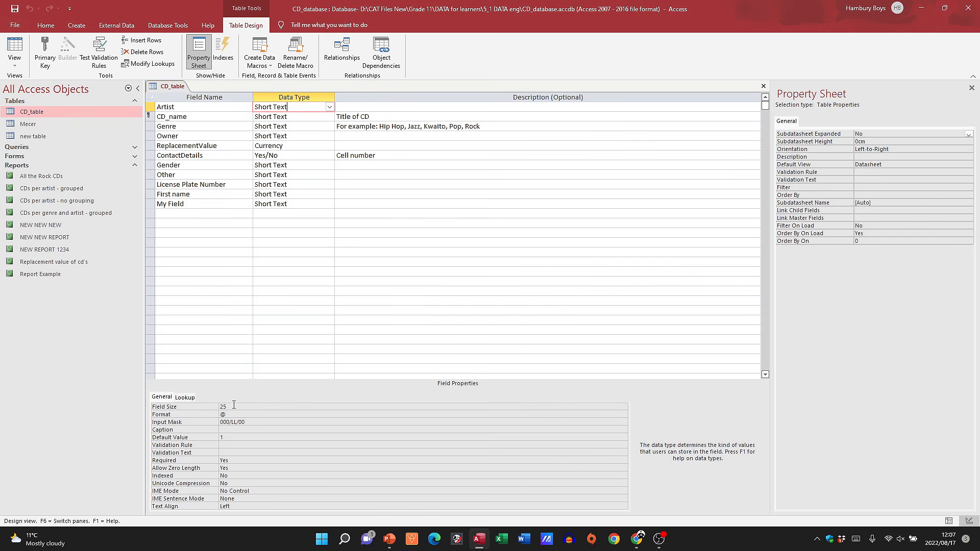
Step: Check the task slide and examine the Artist field's Input Mask, Validation Rule and Validation Text properties
{"action": "left_click", "coordinate": [252, 423]}
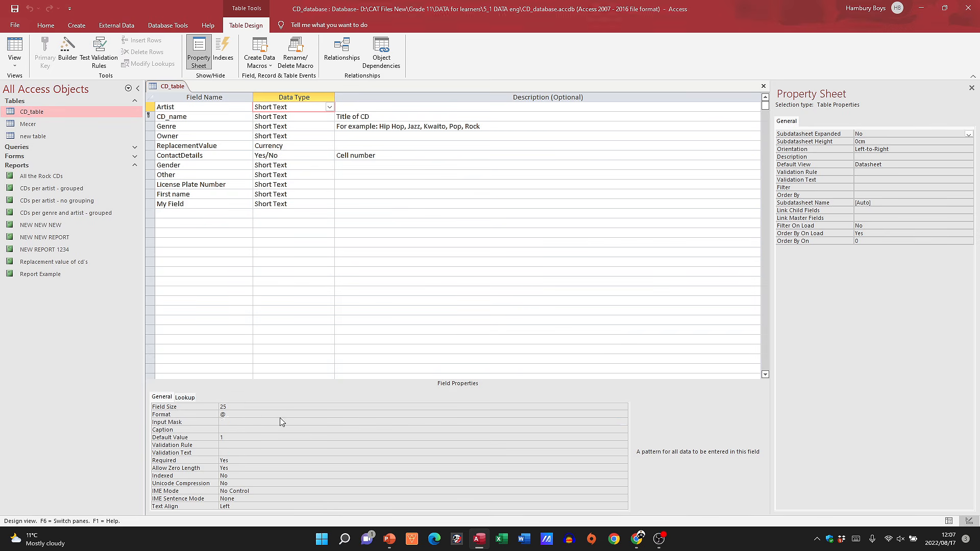
{"action": "key", "text": "alt+Tab"}
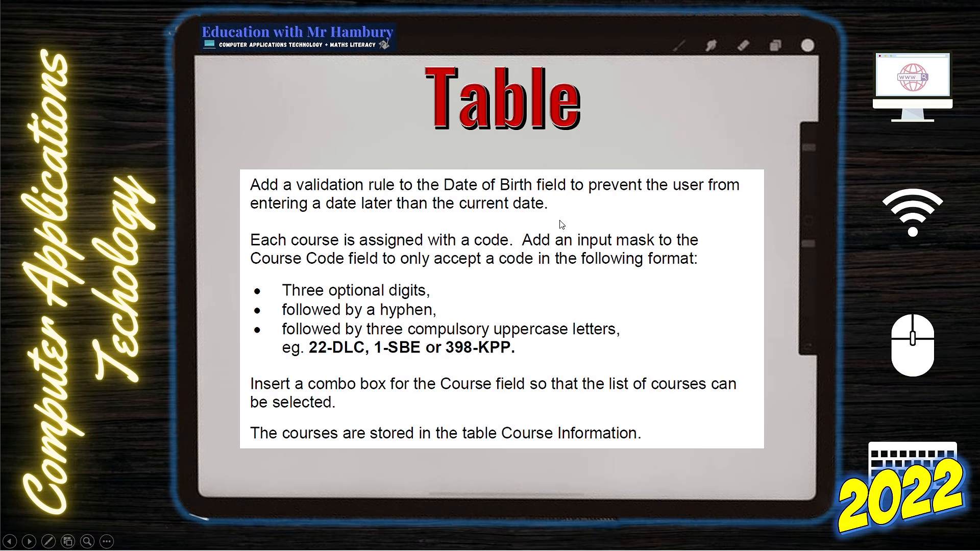
{"action": "key", "text": "alt+Tab"}
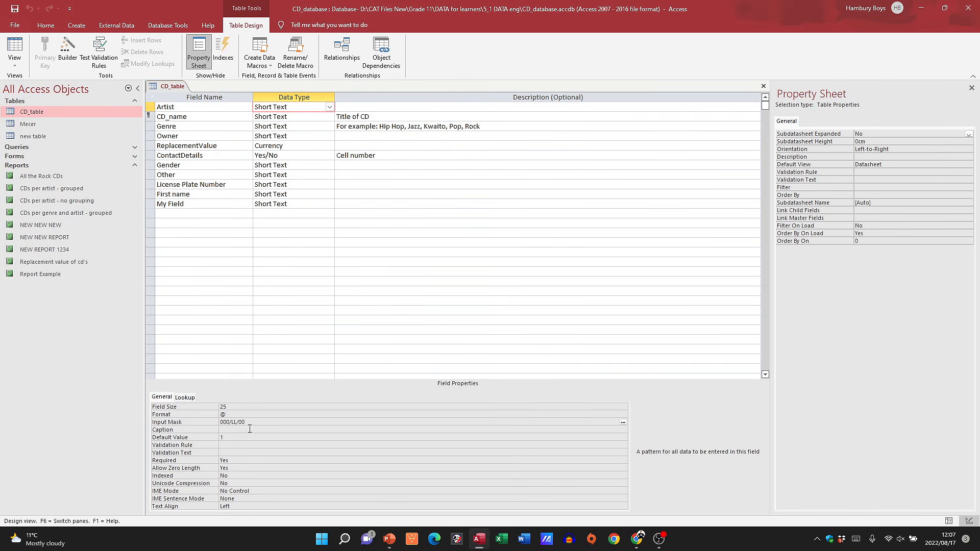
{"action": "left_click", "coordinate": [227, 446]}
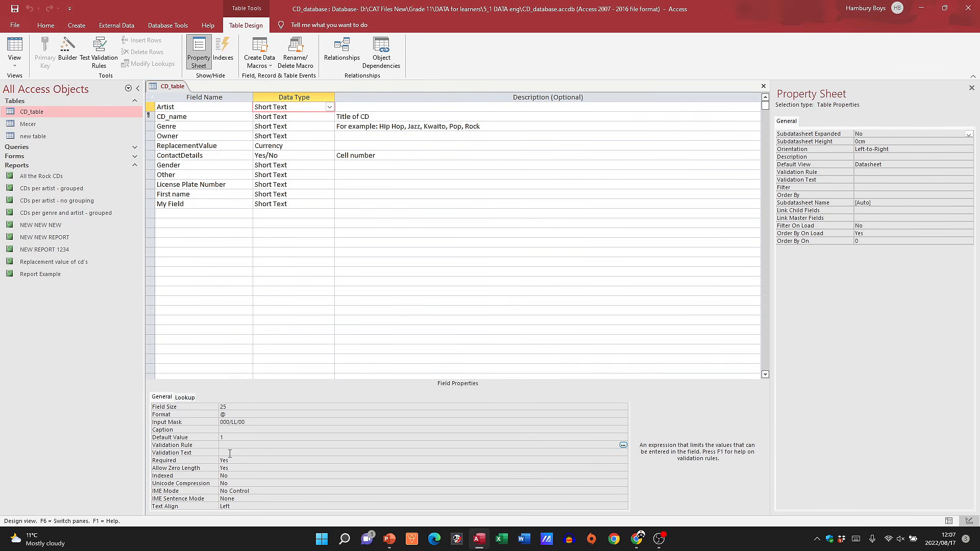
{"action": "left_click", "coordinate": [230, 453]}
{"action": "left_click", "coordinate": [231, 446]}
{"action": "left_click", "coordinate": [238, 453]}
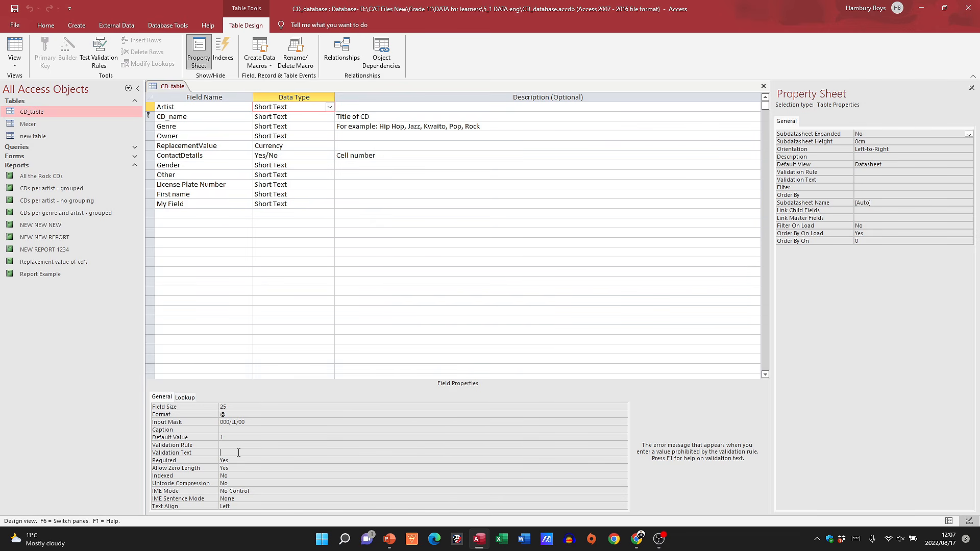
Step: Compare the Course Code format and combo box tasks on the slide with the Artist field's Input Mask property
{"action": "key", "text": "alt+Tab"}
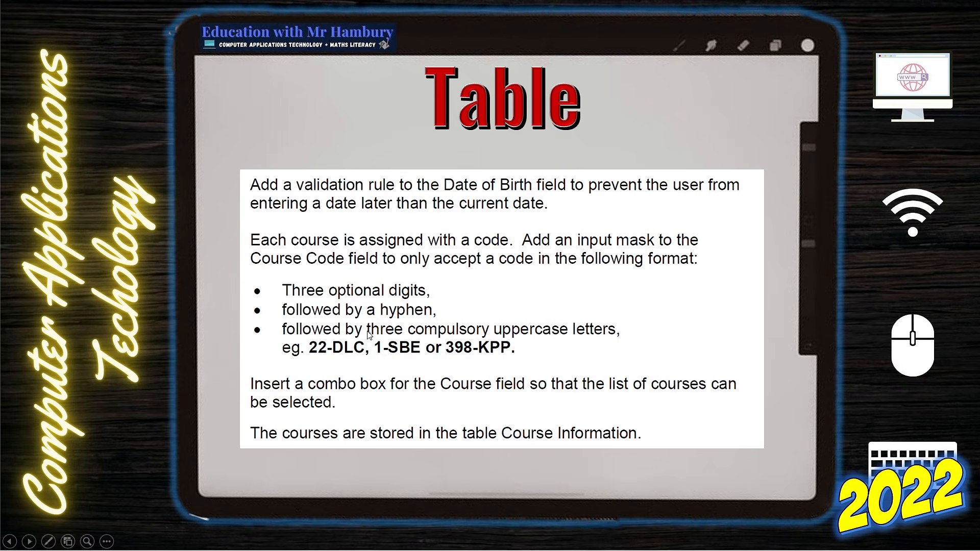
{"action": "key", "text": "alt+Tab"}
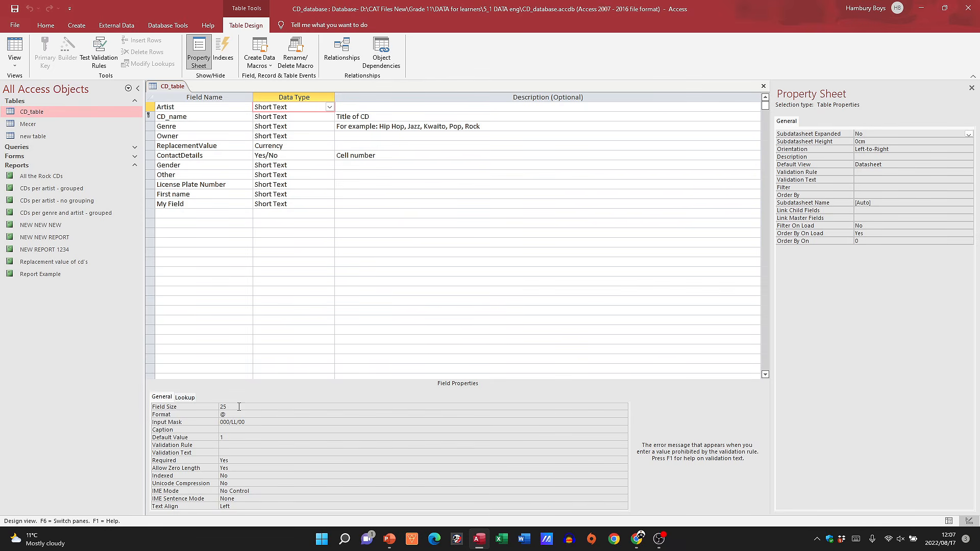
{"action": "left_click", "coordinate": [253, 423]}
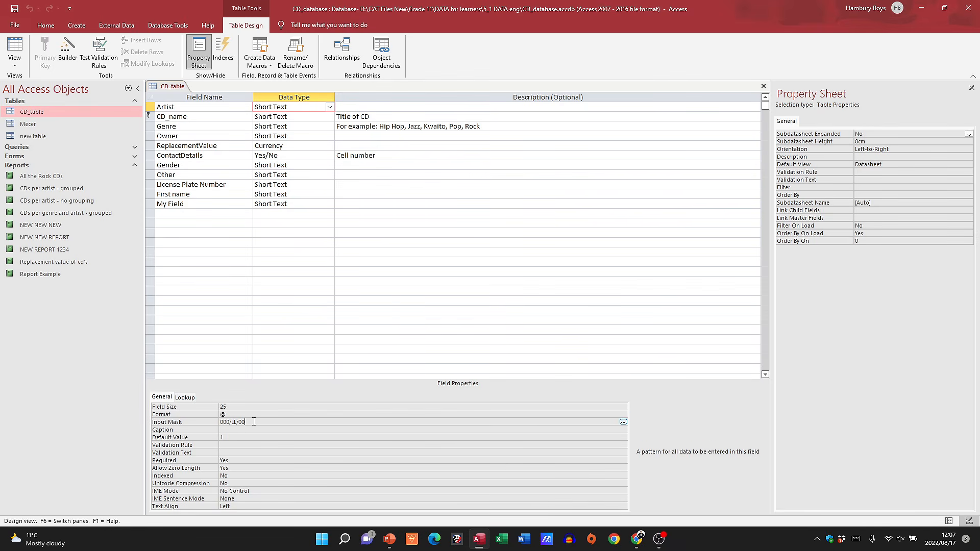
{"action": "key", "text": "alt+Tab"}
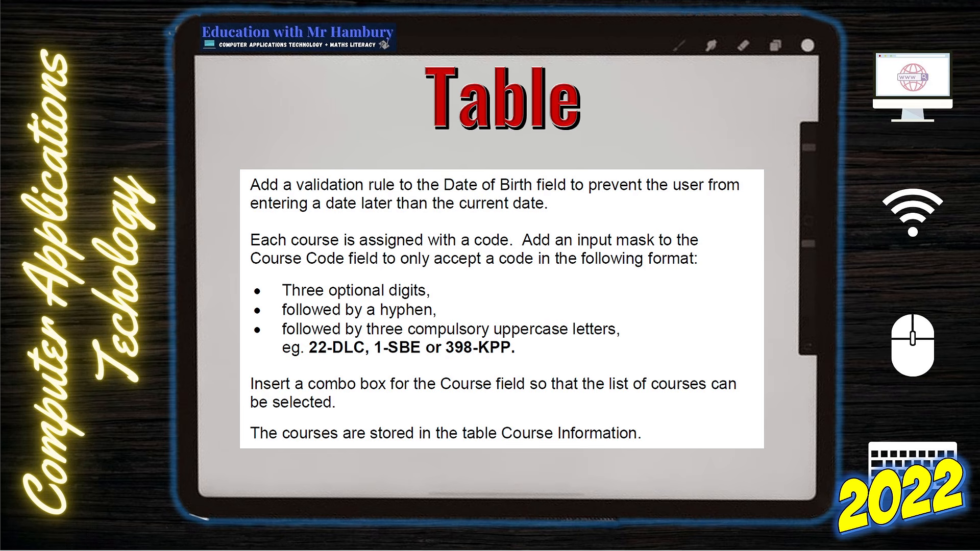
{"action": "key", "text": "alt+Tab"}
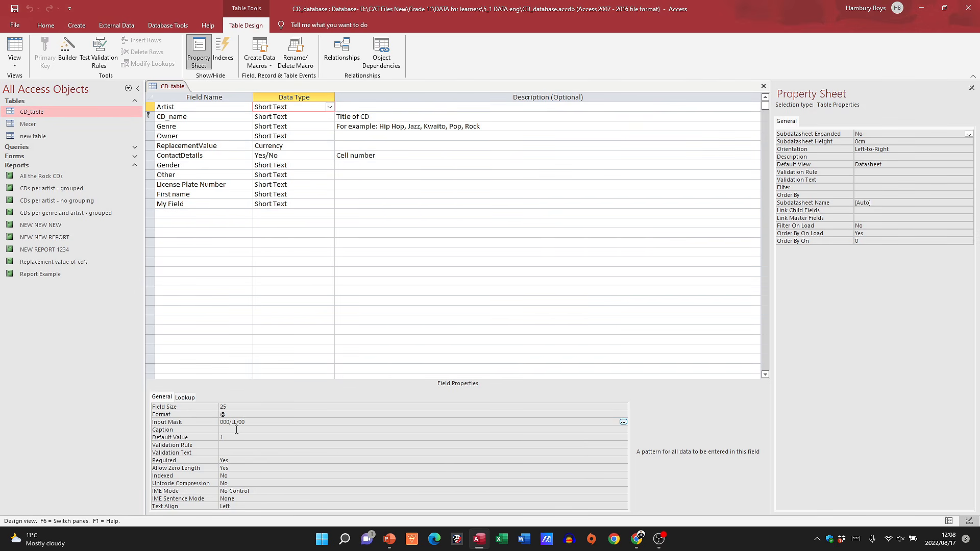
{"action": "key", "text": "alt+Tab"}
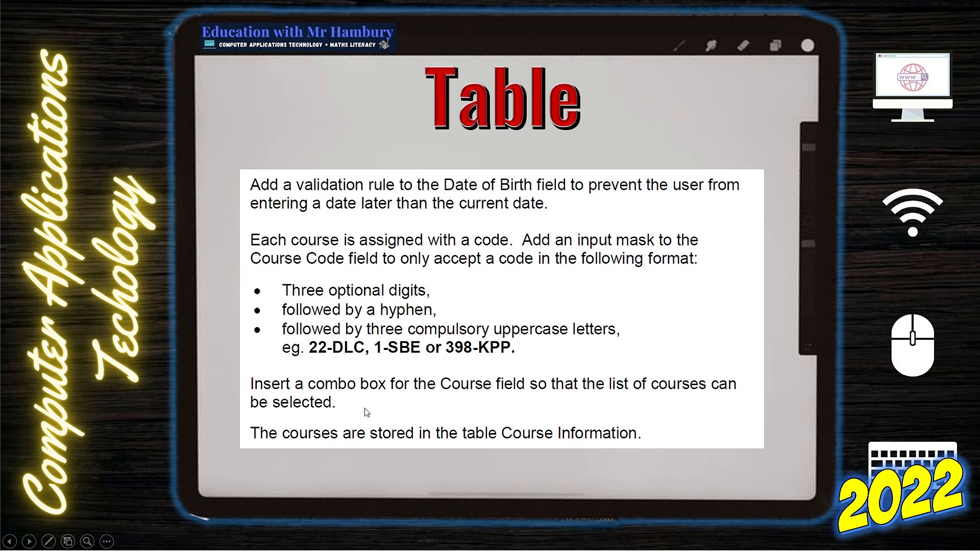
{"action": "key", "text": "alt+Tab"}
Step: Try to change the data type of My Field with the Lookup Wizard
{"action": "left_click", "coordinate": [309, 146]}
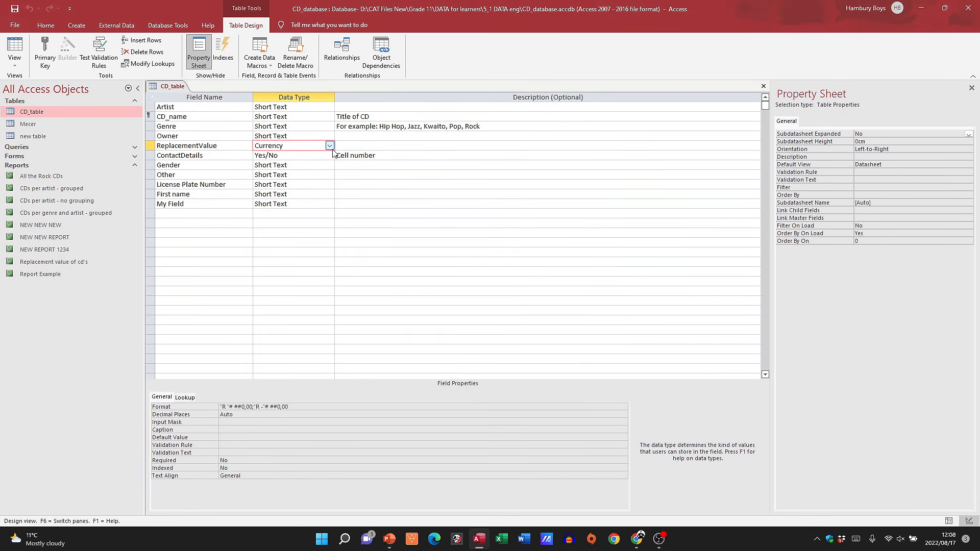
{"action": "left_click", "coordinate": [329, 145]}
{"action": "left_click", "coordinate": [368, 255]}
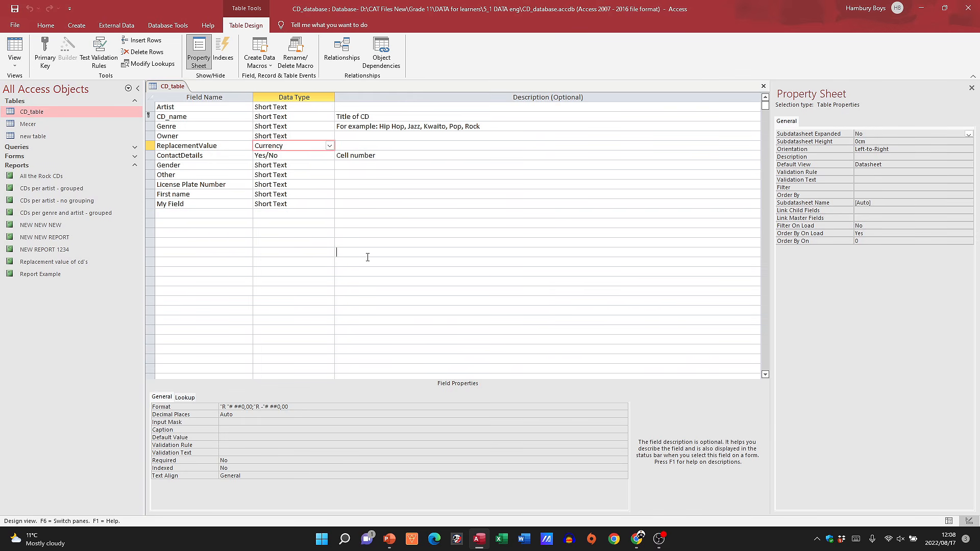
{"action": "left_click", "coordinate": [296, 211]}
{"action": "left_click", "coordinate": [296, 204]}
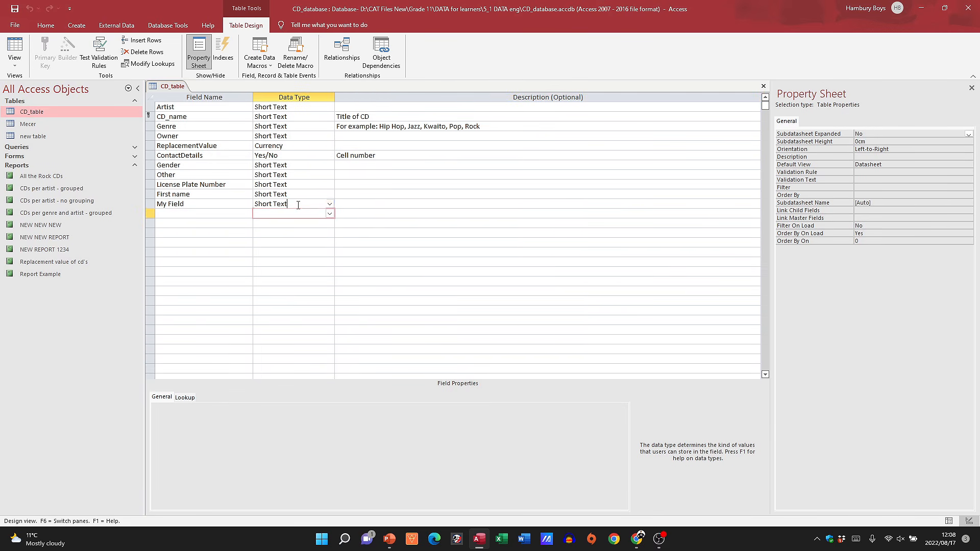
{"action": "left_click", "coordinate": [329, 204]}
{"action": "left_click", "coordinate": [291, 341]}
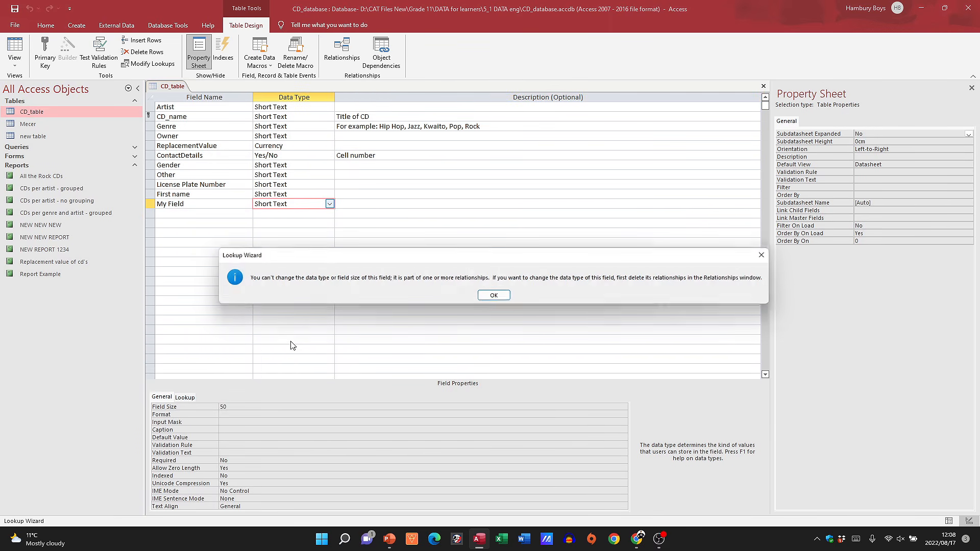
{"action": "left_click", "coordinate": [508, 298]}
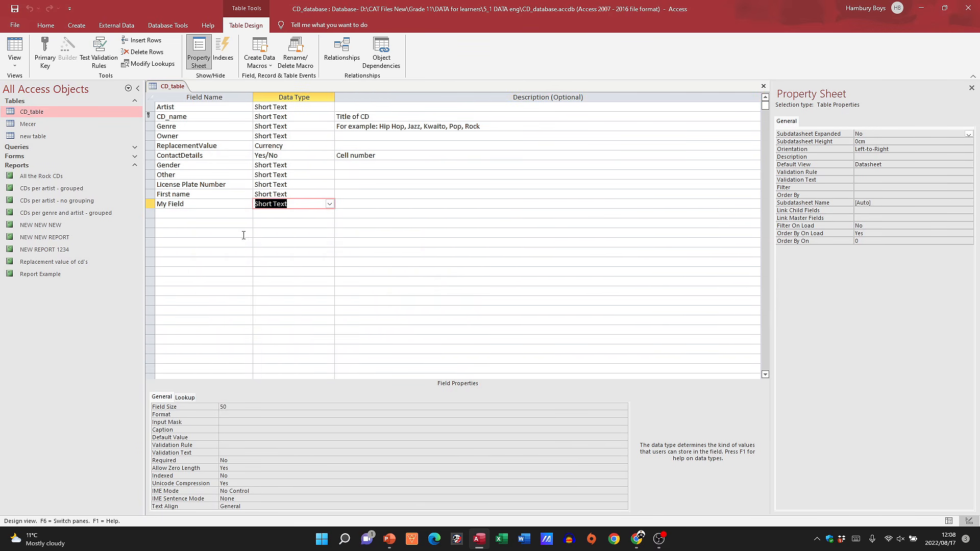
Step: Add a new field named MyName below My Field in CD_table
{"action": "left_click", "coordinate": [214, 214]}
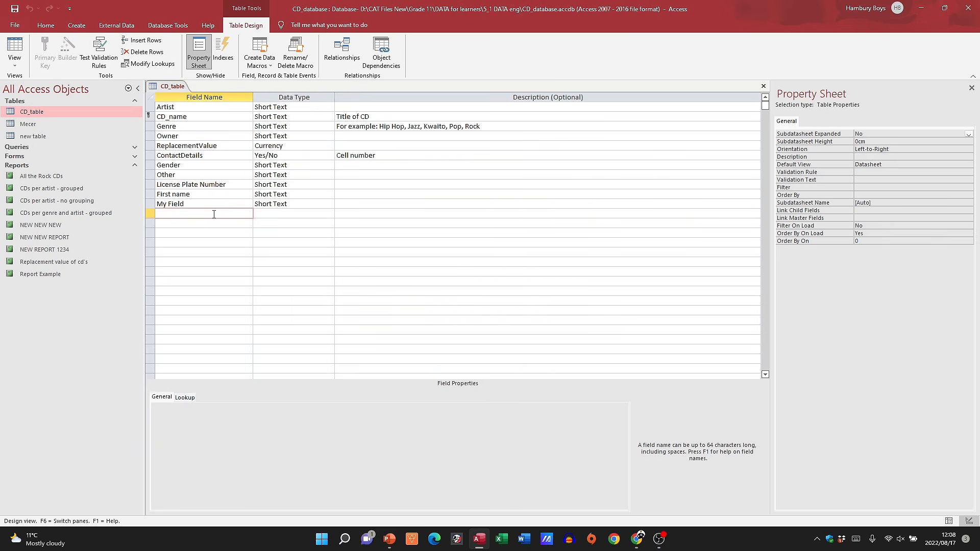
{"action": "type", "text": "MyName"}
{"action": "left_click", "coordinate": [263, 214]}
Step: Start the Lookup Wizard for MyName, comparing typed values with values from another table, and choose CD_table as the source
{"action": "left_click", "coordinate": [329, 213]}
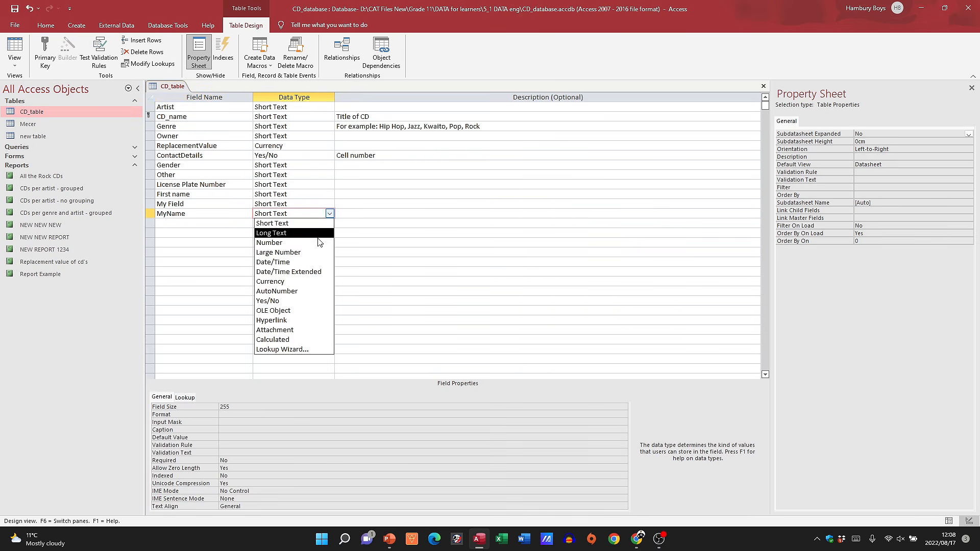
{"action": "left_click", "coordinate": [320, 350]}
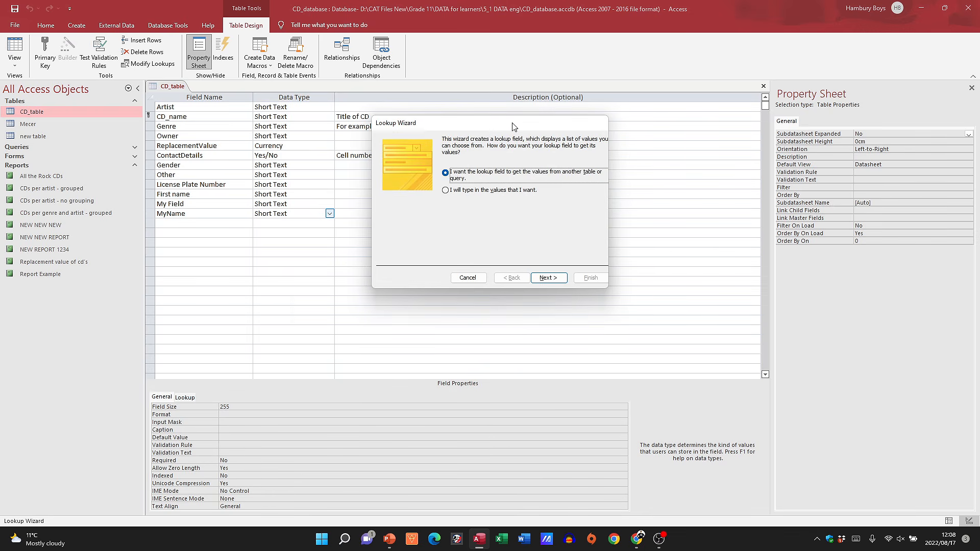
{"action": "left_click_drag", "start_coordinate": [514, 127], "coordinate": [455, 179]}
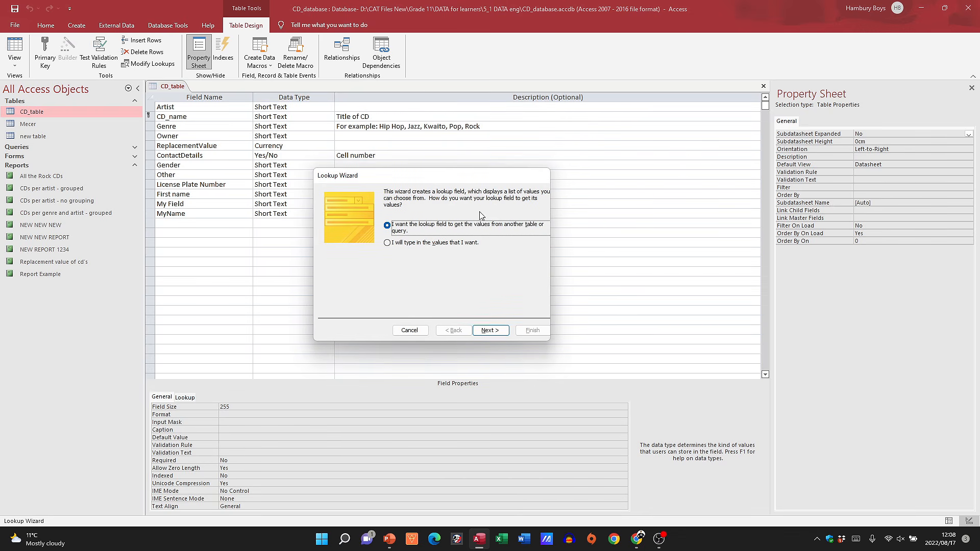
{"action": "left_click", "coordinate": [434, 244]}
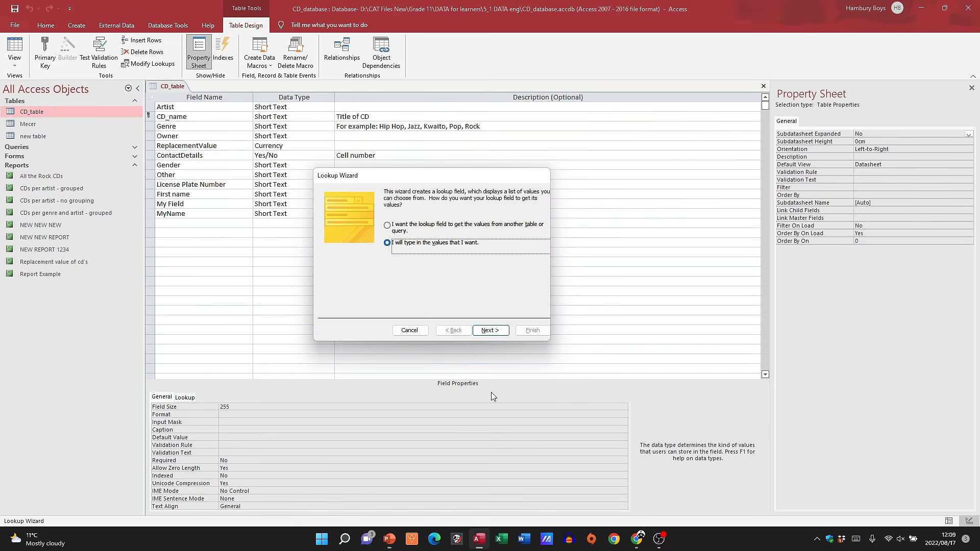
{"action": "left_click", "coordinate": [414, 228]}
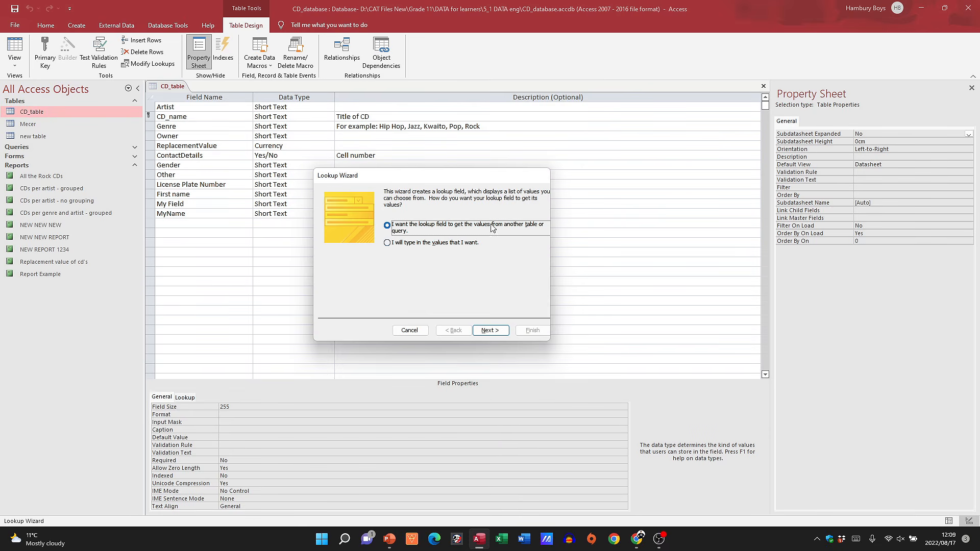
{"action": "left_click", "coordinate": [493, 331]}
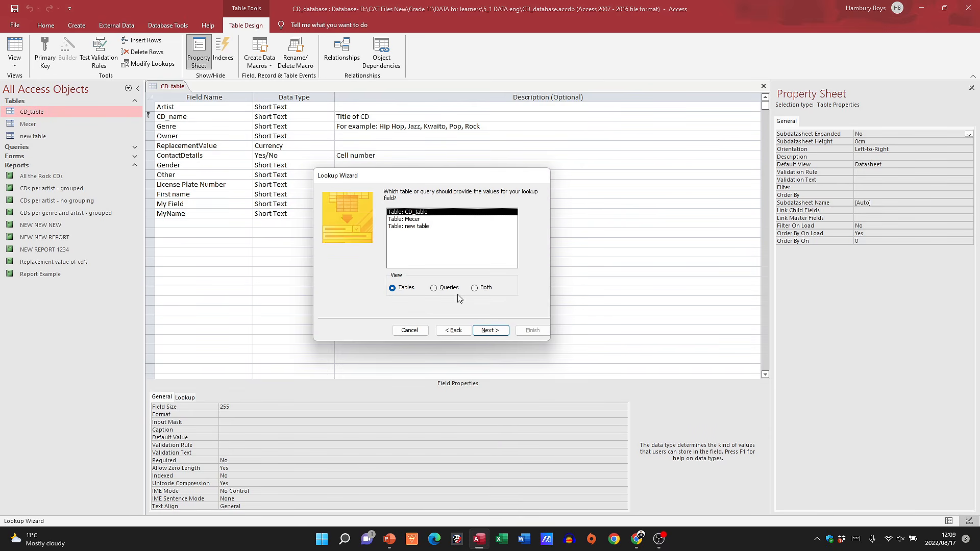
{"action": "left_click", "coordinate": [489, 329]}
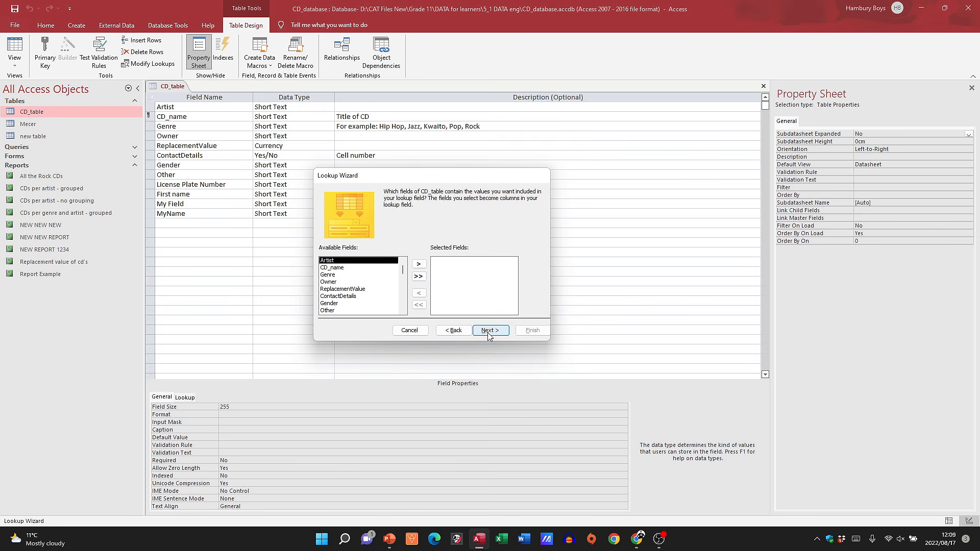
Step: Add all available CD_table fields to the lookup, advance to the column width settings and cancel the wizard
{"action": "left_click", "coordinate": [356, 277]}
{"action": "left_click", "coordinate": [356, 297]}
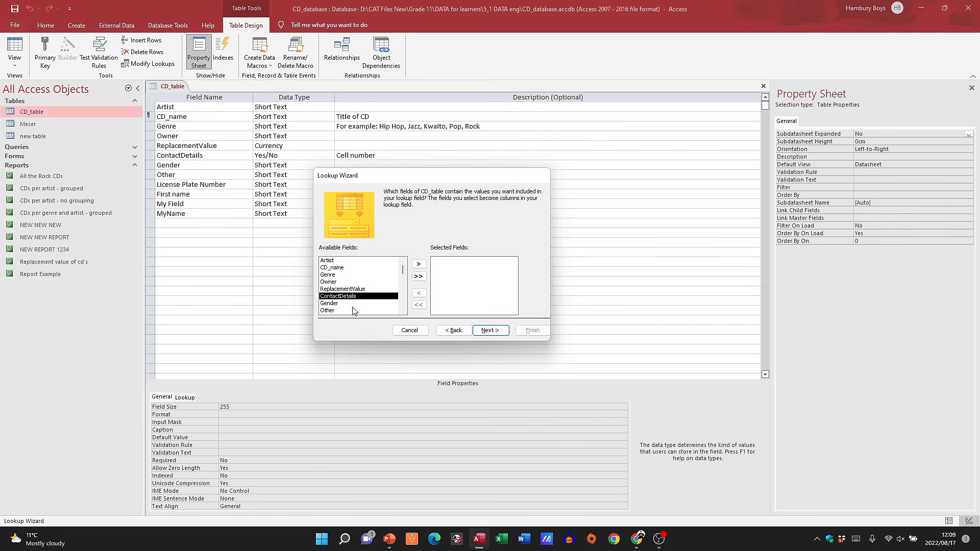
{"action": "left_click", "coordinate": [349, 267]}
{"action": "left_click", "coordinate": [418, 276]}
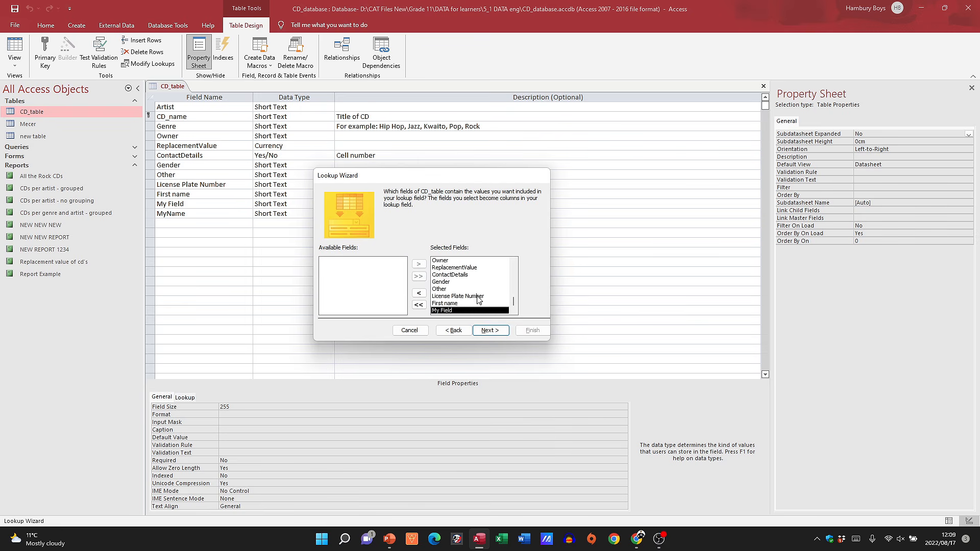
{"action": "left_click", "coordinate": [489, 331]}
{"action": "left_click", "coordinate": [487, 332]}
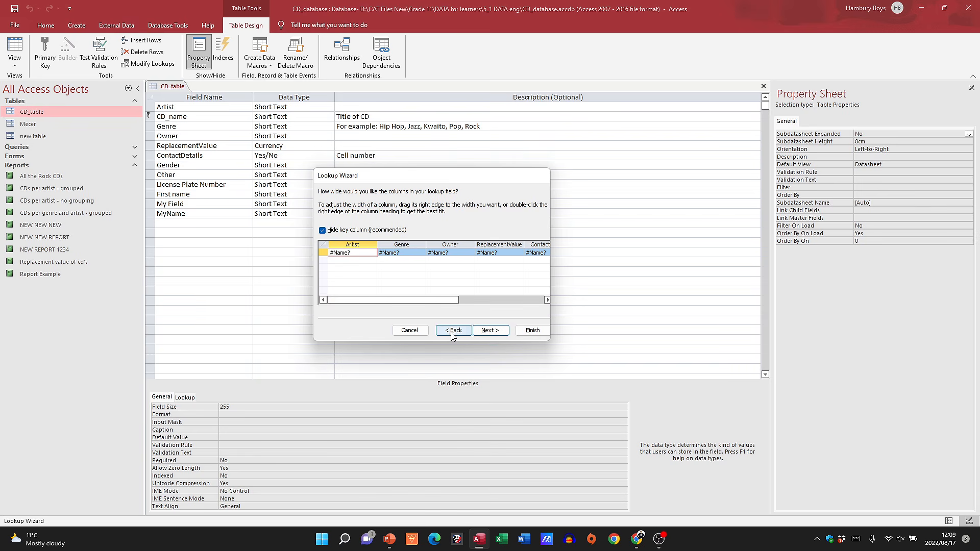
{"action": "left_click", "coordinate": [410, 331]}
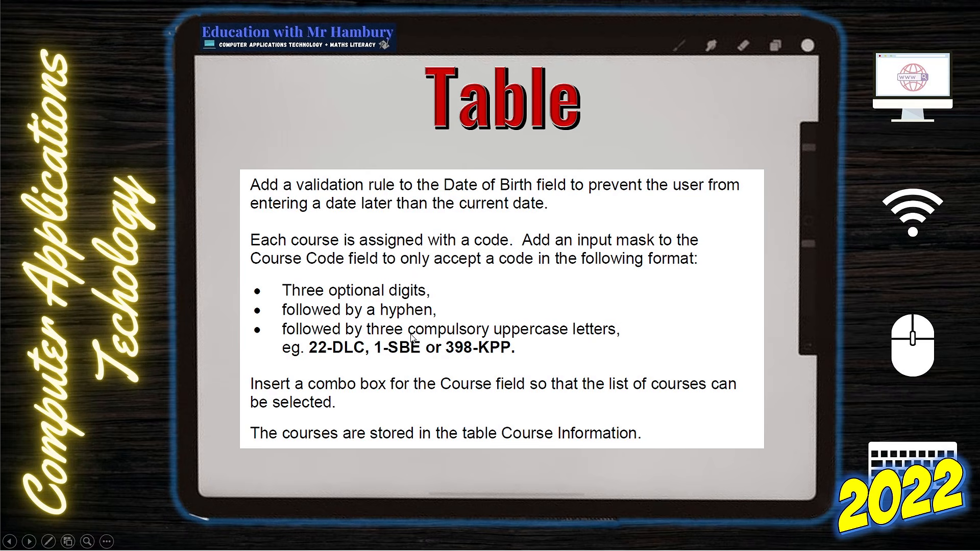
Step: Advance the slide show to the next Table tasks and move the Other field directly above ContactDetails in CD_table
{"action": "left_click", "coordinate": [414, 337]}
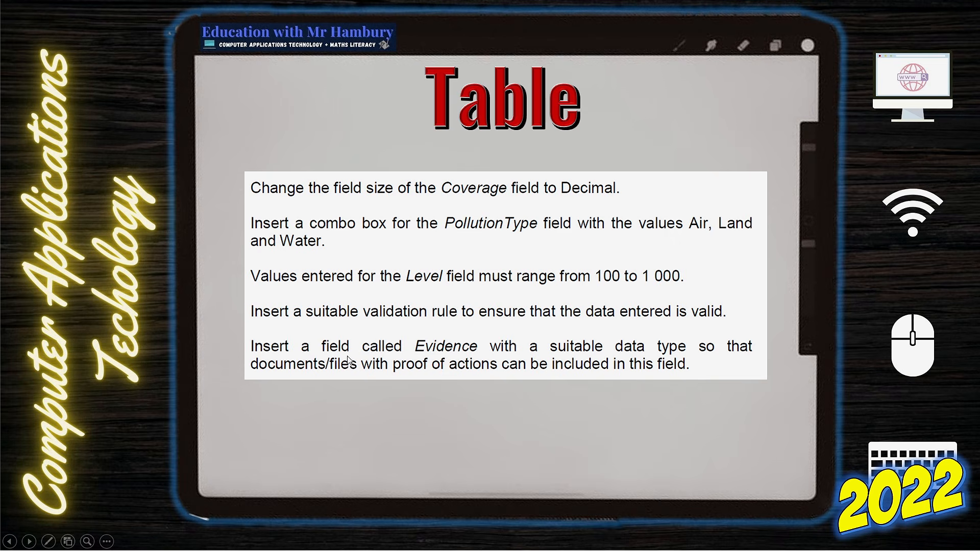
{"action": "key", "text": "alt+Tab"}
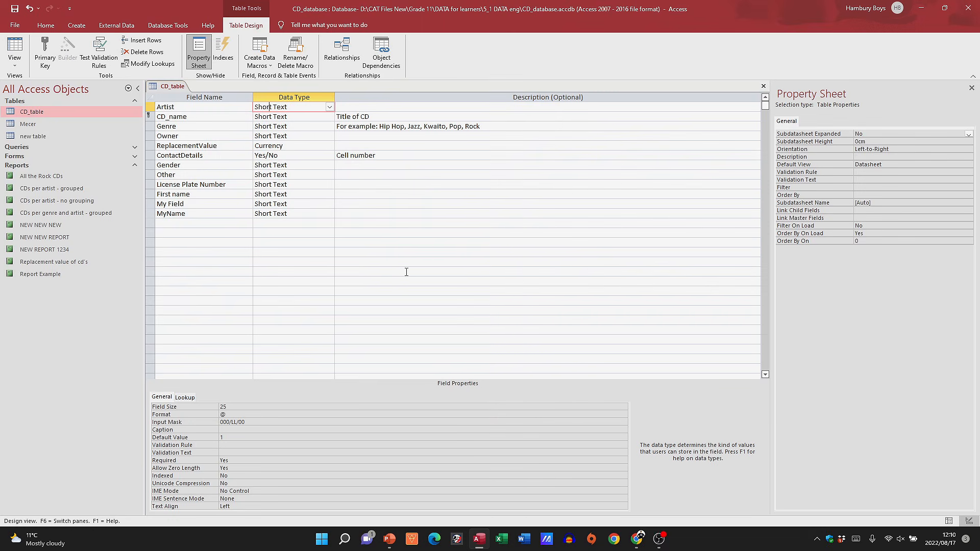
{"action": "left_click", "coordinate": [150, 174]}
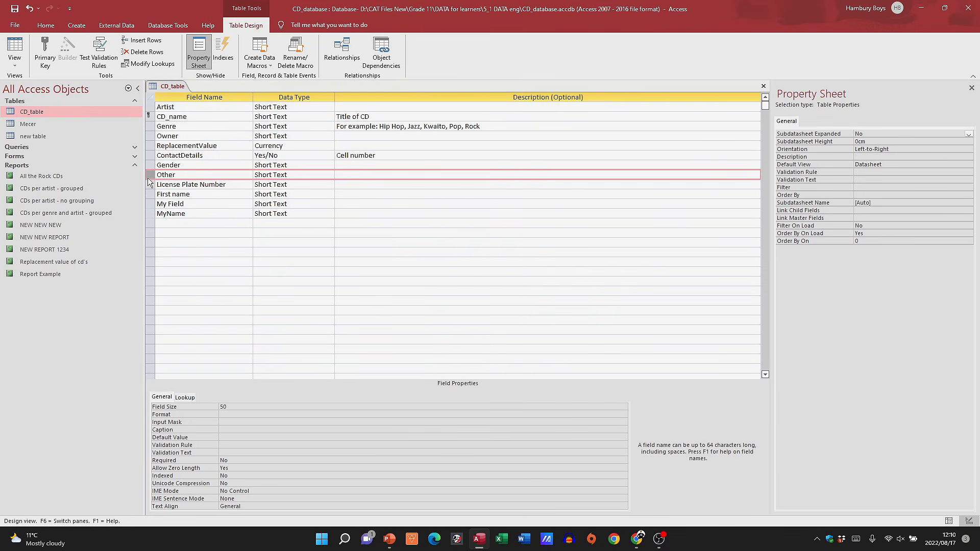
{"action": "left_click_drag", "start_coordinate": [150, 174], "coordinate": [153, 155]}
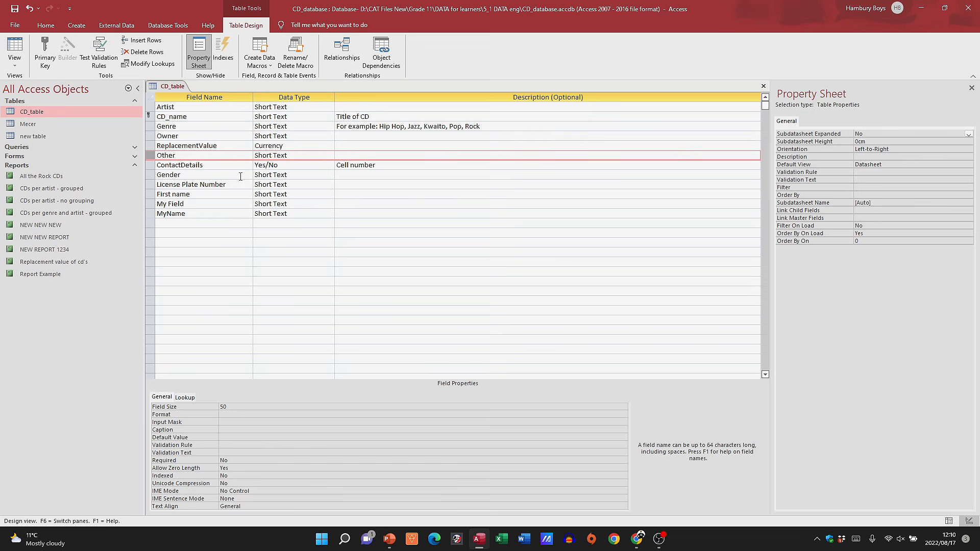
Step: Examine the Other field's Field Size and the ReplacementValue field's properties, and advance the slide show past the Table tasks
{"action": "left_click", "coordinate": [241, 407]}
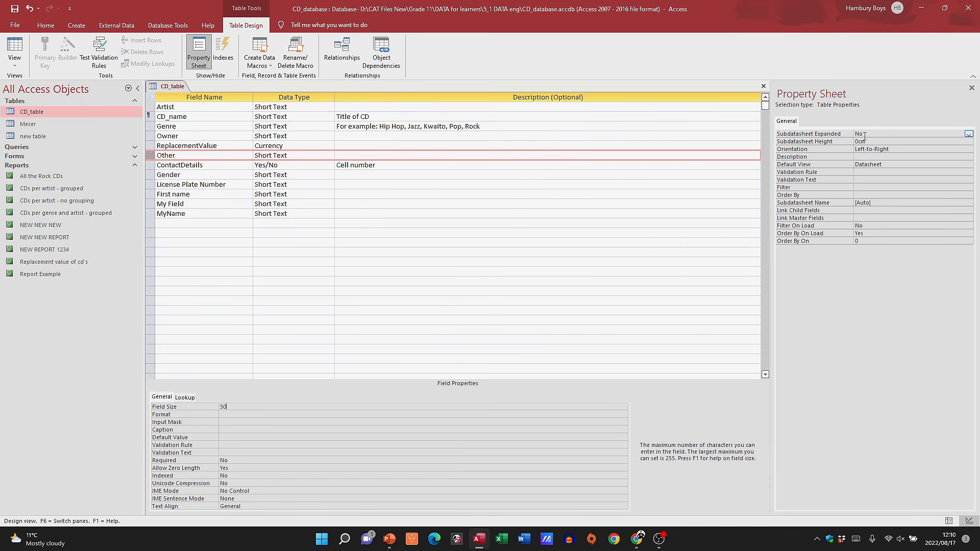
{"action": "left_click", "coordinate": [296, 146]}
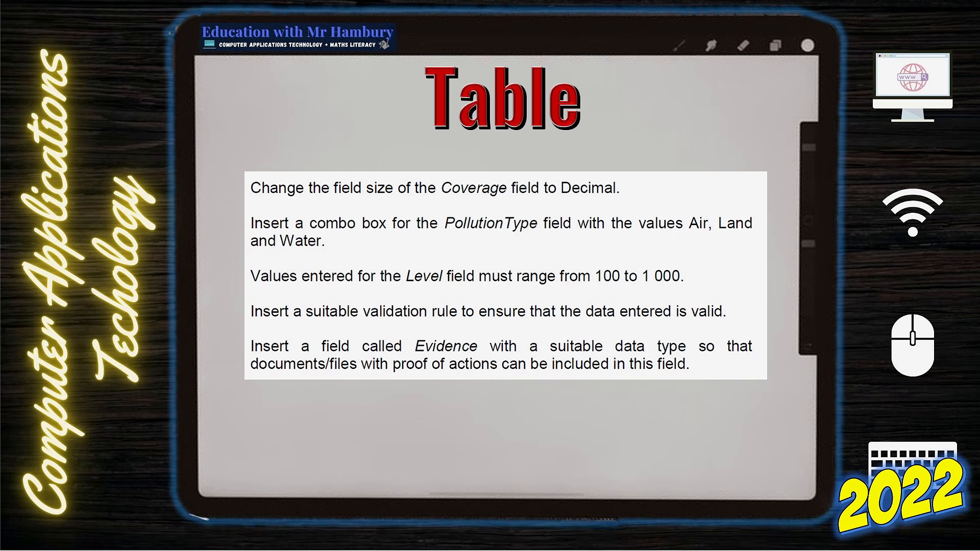
{"action": "left_click", "coordinate": [603, 81]}
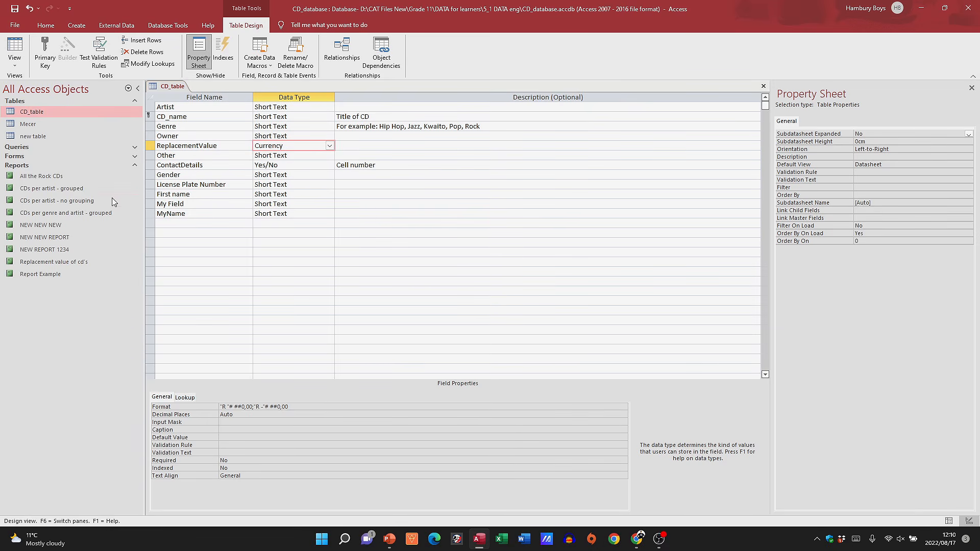
Step: Expand the database's Forms group and open Input form
{"action": "left_click", "coordinate": [20, 156]}
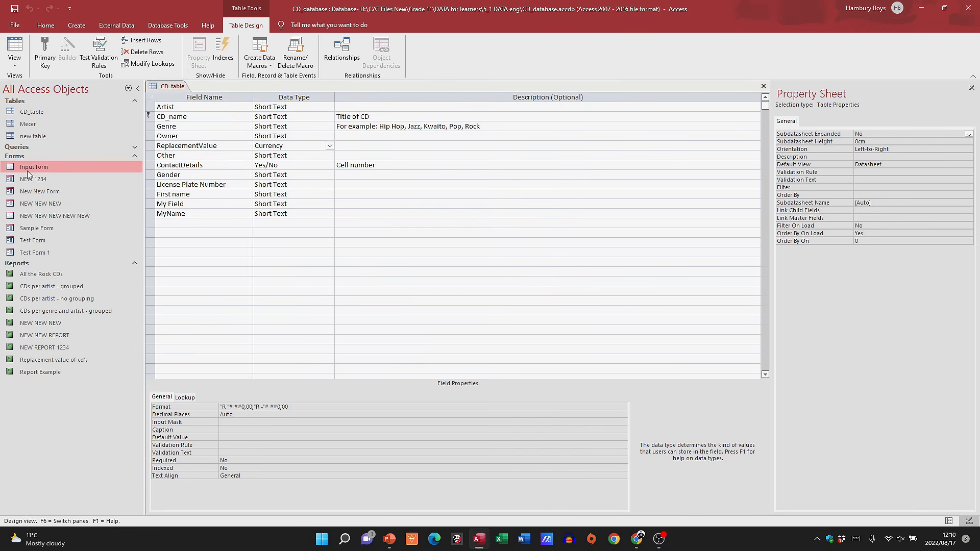
{"action": "left_click", "coordinate": [31, 180]}
{"action": "double_click", "coordinate": [34, 167]}
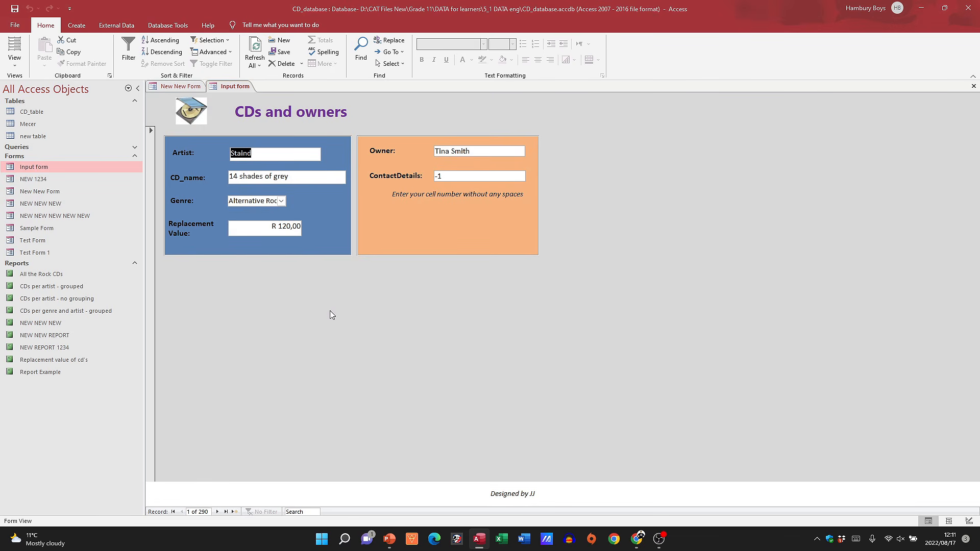
Step: Check the Form tasks in the slide show, return to Access and open Input form in Design View
{"action": "key", "text": "alt+Tab"}
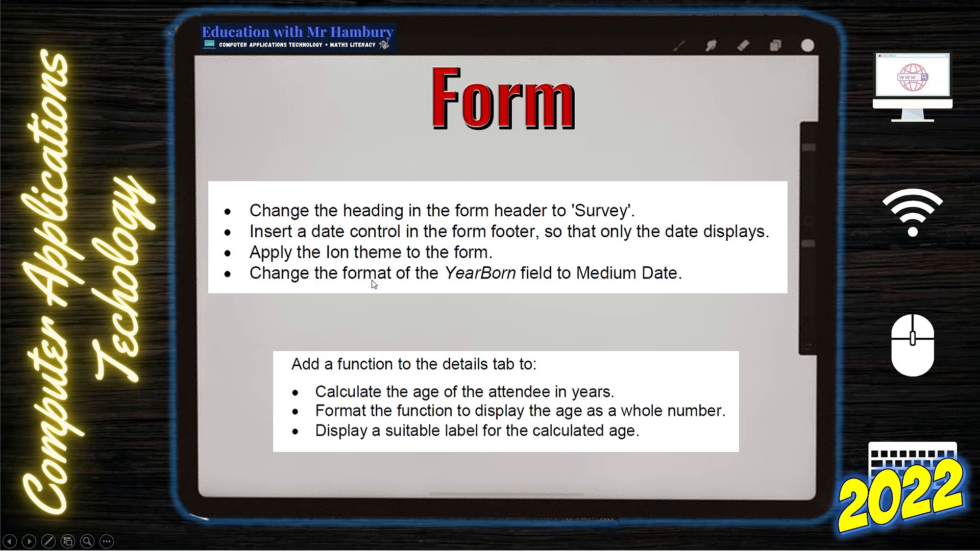
{"action": "key", "text": "alt+Tab"}
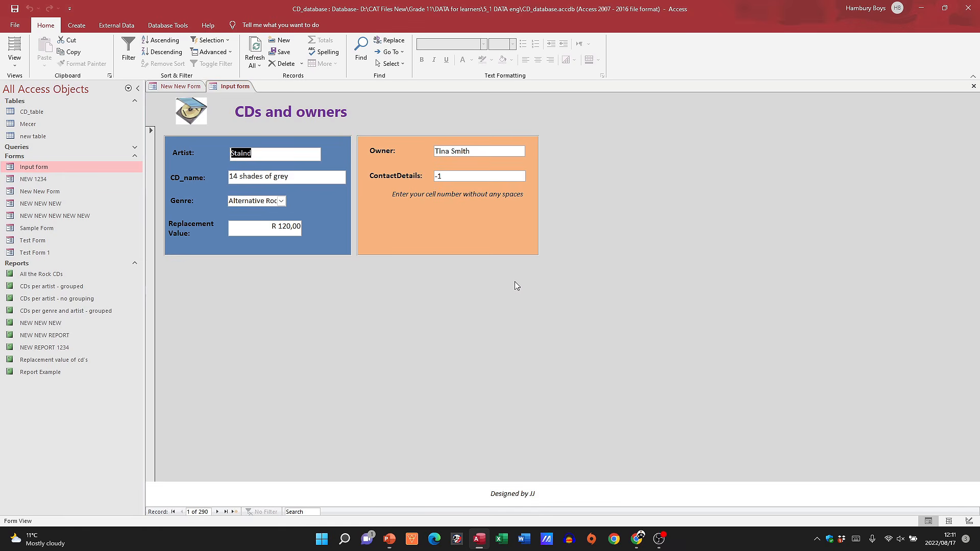
{"action": "right_click", "coordinate": [32, 167]}
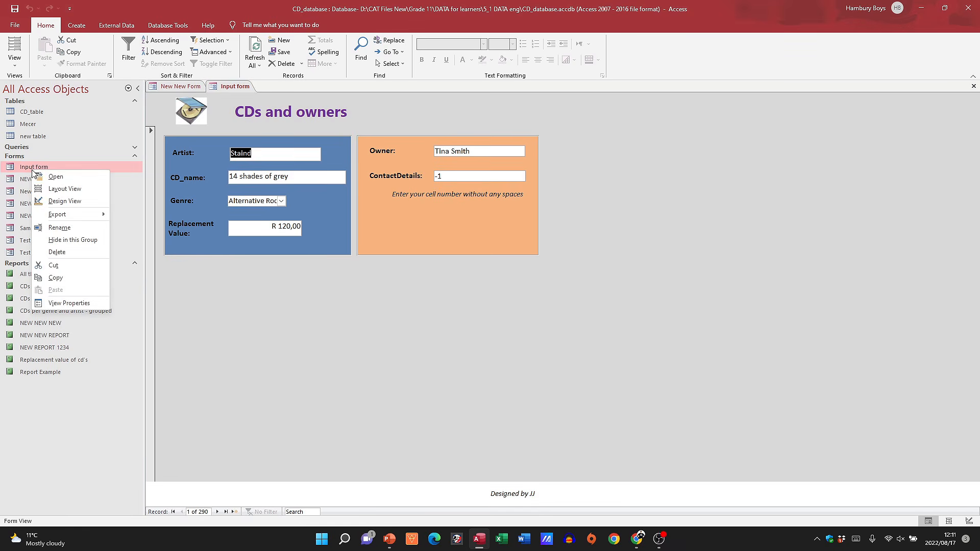
{"action": "left_click", "coordinate": [47, 203]}
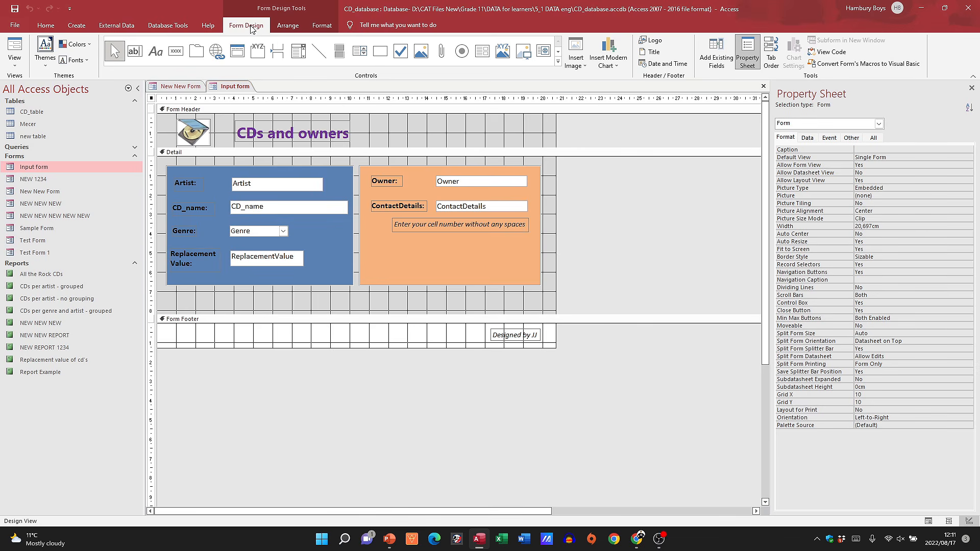
Step: Examine the available themes and the design, arrangement and formatting options for Input form, including the Artist text box and label
{"action": "left_click", "coordinate": [51, 68]}
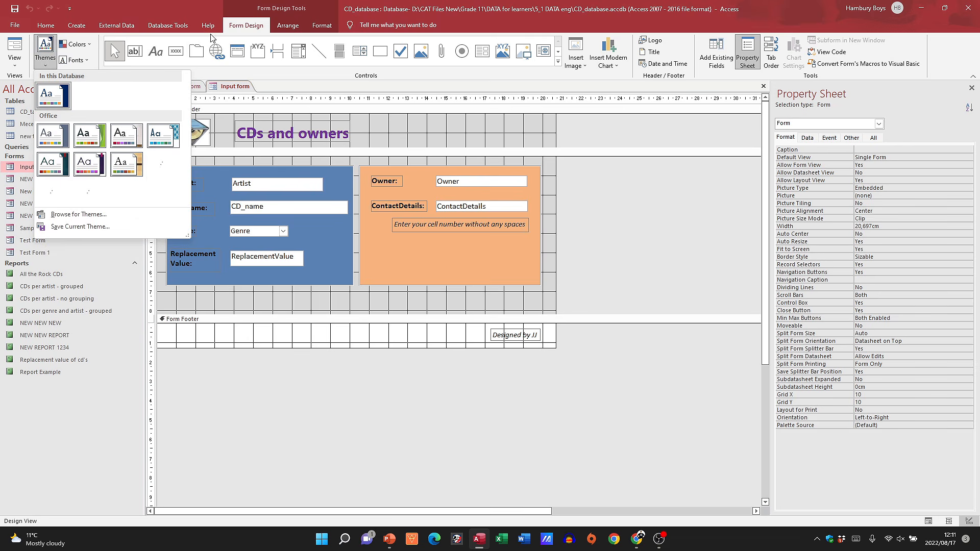
{"action": "left_click", "coordinate": [286, 27]}
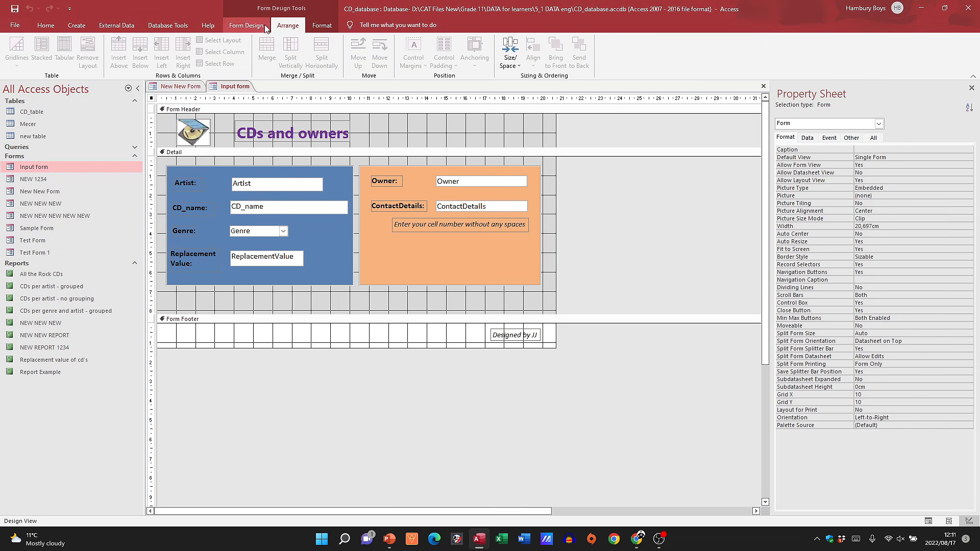
{"action": "left_click", "coordinate": [194, 132]}
{"action": "left_click", "coordinate": [251, 181]}
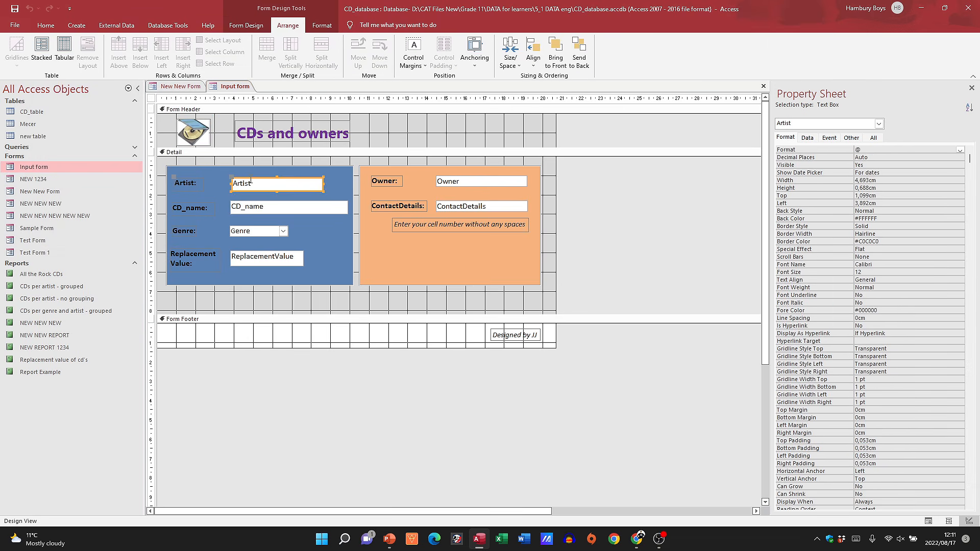
{"action": "left_click", "coordinate": [322, 25]}
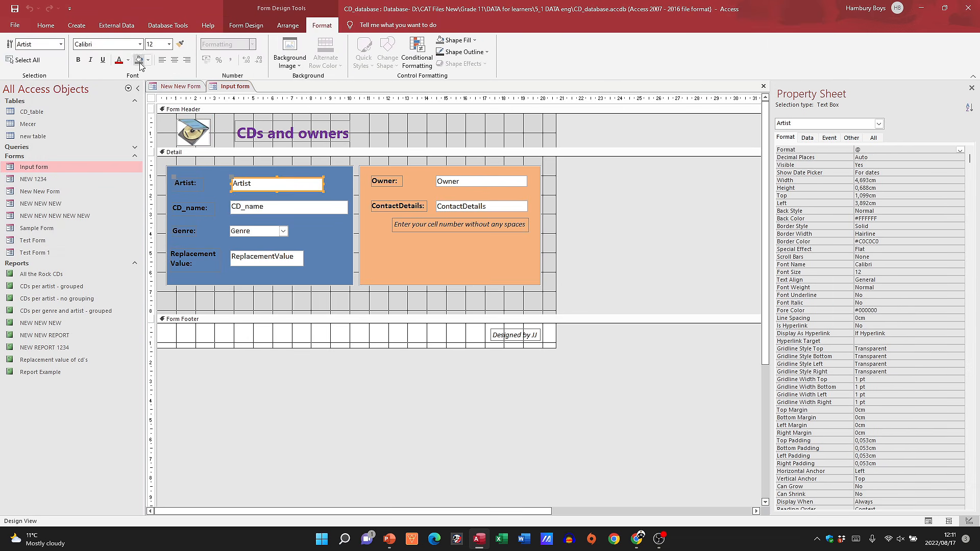
{"action": "left_click", "coordinate": [257, 29]}
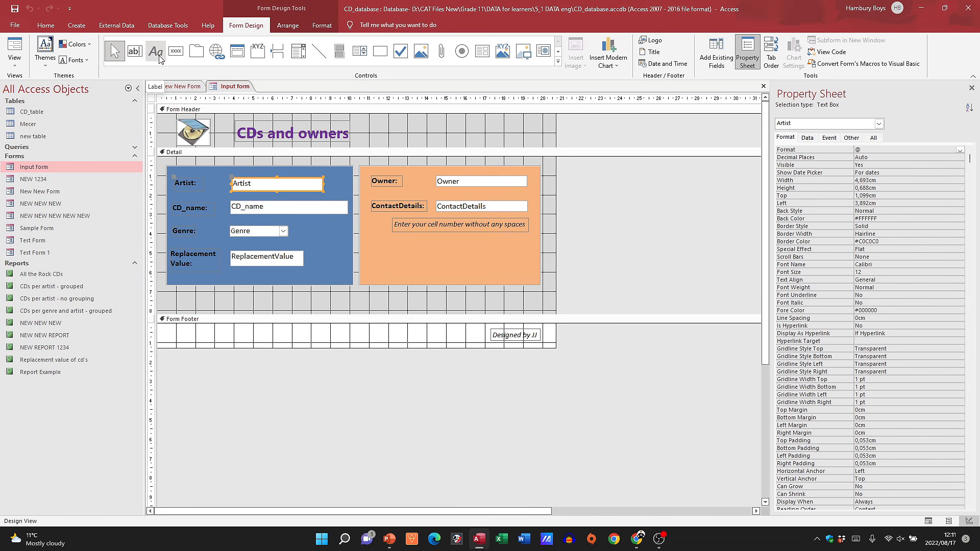
{"action": "left_click", "coordinate": [299, 309]}
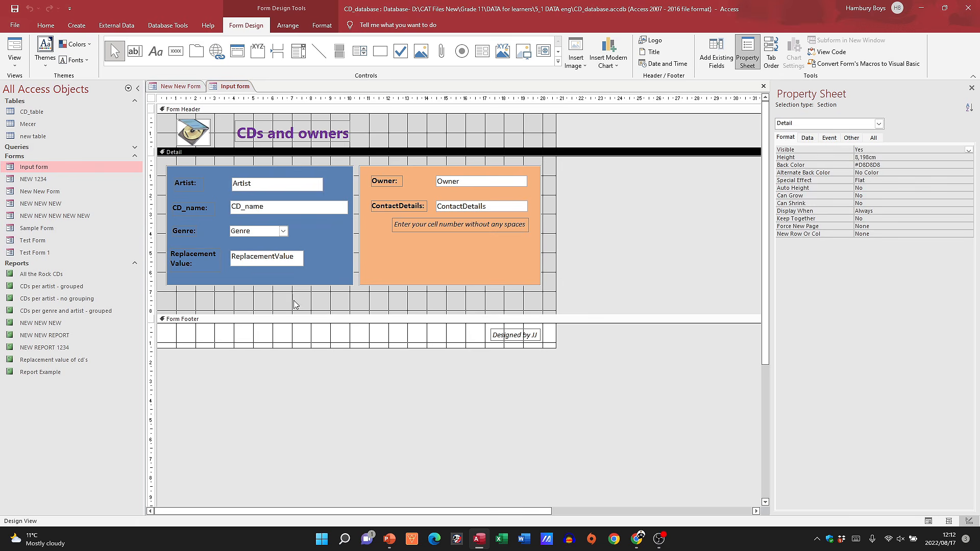
{"action": "left_click", "coordinate": [188, 187]}
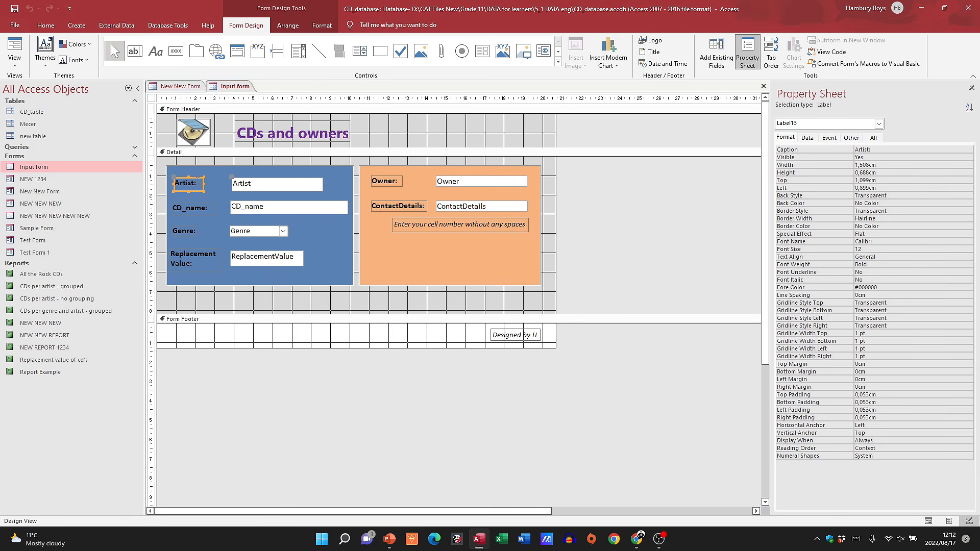
Step: View Input form in Form View and Layout View, and return it to Design View
{"action": "left_click", "coordinate": [14, 51]}
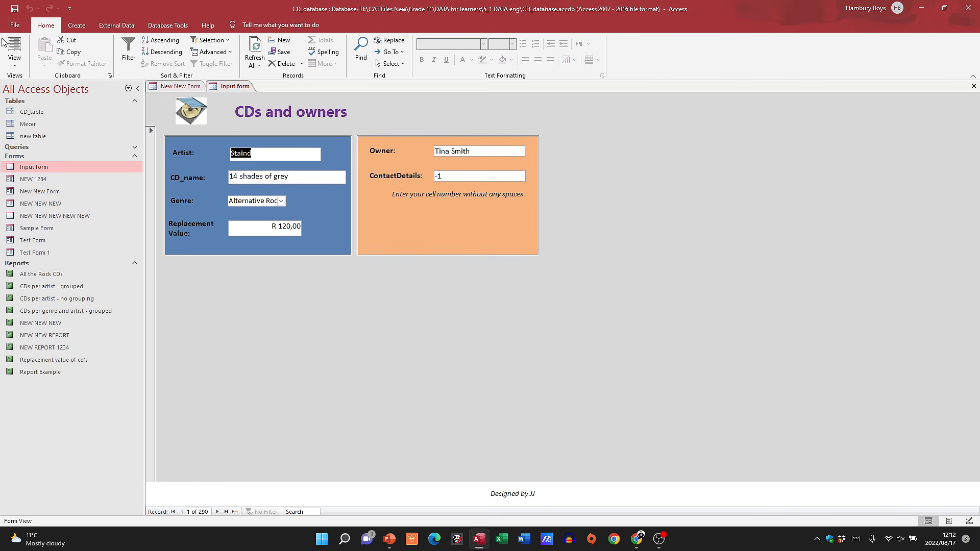
{"action": "left_click", "coordinate": [15, 48]}
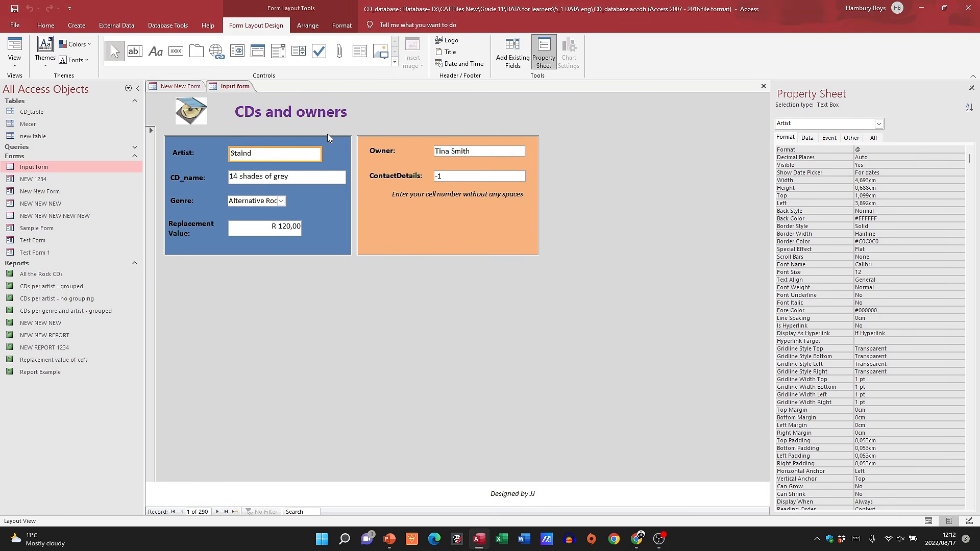
{"action": "left_click", "coordinate": [21, 67]}
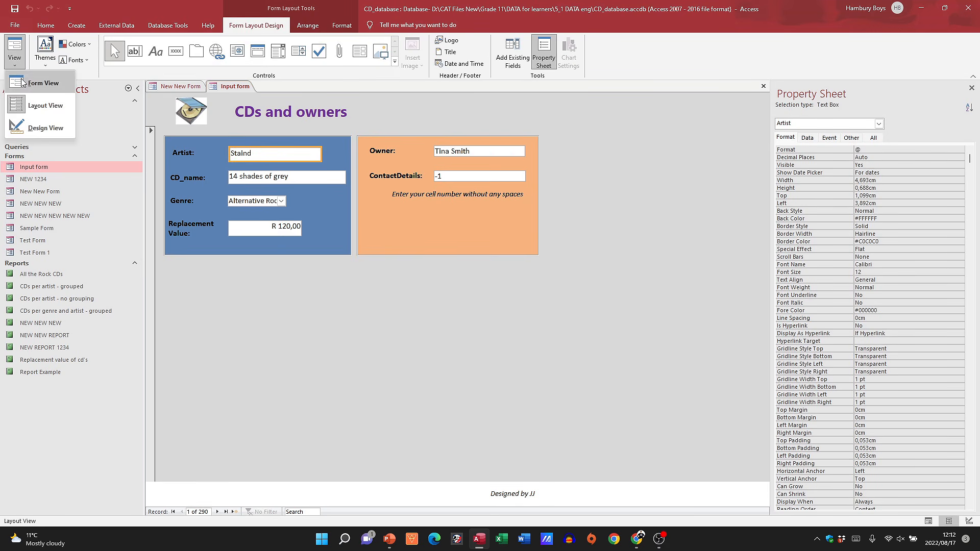
{"action": "left_click", "coordinate": [25, 128]}
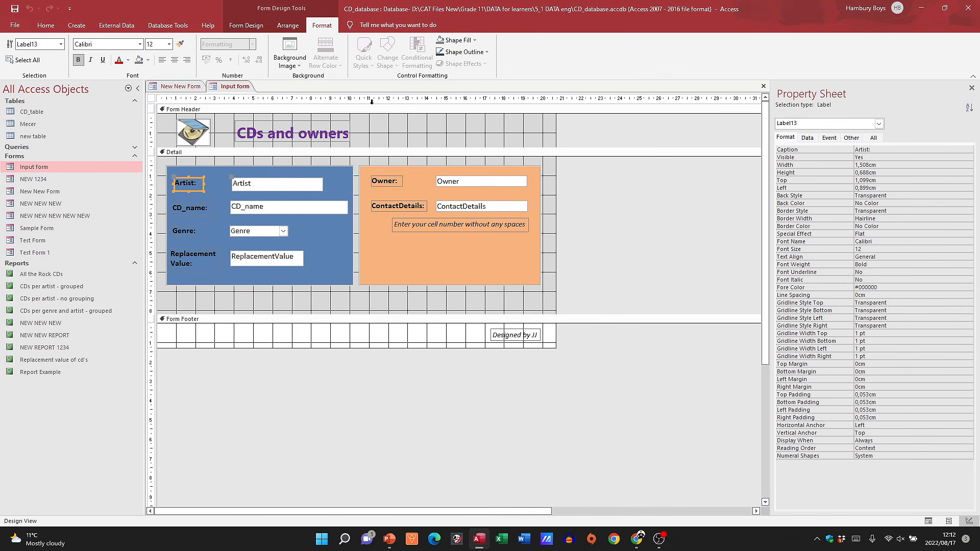
Step: Select the Form Header section and view the Background Image gallery without choosing an image
{"action": "left_click", "coordinate": [303, 69]}
{"action": "left_click", "coordinate": [404, 124]}
{"action": "left_click", "coordinate": [440, 134]}
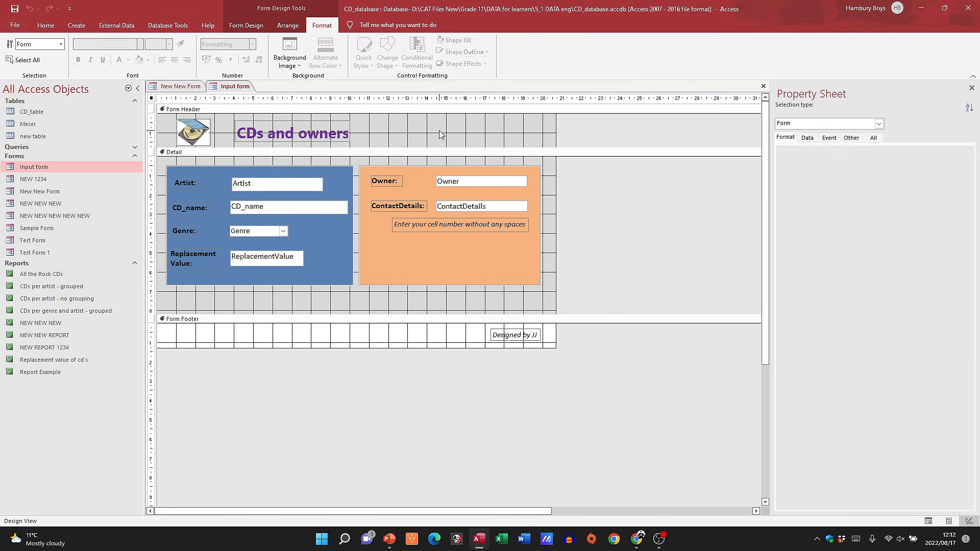
{"action": "left_click", "coordinate": [296, 68]}
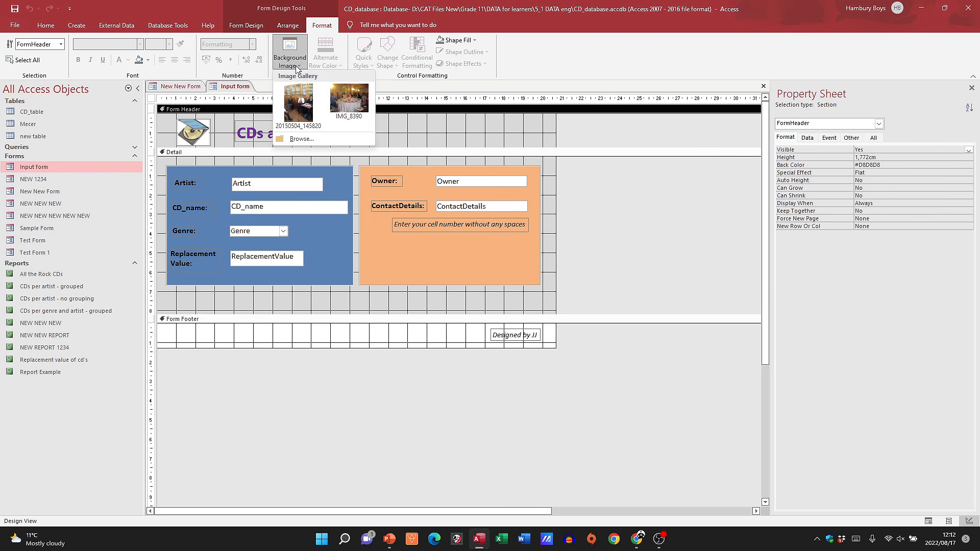
{"action": "left_click", "coordinate": [297, 68]}
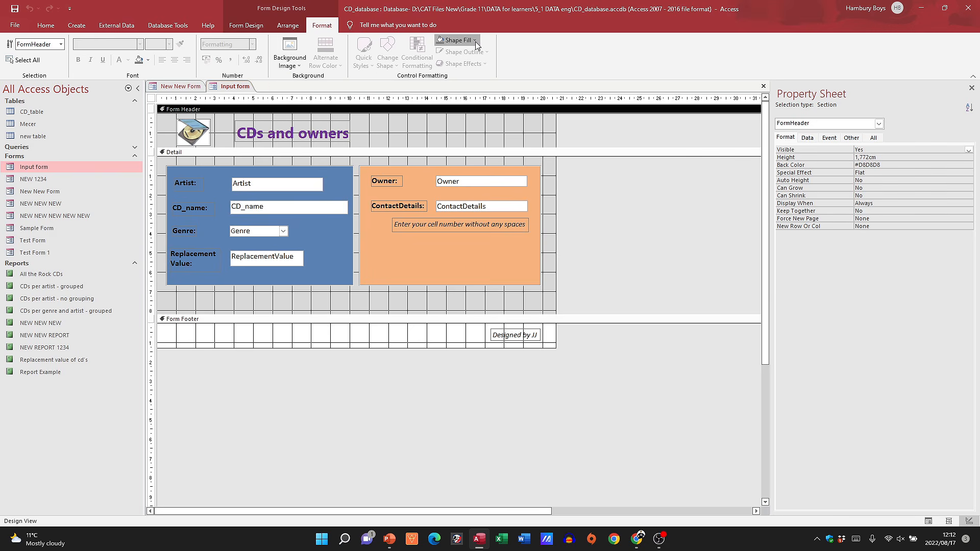
Step: View the Insert Image gallery without choosing an image, and toggle the Property Sheet off and on
{"action": "left_click", "coordinate": [265, 28]}
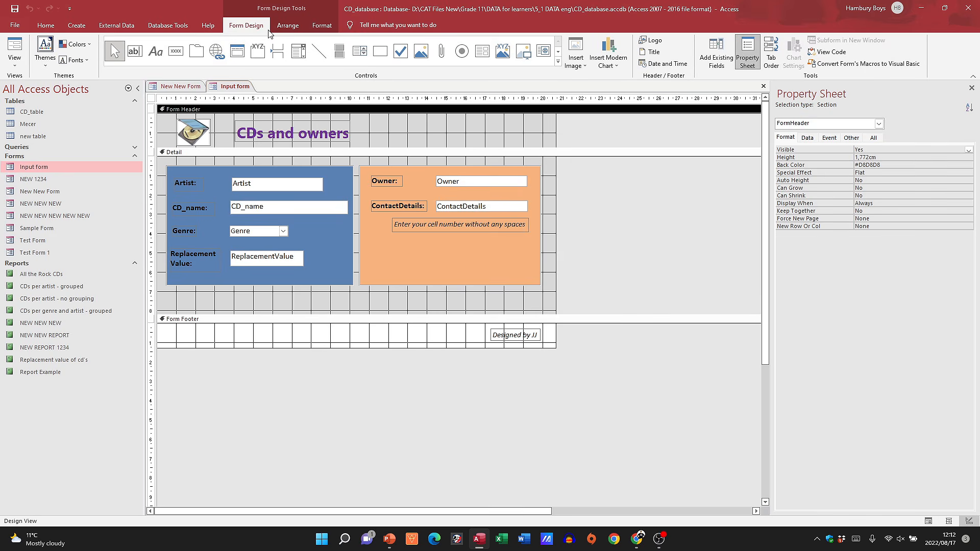
{"action": "left_click", "coordinate": [579, 68]}
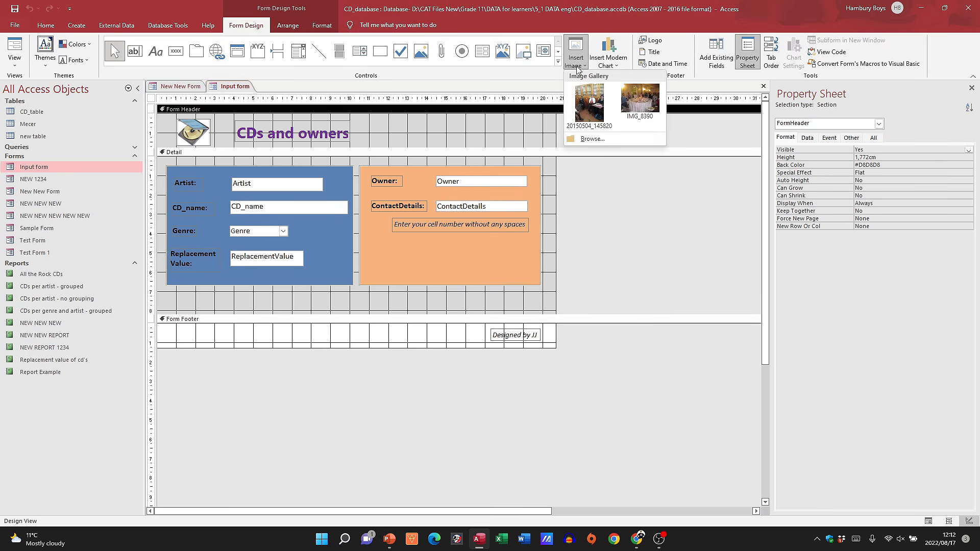
{"action": "left_click", "coordinate": [578, 68]}
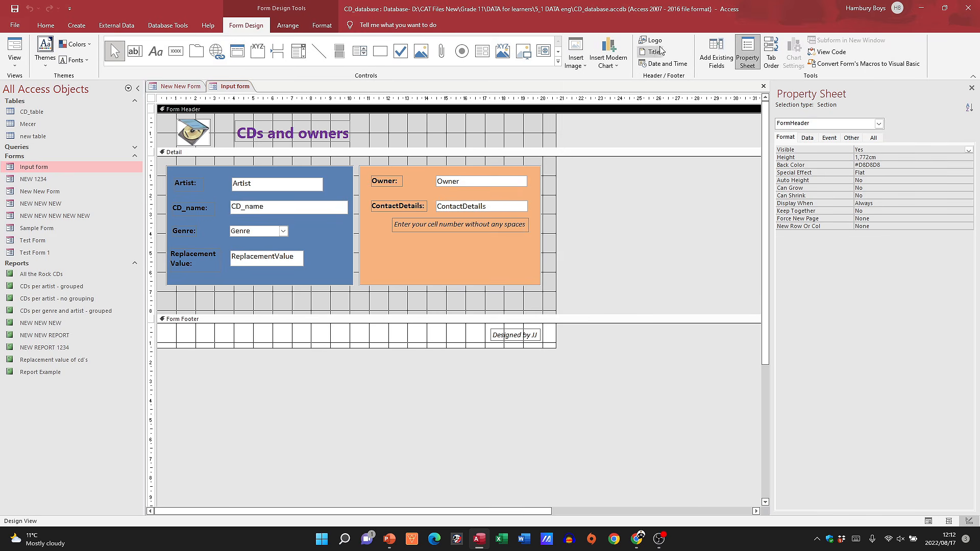
{"action": "left_click", "coordinate": [754, 61]}
{"action": "left_click", "coordinate": [749, 57]}
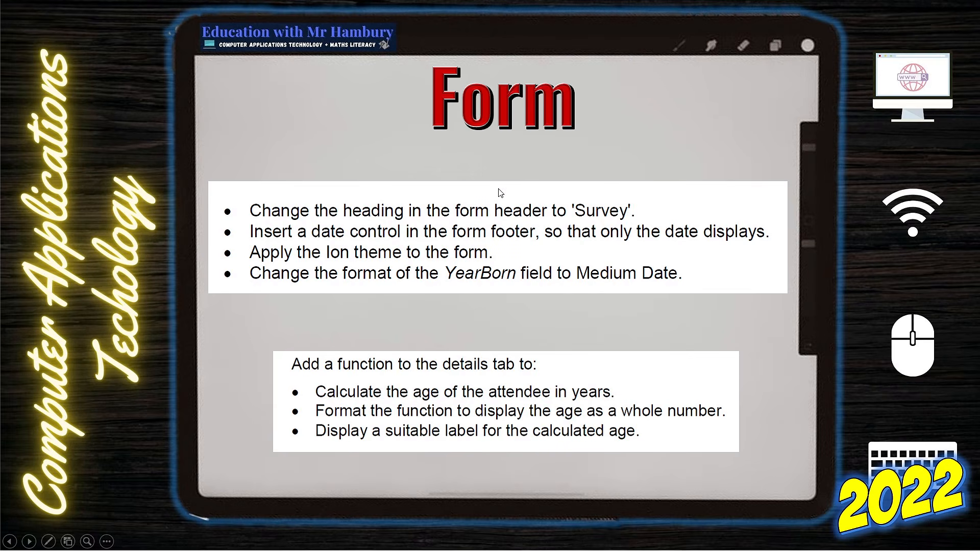
Step: Switch from the slide show to Access, expand the Forms group and open Input form in Design View
{"action": "key", "text": "alt+Tab"}
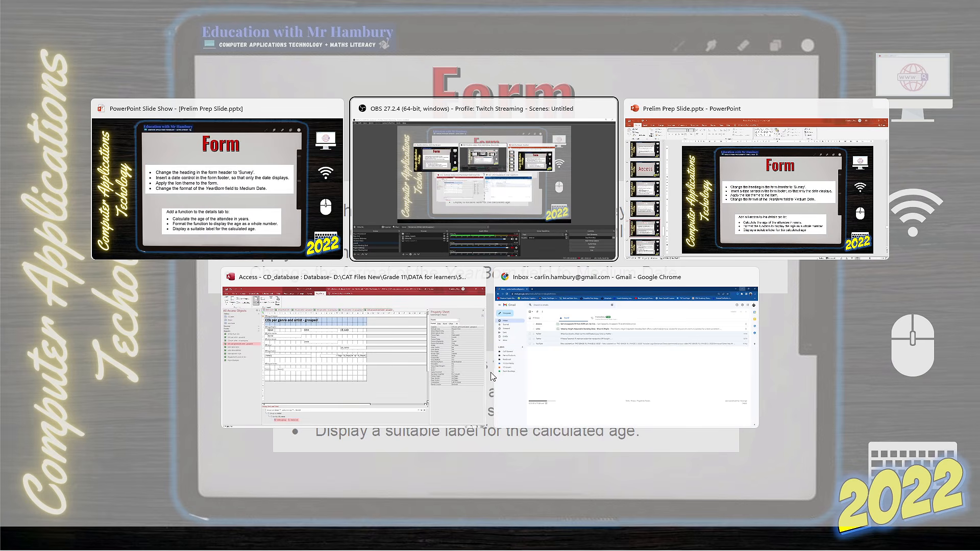
{"action": "key", "text": "alt+Tab"}
{"action": "key", "text": "alt+Tab"}
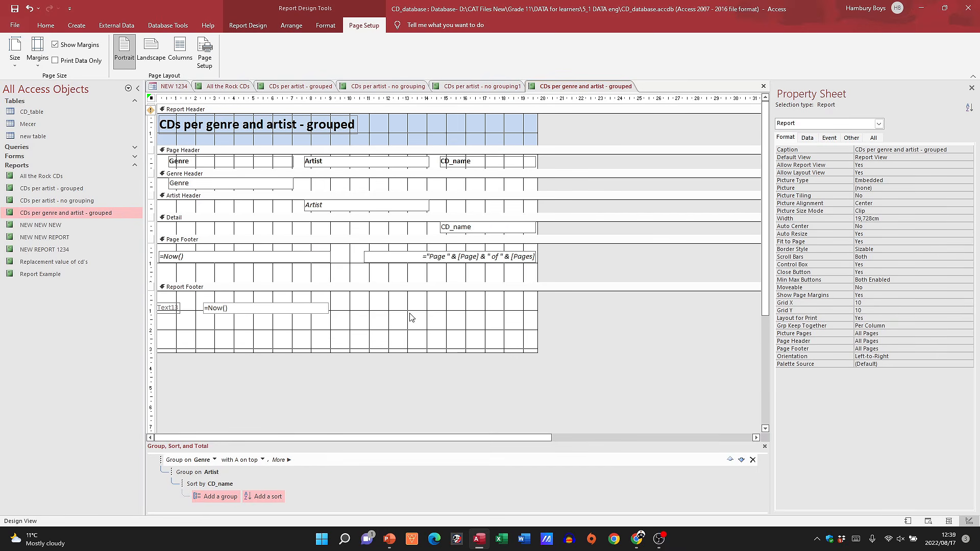
{"action": "left_click", "coordinate": [20, 158]}
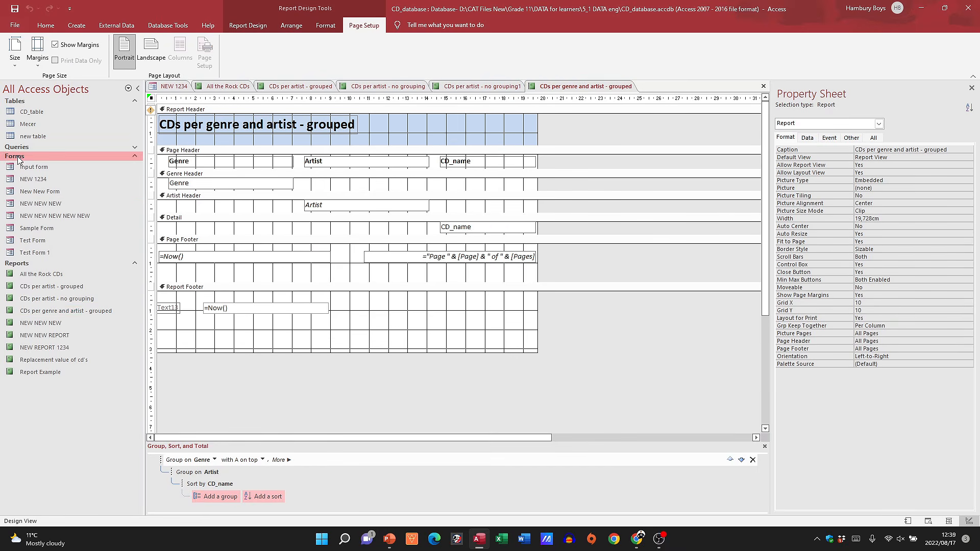
{"action": "right_click", "coordinate": [35, 174]}
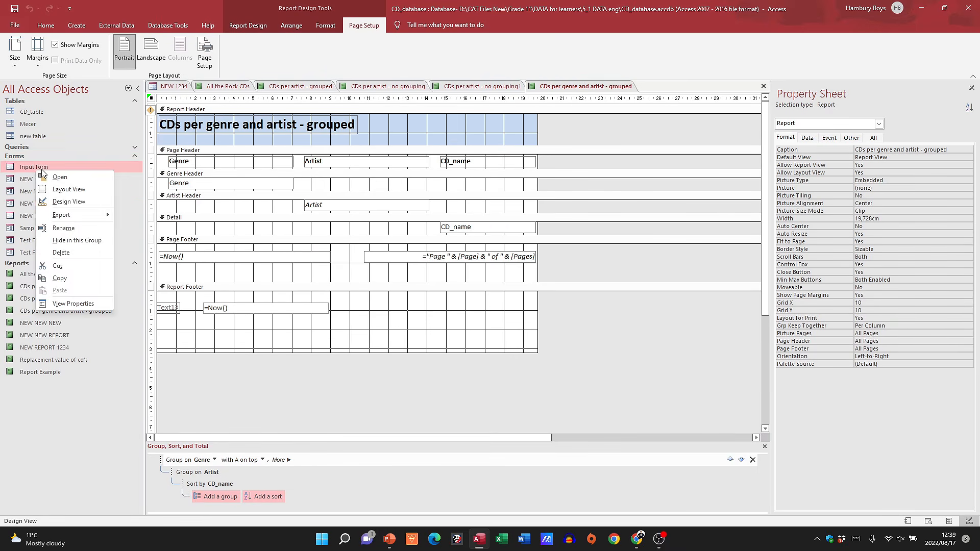
{"action": "left_click", "coordinate": [52, 204]}
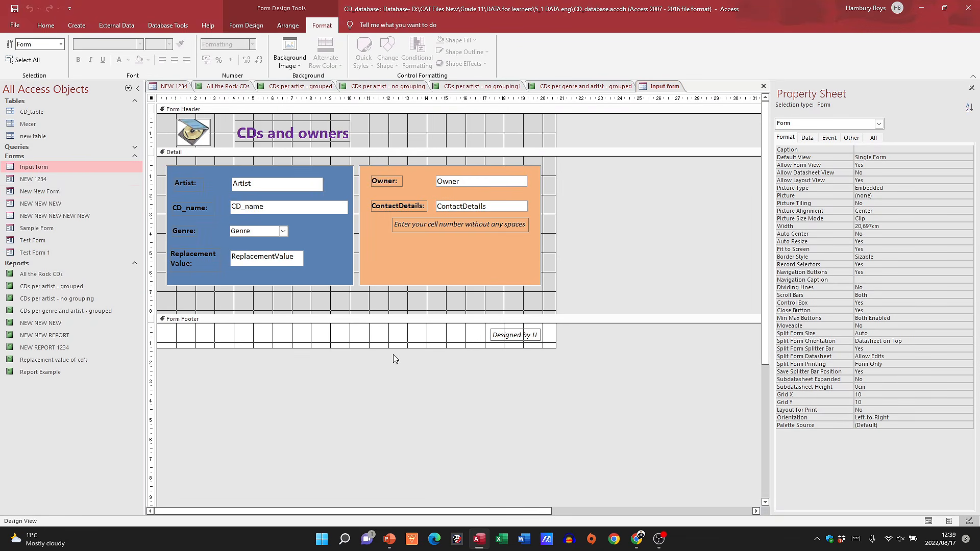
Step: Enlarge the form footer to about 2.8 cm high and add a text box about 4.6 cm wide containing =Now()
{"action": "left_click_drag", "start_coordinate": [384, 347], "coordinate": [385, 378]}
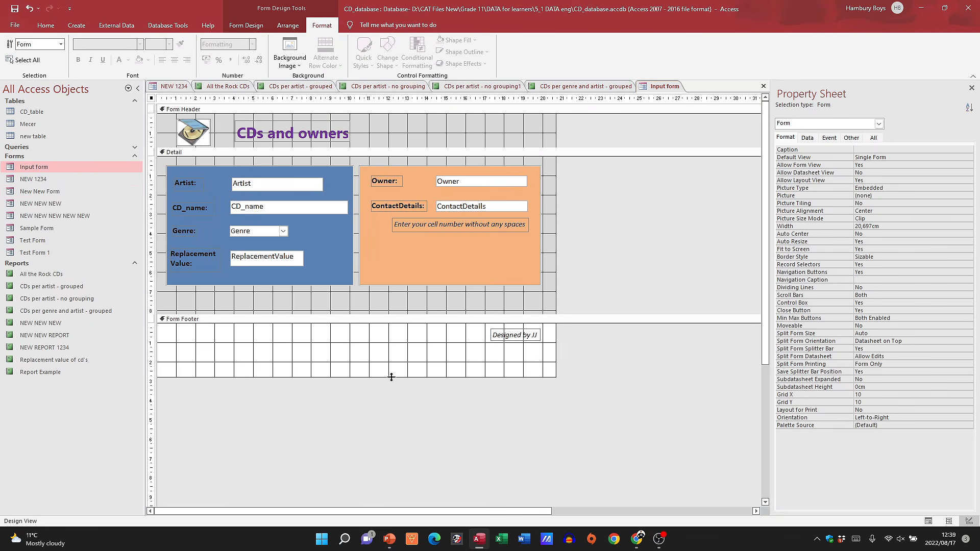
{"action": "left_click", "coordinate": [246, 25]}
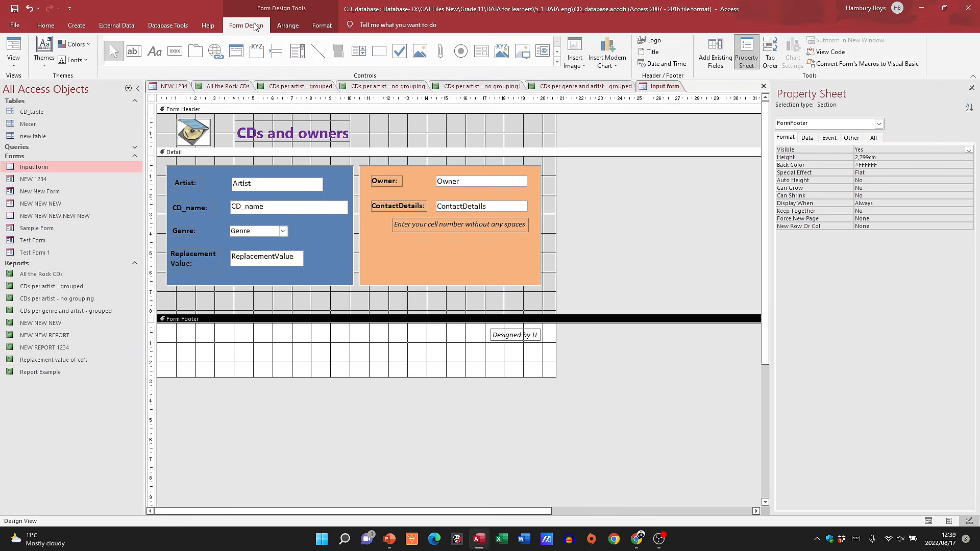
{"action": "left_click", "coordinate": [134, 51]}
{"action": "mouse_move", "coordinate": [236, 331]}
{"action": "left_mouse_down"}
{"action": "mouse_move", "coordinate": [281, 356]}
{"action": "mouse_move", "coordinate": [321, 360]}
{"action": "mouse_move", "coordinate": [323, 352]}
{"action": "left_mouse_up"}
{"action": "left_click", "coordinate": [297, 342]}
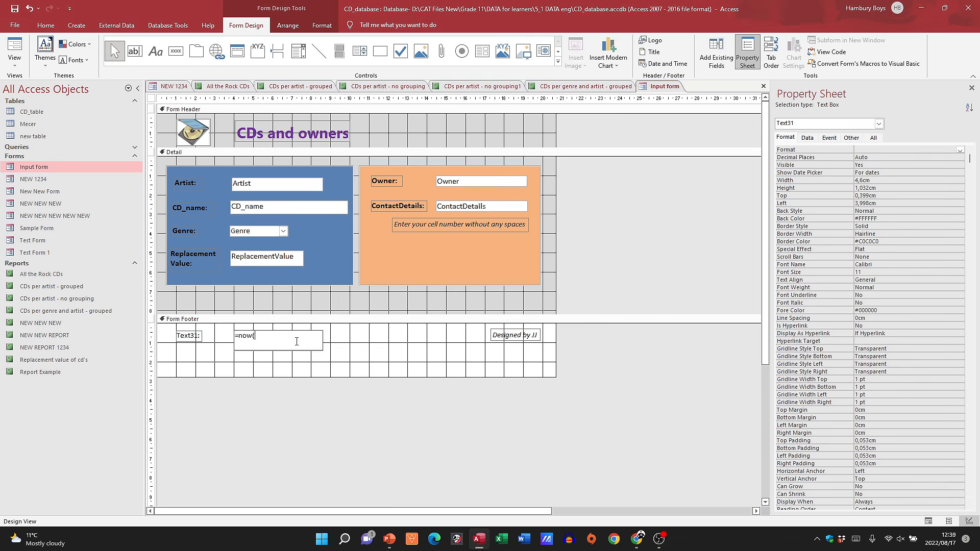
{"action": "left_click", "coordinate": [392, 354]}
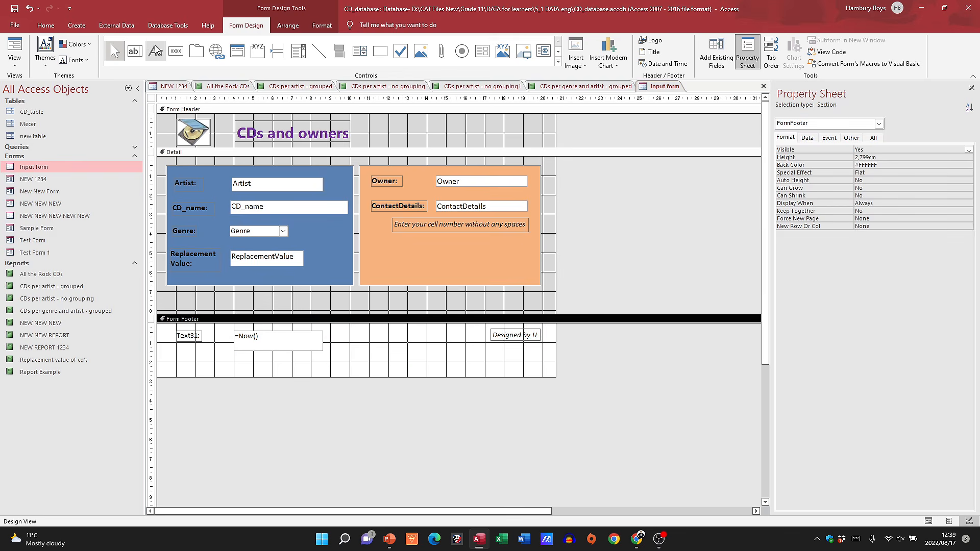
Step: Preview the footer's date text box in Form View, and reopen Input form in Design View
{"action": "left_click", "coordinate": [14, 49]}
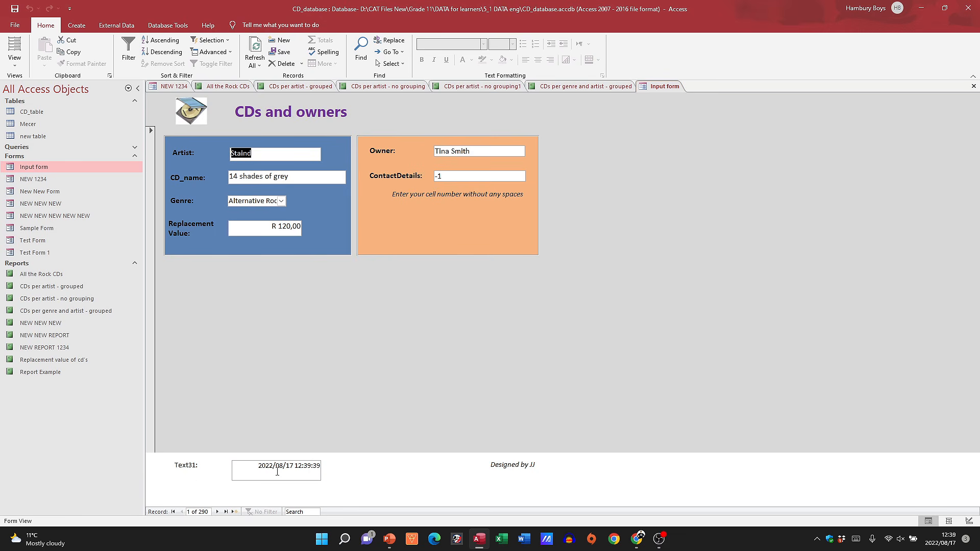
{"action": "left_click", "coordinate": [14, 51]}
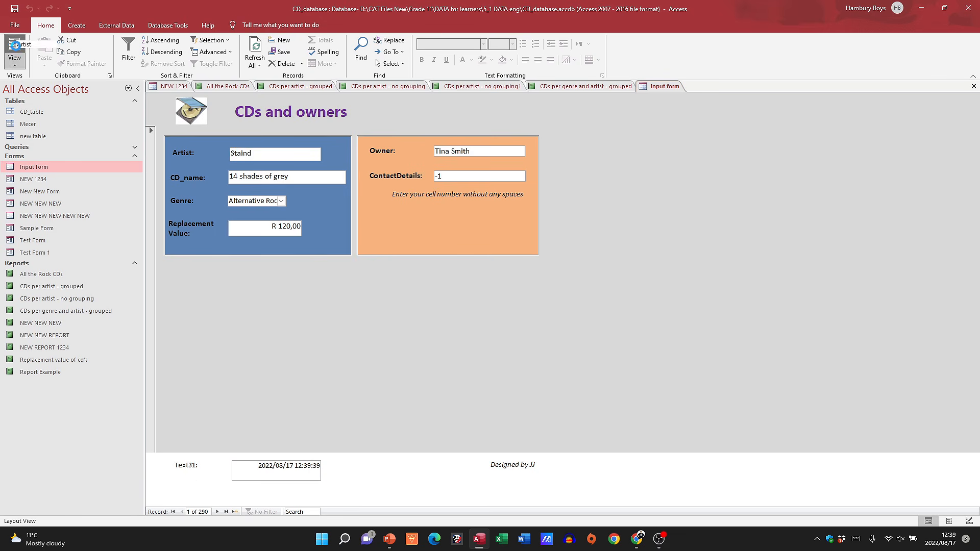
{"action": "right_click", "coordinate": [105, 171]}
{"action": "left_click", "coordinate": [110, 198]}
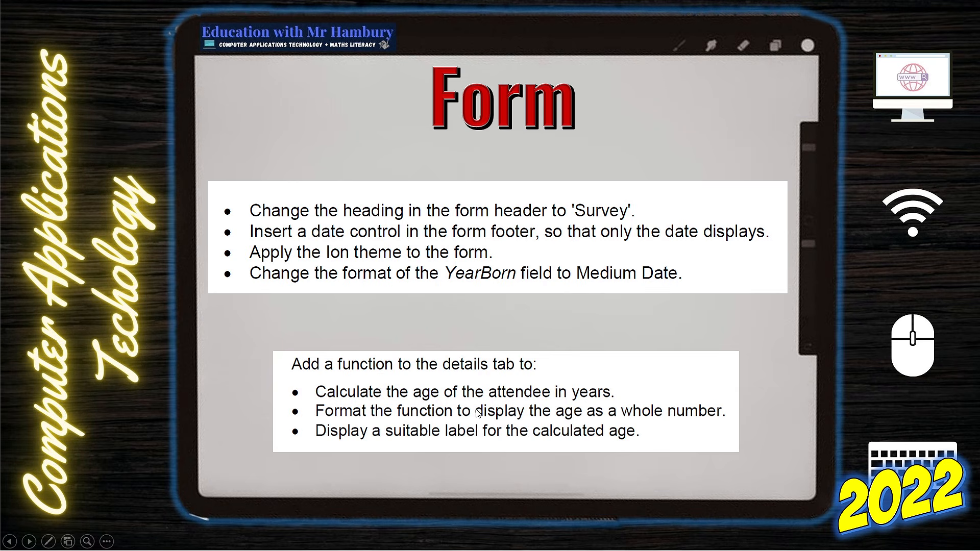
Step: Advance the slide show from the Form tasks to the Query tasks
{"action": "key", "text": "Right"}
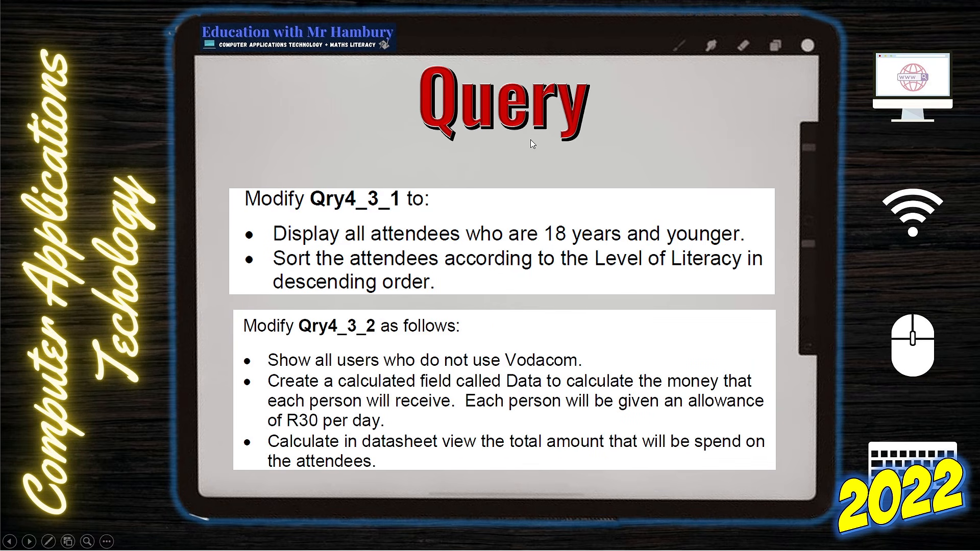
Step: Switch from the slide show to Access, expand the Queries group and open CD_table Query1 in Datasheet View
{"action": "key", "text": "alt+Tab"}
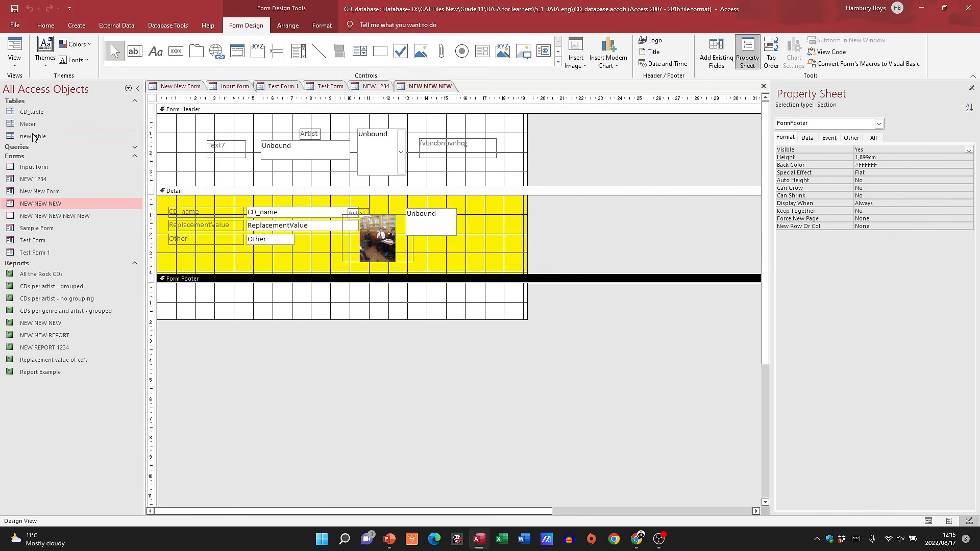
{"action": "left_click", "coordinate": [32, 148]}
{"action": "left_click", "coordinate": [40, 174]}
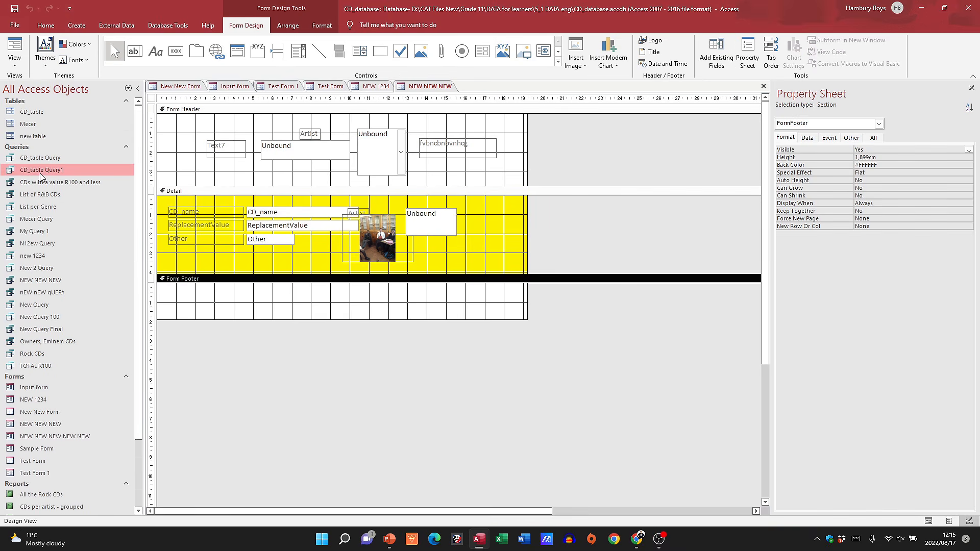
{"action": "double_click", "coordinate": [40, 177]}
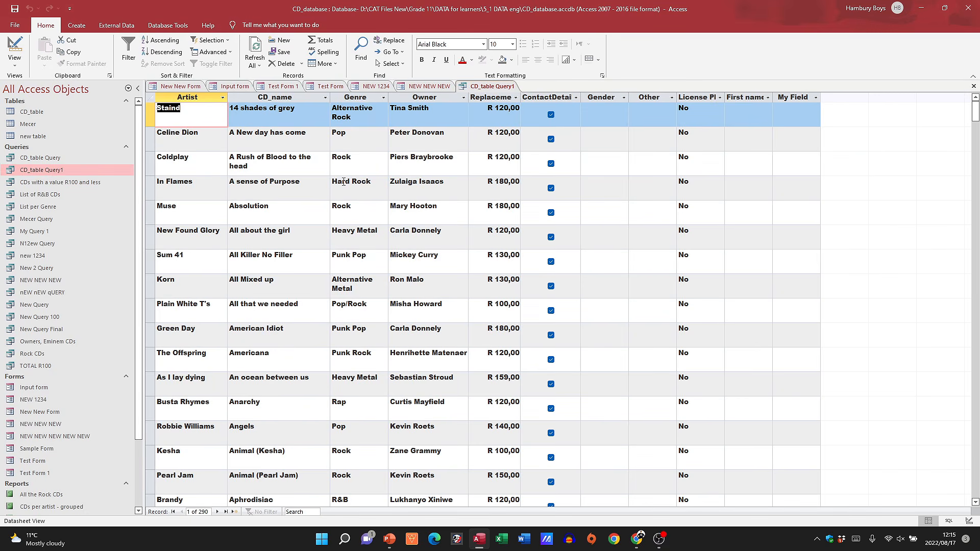
Step: Check the Query task slide, return to Access and open CD_table Query1 in Design View
{"action": "key", "text": "alt+Tab"}
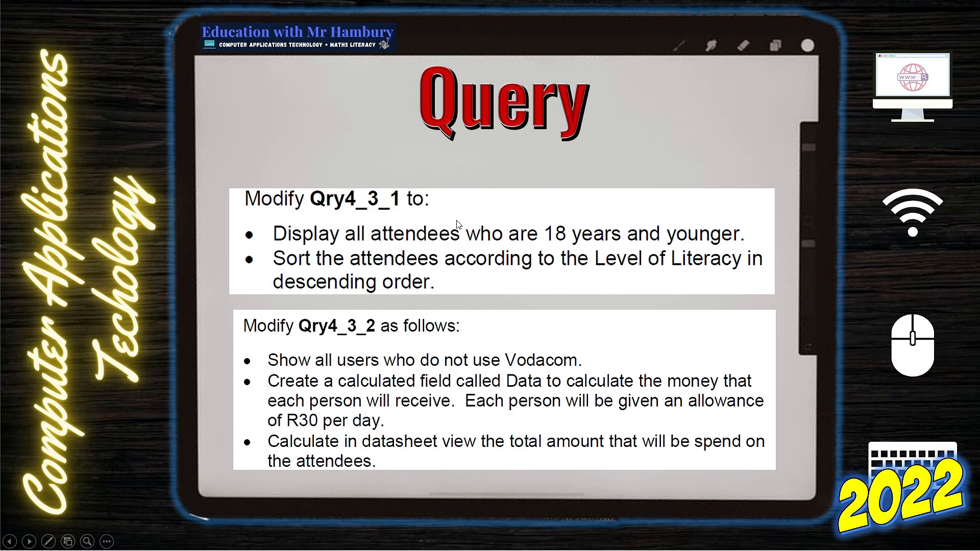
{"action": "key", "text": "alt+Tab"}
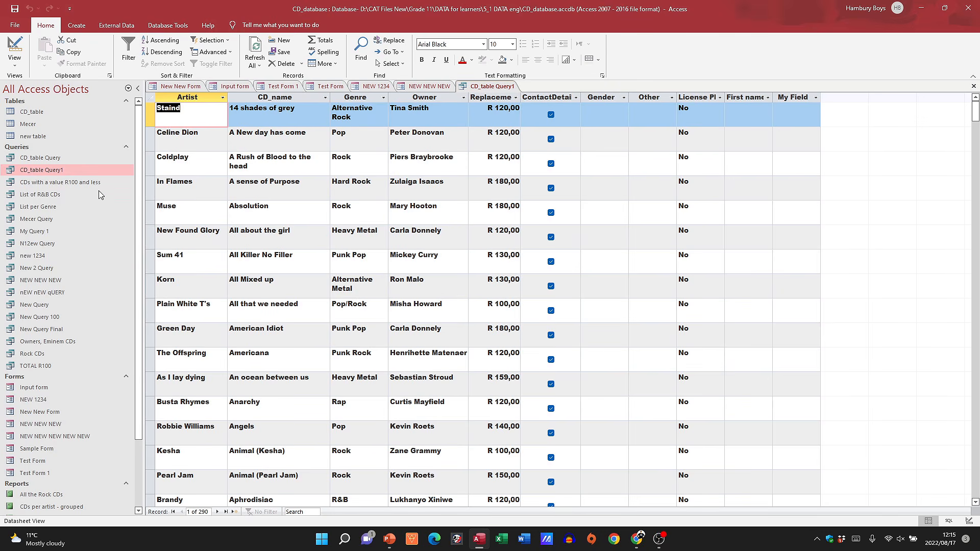
{"action": "right_click", "coordinate": [52, 172]}
{"action": "left_click", "coordinate": [60, 189]}
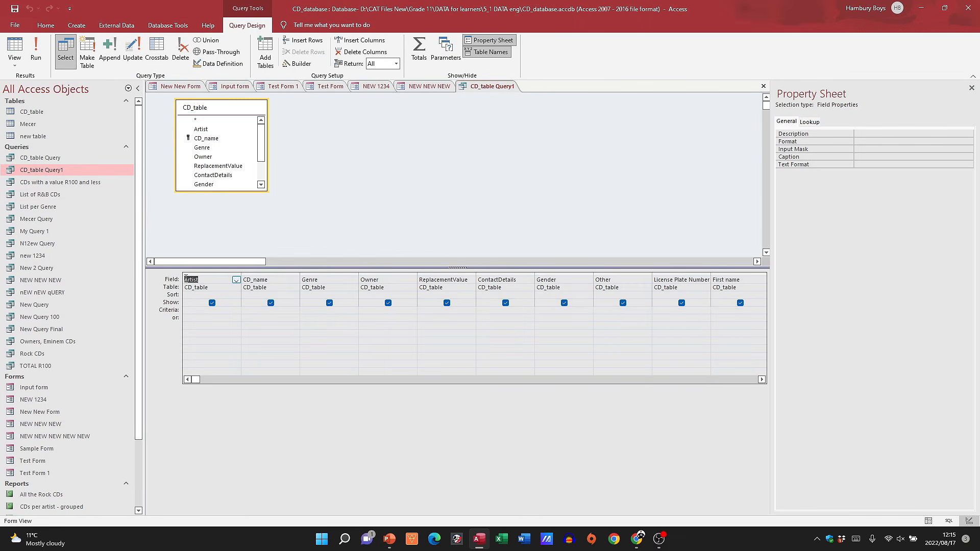
Step: Try out the sort choices and the Show setting of the Artist column in the query design grid
{"action": "left_click", "coordinate": [229, 295]}
{"action": "left_click", "coordinate": [236, 296]}
{"action": "left_click", "coordinate": [236, 296]}
{"action": "left_click", "coordinate": [212, 303]}
{"action": "left_click", "coordinate": [212, 303]}
{"action": "left_click", "coordinate": [212, 302]}
{"action": "left_click", "coordinate": [211, 303]}
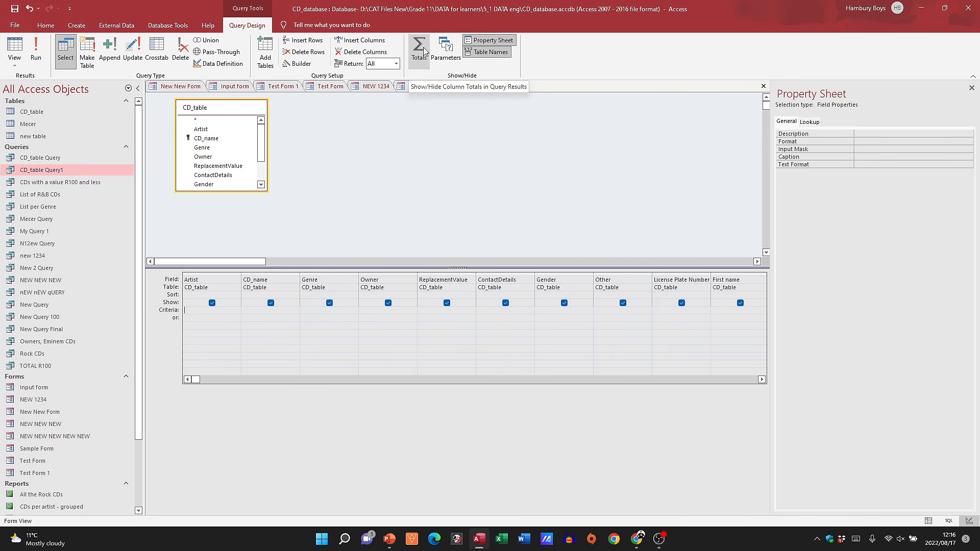
Step: Recheck the Query task slide, view CD_table Query1's records in Access and return the query to Design View
{"action": "key", "text": "alt+Tab"}
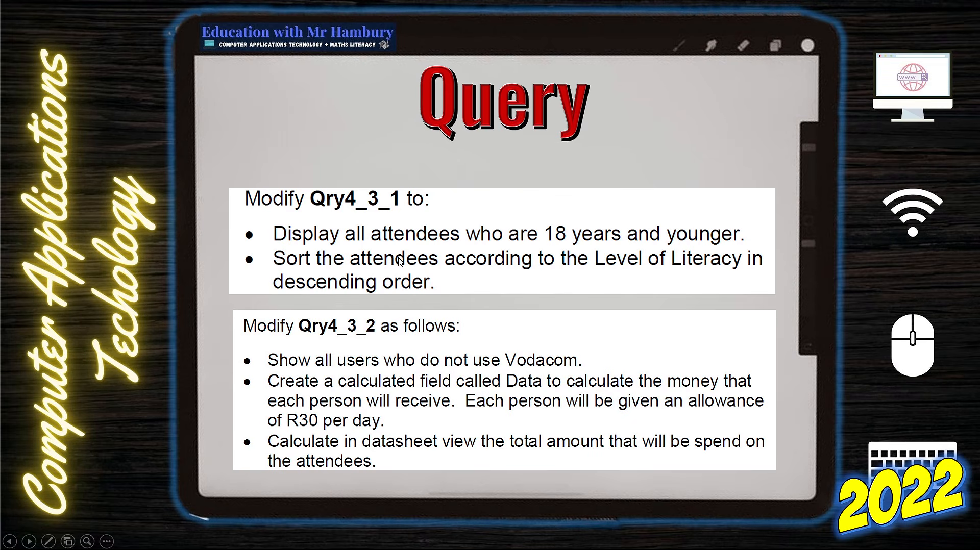
{"action": "key", "text": "alt+Tab"}
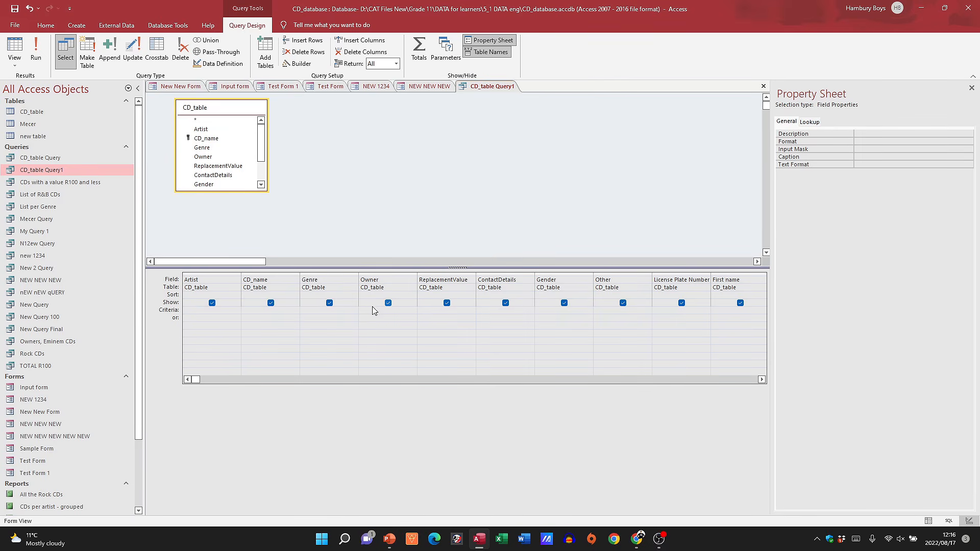
{"action": "double_click", "coordinate": [48, 172]}
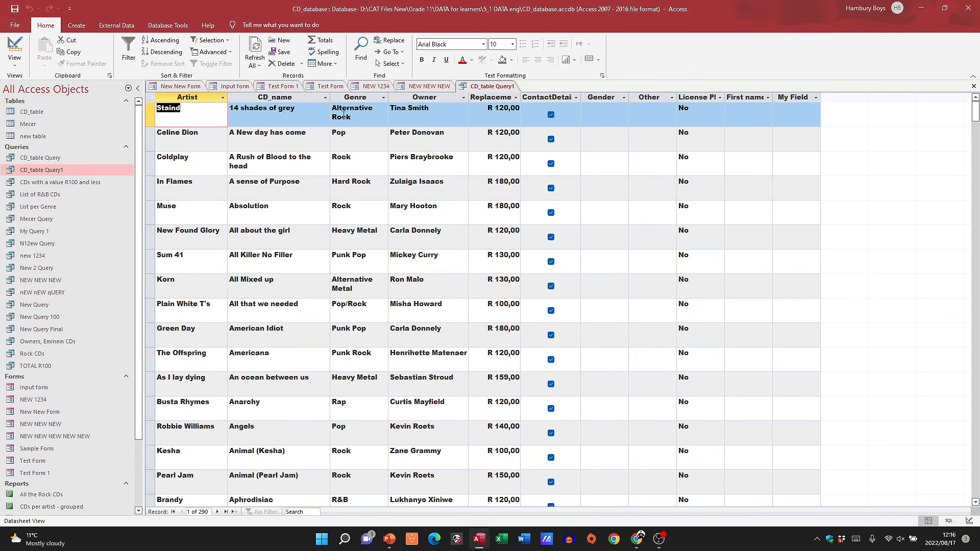
{"action": "right_click", "coordinate": [46, 172]}
{"action": "left_click", "coordinate": [72, 189]}
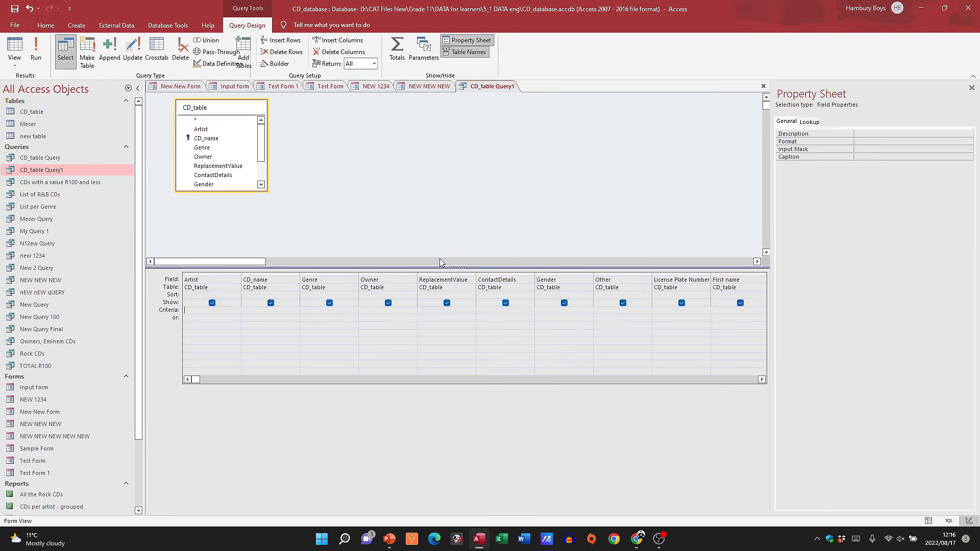
Step: Set the Genre criterion to "Pop" and run the query
{"action": "left_click", "coordinate": [325, 312]}
{"action": "type", "text": "Pop"}
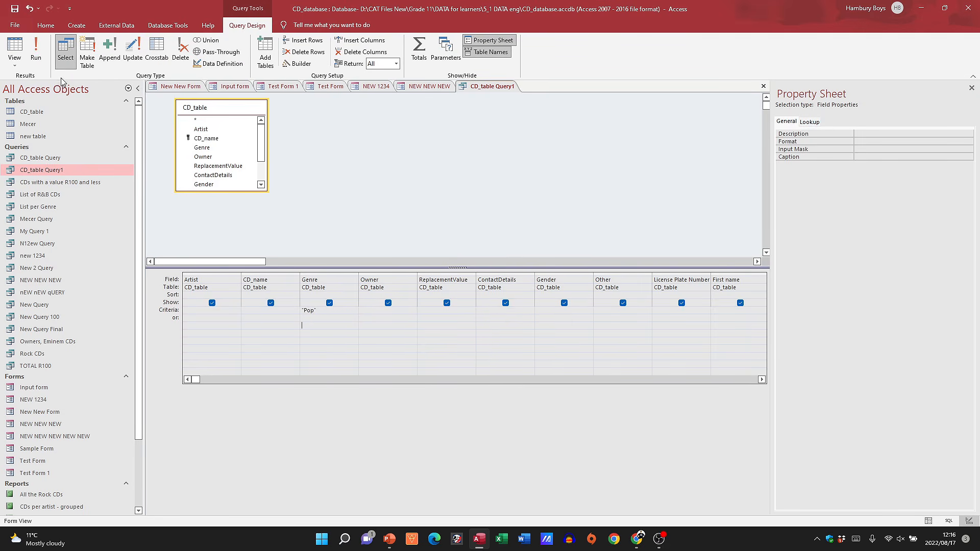
{"action": "left_click", "coordinate": [40, 55]}
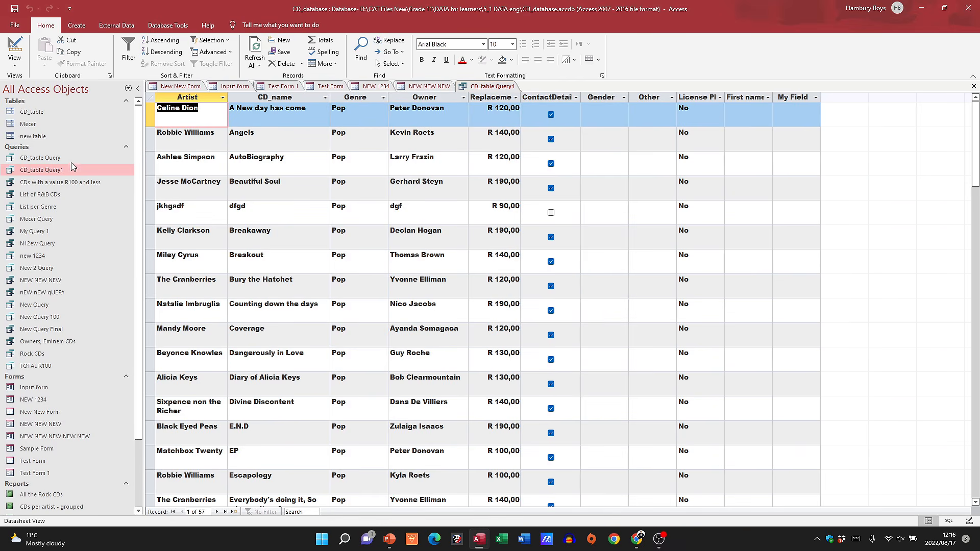
Step: Return CD_table Query1 to Design View and review the Query tasks on the slide
{"action": "right_click", "coordinate": [67, 170]}
{"action": "left_click", "coordinate": [88, 188]}
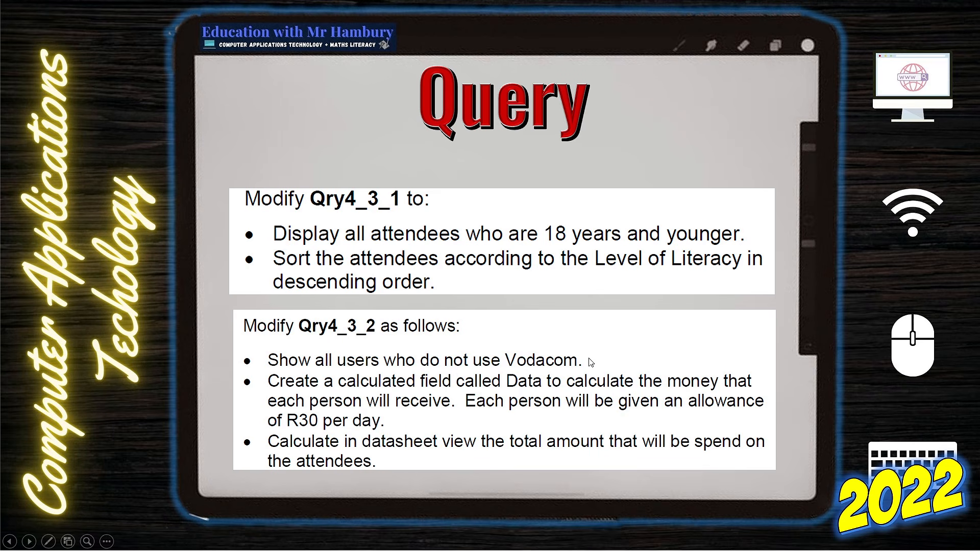
{"action": "key", "text": "alt+Tab"}
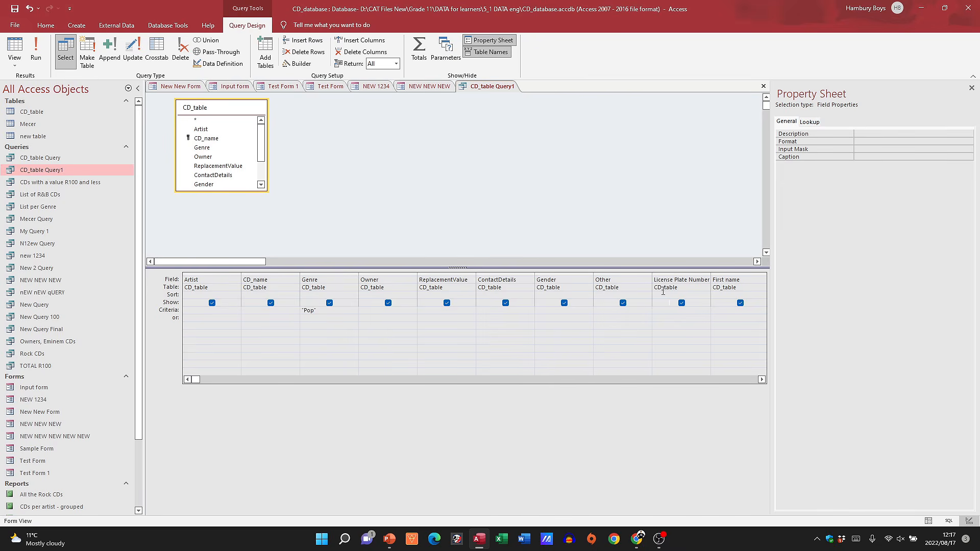
Step: Add a calculated field MyNameField: [ReplacementValue] in the first empty column after My Field
{"action": "left_click", "coordinate": [603, 382]}
{"action": "left_click", "coordinate": [312, 280]}
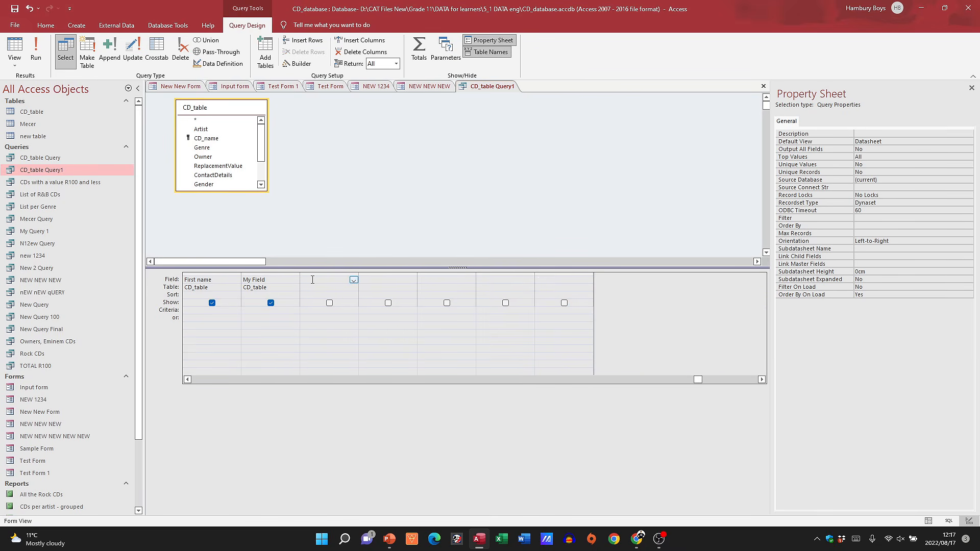
{"action": "type", "text": "jhgdsf"}
{"action": "type", "text": "MyN"}
{"action": "type", "text": "[Replacement"}
{"action": "type", "text": "Va"}
{"action": "key", "text": "Left"}
{"action": "key", "text": "Left"}
{"action": "key", "text": "Left"}
{"action": "key", "text": "Left"}
{"action": "key", "text": "shift+Tab"}
{"action": "key", "text": "shift+Tab"}
{"action": "key", "text": "Tab"}
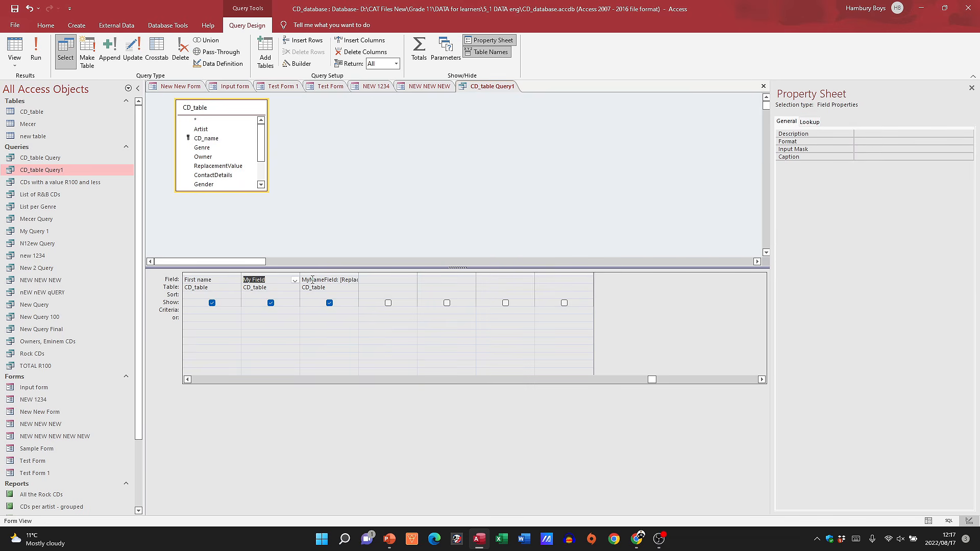
Step: Extend the MyNameField expression with *10 and run the query
{"action": "left_click", "coordinate": [343, 282]}
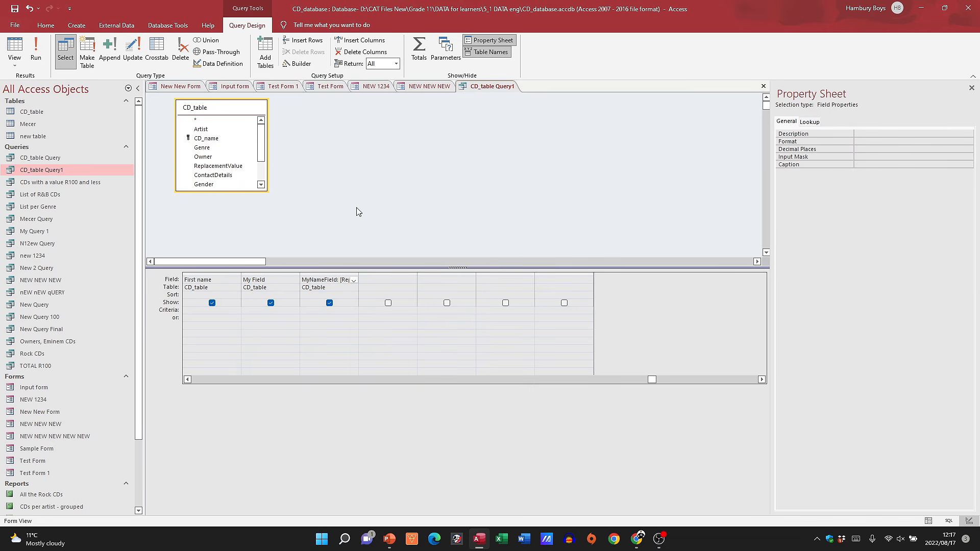
{"action": "key", "text": "Right"}
{"action": "key", "text": "Right"}
{"action": "key", "text": "Right"}
{"action": "key", "text": "Right"}
{"action": "key", "text": "Right"}
{"action": "key", "text": "Right"}
{"action": "key", "text": "Right"}
{"action": "key", "text": "Right"}
{"action": "key", "text": "Right"}
{"action": "key", "text": "Right"}
{"action": "type", "text": "*10"}
{"action": "key", "text": "Tab"}
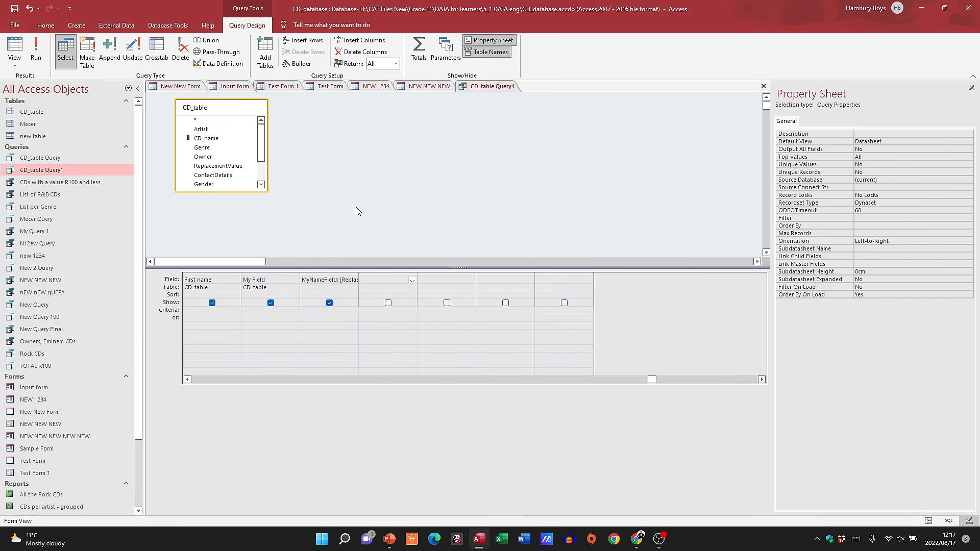
{"action": "left_click", "coordinate": [354, 287]}
{"action": "left_click", "coordinate": [36, 51]}
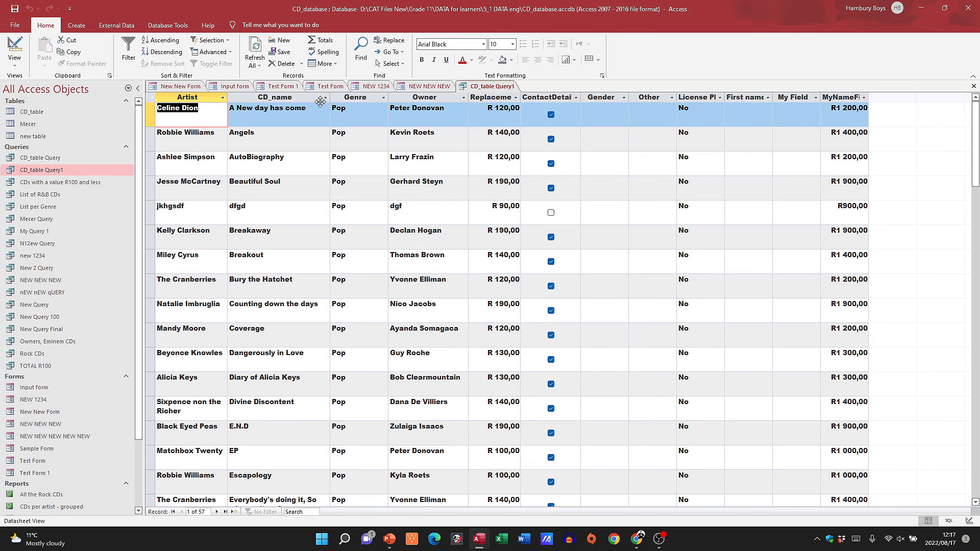
Step: Return CD_table Query1 to Design View, and advance the slide show from the Query tasks to the Report tasks
{"action": "right_click", "coordinate": [46, 170]}
{"action": "left_click", "coordinate": [54, 187]}
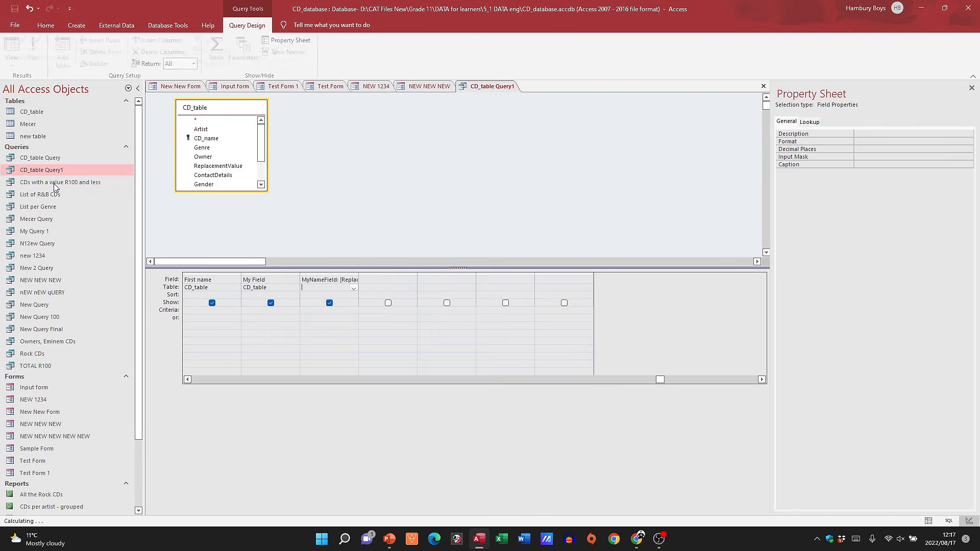
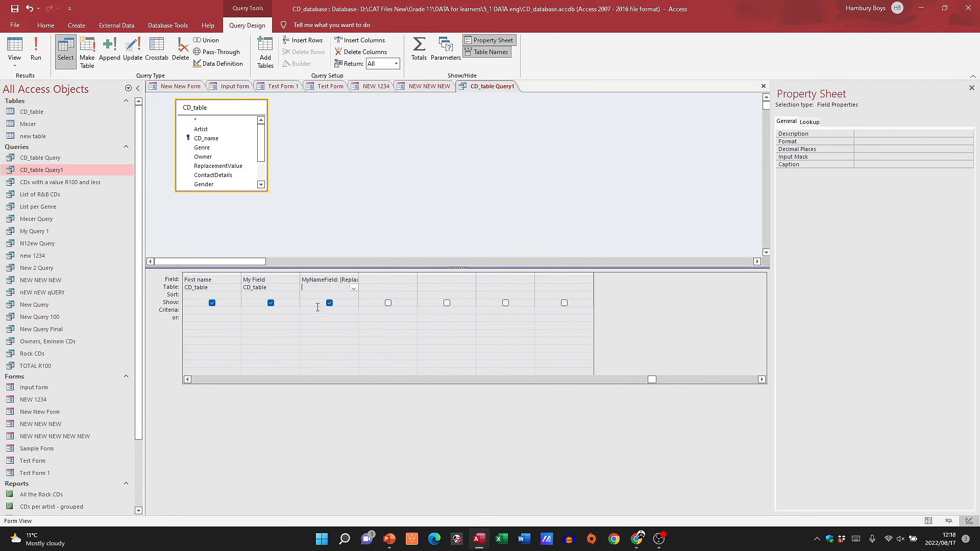
{"action": "left_click", "coordinate": [274, 311]}
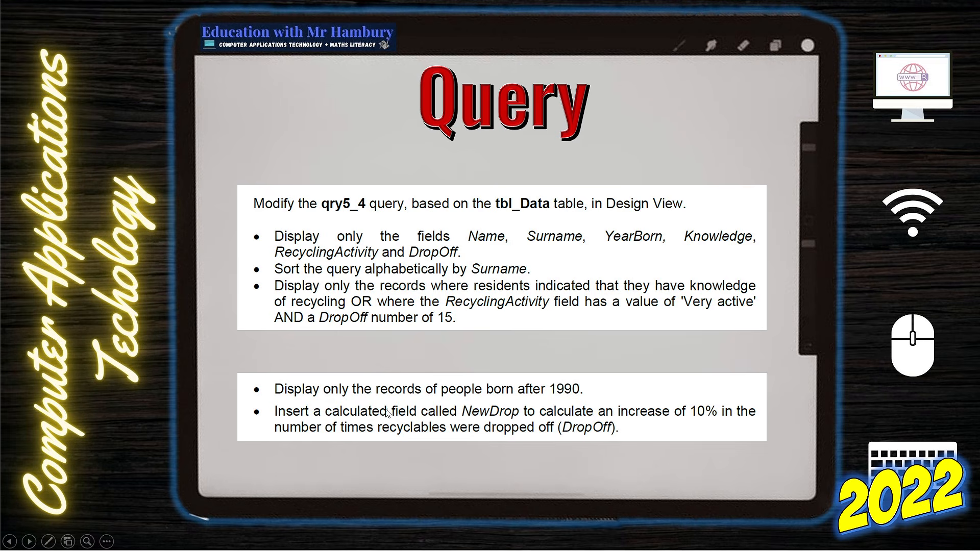
{"action": "left_click", "coordinate": [406, 367]}
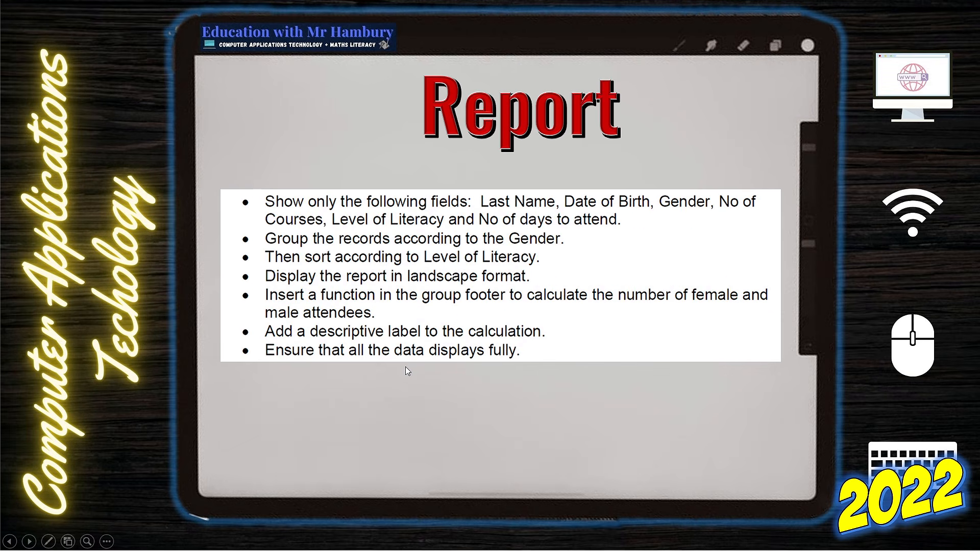
Step: Switch back to Access and collapse the Queries and Forms groups
{"action": "key", "text": "alt+Tab"}
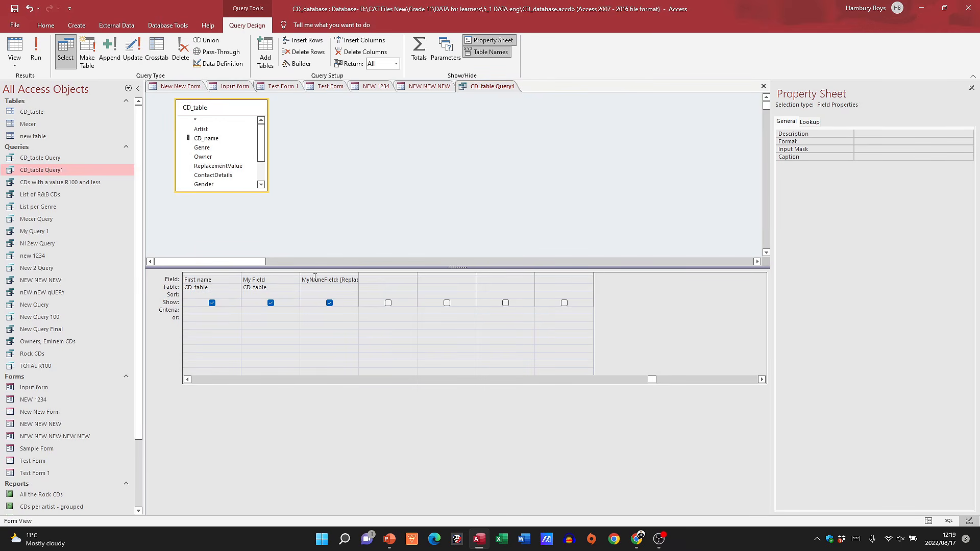
{"action": "left_click", "coordinate": [20, 148]}
{"action": "left_click", "coordinate": [20, 156]}
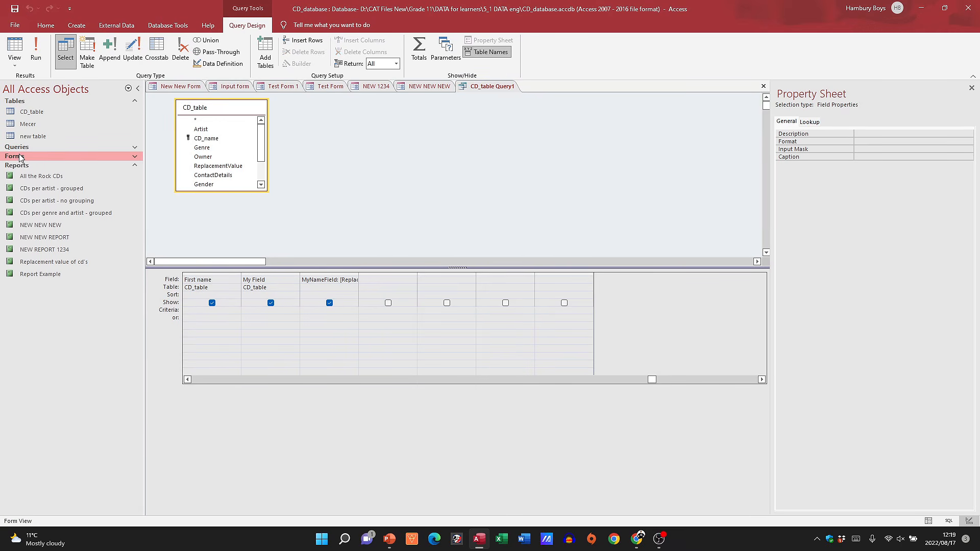
Step: Close the New New Form, Input form, Test Form 1 and Test Form, discarding the design changes to Test Form
{"action": "left_click", "coordinate": [188, 88]}
{"action": "right_click", "coordinate": [189, 91]}
{"action": "left_click", "coordinate": [202, 107]}
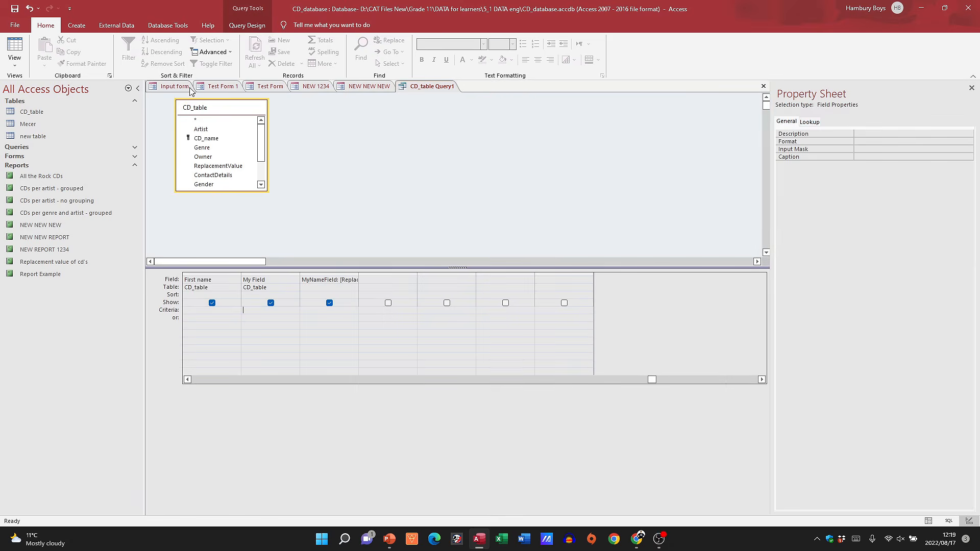
{"action": "right_click", "coordinate": [190, 89]}
{"action": "left_click", "coordinate": [214, 106]}
{"action": "right_click", "coordinate": [188, 87]}
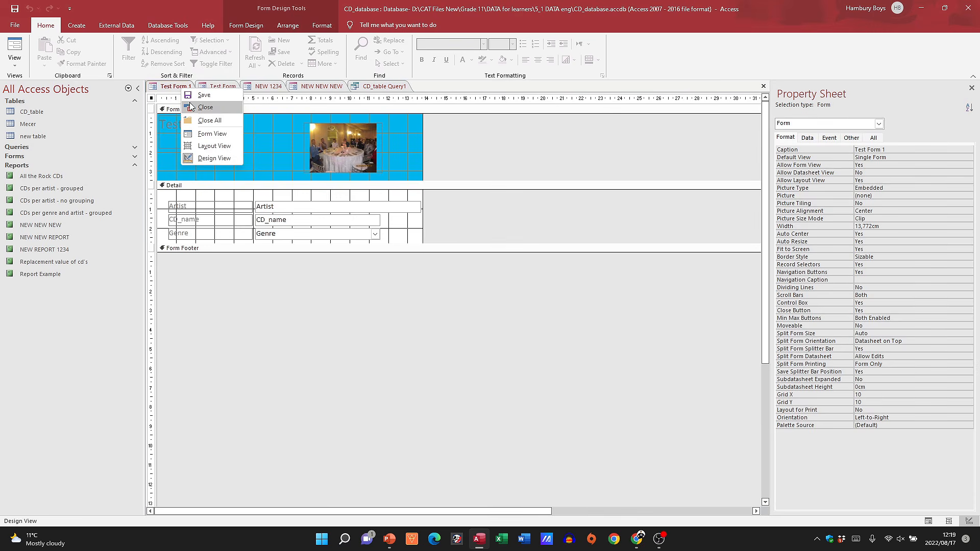
{"action": "left_click", "coordinate": [197, 105]}
{"action": "right_click", "coordinate": [185, 88]}
{"action": "left_click", "coordinate": [201, 106]}
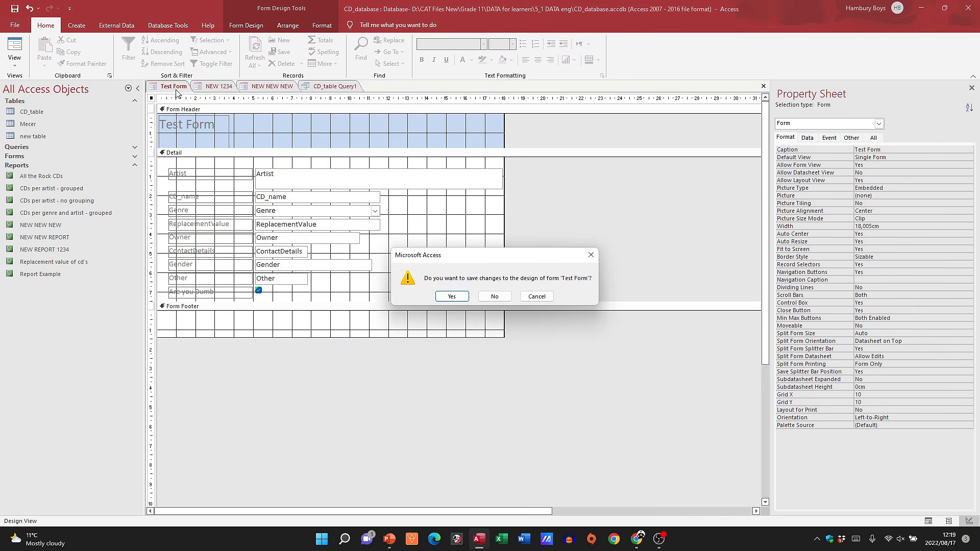
{"action": "left_click", "coordinate": [491, 297]}
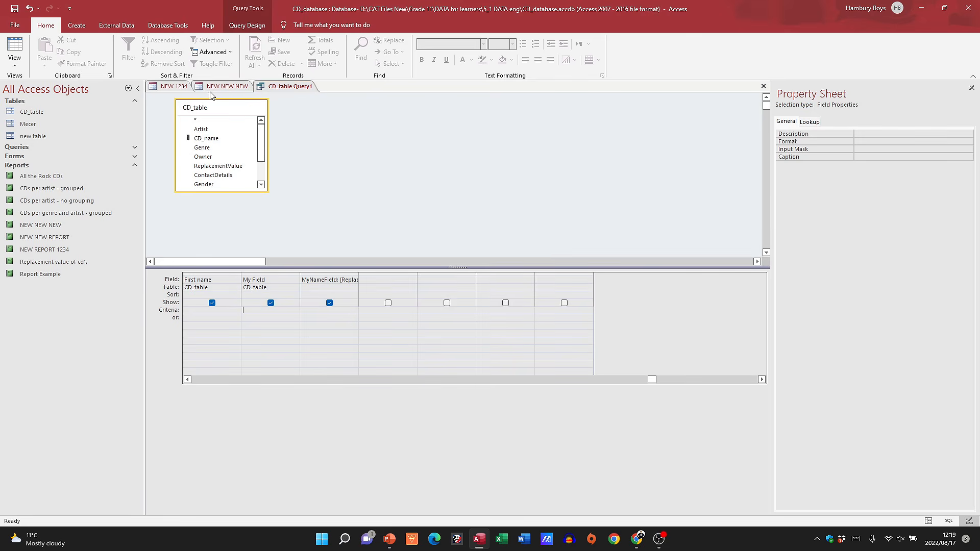
Step: Close the NEW NEW NEW form and CD_table Query1, discarding the query's design changes
{"action": "right_click", "coordinate": [211, 88]}
{"action": "left_click", "coordinate": [234, 104]}
{"action": "right_click", "coordinate": [230, 88]}
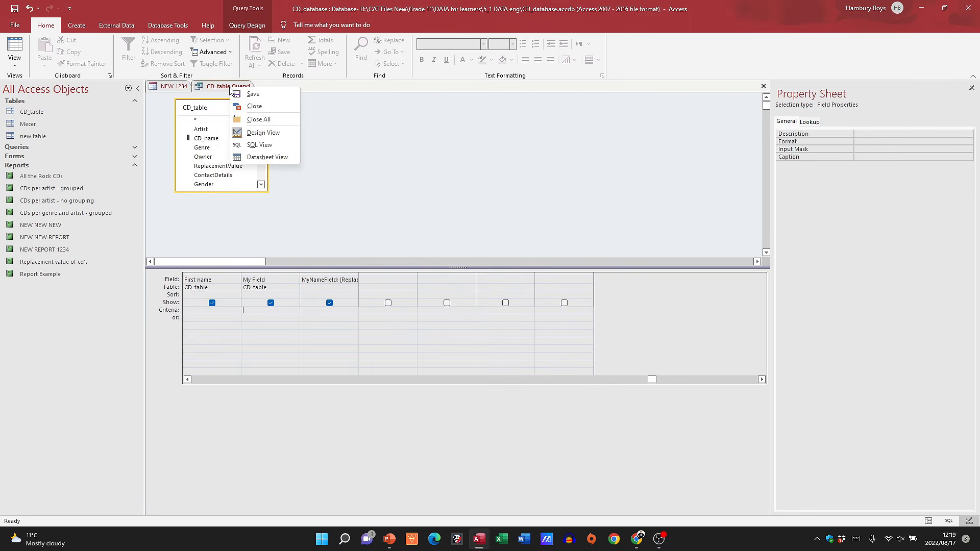
{"action": "left_click", "coordinate": [244, 107]}
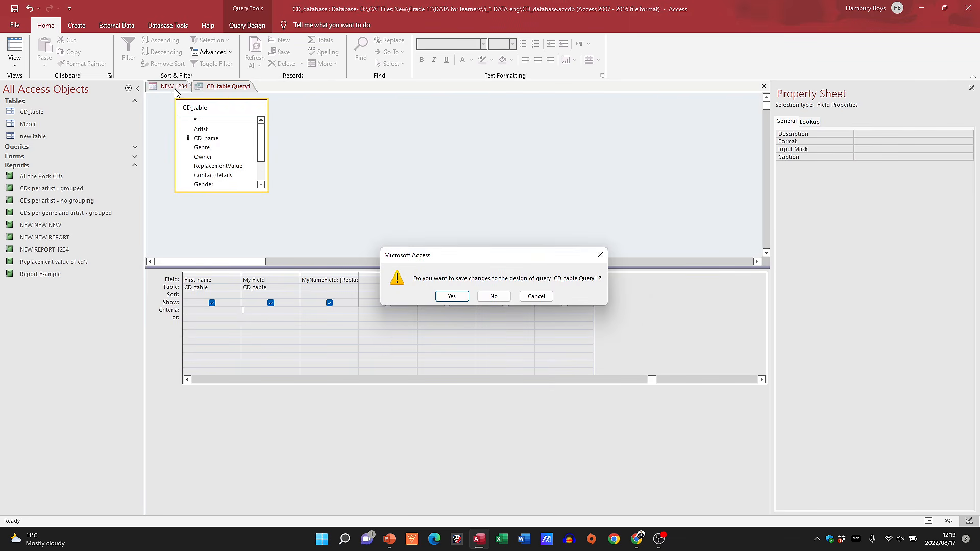
{"action": "left_click", "coordinate": [487, 296]}
Step: Open the reports All the Rock CDs, CDs per artist - grouped and CDs per artist - no grouping for viewing
{"action": "double_click", "coordinate": [45, 177]}
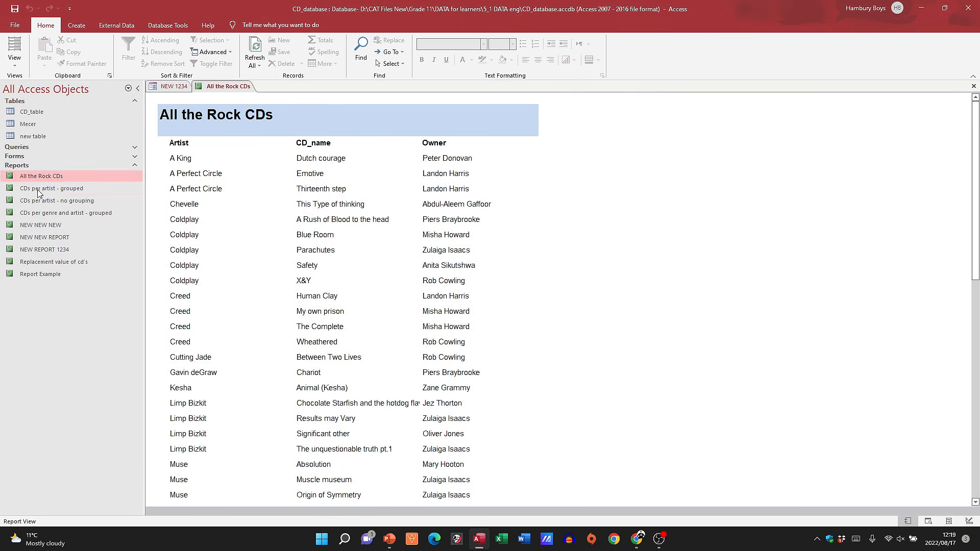
{"action": "left_click", "coordinate": [36, 189]}
{"action": "double_click", "coordinate": [37, 189]}
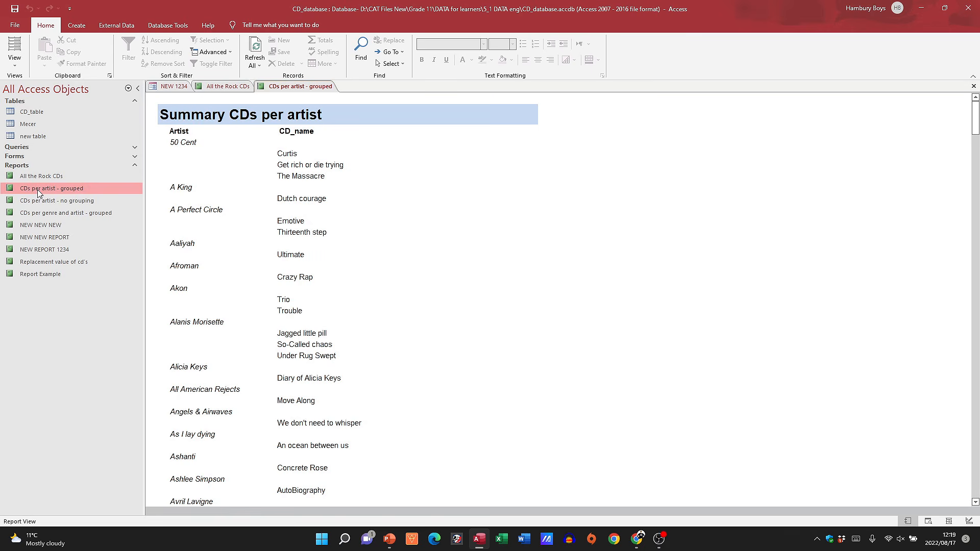
{"action": "double_click", "coordinate": [44, 202]}
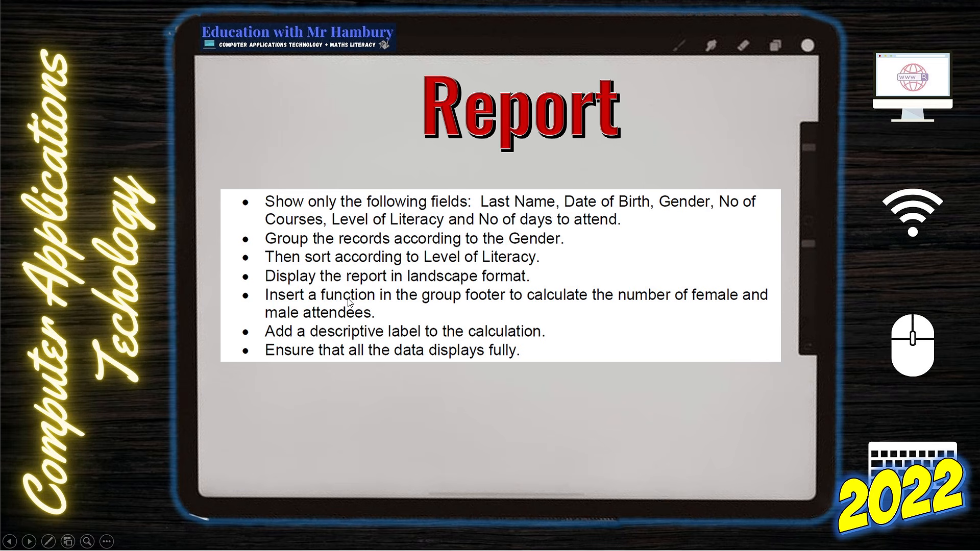
Step: Switch to Access, open CDs per artist - no grouping in Design View, and enlarge its report footer and page footer
{"action": "key", "text": "alt+Tab"}
{"action": "right_click", "coordinate": [44, 202]}
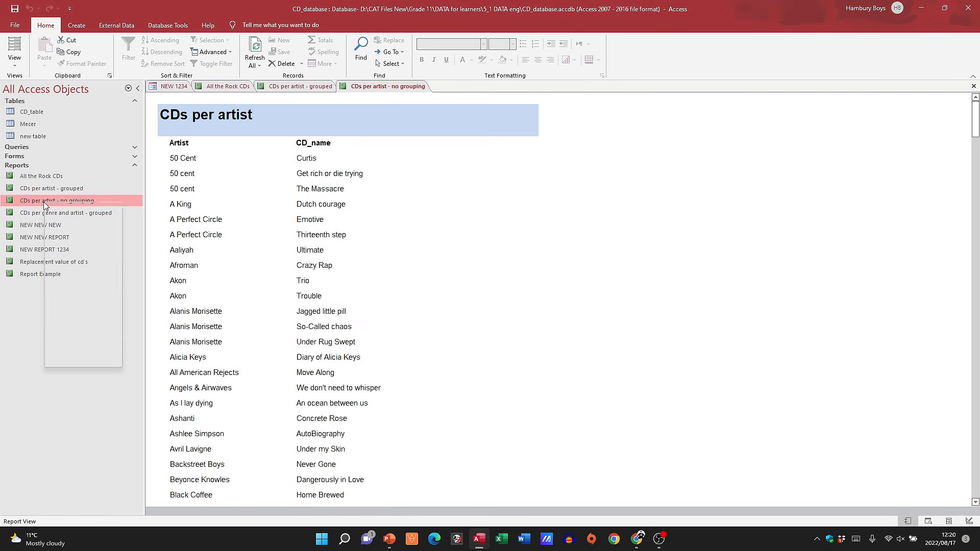
{"action": "left_click", "coordinate": [56, 233]}
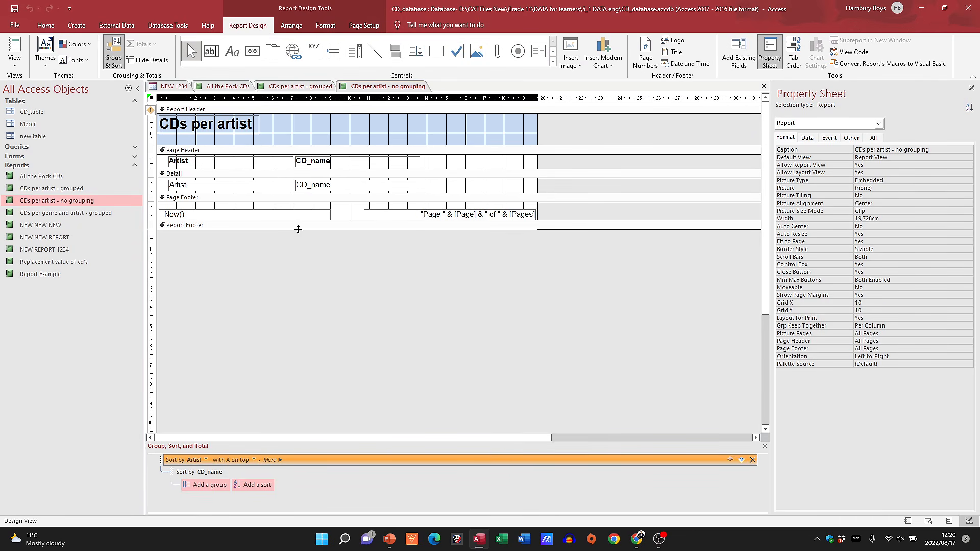
{"action": "left_click_drag", "start_coordinate": [297, 229], "coordinate": [297, 243]}
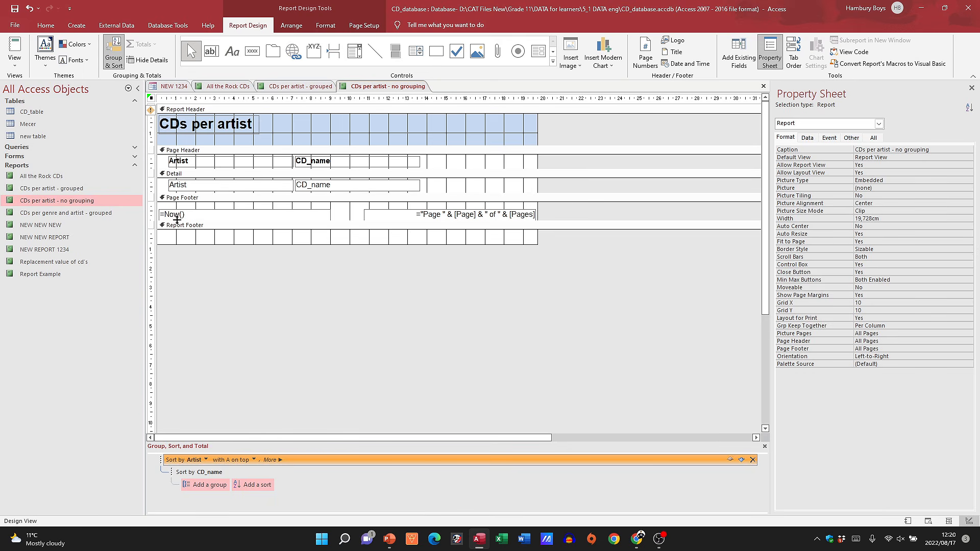
{"action": "left_click_drag", "start_coordinate": [182, 223], "coordinate": [185, 233]}
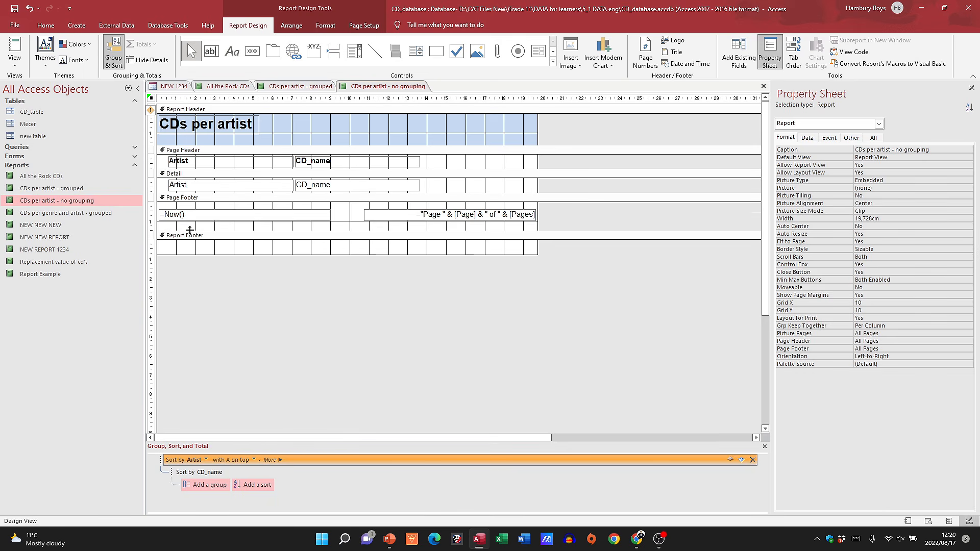
Step: Return the report to Report View and examine the date and page number footer at its end
{"action": "left_click", "coordinate": [208, 218]}
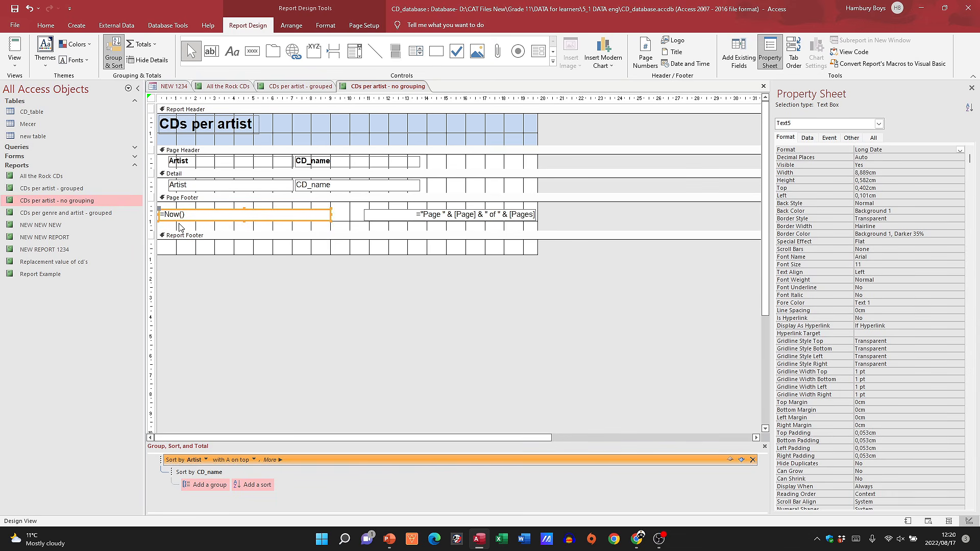
{"action": "left_click", "coordinate": [74, 204]}
{"action": "right_click", "coordinate": [75, 207]}
{"action": "left_click", "coordinate": [15, 57]}
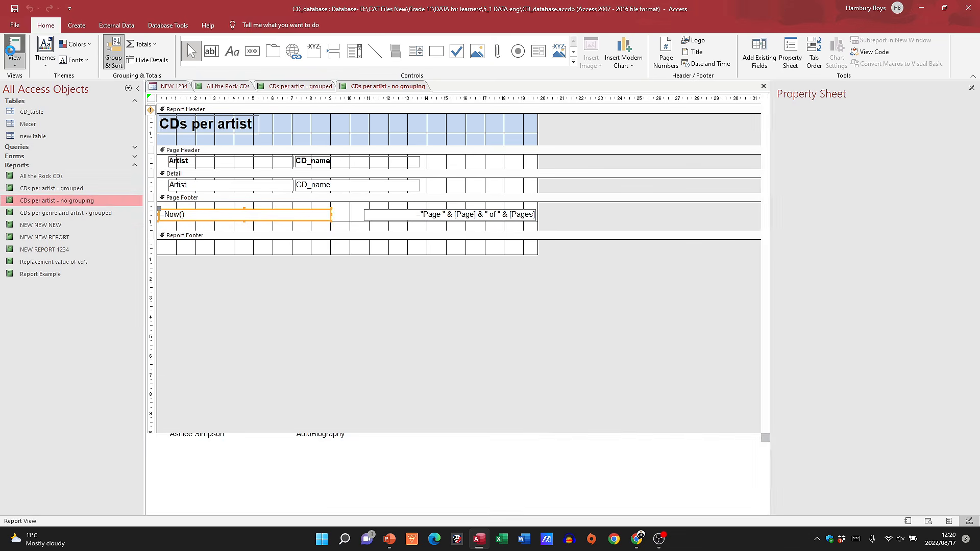
{"action": "left_click_drag", "start_coordinate": [976, 123], "coordinate": [979, 521]}
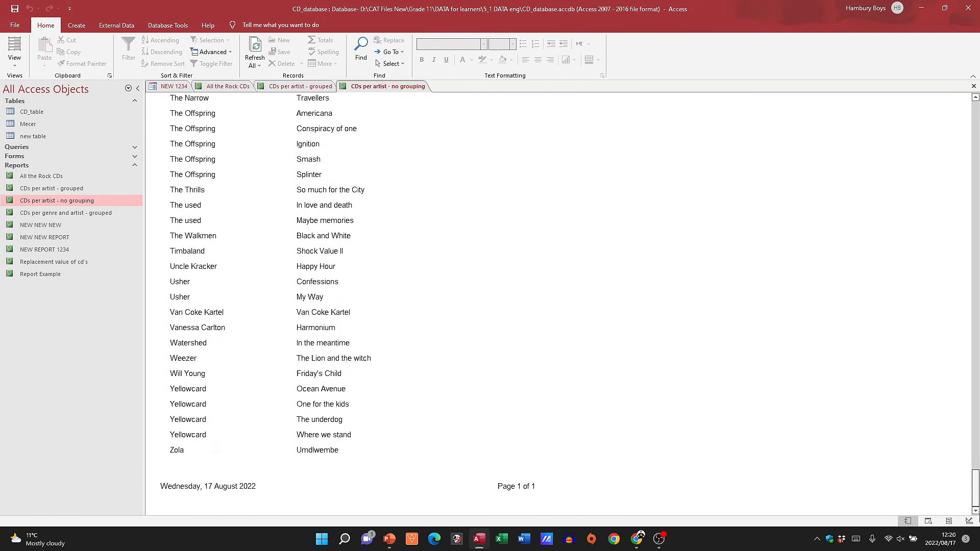
{"action": "left_click_drag", "start_coordinate": [978, 488], "coordinate": [976, 108]}
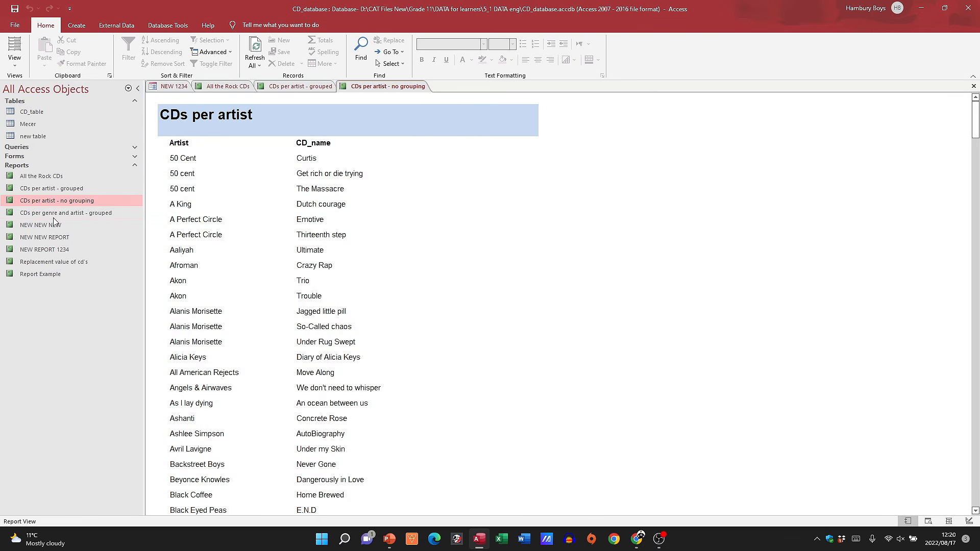
Step: Check the report task slide and create a basic report from CDs per artist - no grouping in Access
{"action": "key", "text": "alt+Tab"}
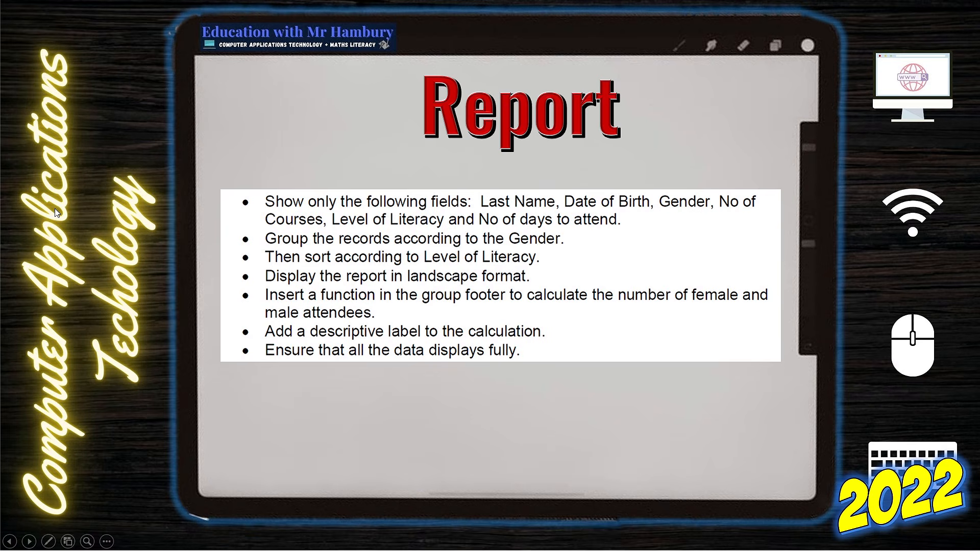
{"action": "key", "text": "alt+Tab"}
{"action": "key", "text": "alt+Tab"}
{"action": "key", "text": "alt+Tab"}
{"action": "left_click", "coordinate": [78, 25]}
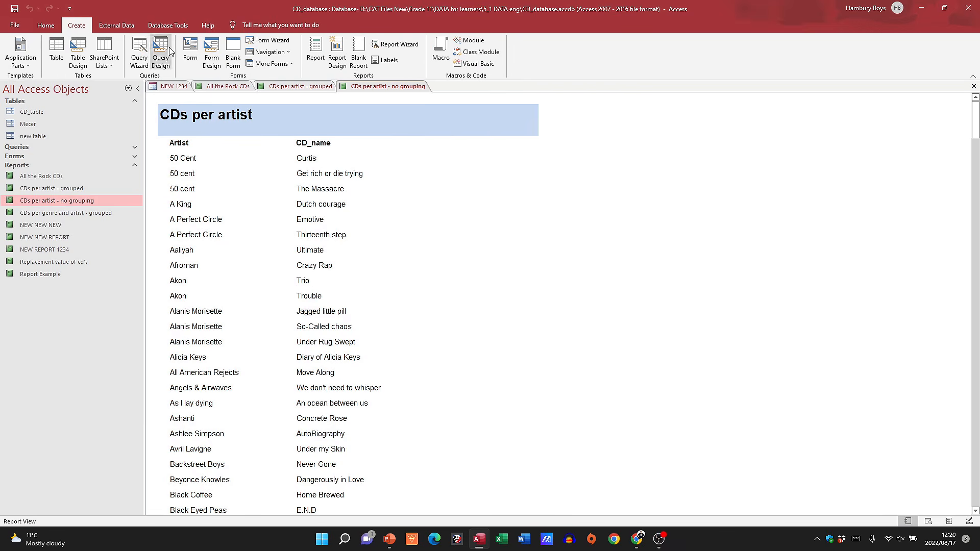
{"action": "left_click", "coordinate": [318, 51]}
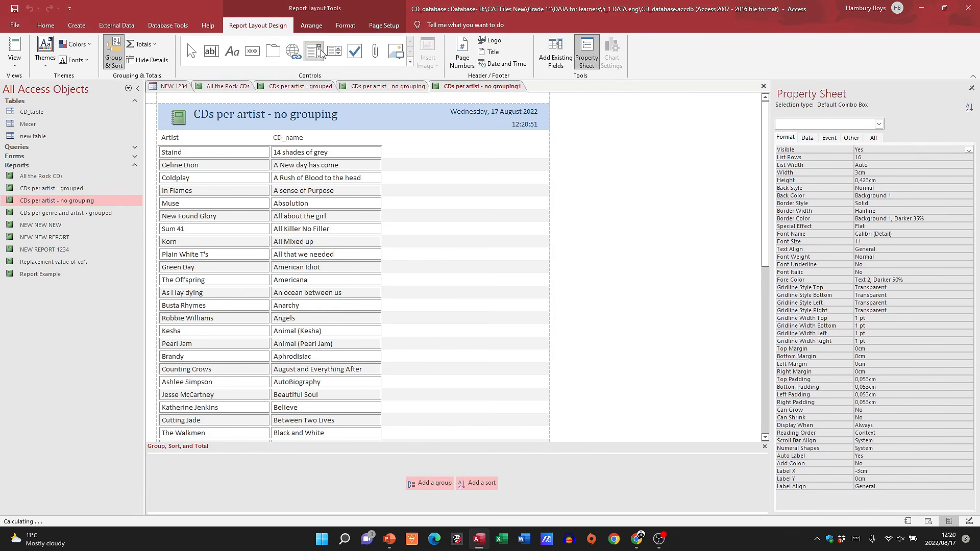
Step: Start the Report Wizard for CD_table and include all of the table's fields
{"action": "left_click", "coordinate": [76, 25]}
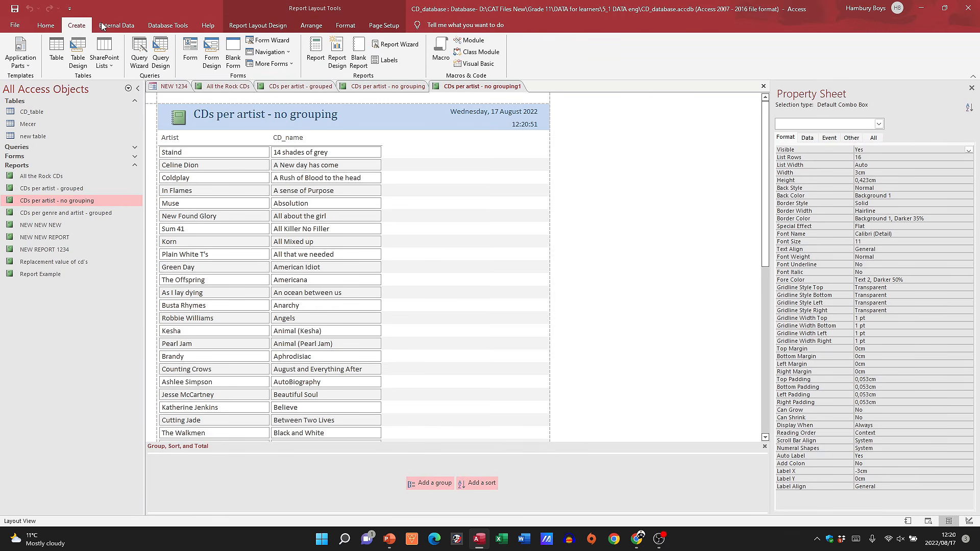
{"action": "left_click", "coordinate": [398, 45]}
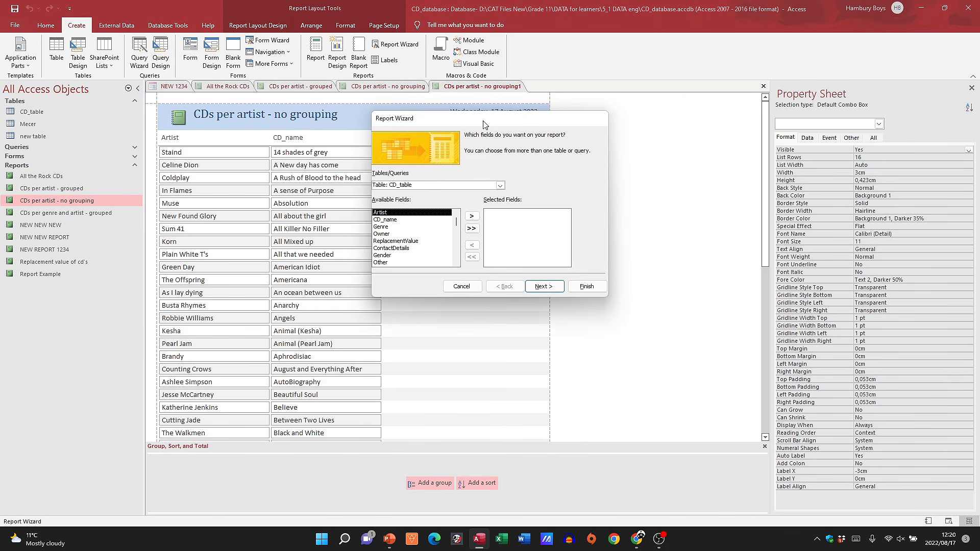
{"action": "left_click_drag", "start_coordinate": [481, 121], "coordinate": [442, 119]}
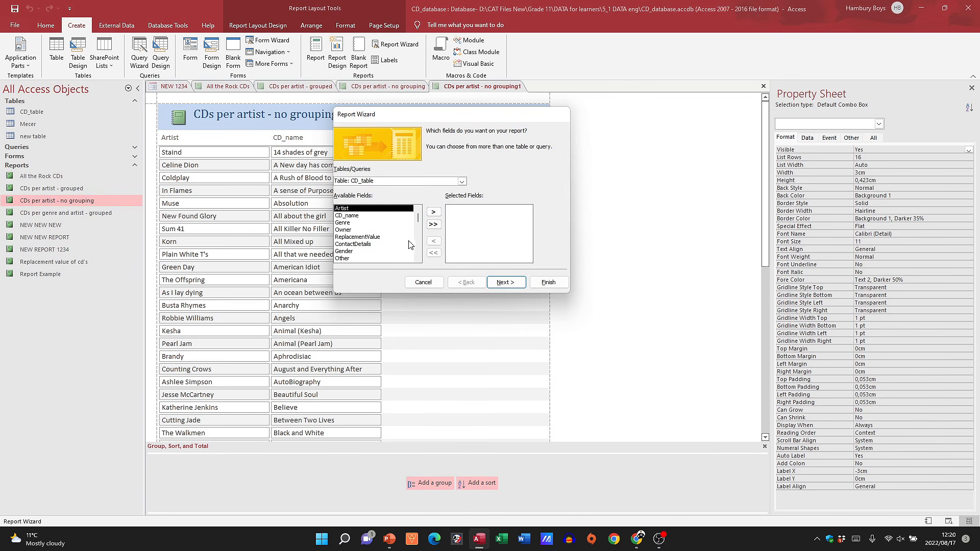
{"action": "left_click", "coordinate": [433, 224]}
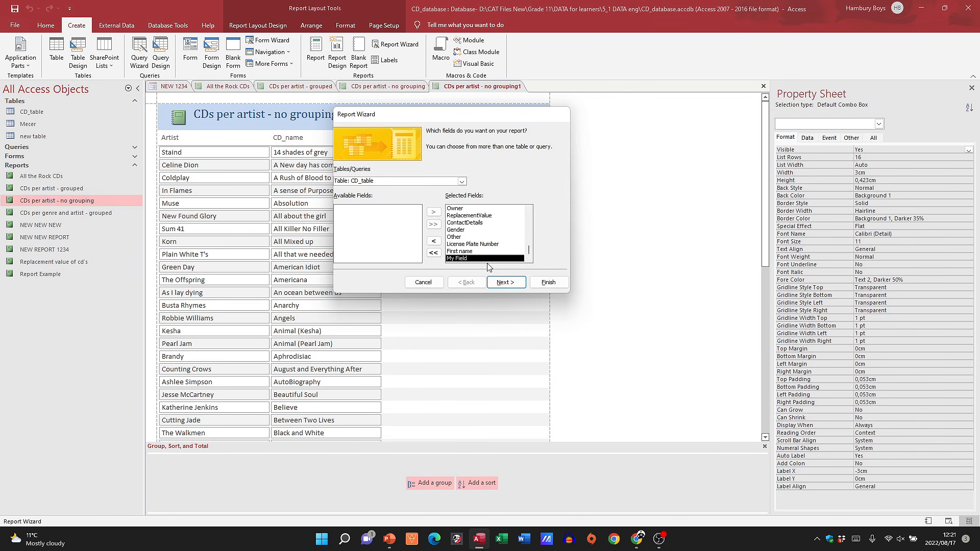
{"action": "left_click", "coordinate": [505, 283]}
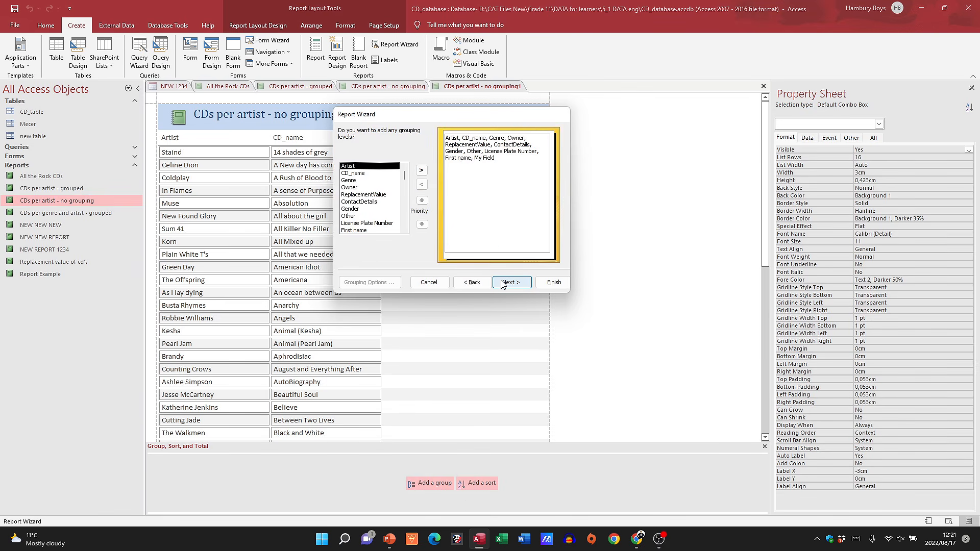
Step: Group the wizard report by CD_name and proceed to the title with no sorting, Stepped layout and Portrait orientation
{"action": "left_click", "coordinate": [370, 175]}
{"action": "left_click", "coordinate": [421, 170]}
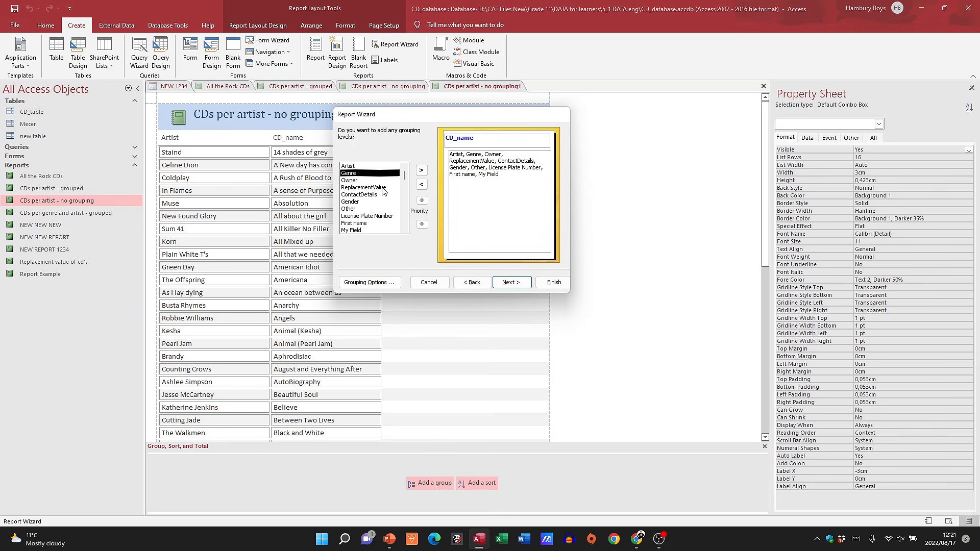
{"action": "left_click", "coordinate": [380, 188]}
{"action": "key", "text": "Return"}
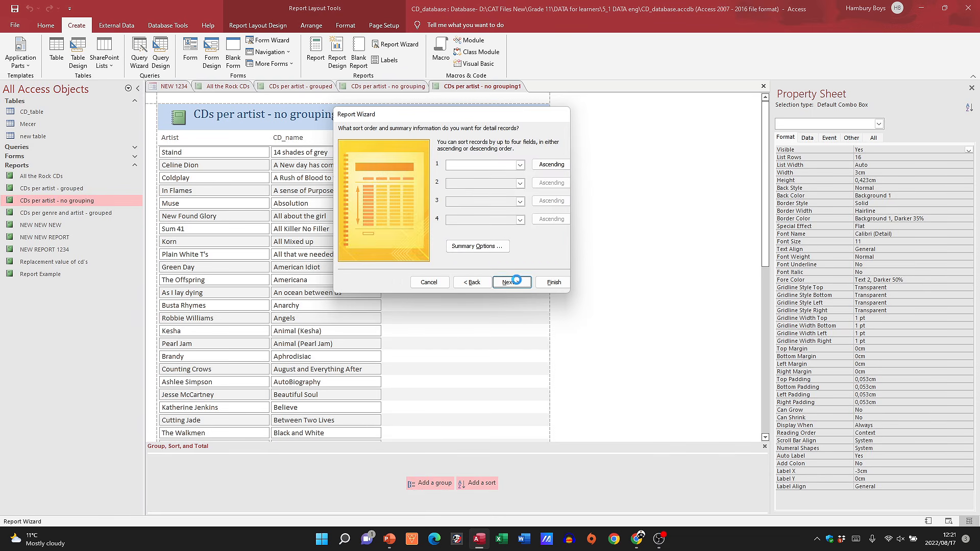
{"action": "left_click", "coordinate": [512, 282]}
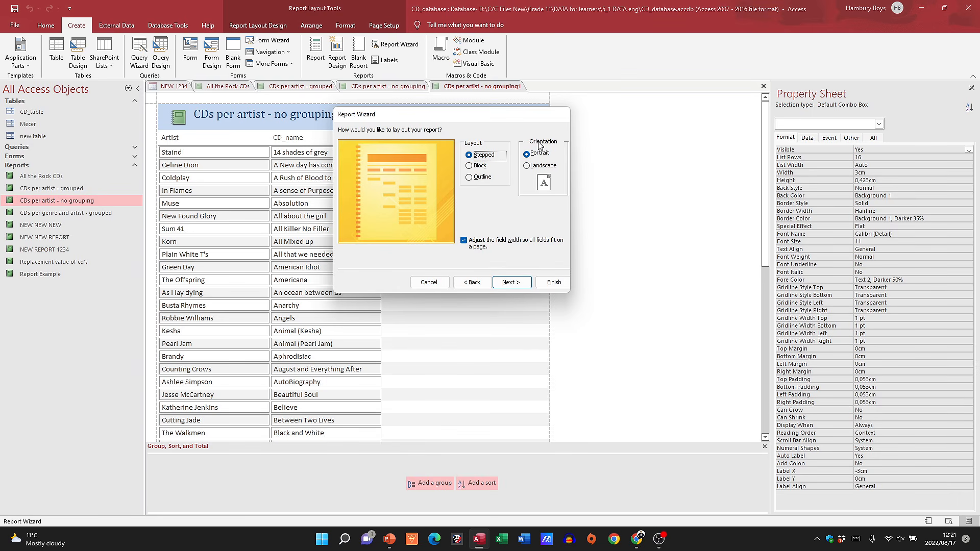
{"action": "left_click", "coordinate": [524, 283]}
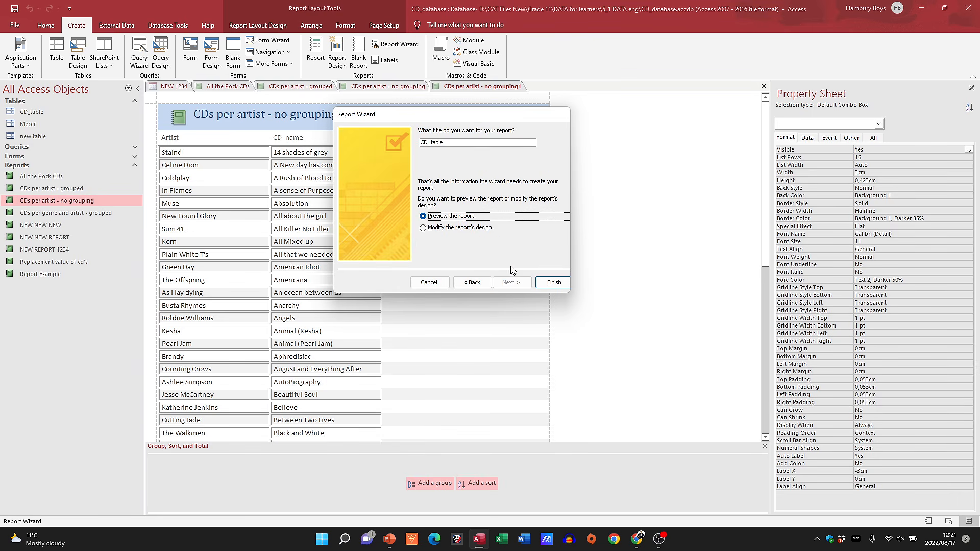
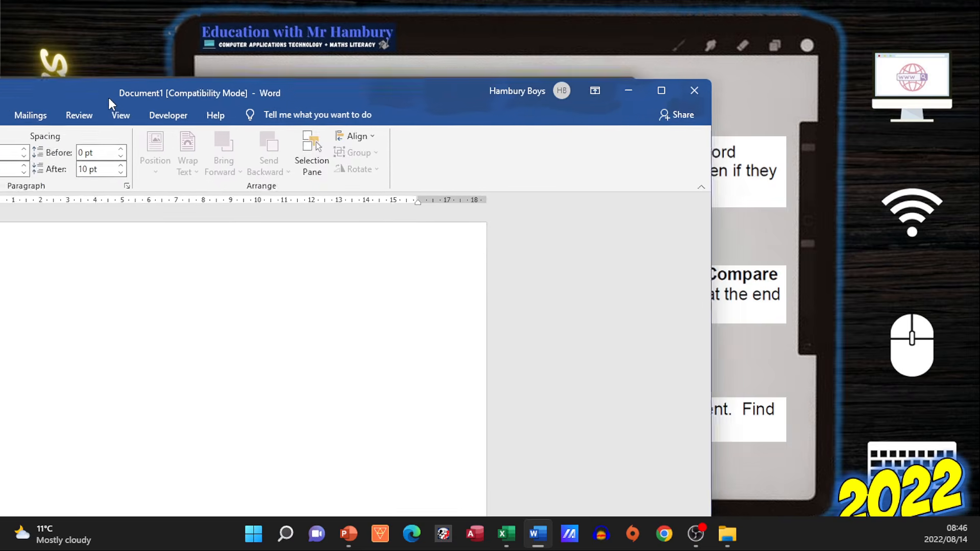
Step: Maximize the blank Word document and enter the sample text "Asdsfgh gfd hgf jfghj gfhj gfh"
{"action": "left_click_drag", "start_coordinate": [108, 96], "coordinate": [270, 81]}
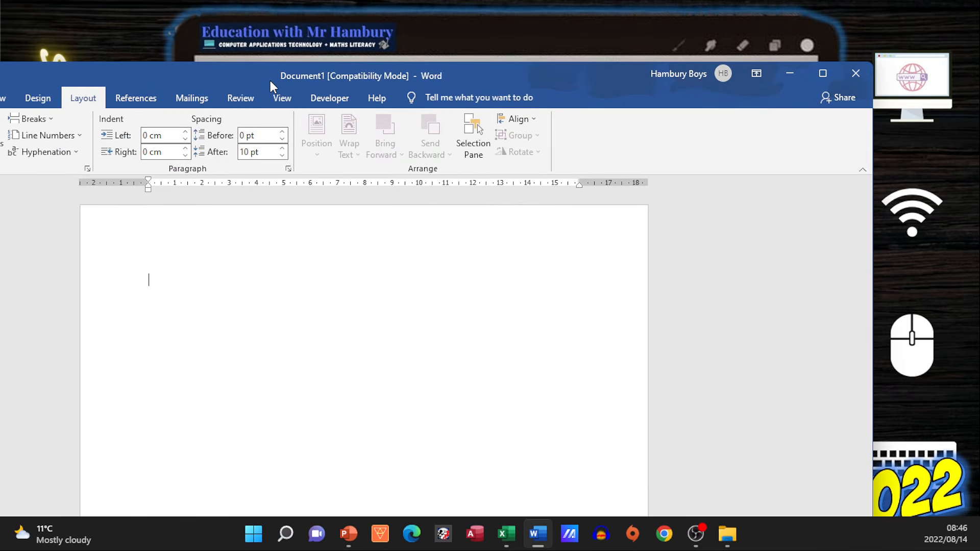
{"action": "double_click", "coordinate": [269, 79]}
{"action": "left_click", "coordinate": [23, 36]}
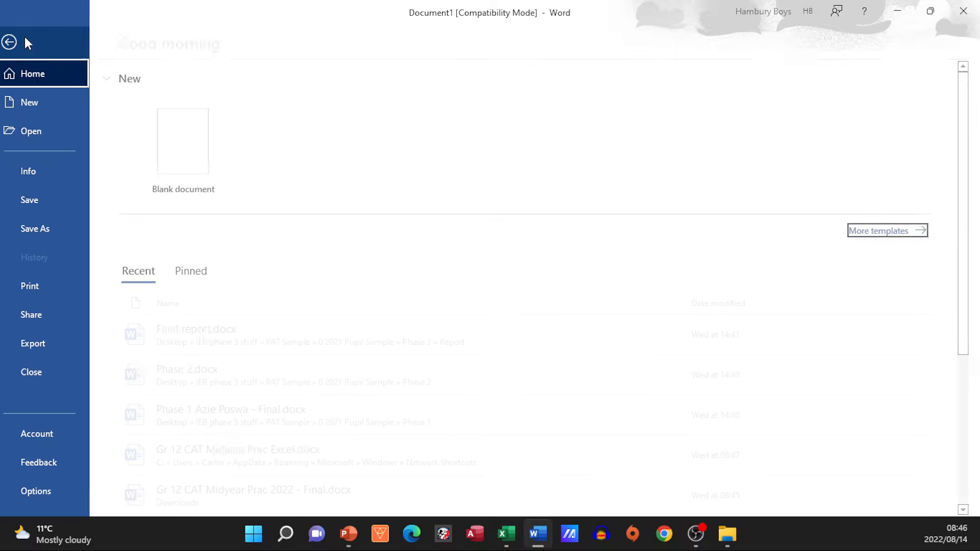
{"action": "type", "text": "asd"}
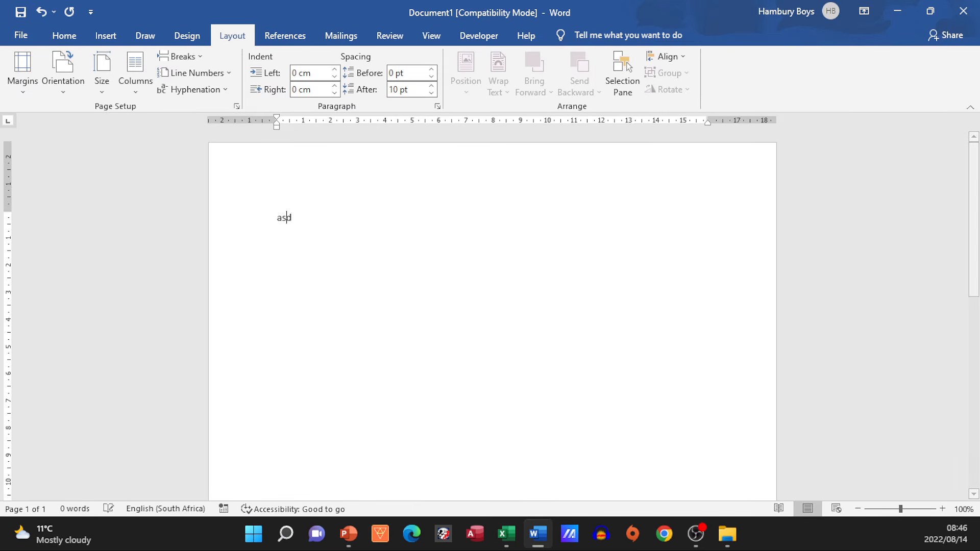
{"action": "type", "text": "sfgh gfd hgf jhgfd jhgfd hgf"}
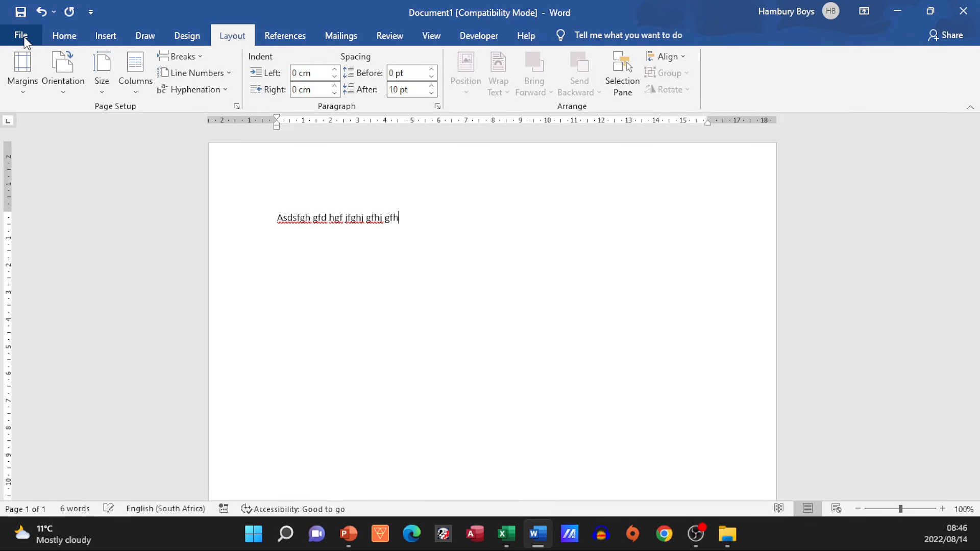
Step: Save the document to the Desktop as Asdsfgh gfd hgf jfghj gfhj gfh.docx, accepting the upgrade to the newest file format
{"action": "left_click", "coordinate": [21, 35]}
{"action": "left_click", "coordinate": [45, 228]}
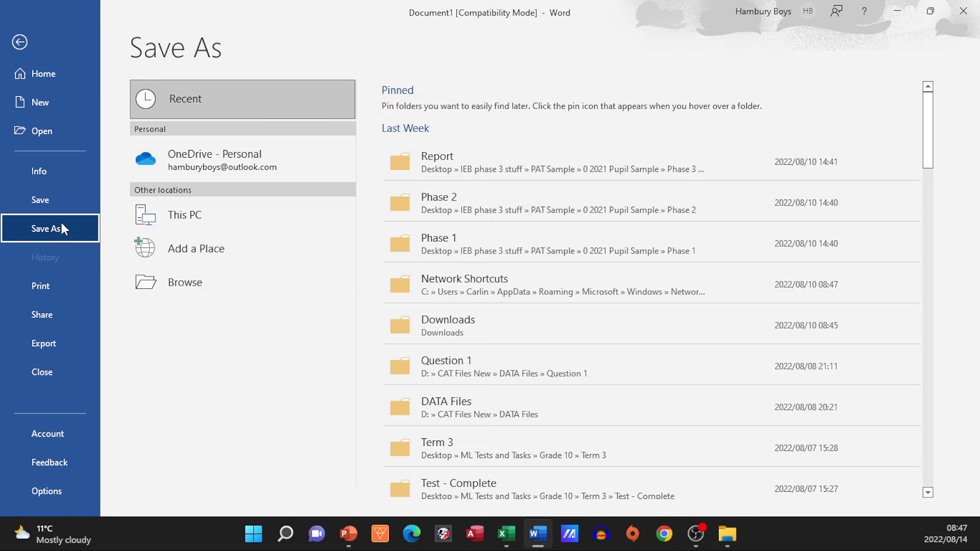
{"action": "left_click", "coordinate": [180, 283]}
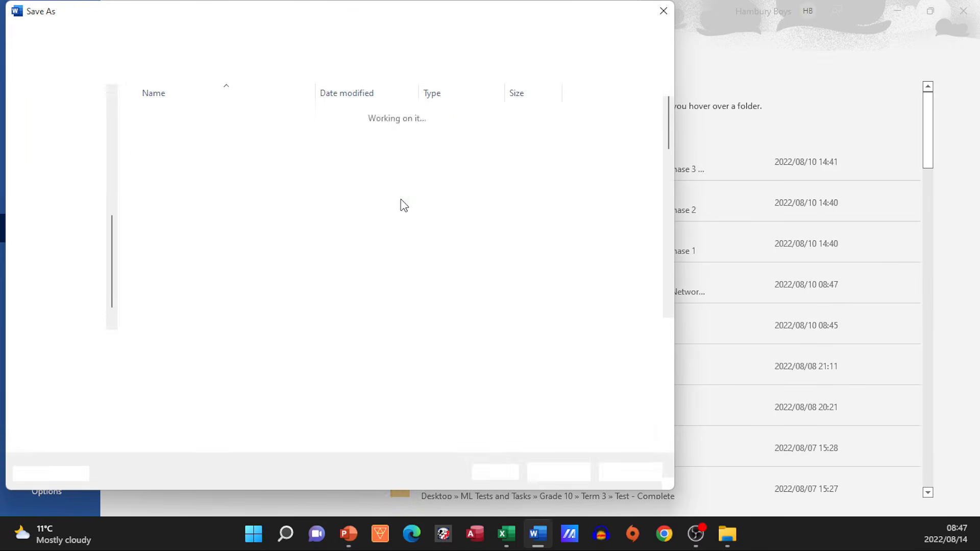
{"action": "left_click", "coordinate": [73, 154]}
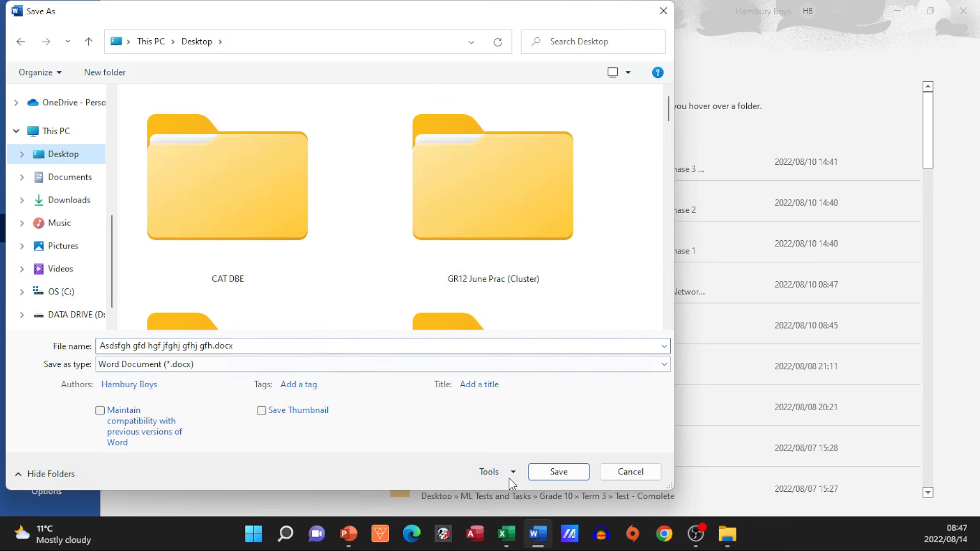
{"action": "left_click", "coordinate": [545, 476]}
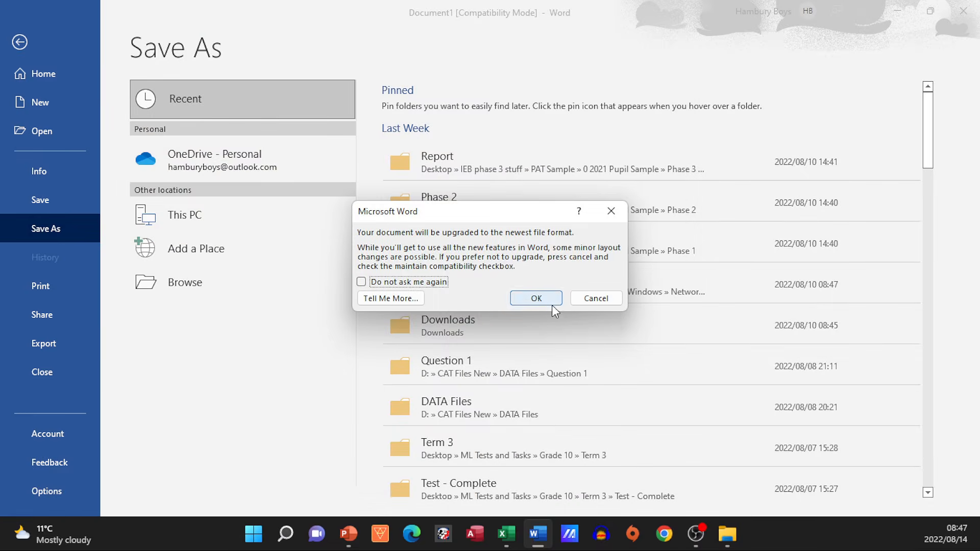
{"action": "left_click", "coordinate": [552, 304]}
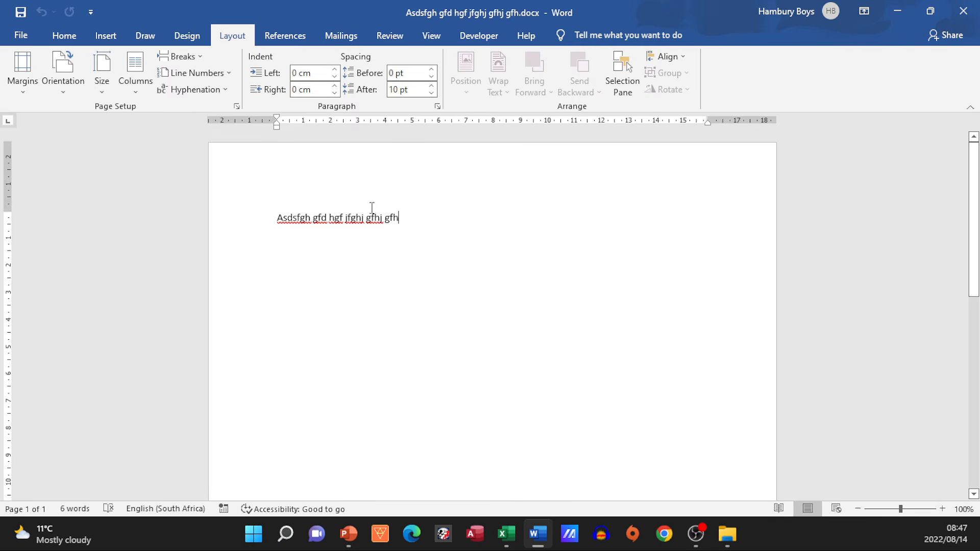
Step: Enlarge the words "hgf jfghj gfhj gfh" to 48 pt
{"action": "left_click_drag", "start_coordinate": [392, 223], "coordinate": [331, 220]}
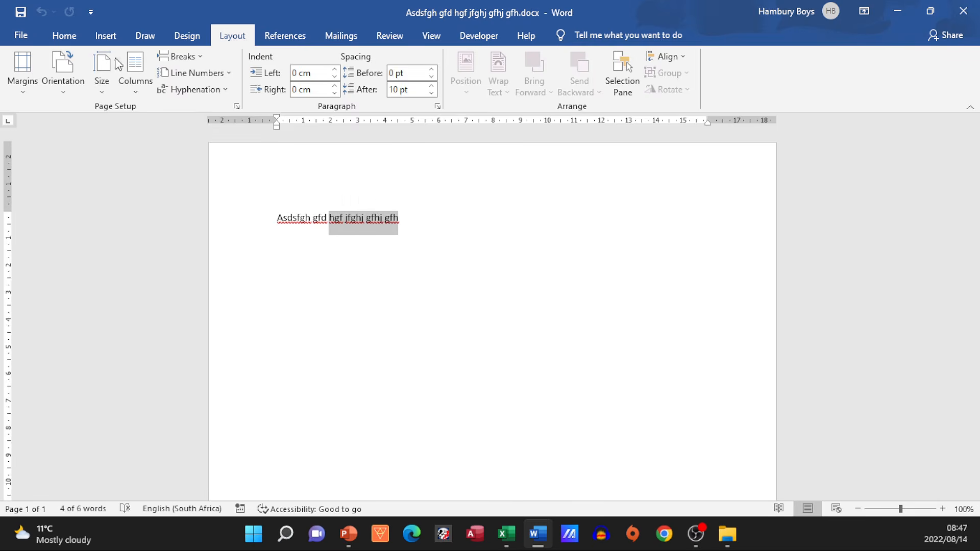
{"action": "left_click", "coordinate": [68, 38]}
{"action": "left_click", "coordinate": [246, 63]}
{"action": "left_click", "coordinate": [246, 64]}
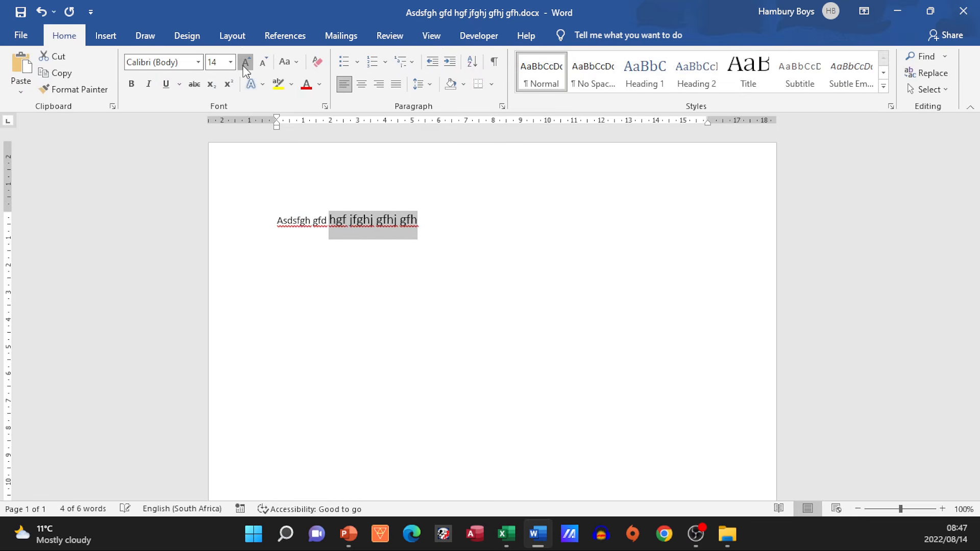
{"action": "left_click", "coordinate": [246, 64]}
{"action": "left_click", "coordinate": [246, 63]}
{"action": "left_click", "coordinate": [246, 63]}
{"action": "left_click", "coordinate": [246, 63]}
{"action": "left_click", "coordinate": [246, 63]}
{"action": "left_click", "coordinate": [245, 64]}
{"action": "left_click", "coordinate": [246, 64]}
{"action": "left_click", "coordinate": [245, 63]}
{"action": "left_click", "coordinate": [246, 63]}
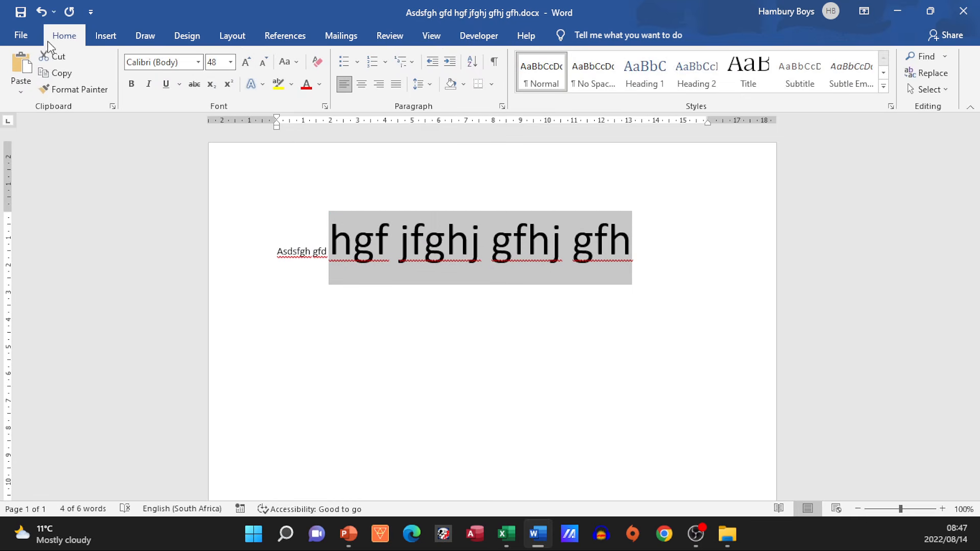
Step: Save the enlarged version as a separate Word document named dgfgdf34 on the Desktop
{"action": "left_click", "coordinate": [21, 35]}
{"action": "left_click", "coordinate": [45, 228]}
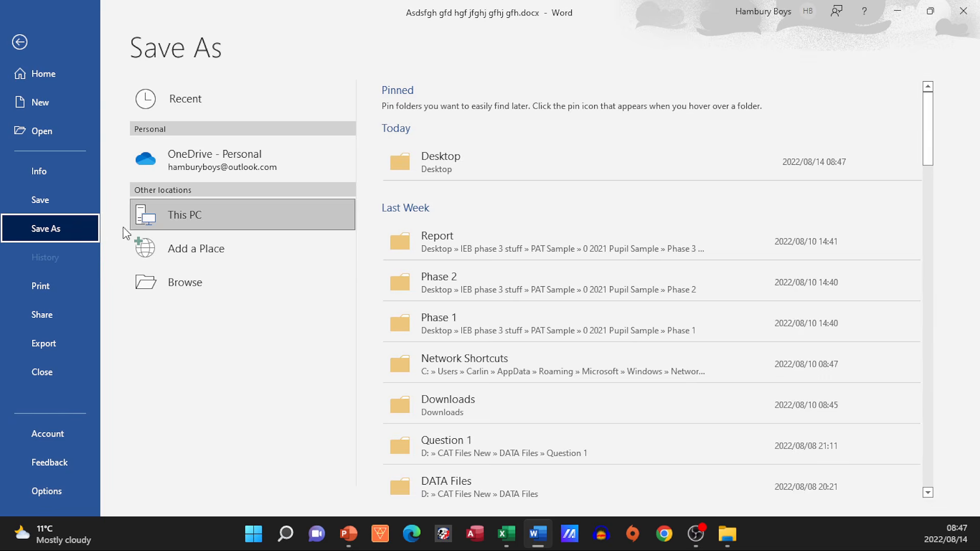
{"action": "left_click", "coordinate": [217, 285]}
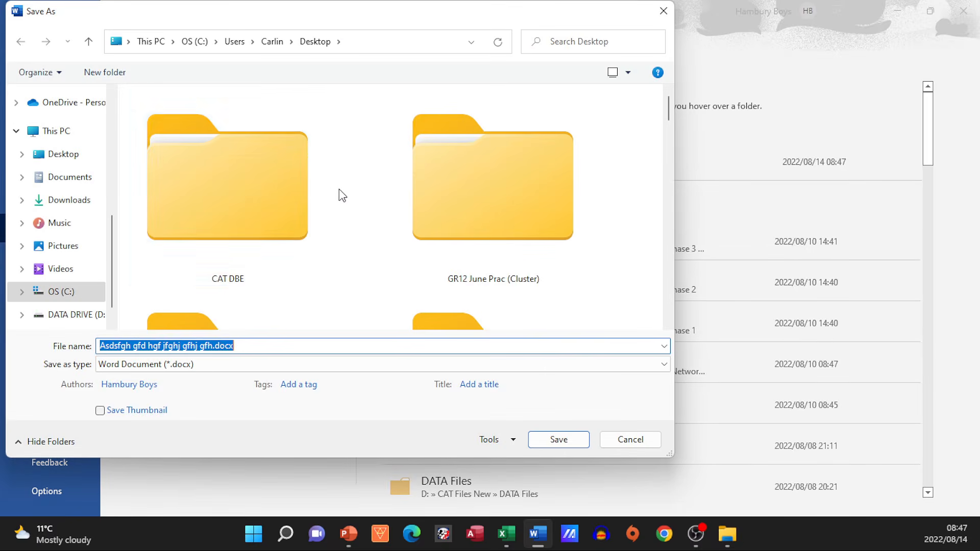
{"action": "type", "text": "dgfgdf34"}
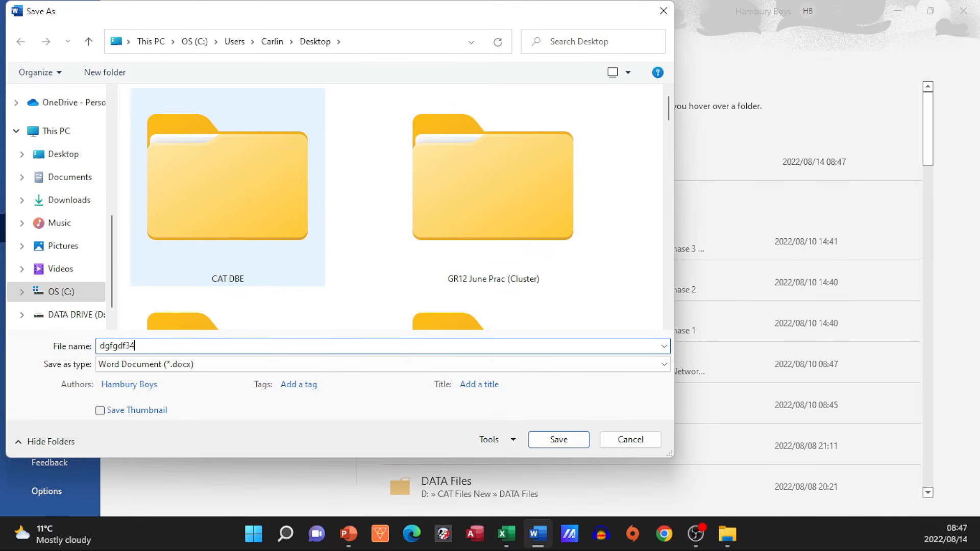
{"action": "left_click", "coordinate": [558, 439]}
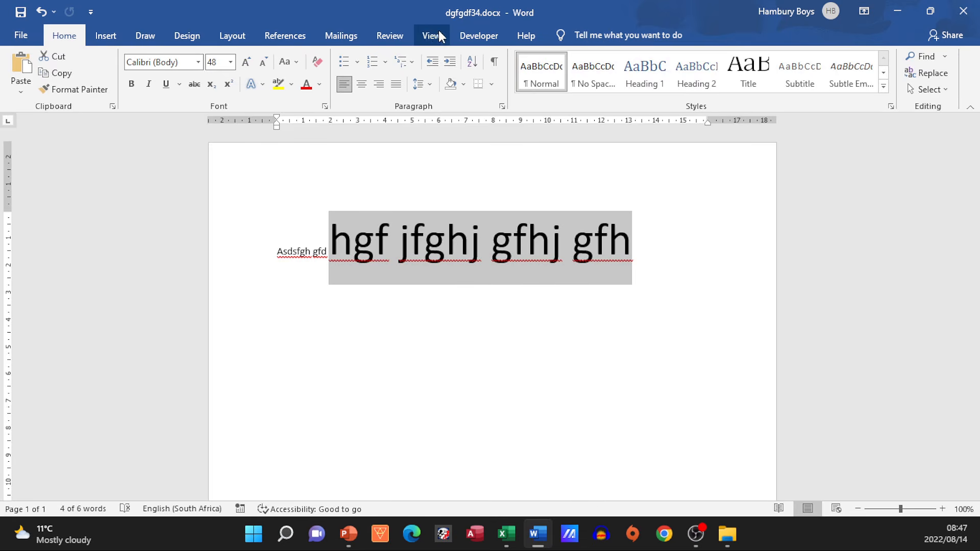
Step: Start a comparison of two document versions with Asdsfgh gfd hgf jfghj gfhj gfh.docx from the Desktop as the original document
{"action": "left_click", "coordinate": [390, 37]}
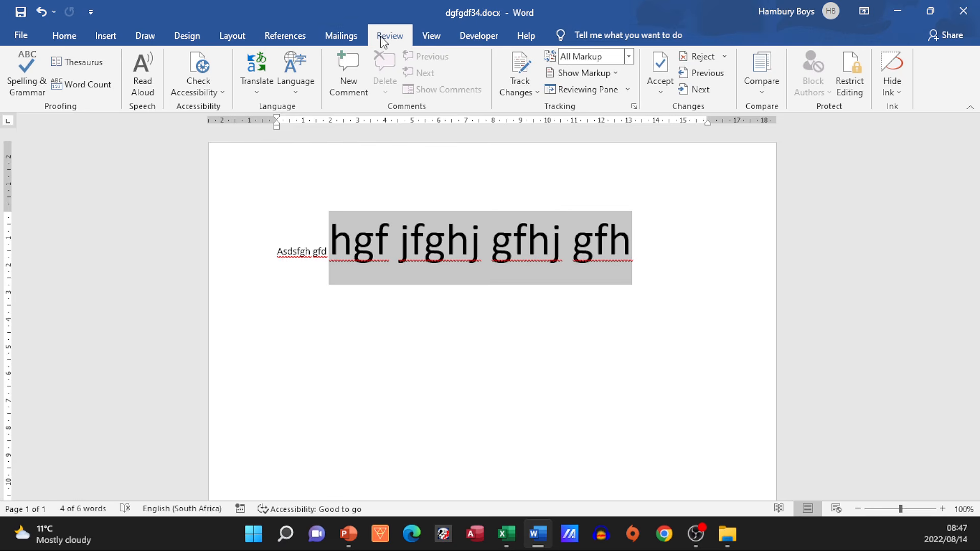
{"action": "left_click", "coordinate": [762, 94]}
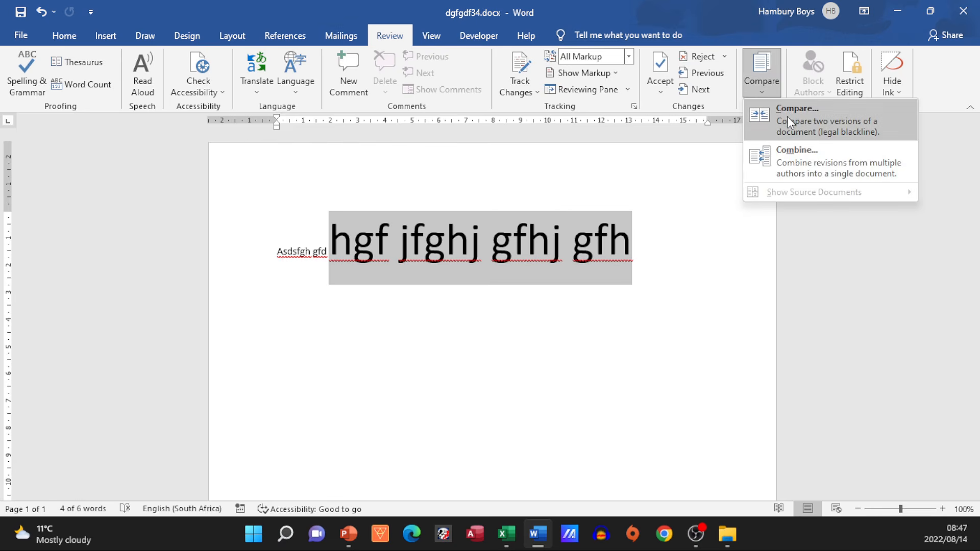
{"action": "left_click", "coordinate": [811, 134]}
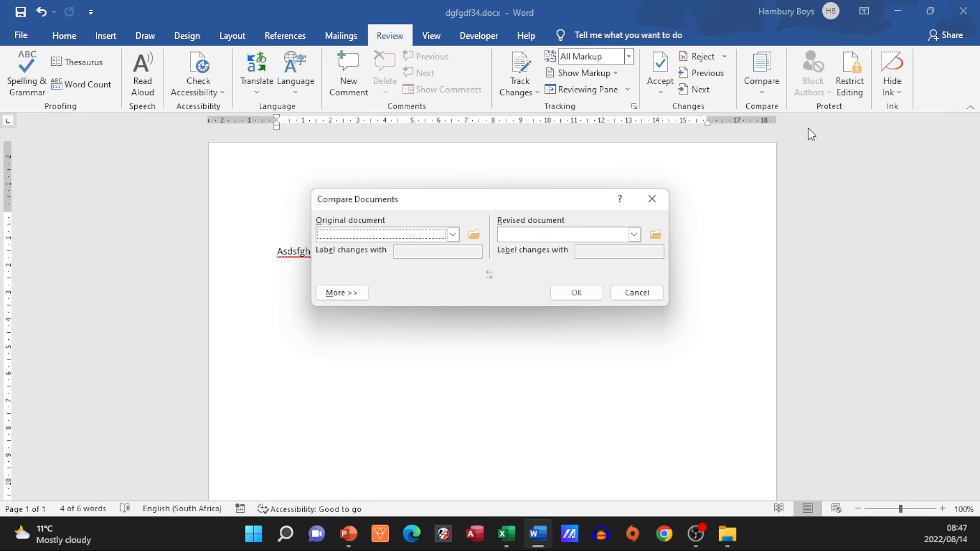
{"action": "left_click", "coordinate": [452, 234]}
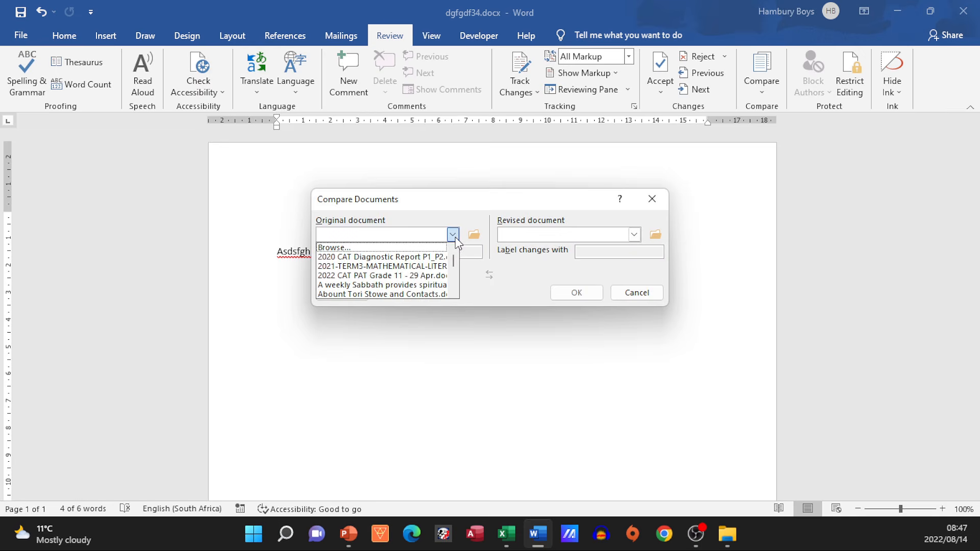
{"action": "left_click", "coordinate": [427, 249]}
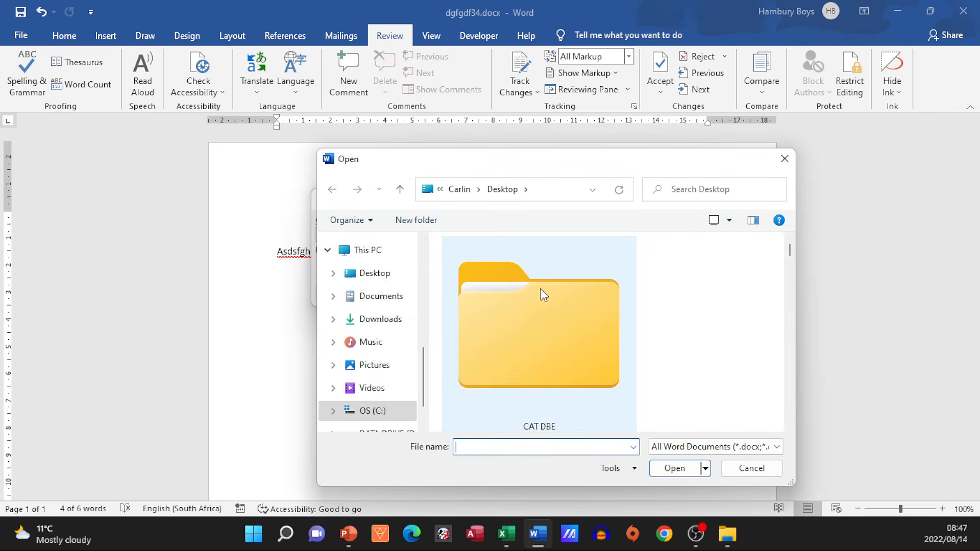
{"action": "scroll", "coordinate": [540, 289], "scroll_direction": "down", "scroll_amount": 3}
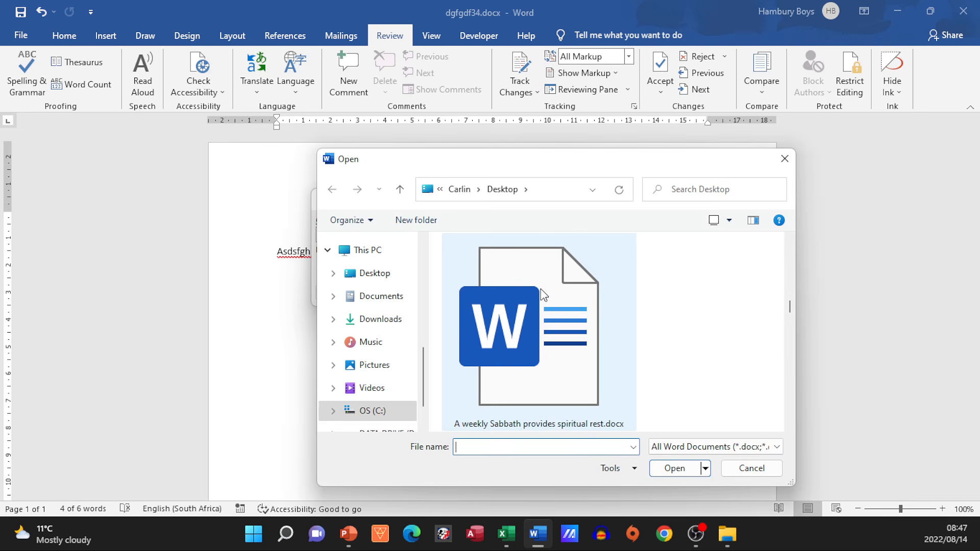
{"action": "scroll", "coordinate": [543, 294], "scroll_direction": "down", "scroll_amount": 1}
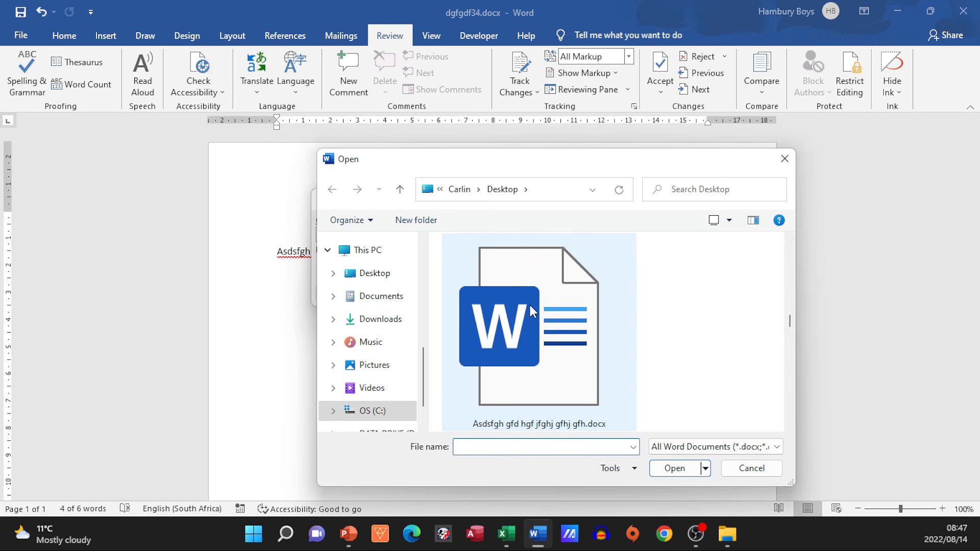
{"action": "double_click", "coordinate": [529, 305]}
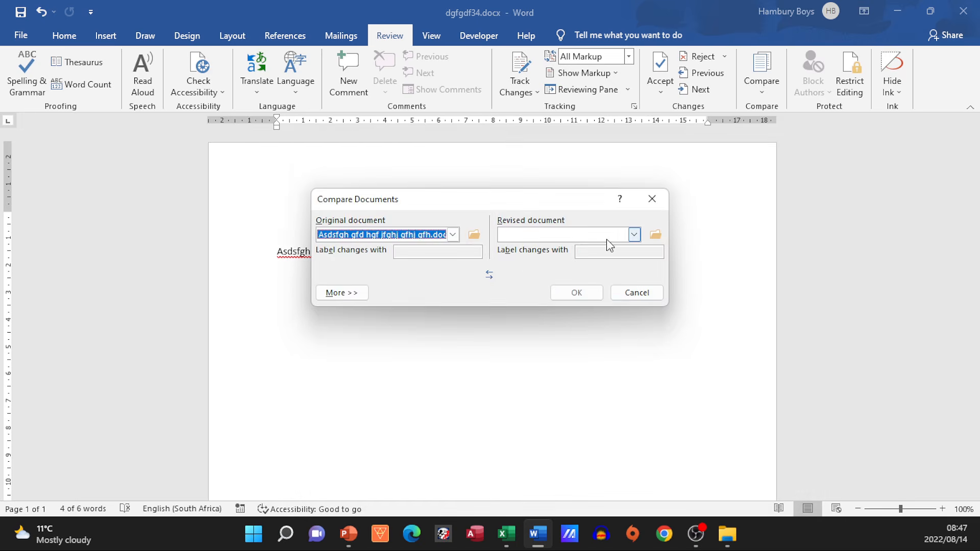
Step: Choose dgfgdf34.docx from the Desktop as the revised document and run the comparison
{"action": "left_click", "coordinate": [635, 234]}
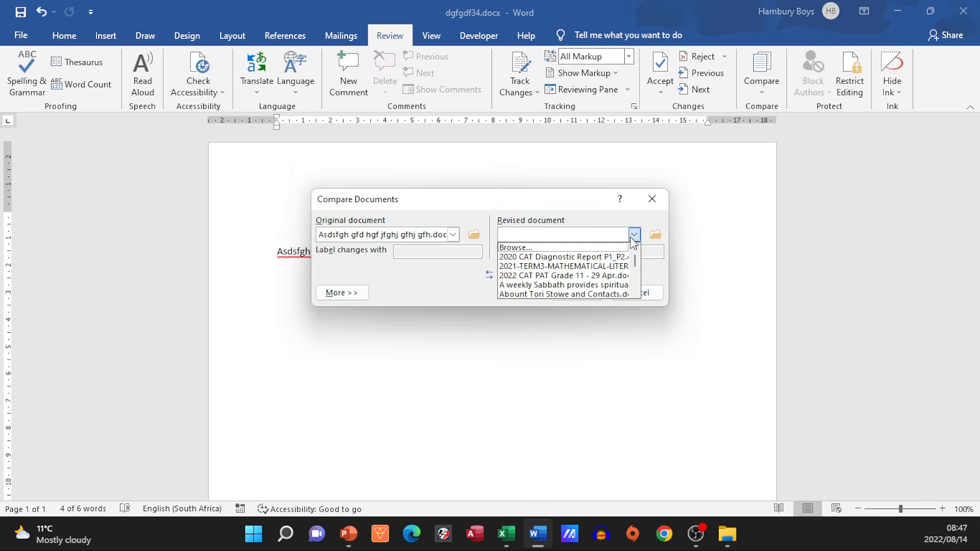
{"action": "left_click", "coordinate": [607, 249]}
{"action": "scroll", "coordinate": [567, 284], "scroll_direction": "down", "scroll_amount": 2}
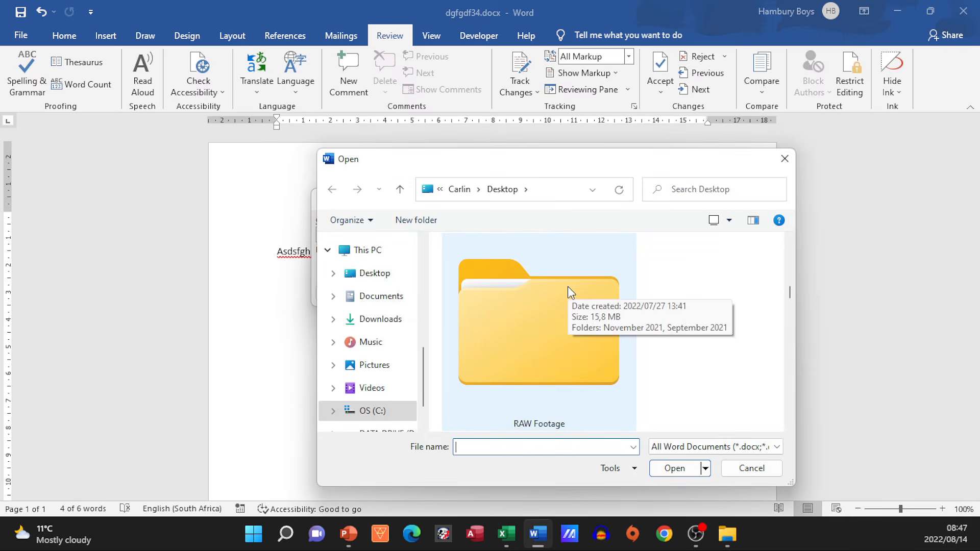
{"action": "scroll", "coordinate": [568, 286], "scroll_direction": "down", "scroll_amount": 4}
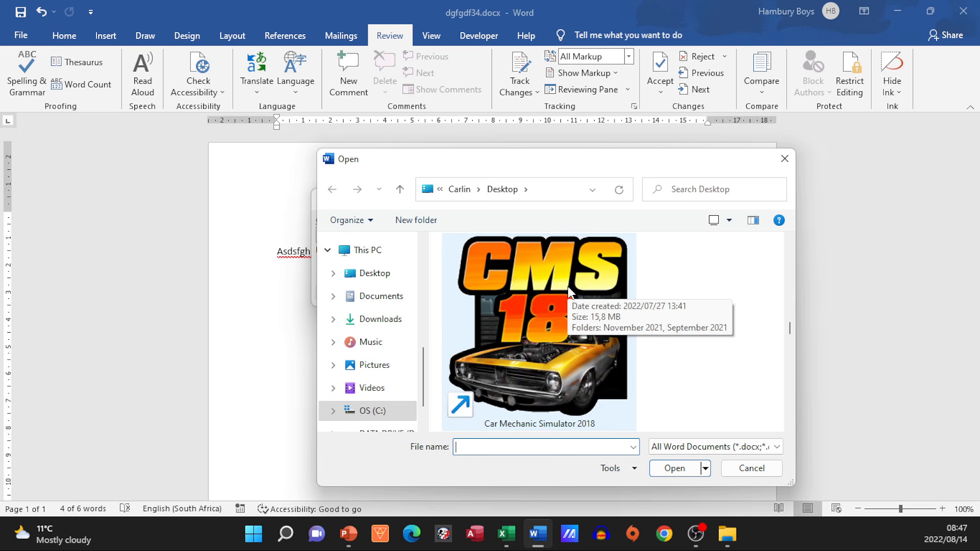
{"action": "scroll", "coordinate": [571, 292], "scroll_direction": "down", "scroll_amount": 1}
{"action": "double_click", "coordinate": [569, 292]}
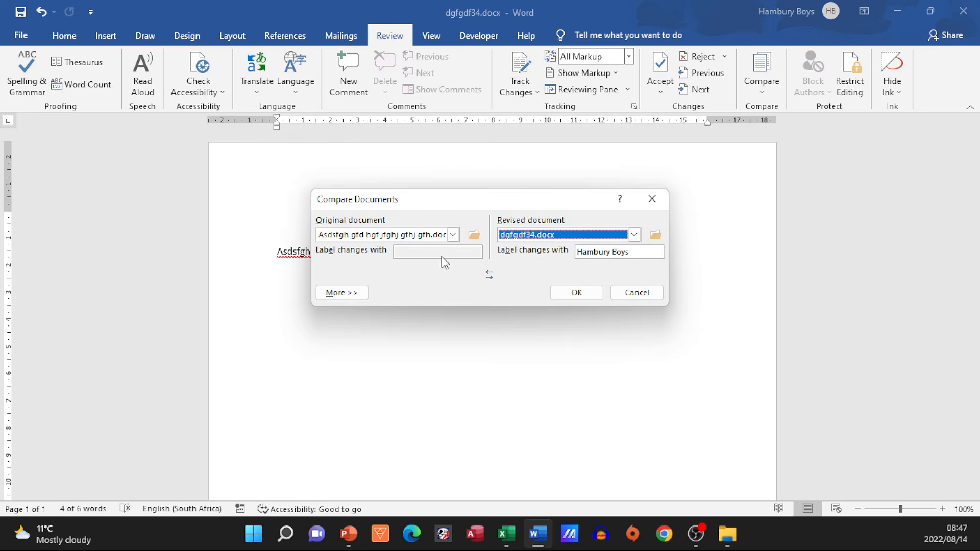
{"action": "left_click", "coordinate": [577, 295]}
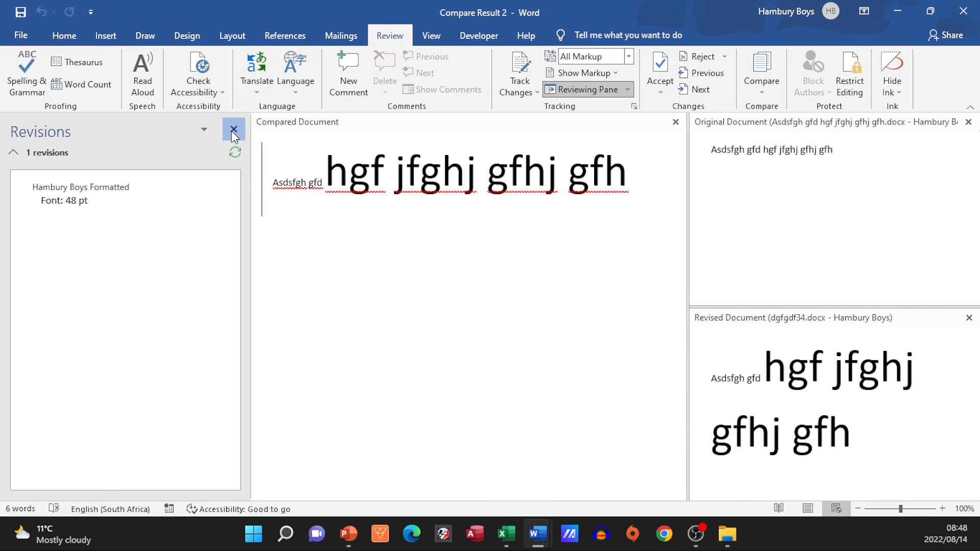
Step: Close the Revisions pane of the comparison and minimize both Word windows to return to the task slide
{"action": "left_click", "coordinate": [232, 131]}
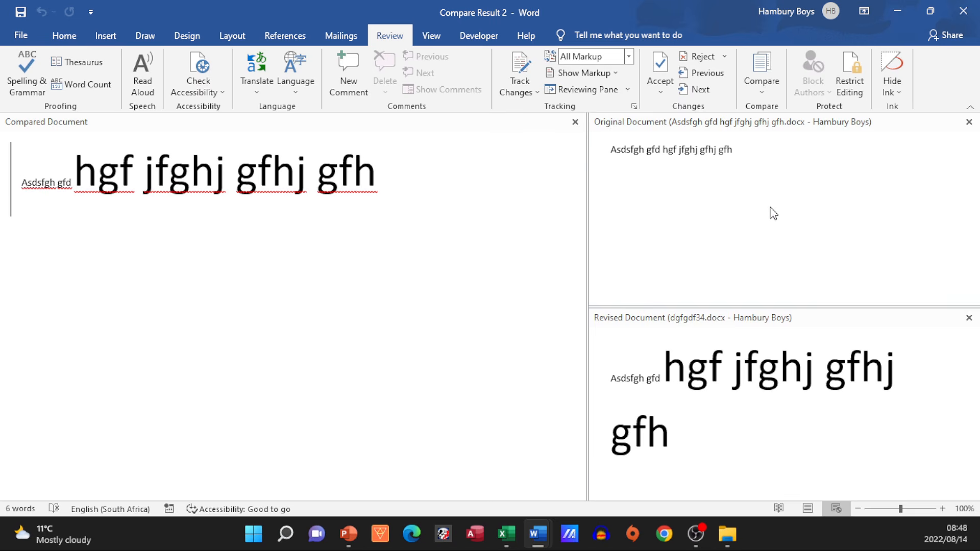
{"action": "left_click", "coordinate": [898, 11]}
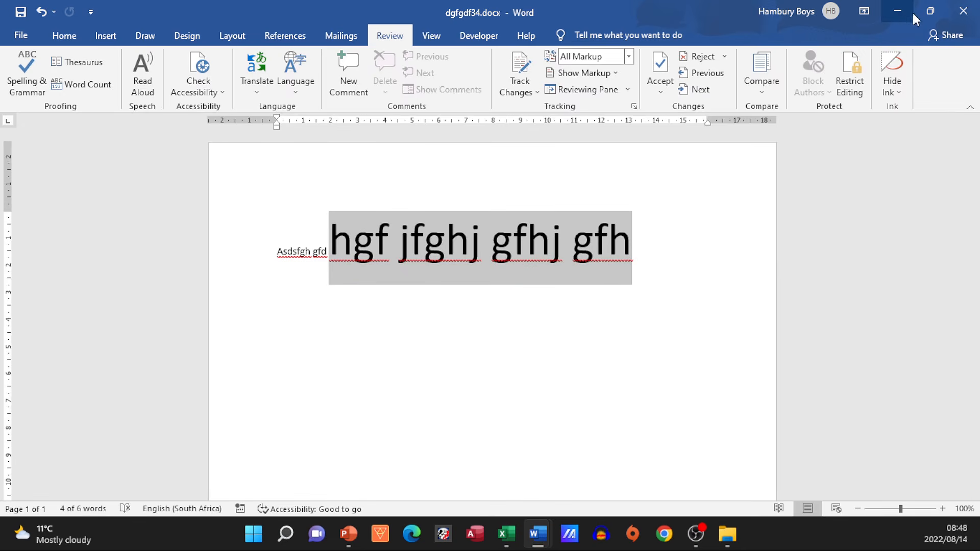
{"action": "left_click", "coordinate": [898, 11]}
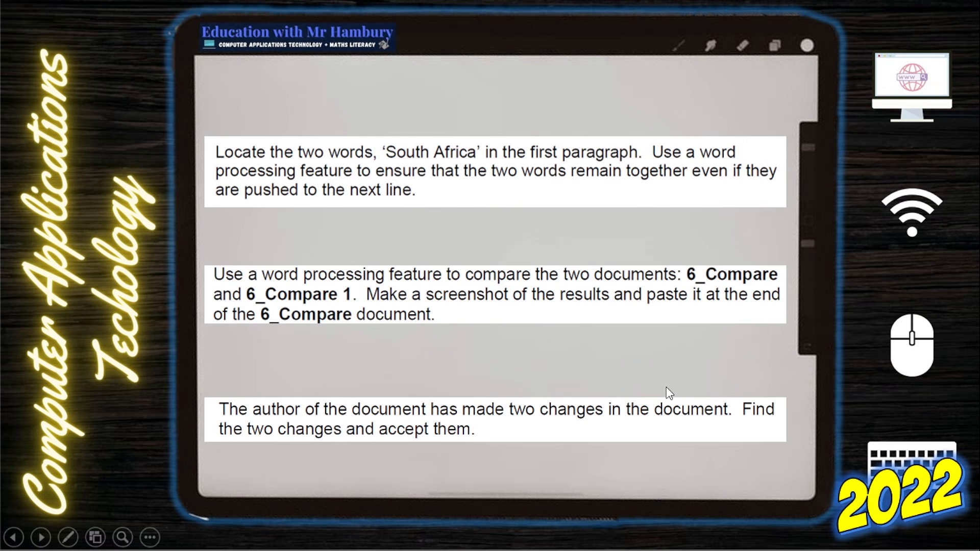
Step: Return to dgfgdf34.docx in Word, turn on Track Changes and change the last word from "gfh" to "hjhfh"
{"action": "key", "text": "alt+Tab"}
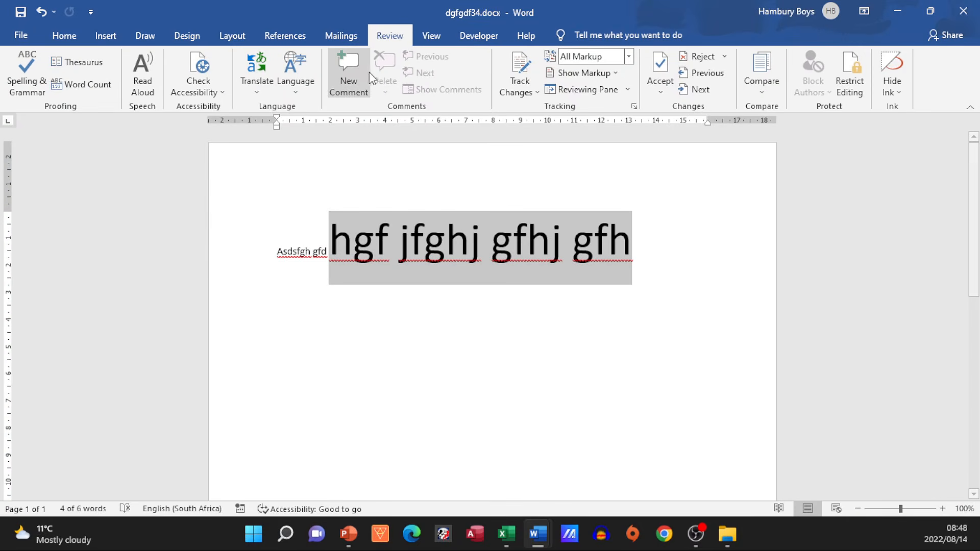
{"action": "left_click", "coordinate": [537, 93]}
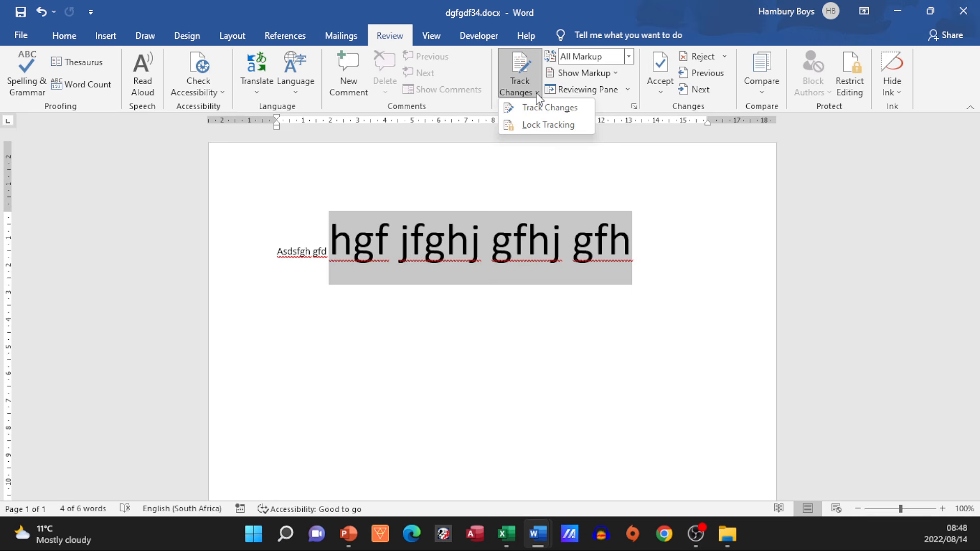
{"action": "left_click", "coordinate": [539, 107]}
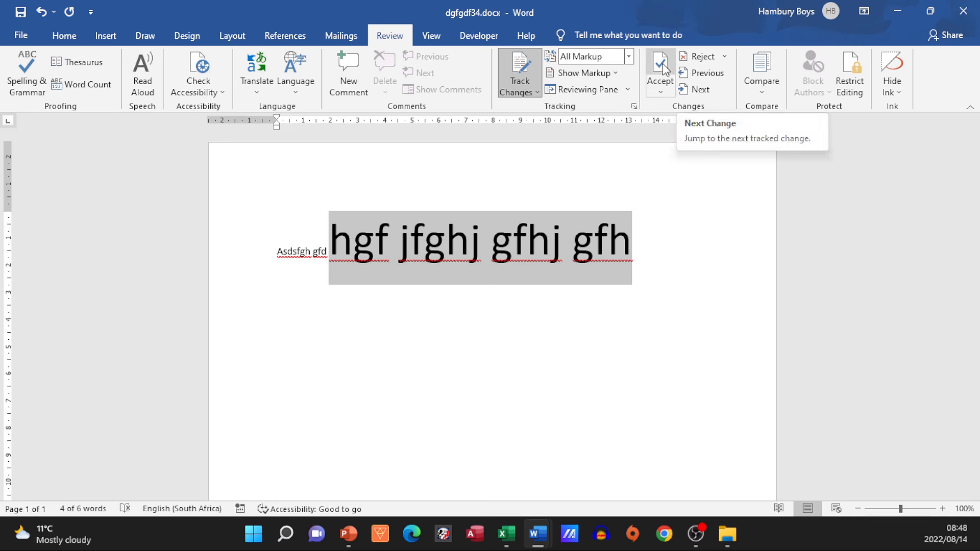
{"action": "left_click", "coordinate": [599, 204]}
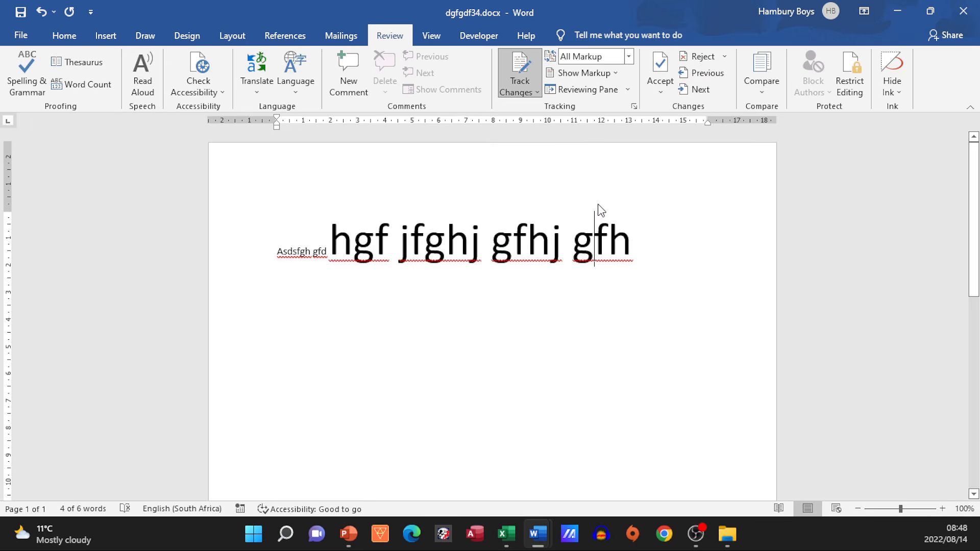
{"action": "left_click_drag", "start_coordinate": [573, 222], "coordinate": [596, 226]}
{"action": "type", "text": "hjh"}
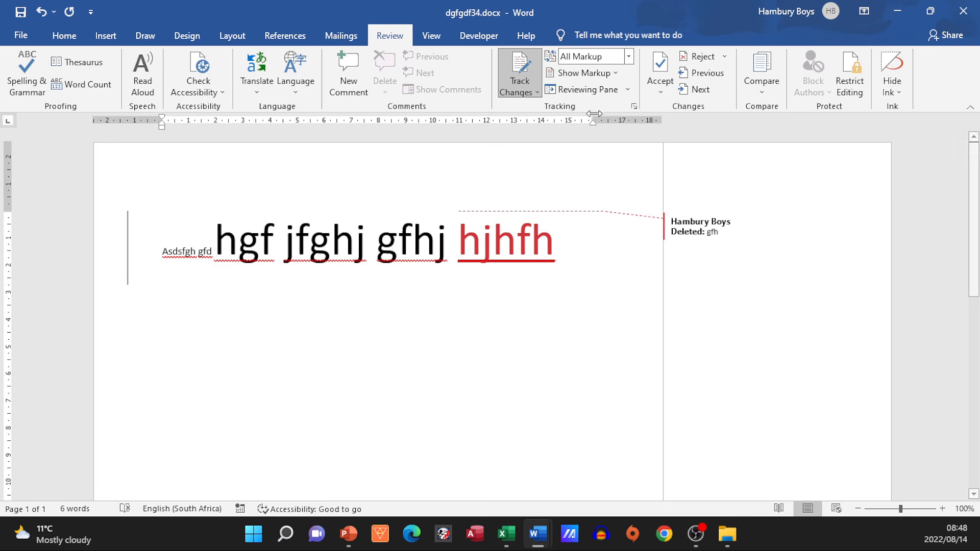
Step: Accept the tracked insertion and move to the next change, then accept all changes and stop tracking
{"action": "left_click", "coordinate": [661, 89]}
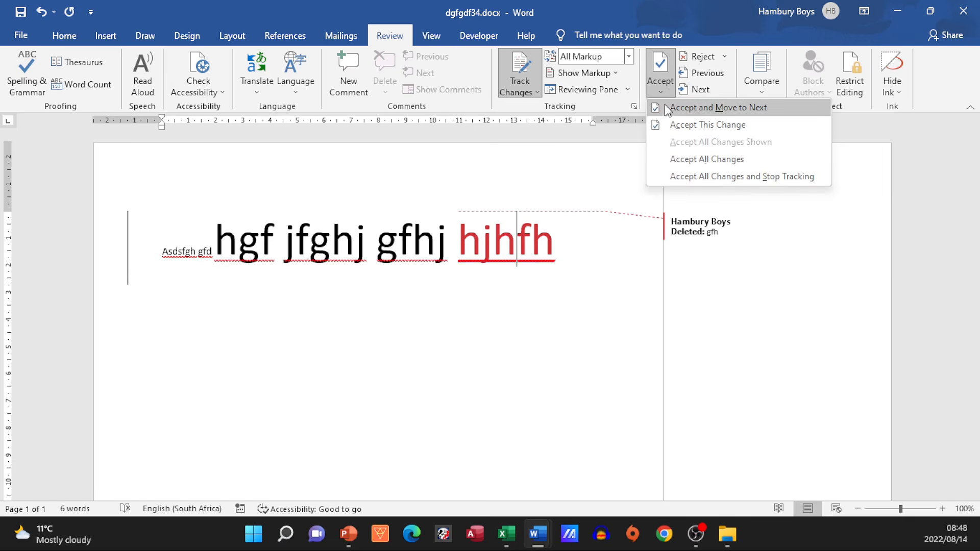
{"action": "left_click", "coordinate": [666, 108]}
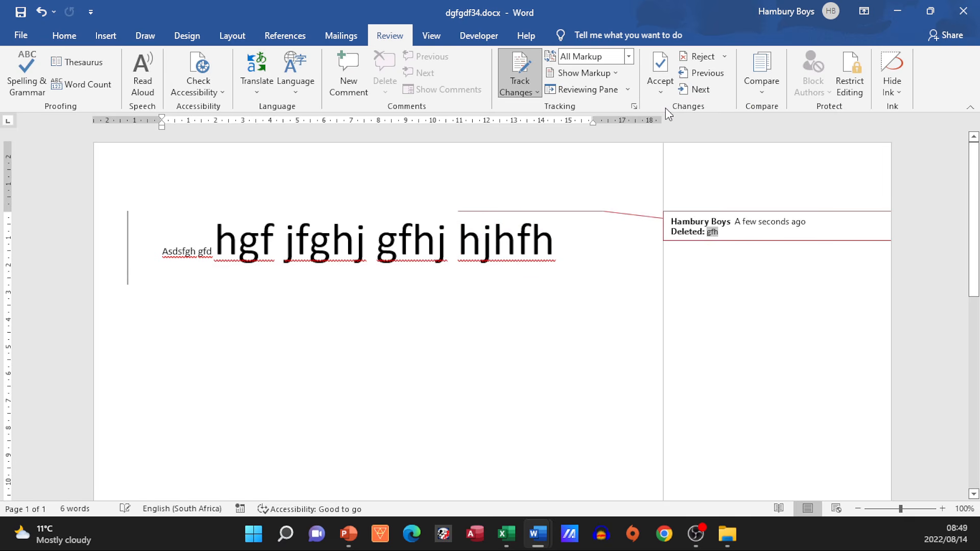
{"action": "left_click", "coordinate": [660, 90]}
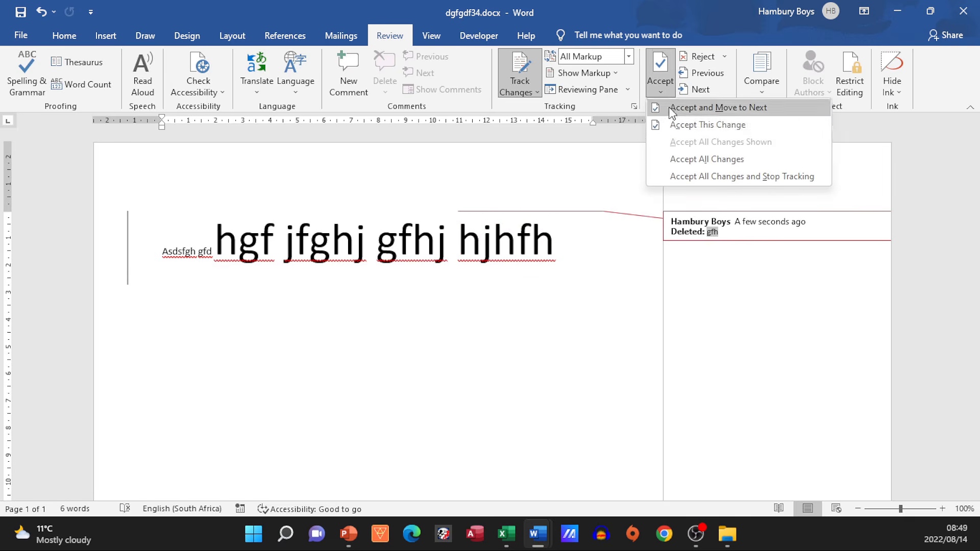
{"action": "left_click", "coordinate": [685, 179]}
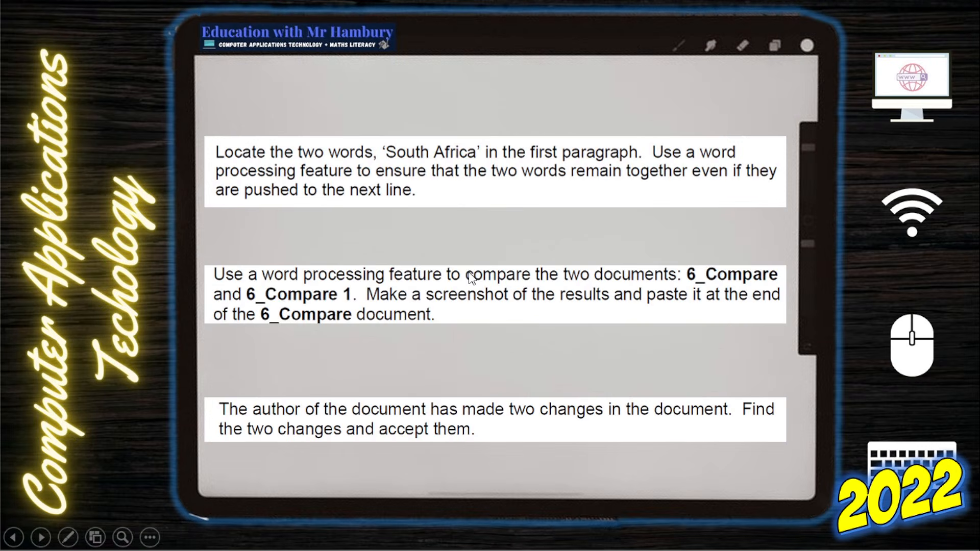
Step: Insert a legacy drop-down form field on a new line below the text in dgfgdf34.docx
{"action": "left_click", "coordinate": [389, 339]}
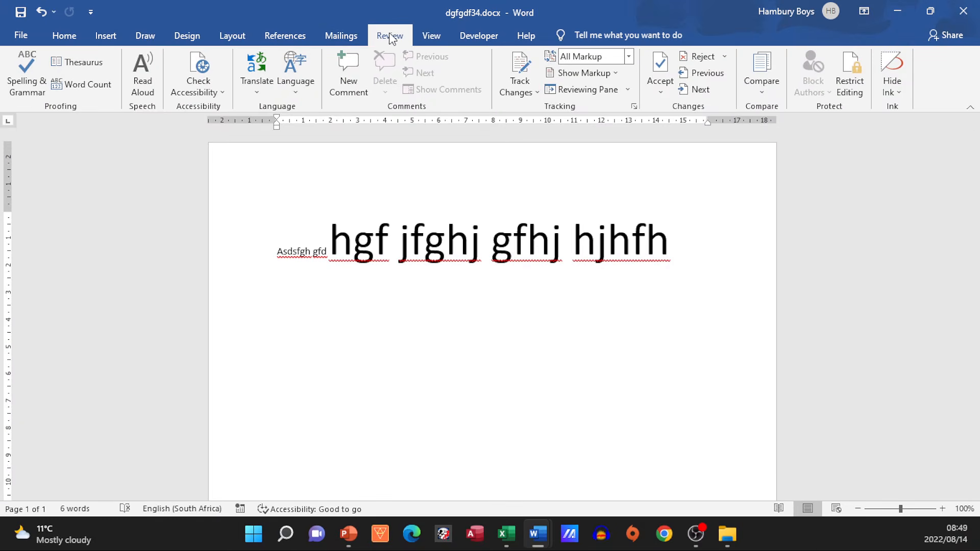
{"action": "left_click", "coordinate": [464, 37]}
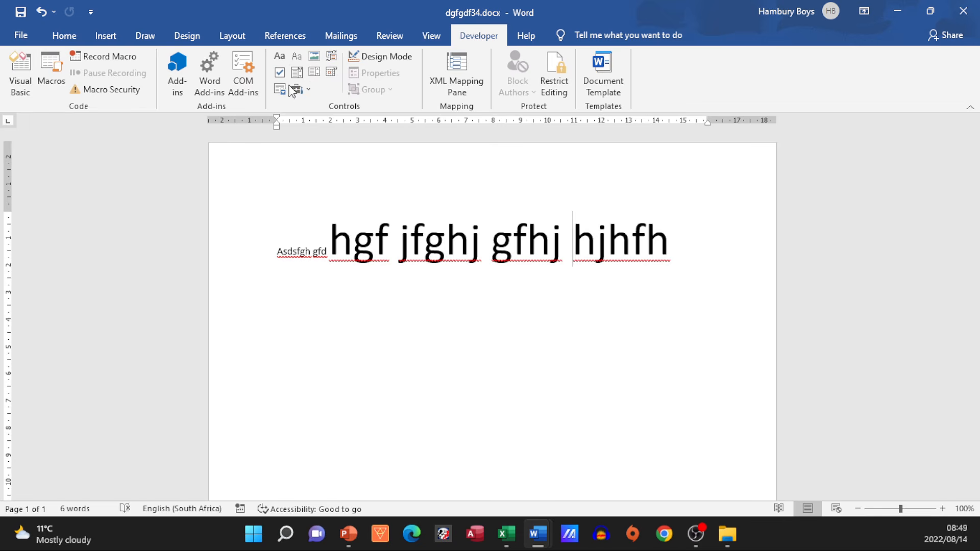
{"action": "left_click", "coordinate": [308, 90]}
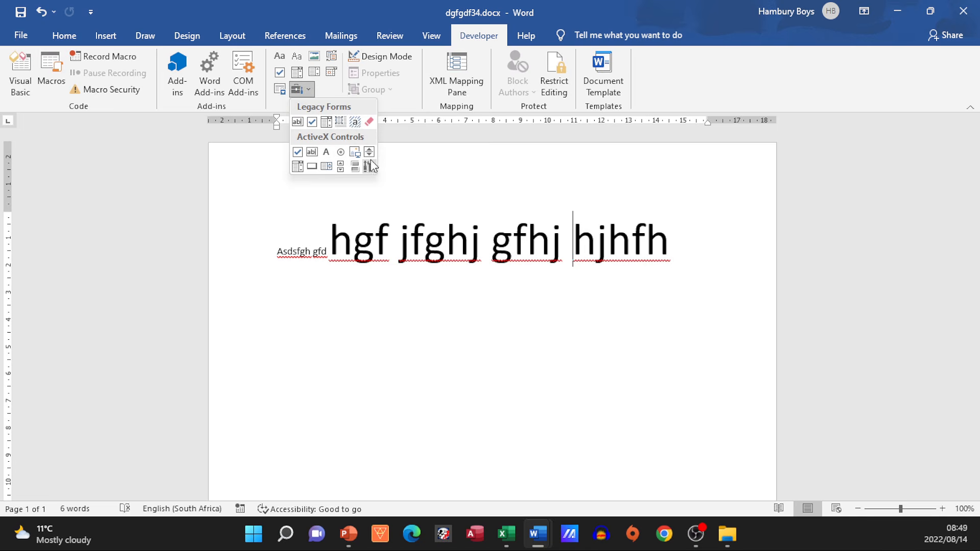
{"action": "left_click", "coordinate": [476, 159]}
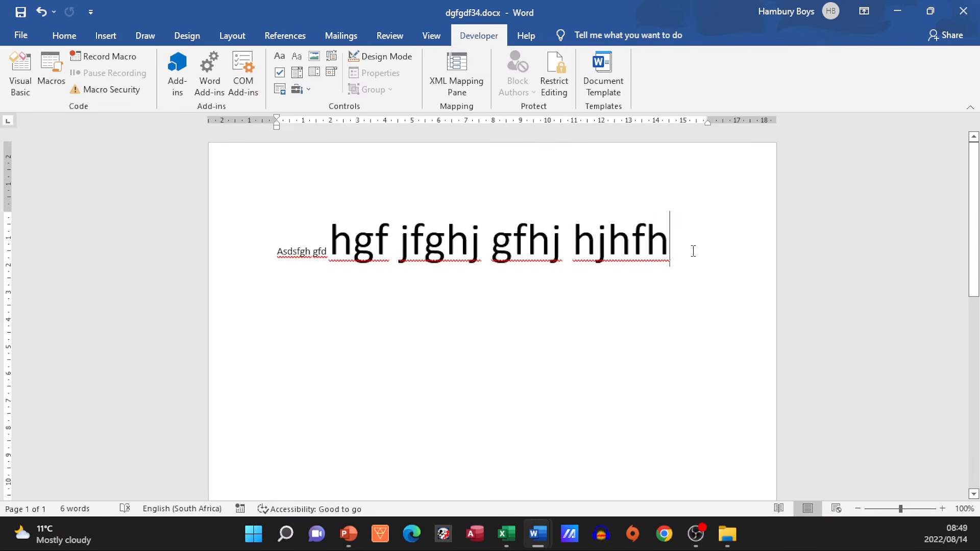
{"action": "key", "text": "ctrl+z"}
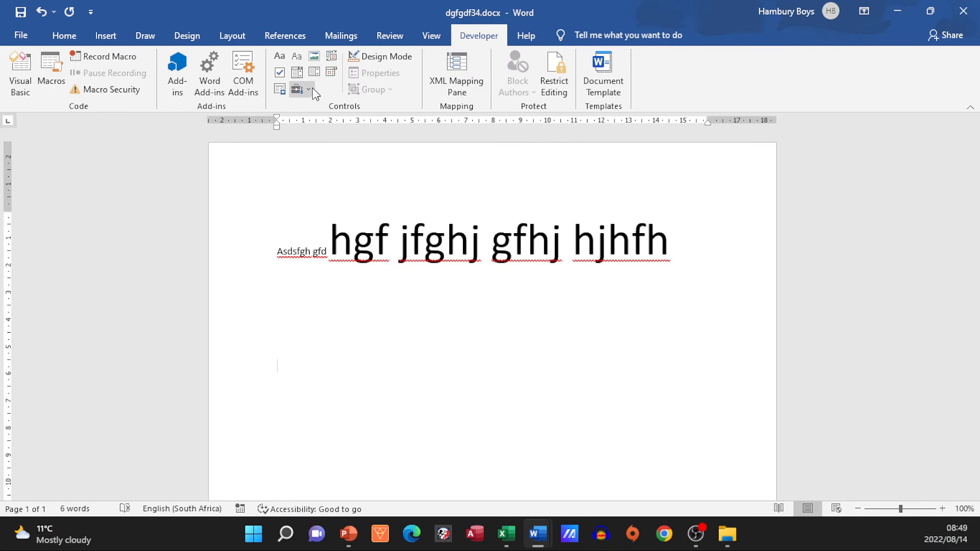
{"action": "left_click", "coordinate": [313, 90]}
{"action": "left_click", "coordinate": [324, 123]}
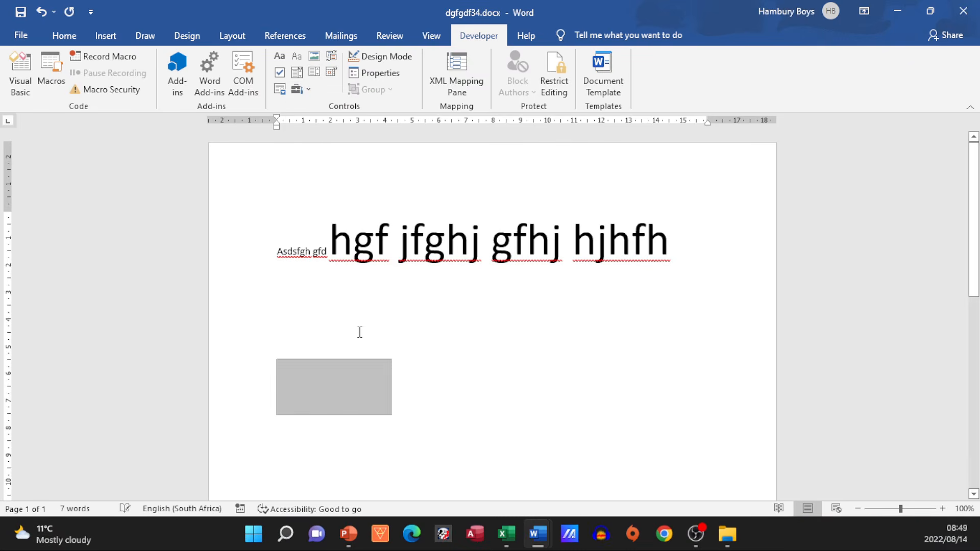
Step: Add the items xdf, sdf and dfgd to the drop-down form field's list and apply the options
{"action": "double_click", "coordinate": [351, 375]}
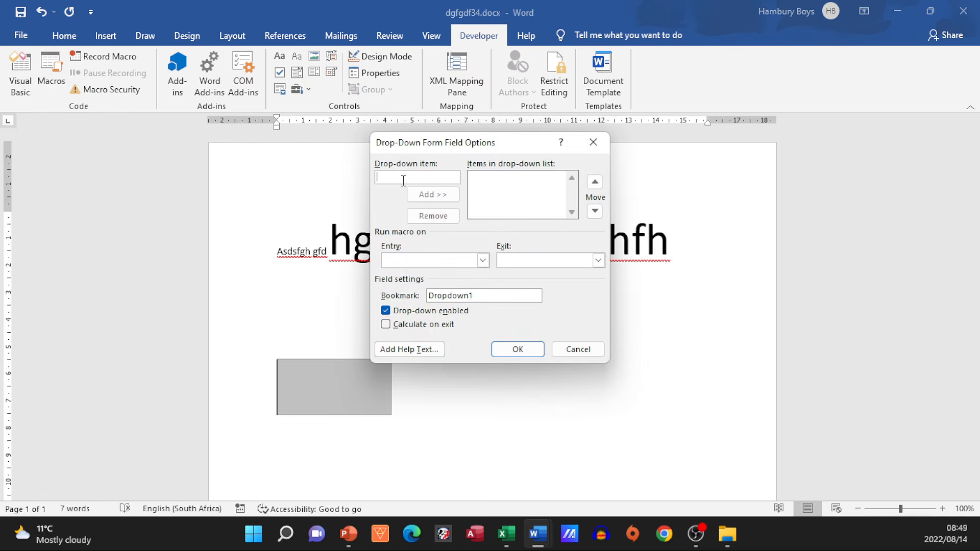
{"action": "type", "text": "xdf"}
{"action": "left_click", "coordinate": [427, 194]}
{"action": "type", "text": "sdf"}
{"action": "left_click", "coordinate": [415, 193]}
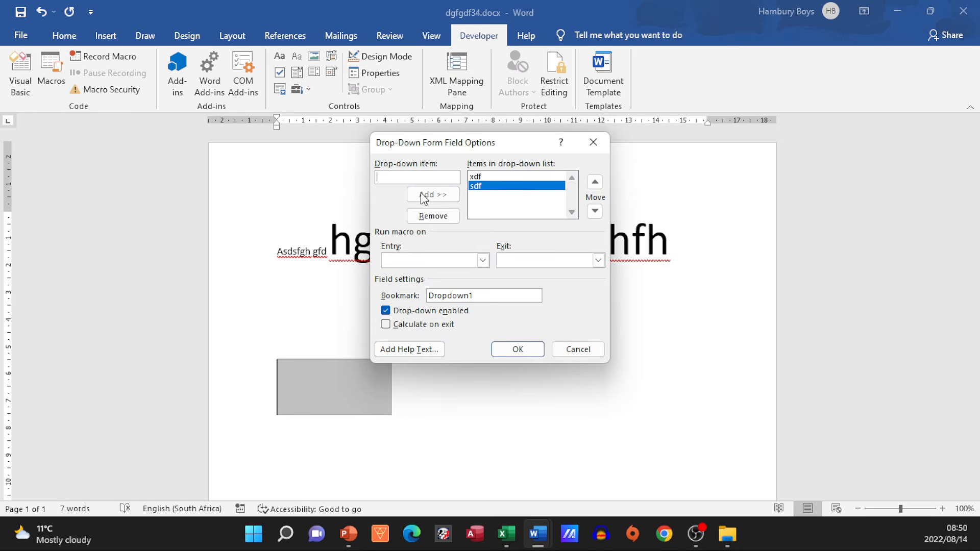
{"action": "type", "text": "dfgd"}
{"action": "left_click", "coordinate": [428, 196]}
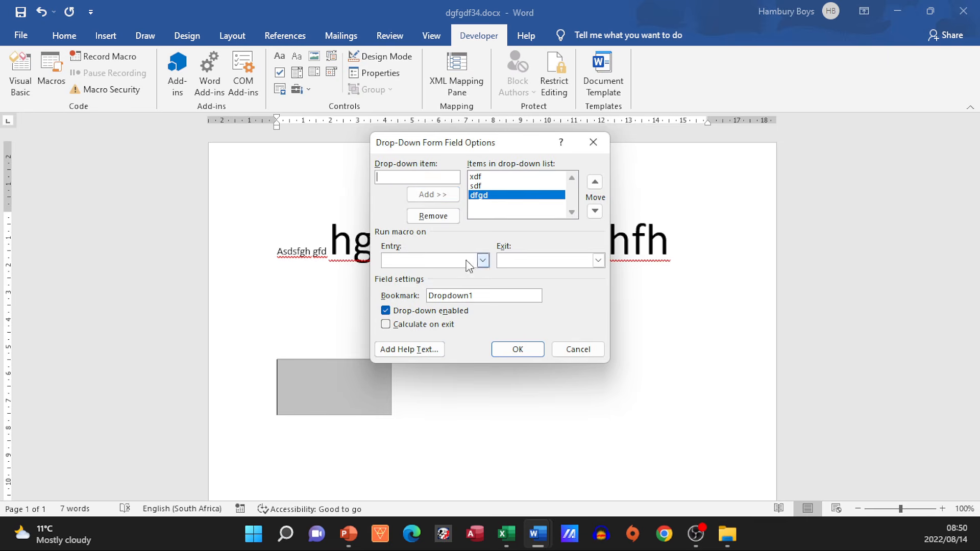
{"action": "left_click", "coordinate": [516, 349]}
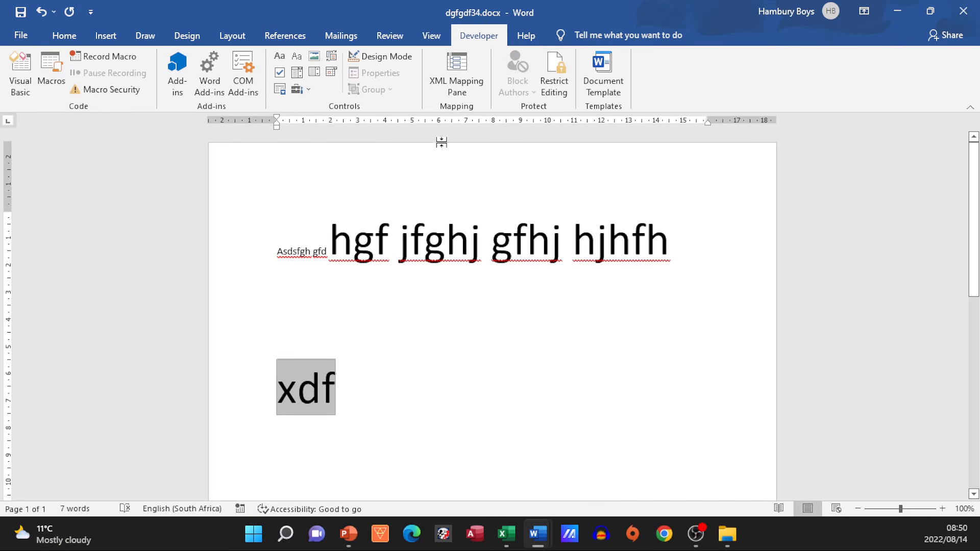
Step: Delete all content in the document and look through the mail merge type and recipient source options
{"action": "left_click_drag", "start_coordinate": [407, 407], "coordinate": [232, 250]}
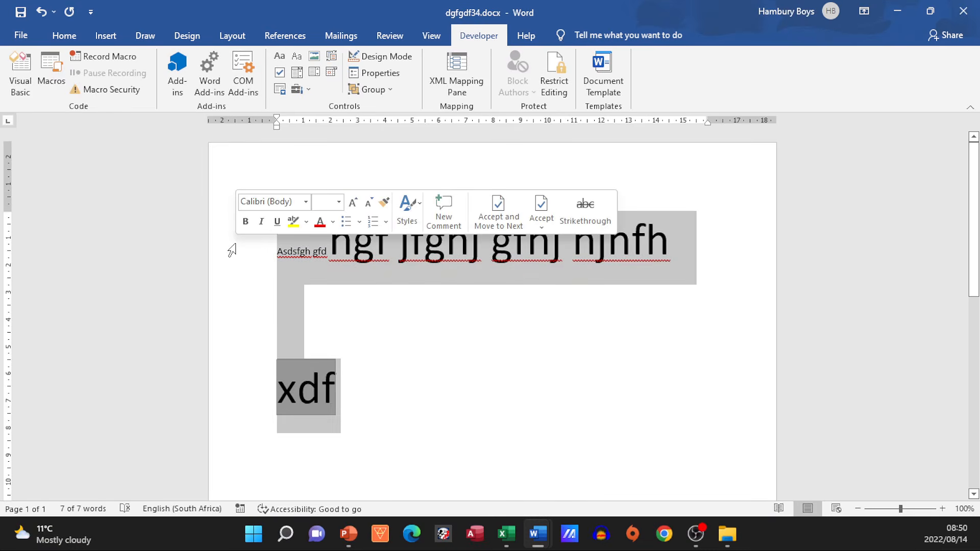
{"action": "key", "text": "Delete"}
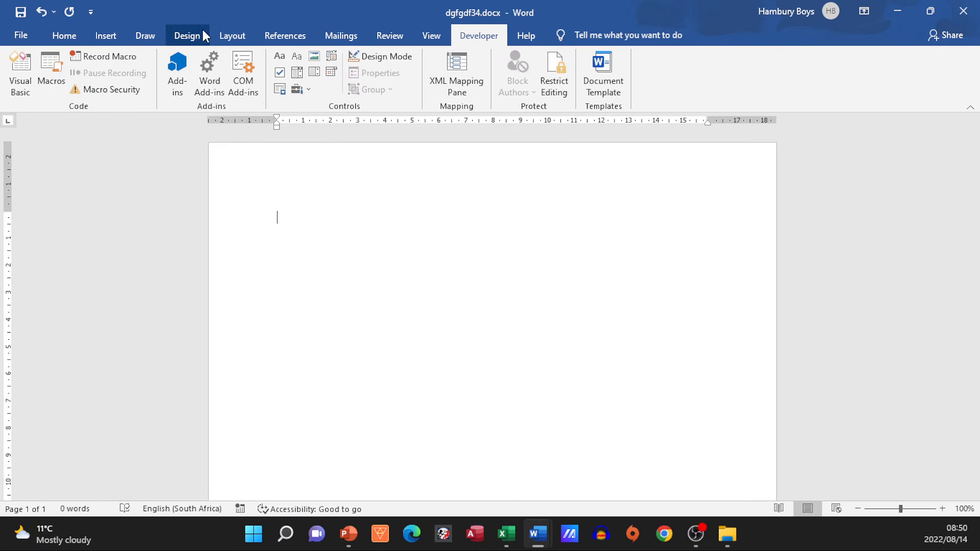
{"action": "left_click", "coordinate": [341, 35]}
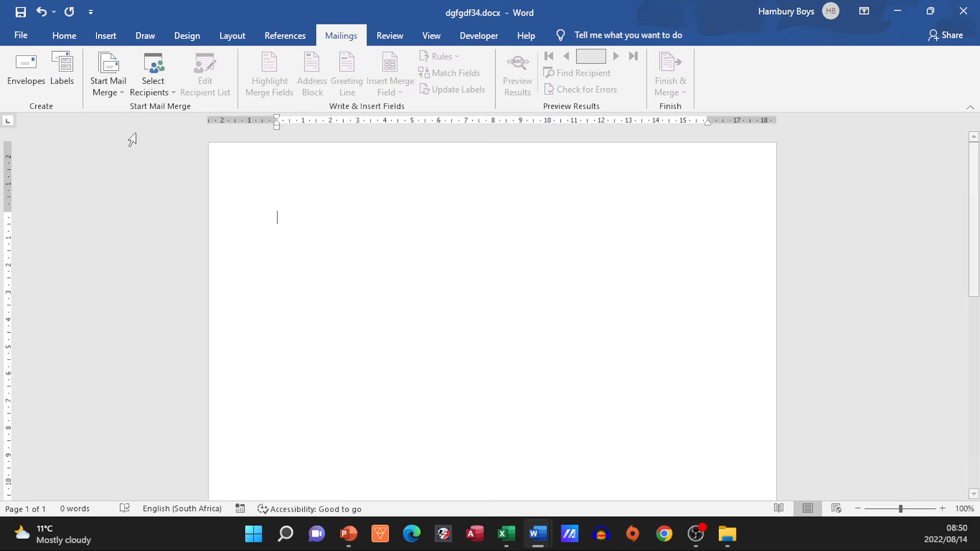
{"action": "left_click", "coordinate": [123, 92]}
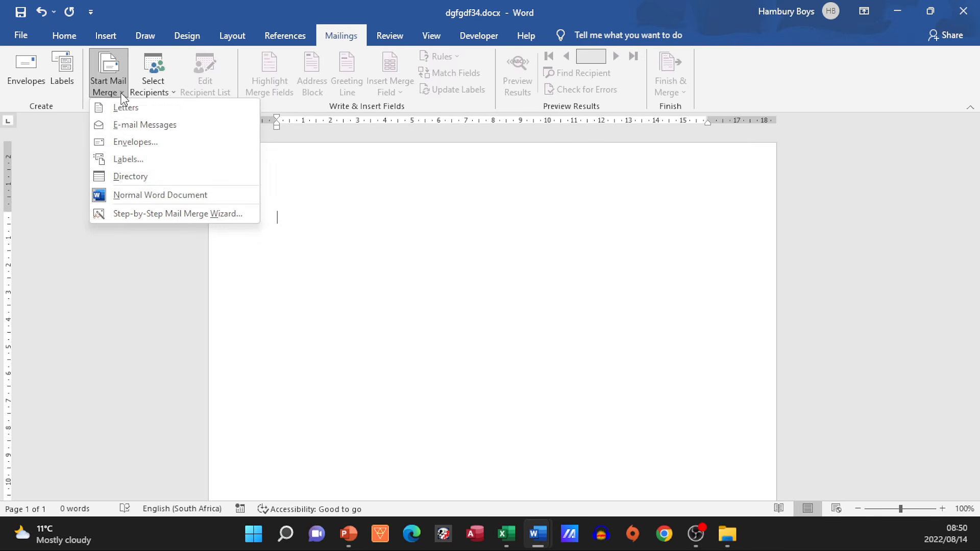
{"action": "left_click", "coordinate": [153, 90]}
{"action": "left_click", "coordinate": [171, 94]}
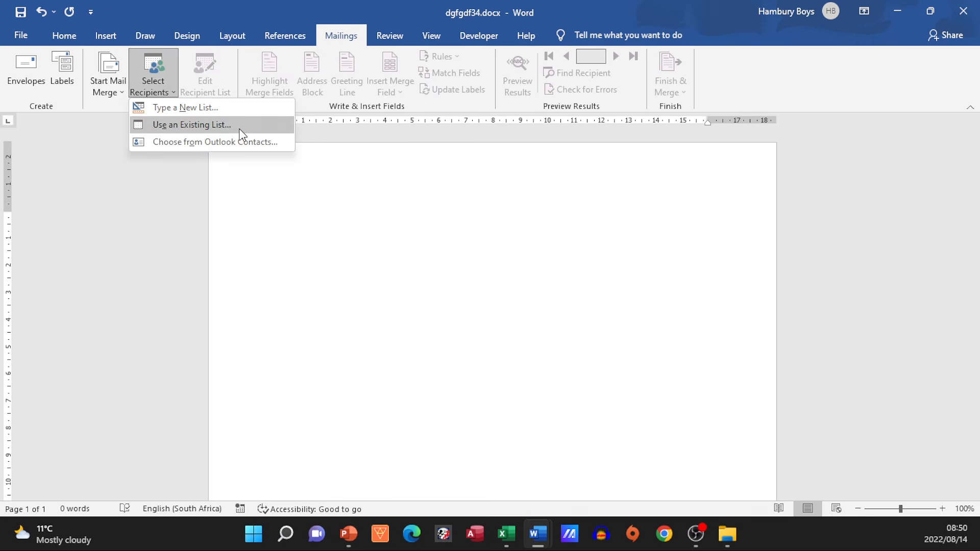
{"action": "left_click", "coordinate": [251, 15]}
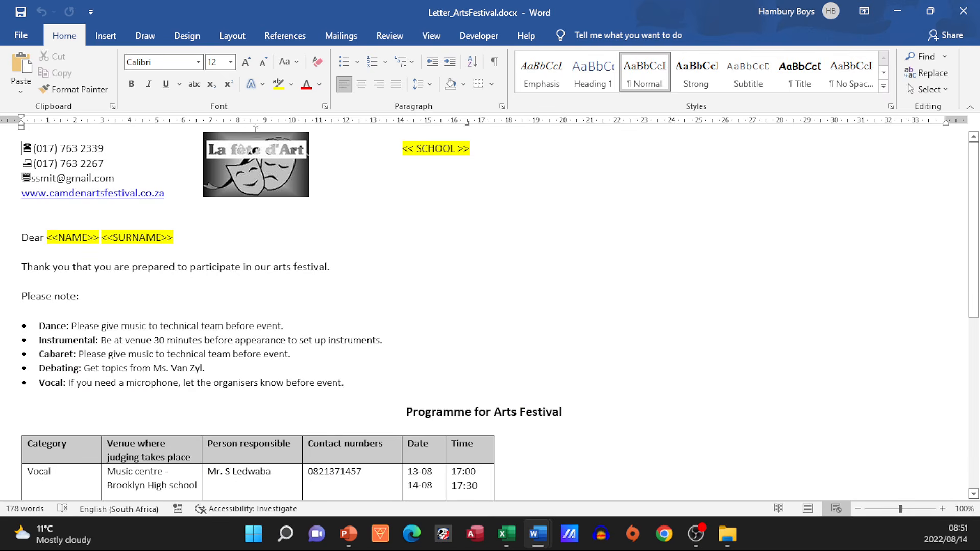
Step: Start a letters mail merge in Letter_ArtsFestival.docx
{"action": "left_click", "coordinate": [342, 35]}
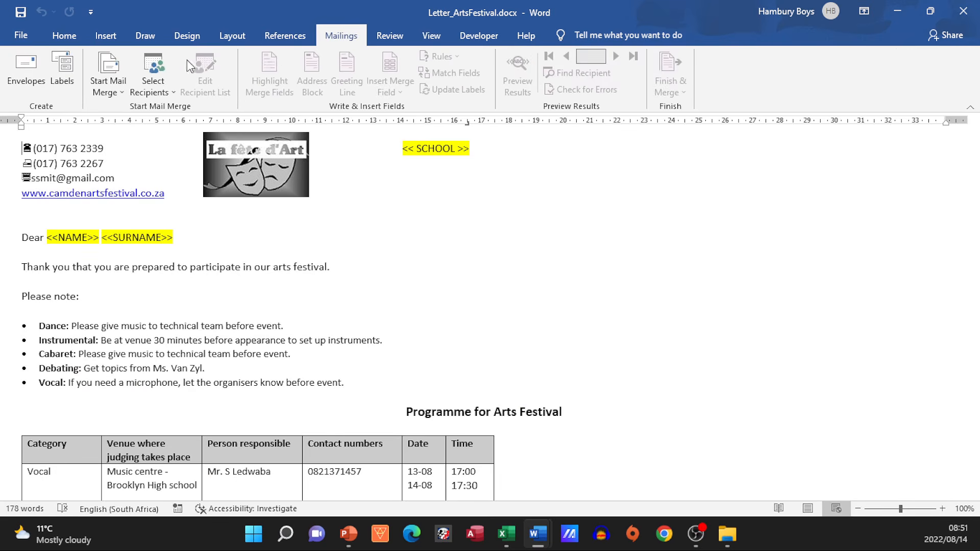
{"action": "left_click", "coordinate": [108, 85]}
{"action": "left_click", "coordinate": [123, 105]}
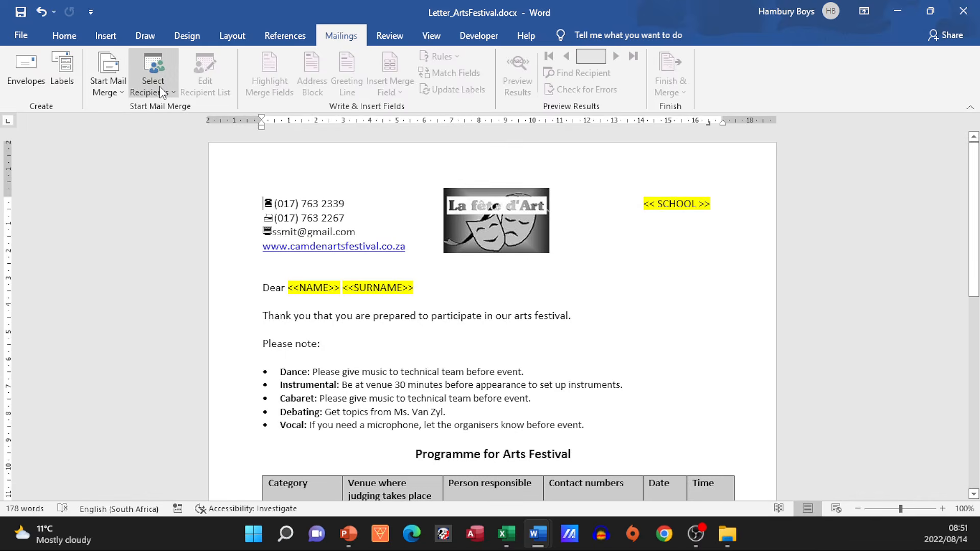
Step: Use the existing database ArtsFestivalParticipants.accdb from the 3_3 DATA eng folder as the recipient list, choosing its Mime query
{"action": "left_click", "coordinate": [163, 91]}
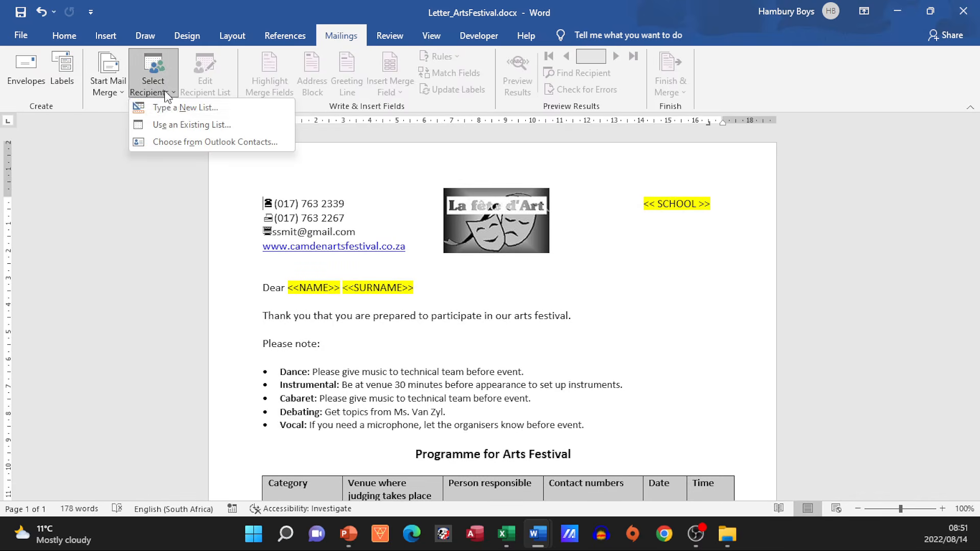
{"action": "left_click", "coordinate": [173, 126]}
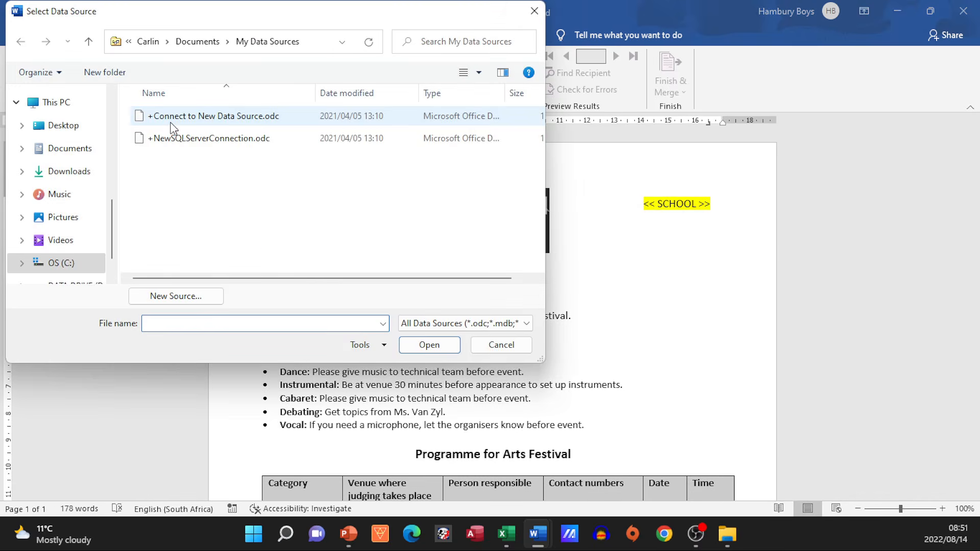
{"action": "scroll", "coordinate": [107, 235], "scroll_direction": "down", "scroll_amount": 2}
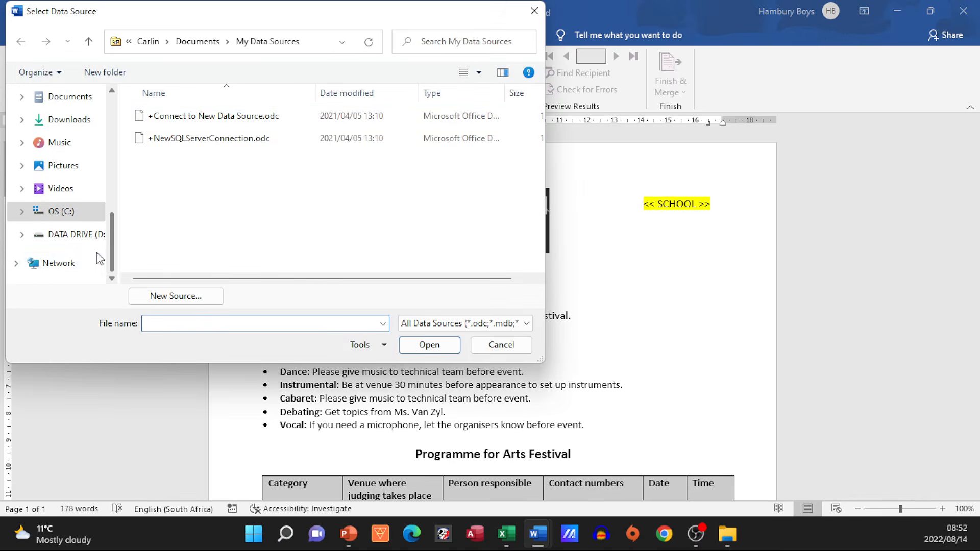
{"action": "left_click", "coordinate": [77, 235]}
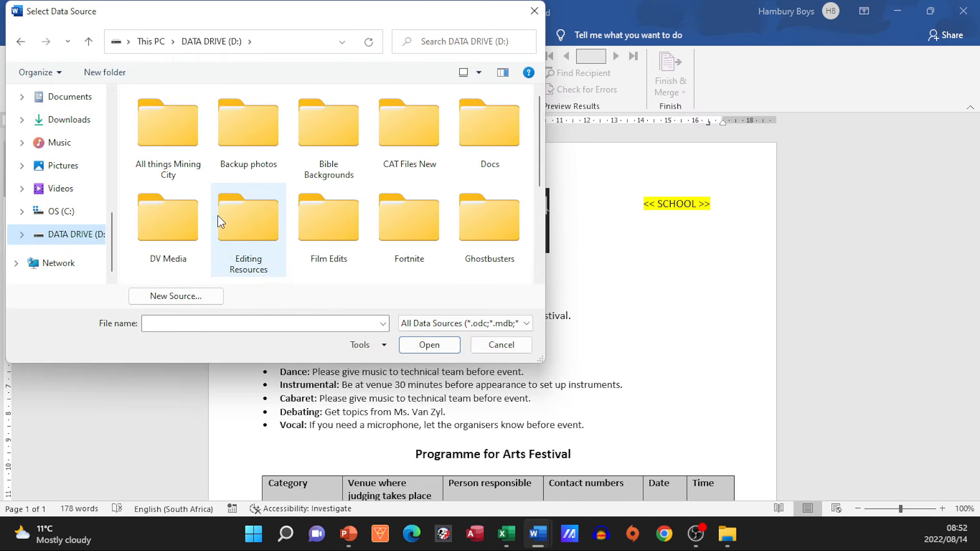
{"action": "double_click", "coordinate": [373, 153]}
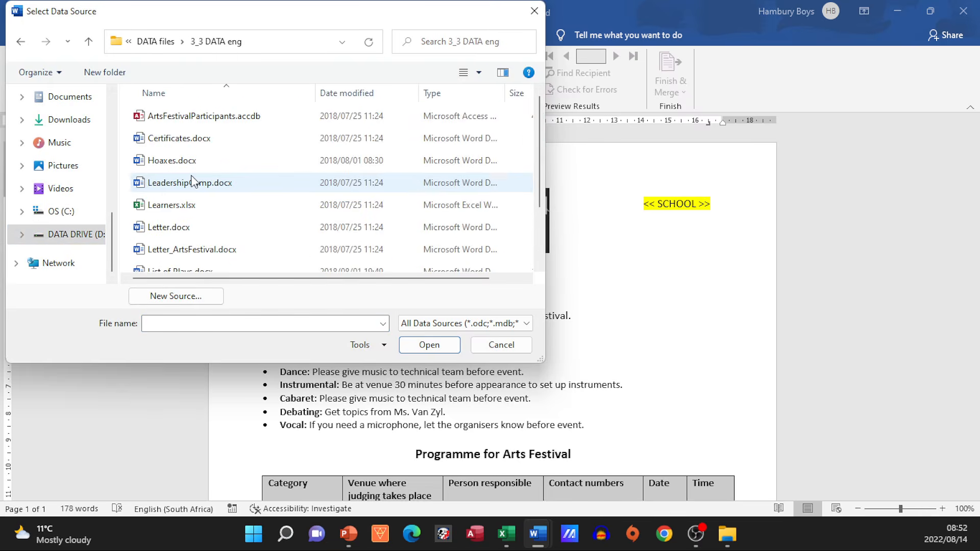
{"action": "scroll", "coordinate": [199, 169], "scroll_direction": "down", "scroll_amount": 1}
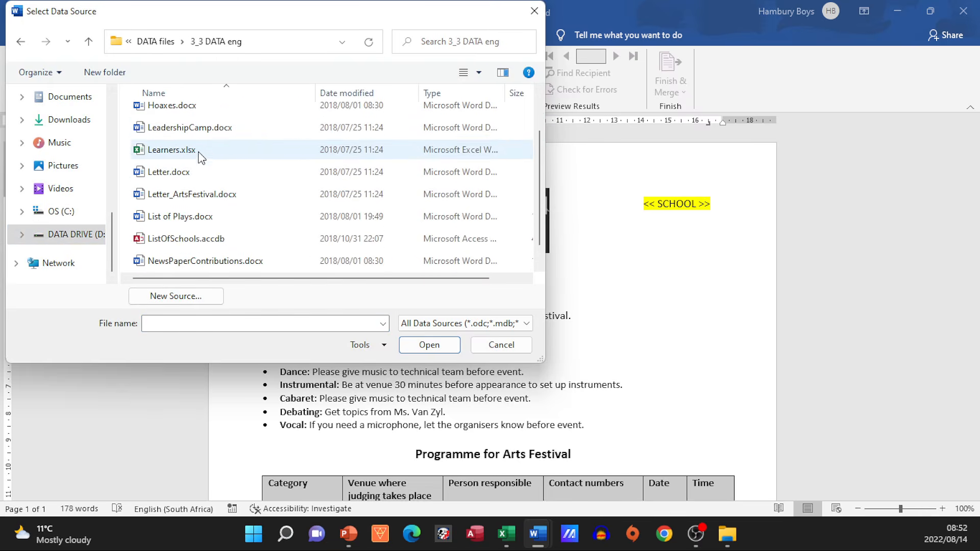
{"action": "scroll", "coordinate": [197, 134], "scroll_direction": "up", "scroll_amount": 1}
{"action": "double_click", "coordinate": [194, 115]}
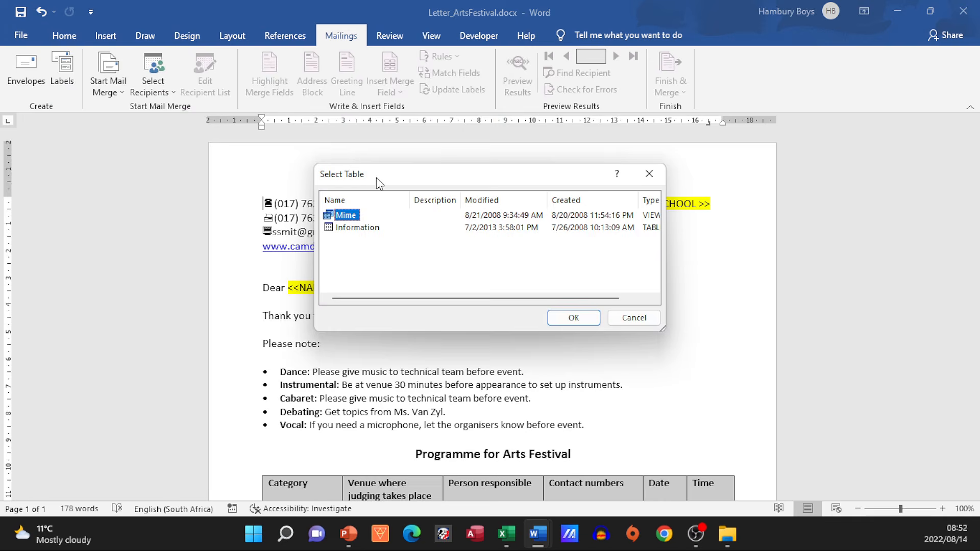
{"action": "left_click", "coordinate": [575, 318]}
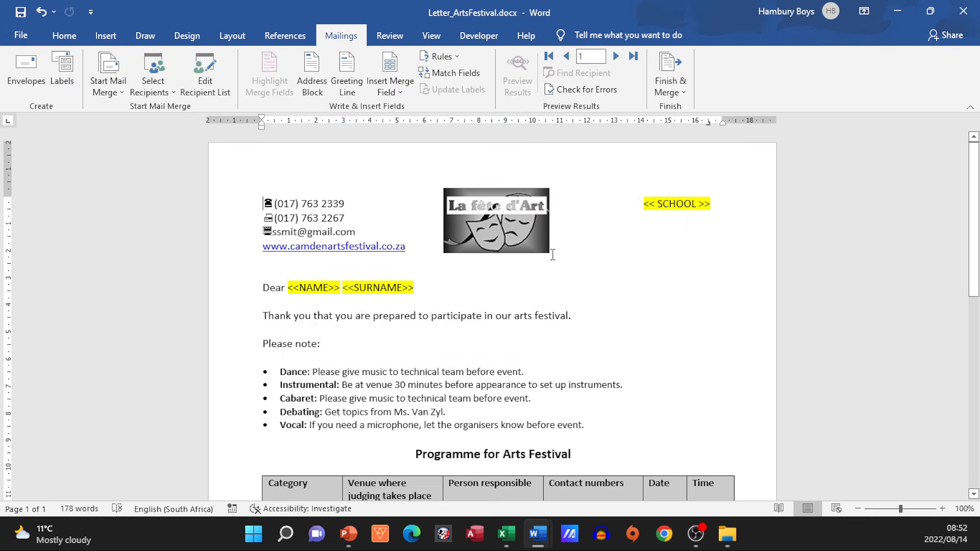
Step: Open the recipient list for editing, widen the checkbox column and sort the recipients by School in ascending order
{"action": "left_click", "coordinate": [214, 88]}
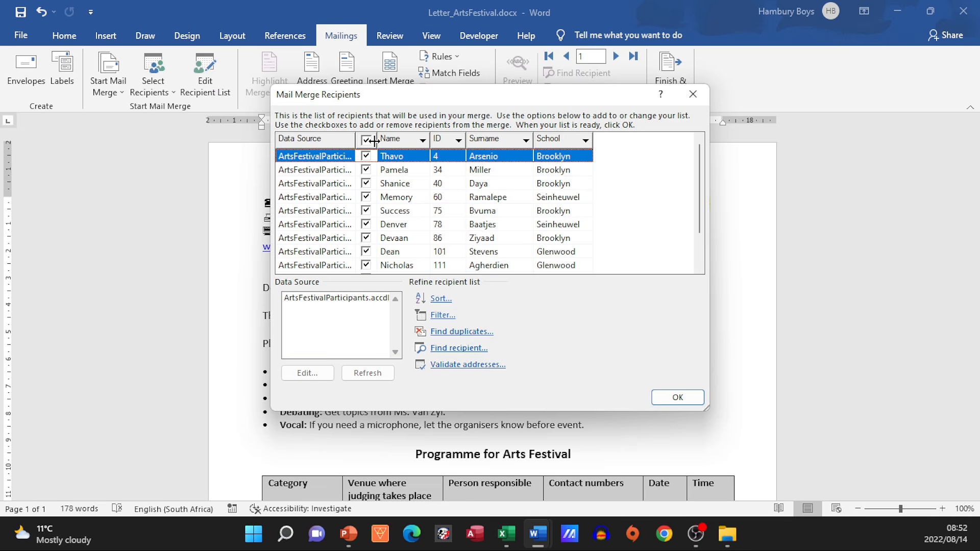
{"action": "left_click_drag", "start_coordinate": [377, 138], "coordinate": [436, 139]}
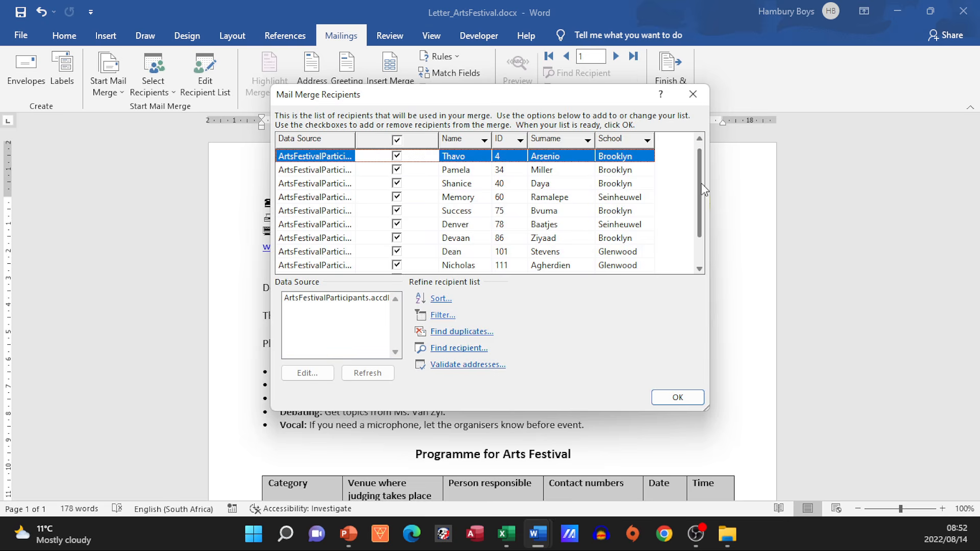
{"action": "left_click", "coordinate": [647, 140]}
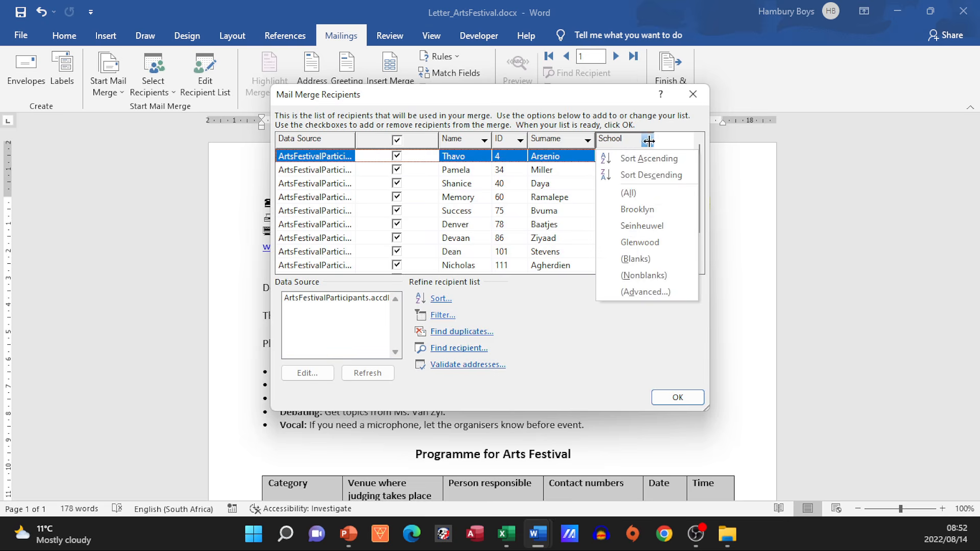
{"action": "left_click", "coordinate": [649, 158]}
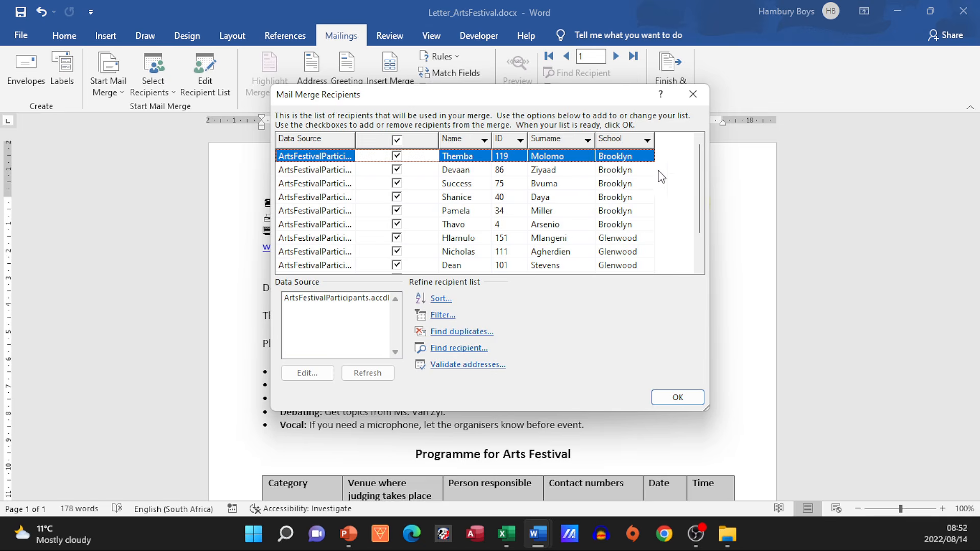
{"action": "left_click_drag", "start_coordinate": [698, 203], "coordinate": [700, 230]}
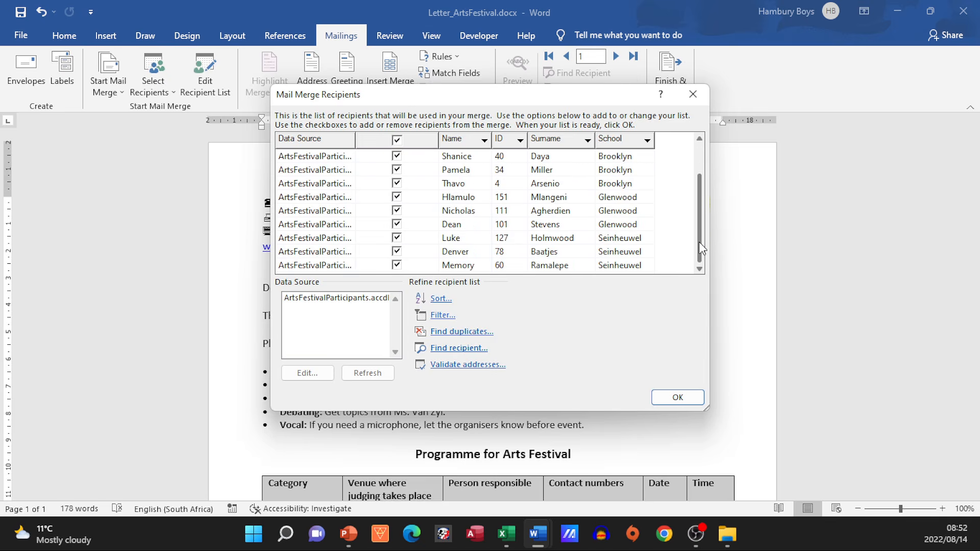
{"action": "left_click", "coordinate": [443, 317]}
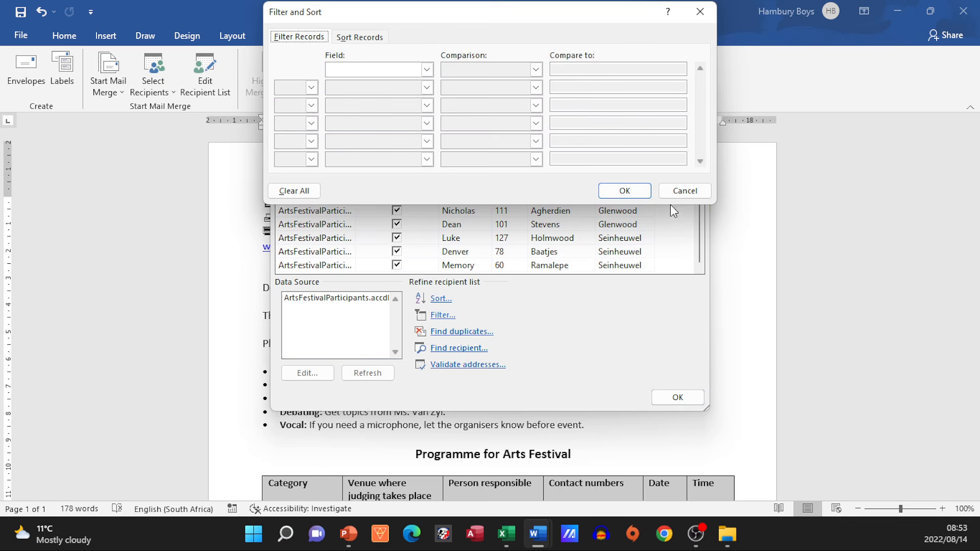
{"action": "left_click", "coordinate": [707, 190]}
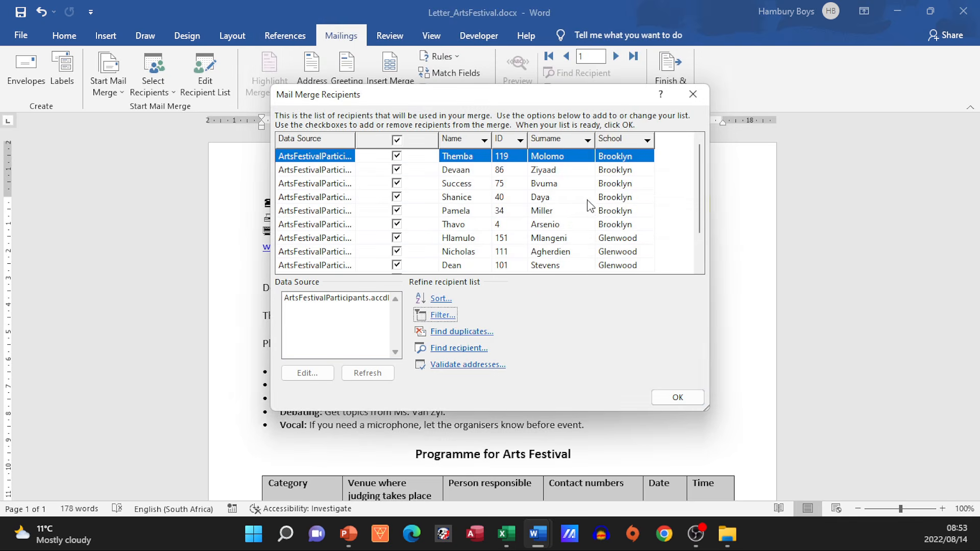
Step: Exclude all Brooklyn and Seinheuwel recipients from the merge, keeping only those from Glenwood, and confirm the list
{"action": "left_click", "coordinate": [396, 156]}
{"action": "left_click", "coordinate": [396, 170]}
{"action": "left_click", "coordinate": [397, 183]}
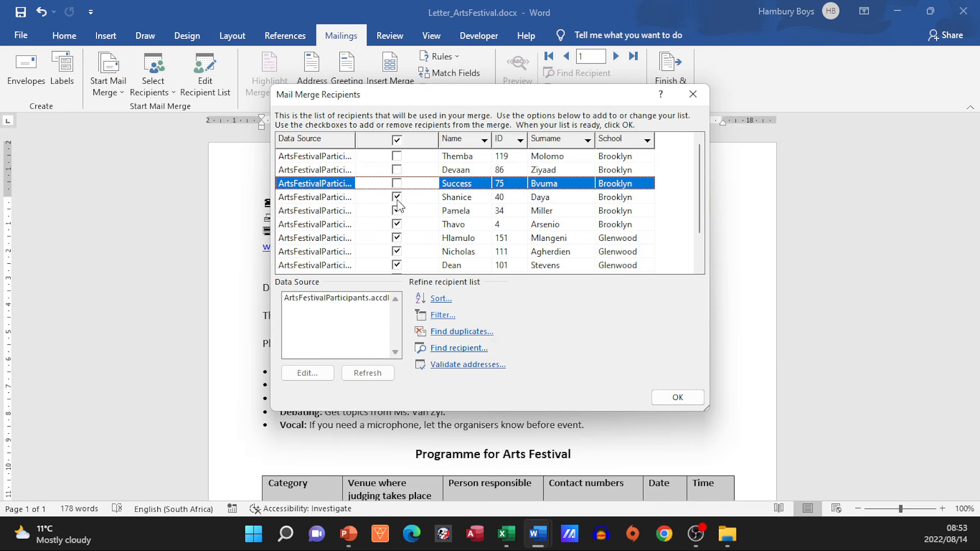
{"action": "left_click", "coordinate": [397, 197]}
{"action": "left_click", "coordinate": [397, 211]}
{"action": "left_click", "coordinate": [397, 224]}
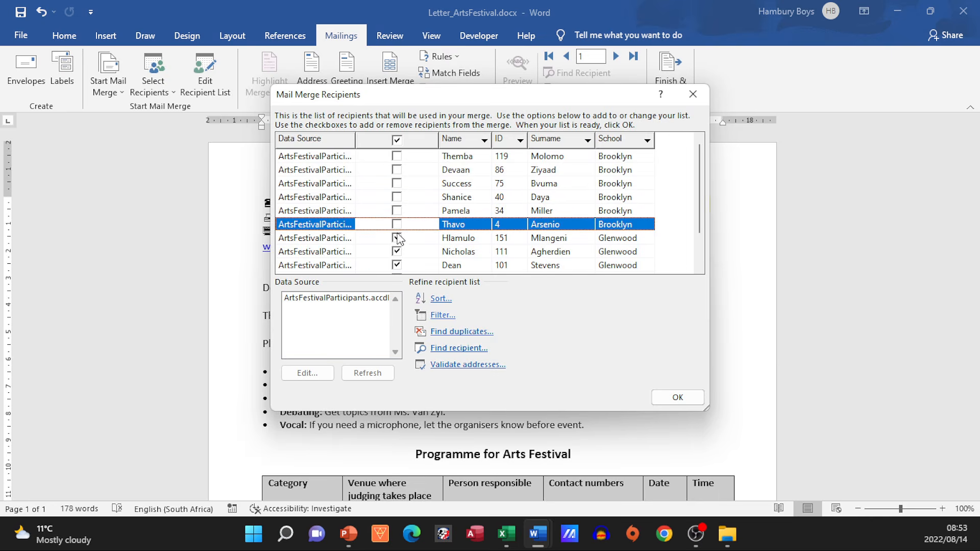
{"action": "scroll", "coordinate": [401, 247], "scroll_direction": "down", "scroll_amount": 1}
{"action": "left_click", "coordinate": [397, 238]}
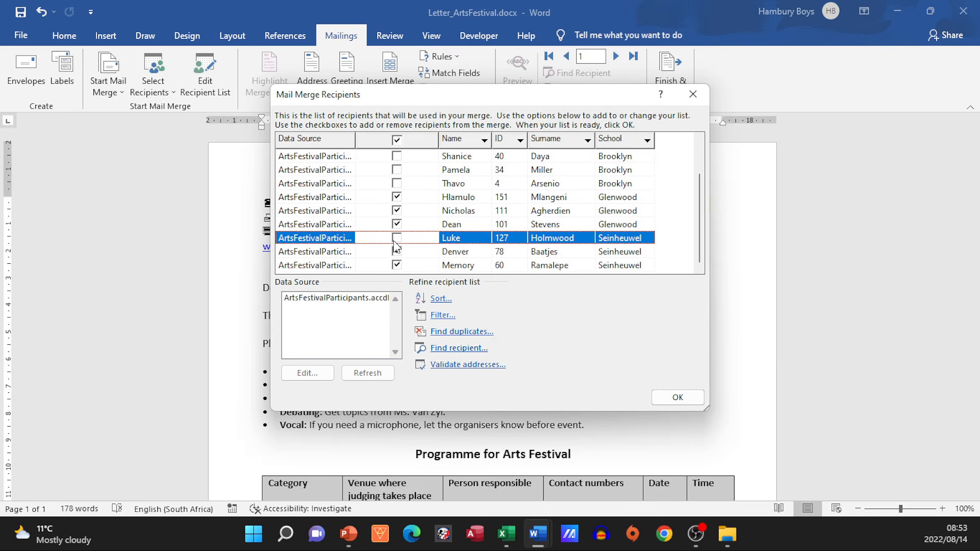
{"action": "left_click", "coordinate": [397, 251]}
{"action": "left_click", "coordinate": [398, 265]}
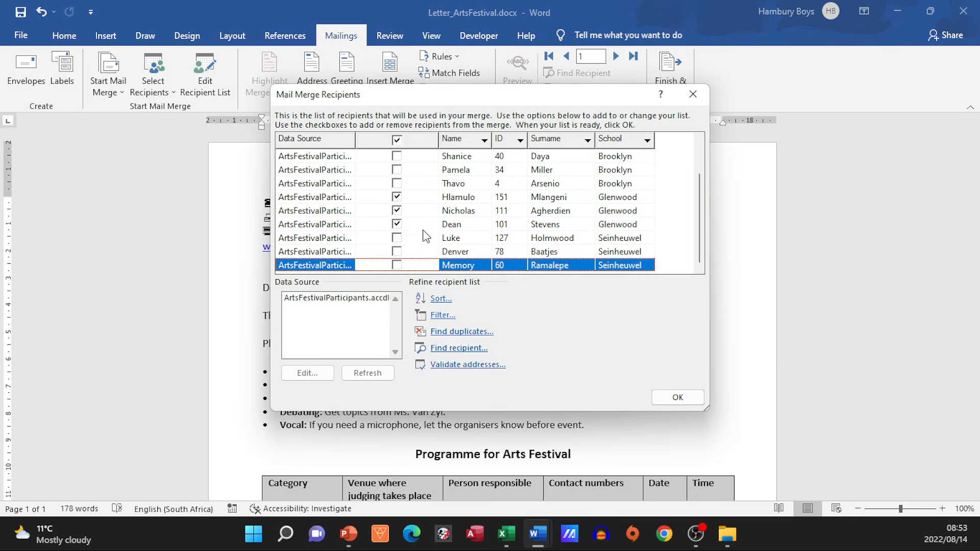
{"action": "left_click", "coordinate": [677, 398]}
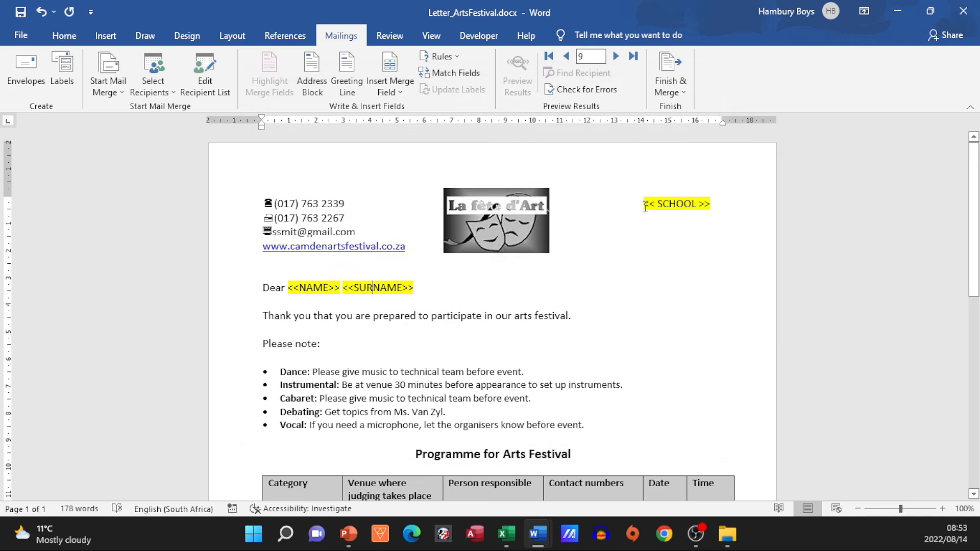
Step: Insert the School merge field before the << SCHOOL >> placeholder and the Name merge field after "Dear"
{"action": "left_click", "coordinate": [390, 88]}
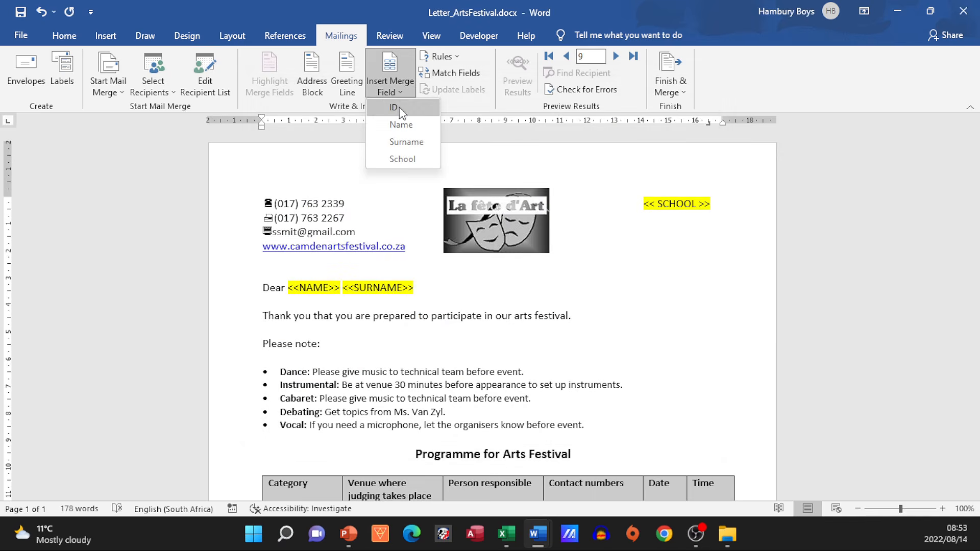
{"action": "left_click", "coordinate": [403, 158]}
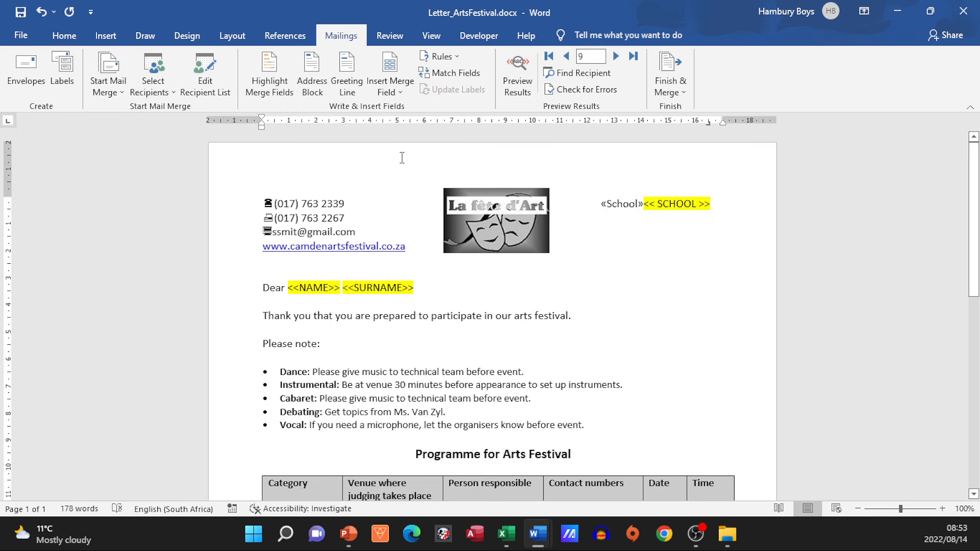
{"action": "left_click", "coordinate": [399, 90]}
{"action": "left_click", "coordinate": [431, 125]}
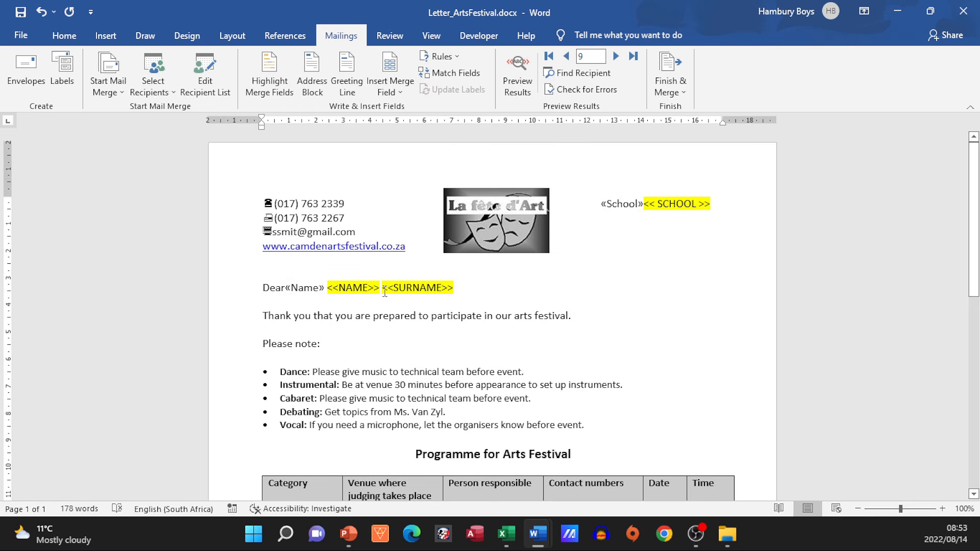
Step: Insert the Surname merge field directly before the <<SURNAME>> placeholder in the letter's greeting line
{"action": "left_click", "coordinate": [404, 93]}
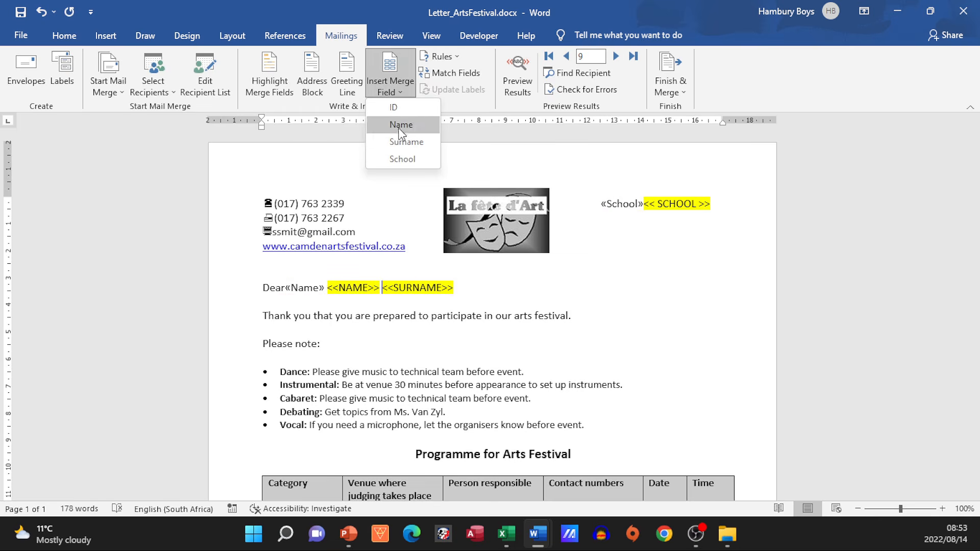
{"action": "left_click", "coordinate": [405, 141]}
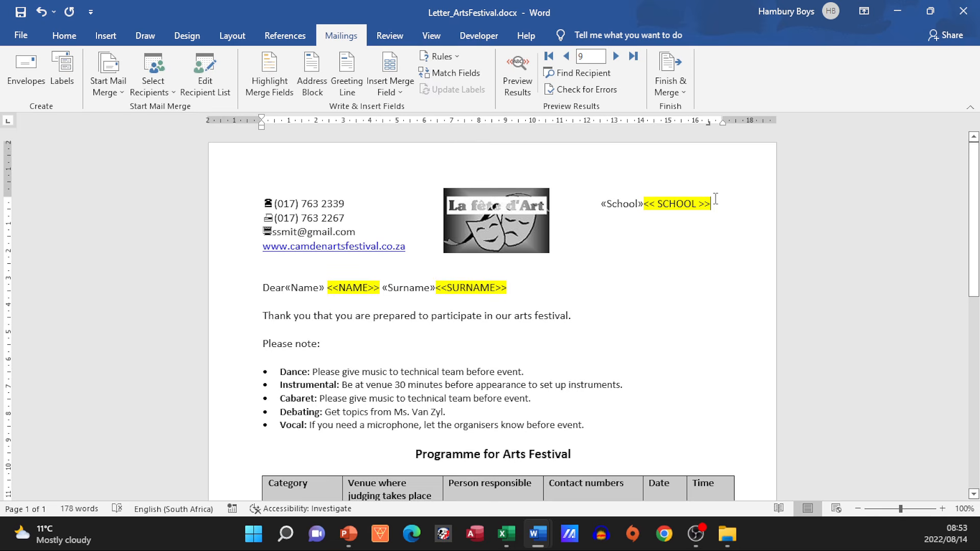
Step: Delete the highlighted SCHOOL, NAME and SURNAME placeholder texts and add a space between "Dear" and the Name merge field
{"action": "key", "text": "BackSpace"}
{"action": "key", "text": "BackSpace"}
{"action": "key", "text": "BackSpace"}
{"action": "key", "text": "BackSpace"}
{"action": "key", "text": "BackSpace"}
{"action": "key", "text": "BackSpace"}
{"action": "key", "text": "BackSpace"}
{"action": "key", "text": "BackSpace"}
{"action": "key", "text": "BackSpace"}
{"action": "key", "text": "BackSpace"}
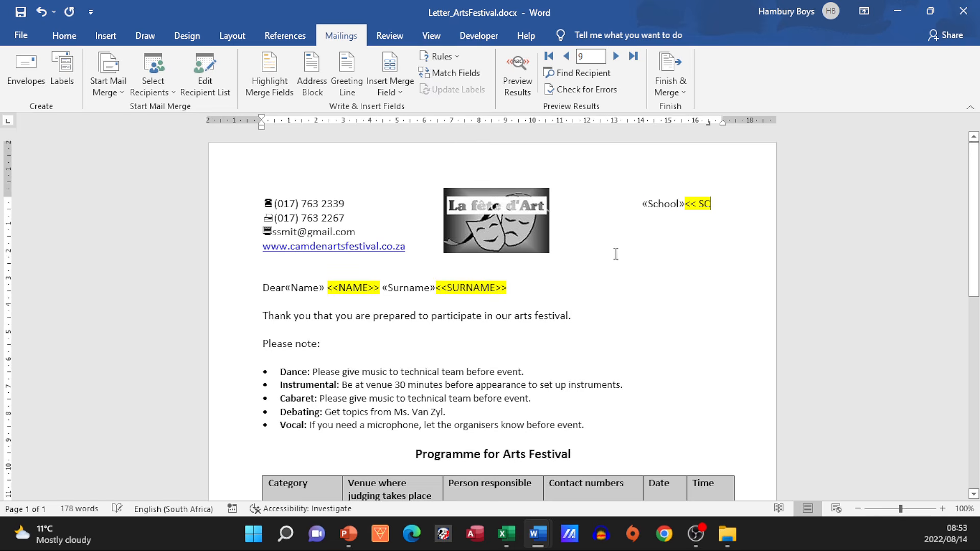
{"action": "key", "text": "BackSpace"}
{"action": "key", "text": "BackSpace"}
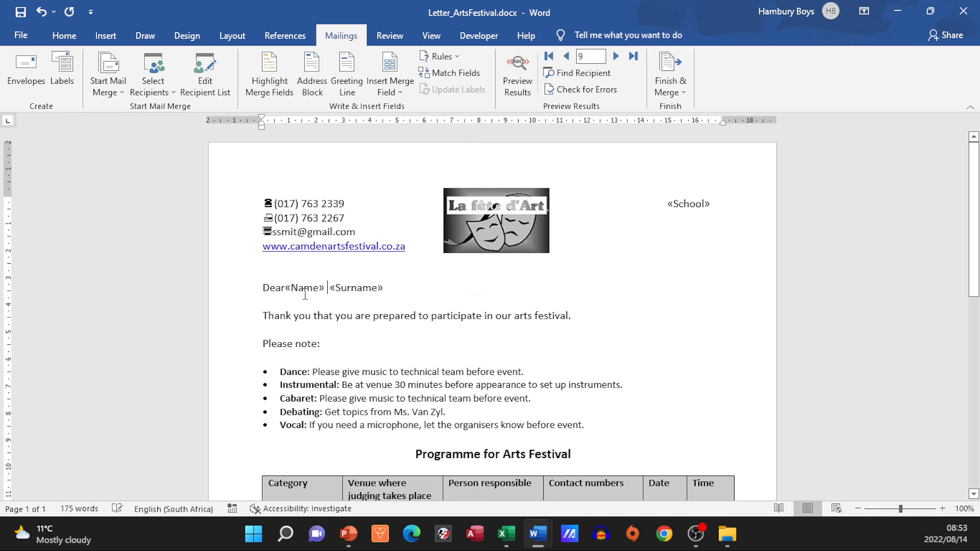
{"action": "left_click", "coordinate": [289, 290]}
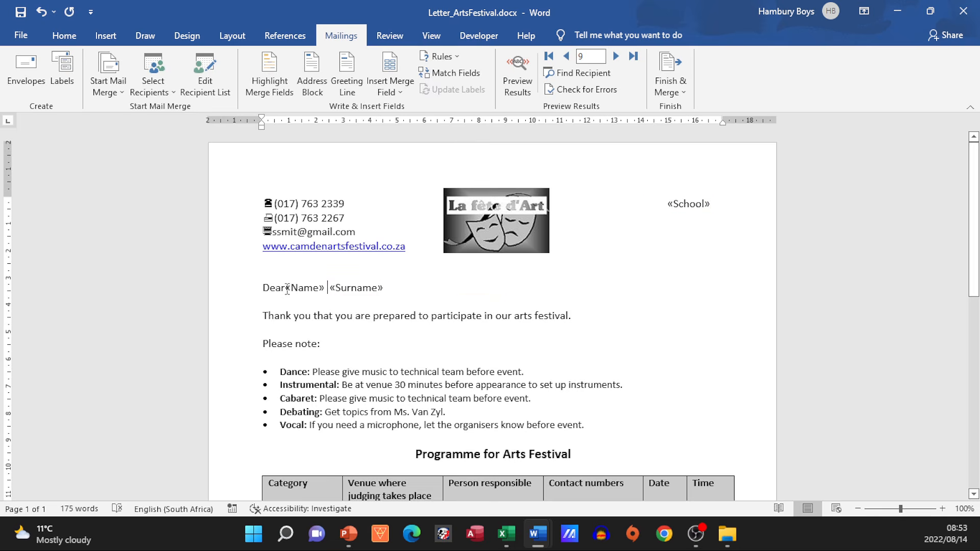
{"action": "left_click", "coordinate": [410, 289]}
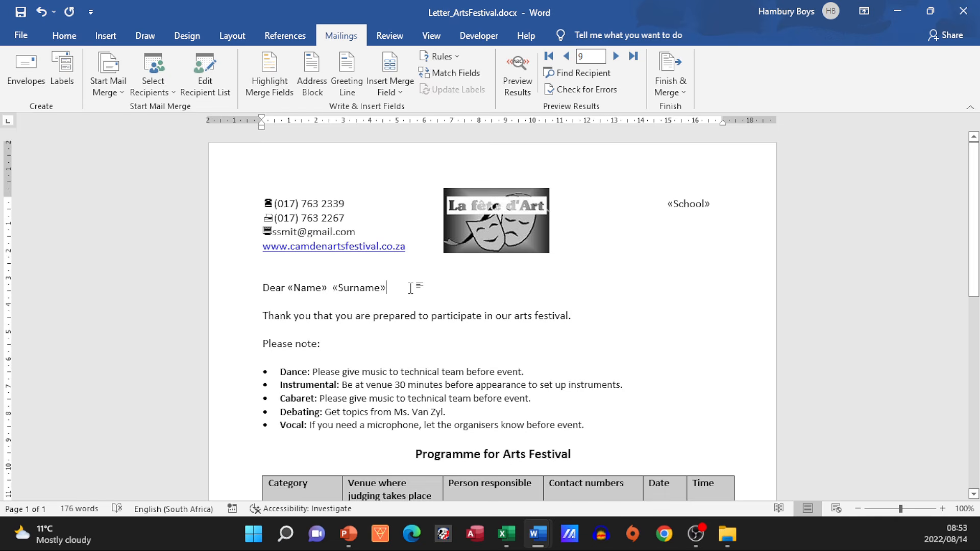
Step: Preview the mail merge results in the letter and minimise its document window
{"action": "left_click", "coordinate": [518, 73]}
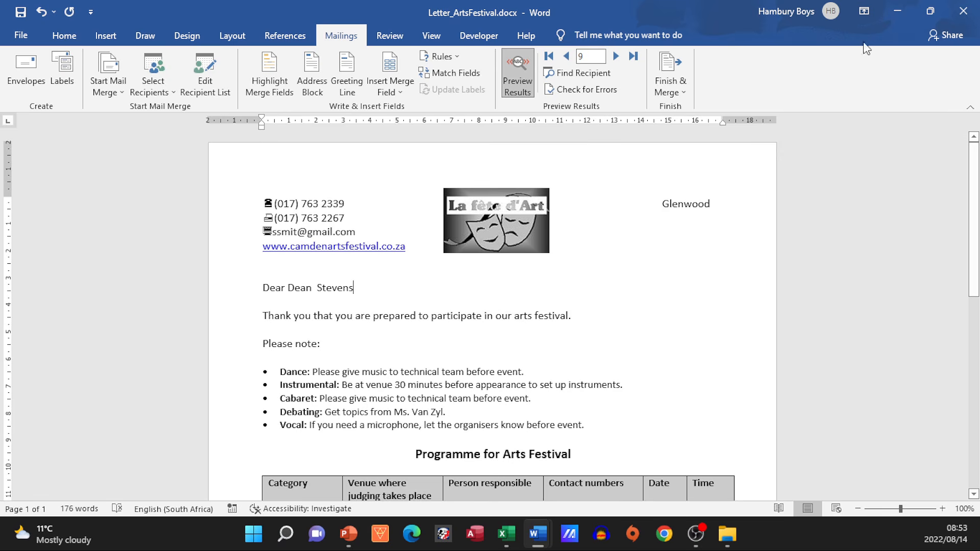
{"action": "left_click", "coordinate": [897, 11]}
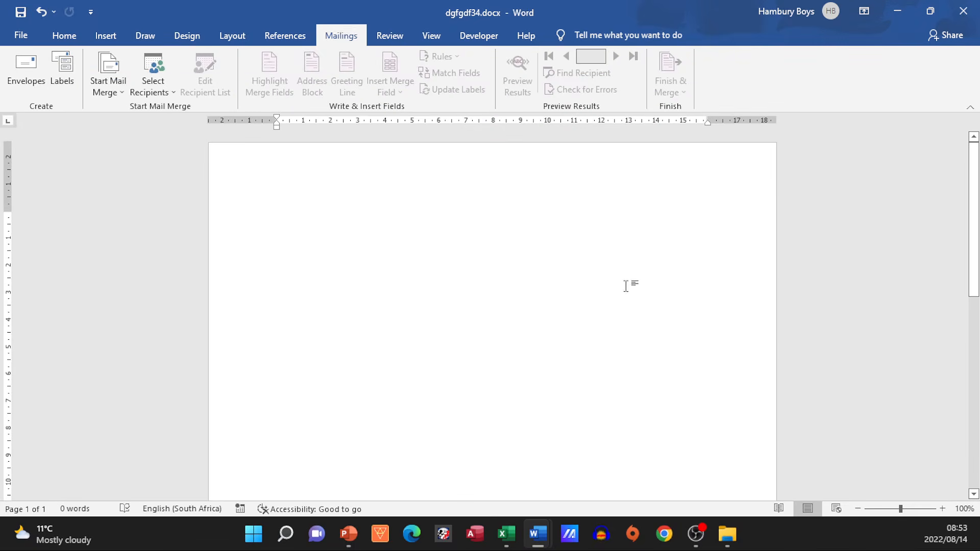